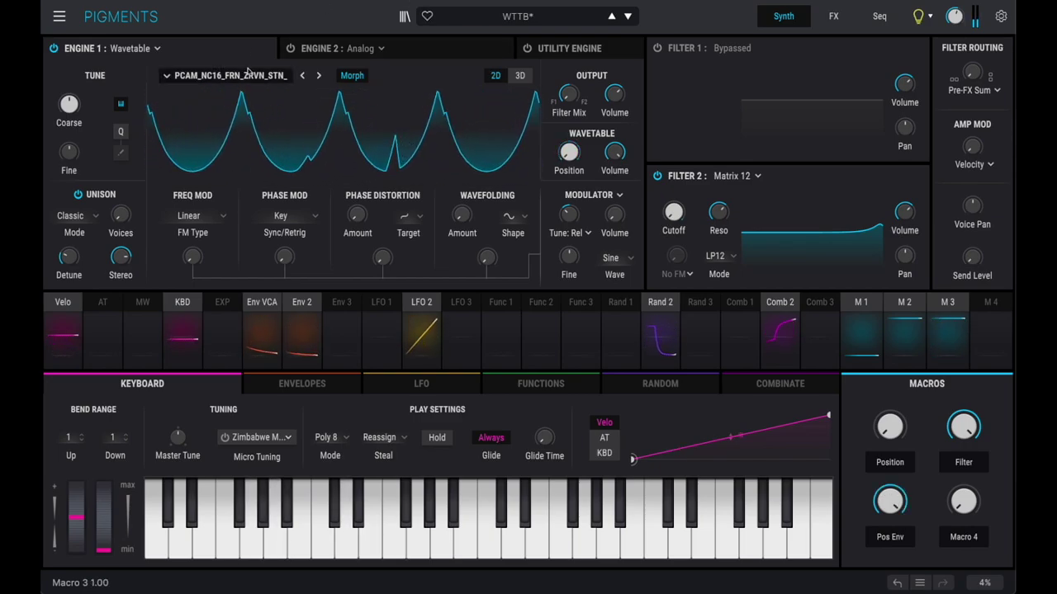
Audition the pcam_nc16_frN wavetables in Engine 1, starting with a zrvN_stN variant and advancing to the zrvY_stY variants
click(182, 77)
double_click(400, 142)
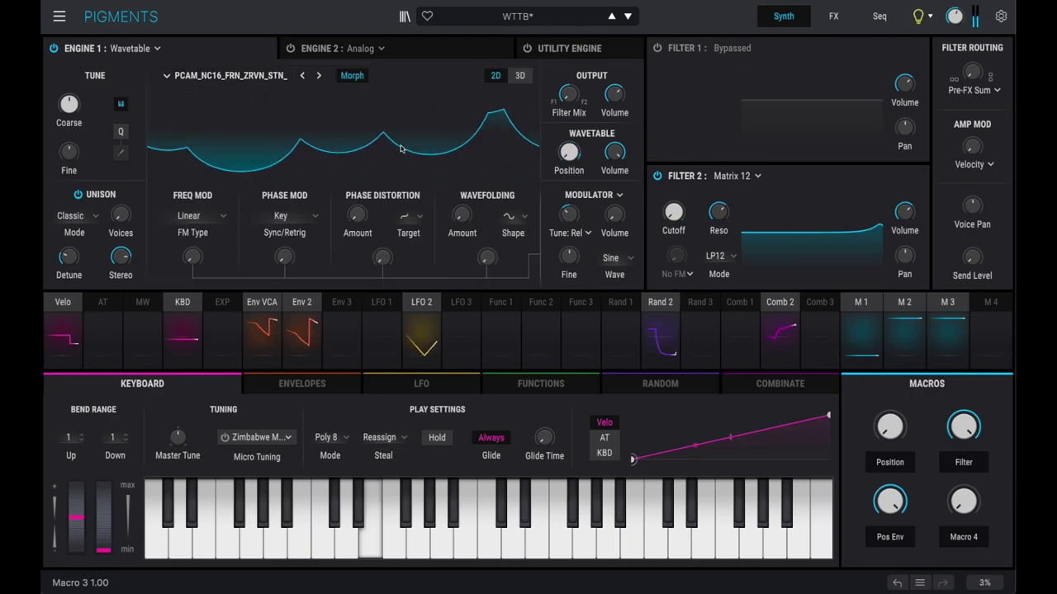
click(321, 76)
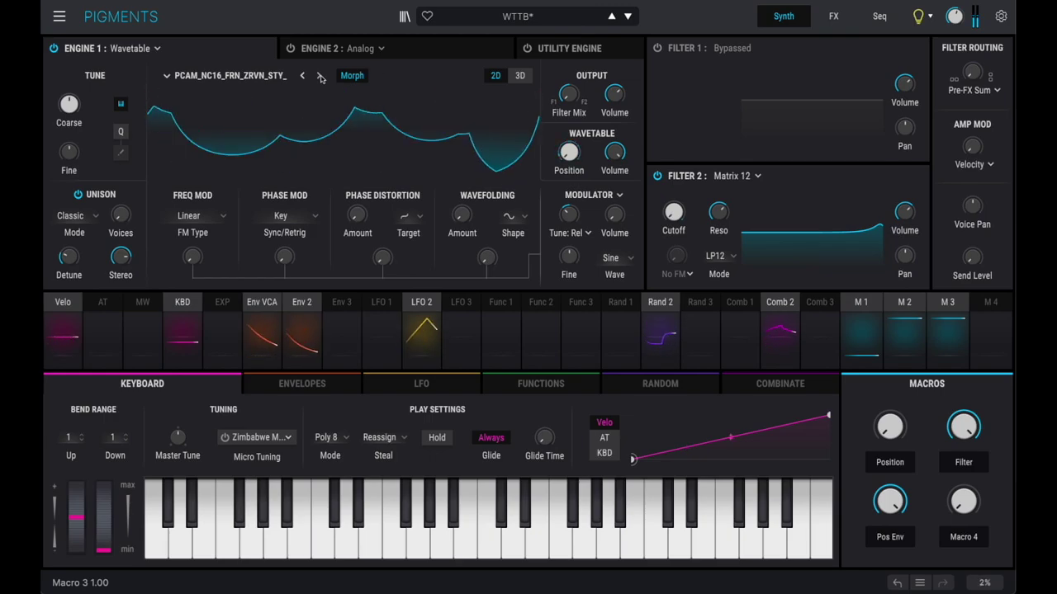
click(321, 76)
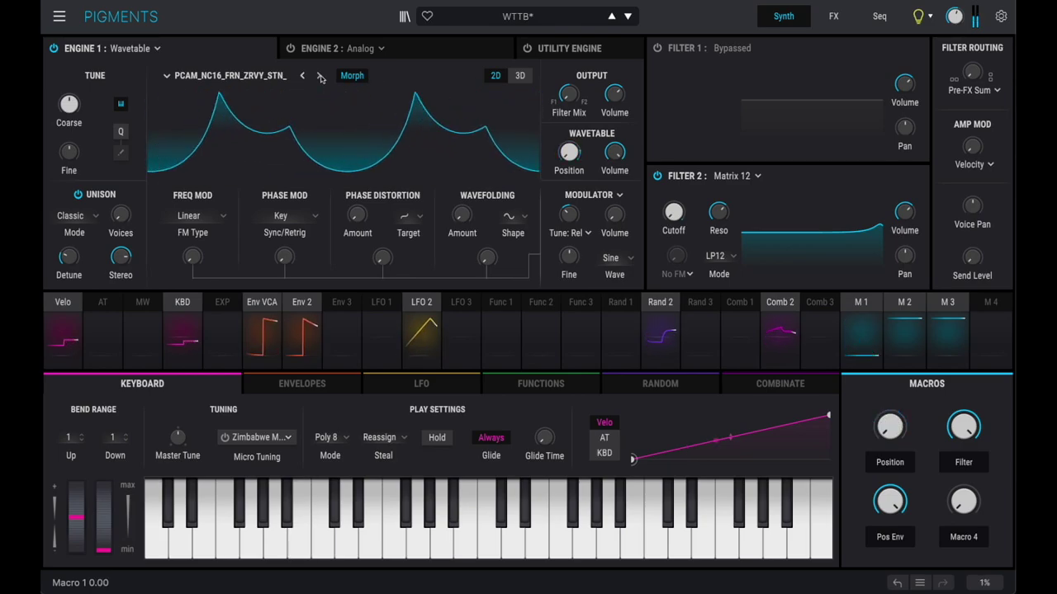
click(321, 77)
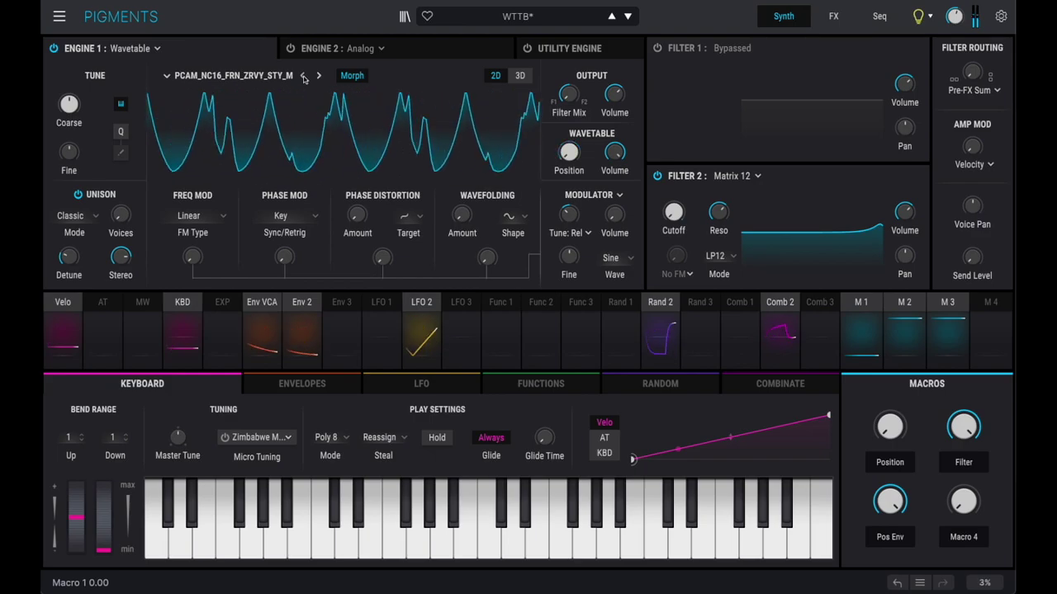
Audition a pcam_nc16_frY_zrvY wavetable from the Cams folder in Engine 1
click(257, 79)
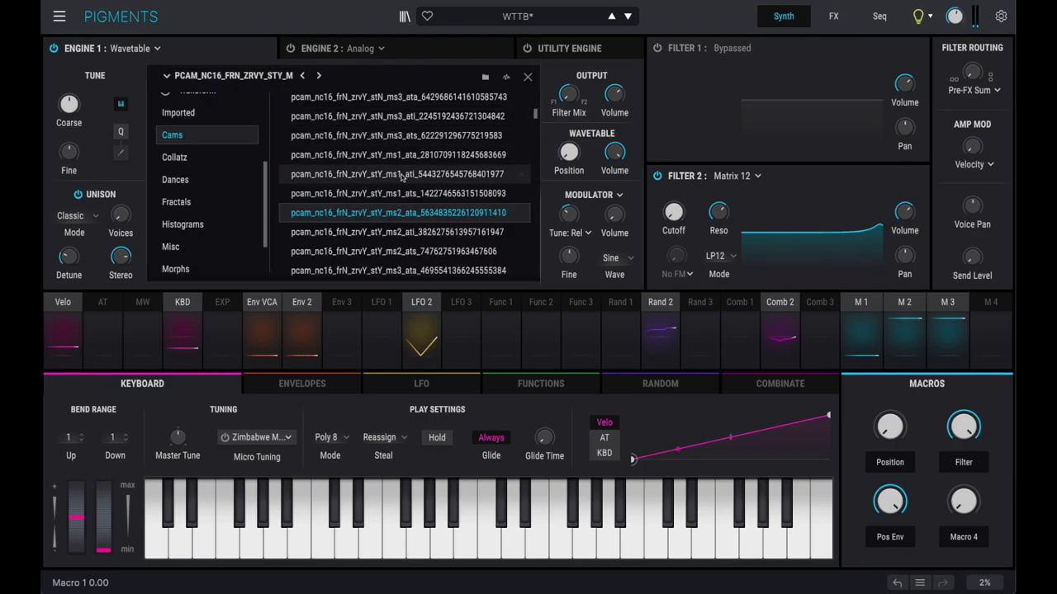
scroll(396, 190, down, 9)
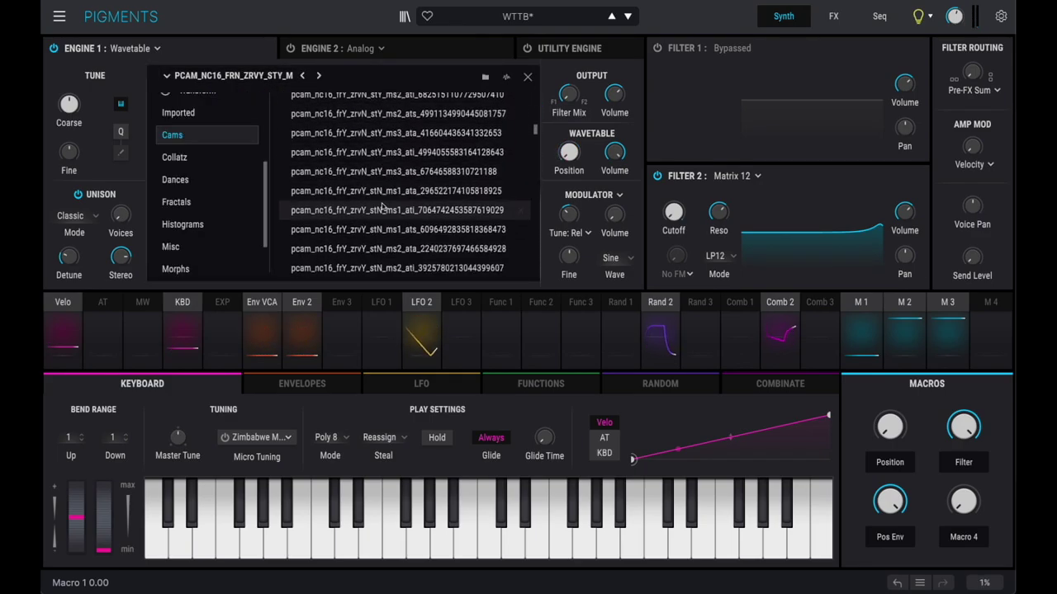
double_click(396, 267)
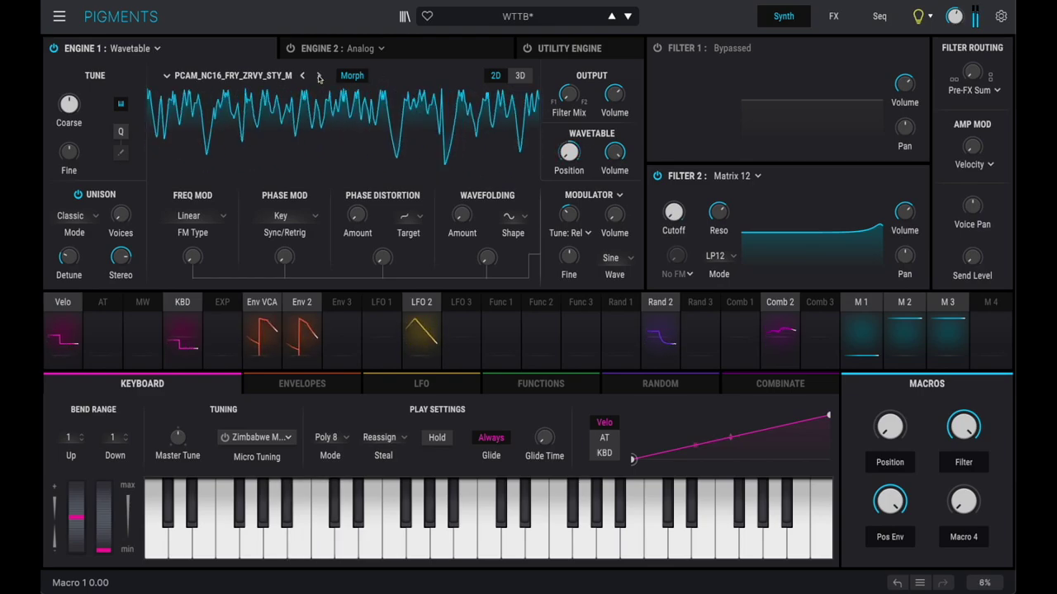
Audition the pcam_nc2 wavetables from the Cams folder, starting with a frN_zrvN_stY variant and advancing to frY_zrvN_stN
click(263, 79)
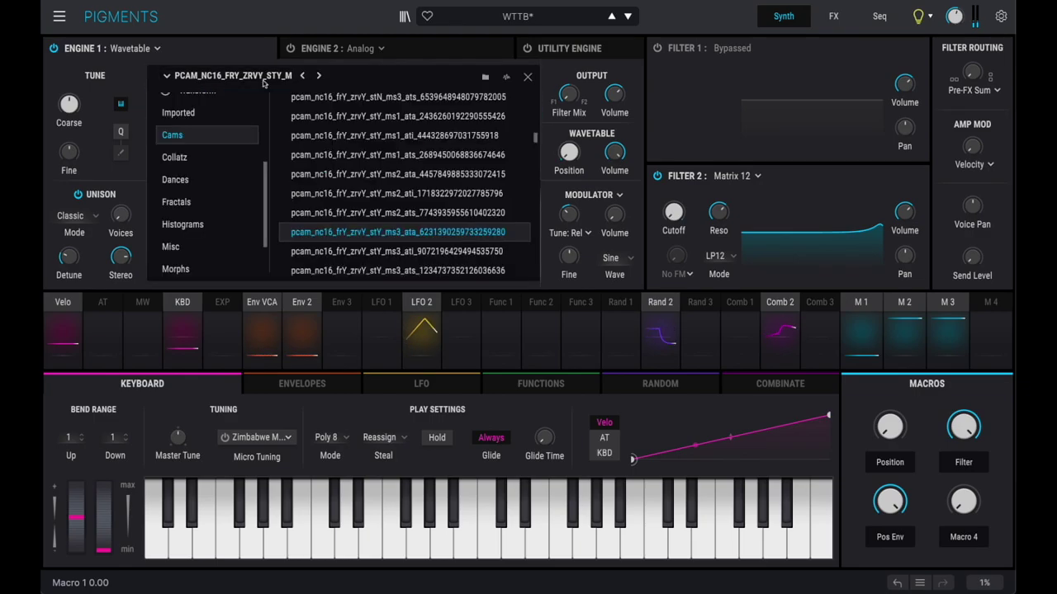
scroll(394, 196, down, 3)
double_click(388, 187)
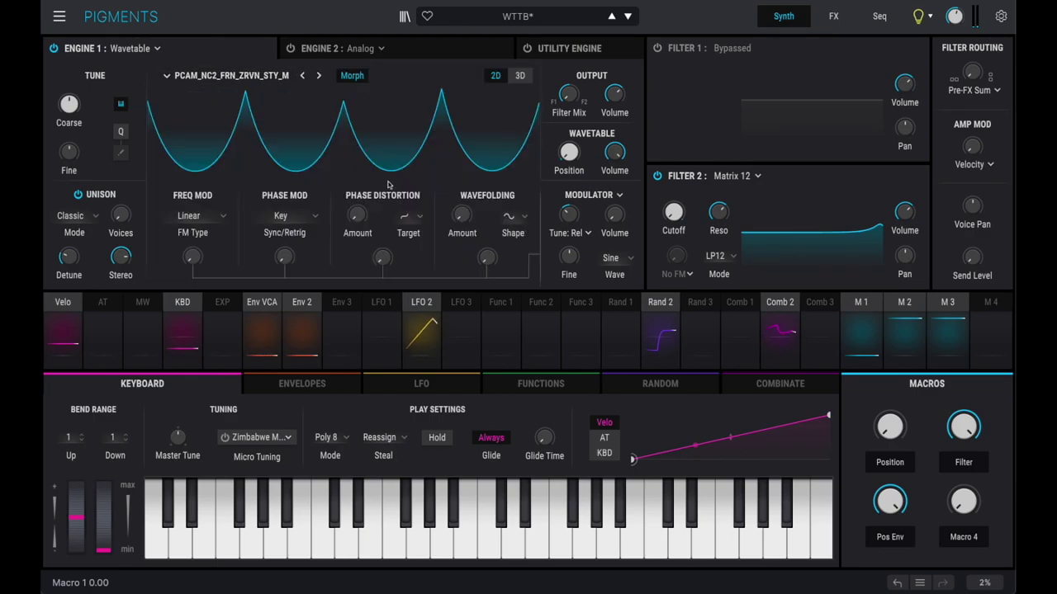
click(319, 76)
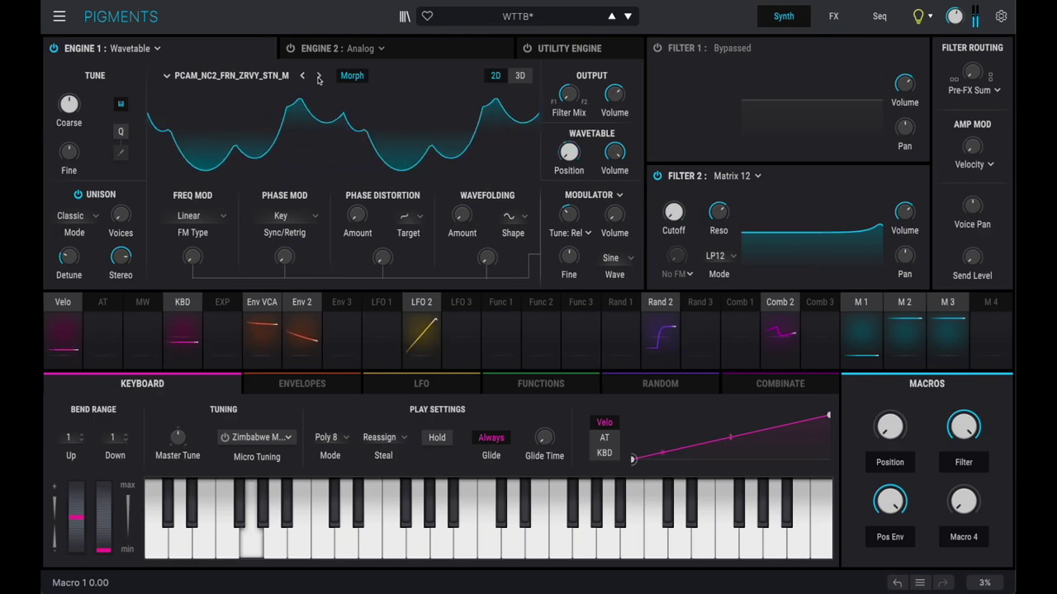
click(318, 76)
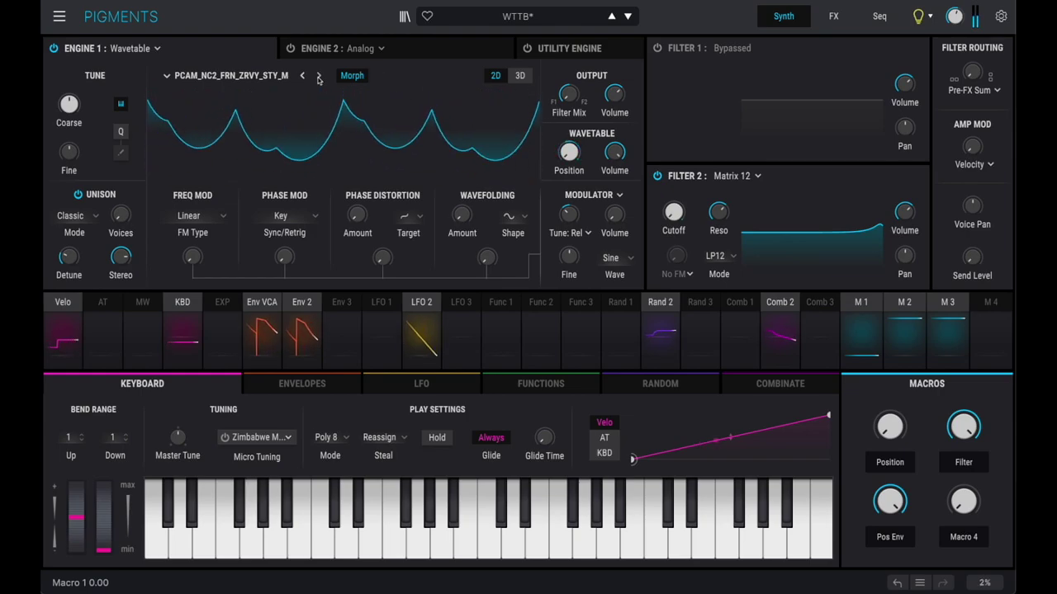
click(319, 76)
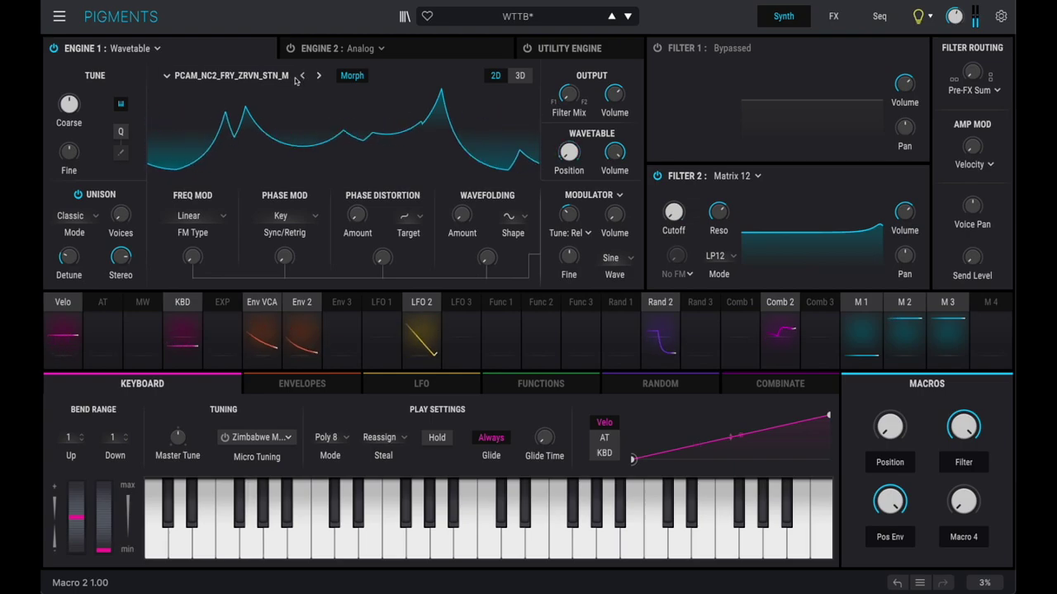
Audition the pcam_nc3 wavetables from the Cams folder, starting with a frN_zrvN_stN variant and advancing to frN_zrvY_stN
click(189, 80)
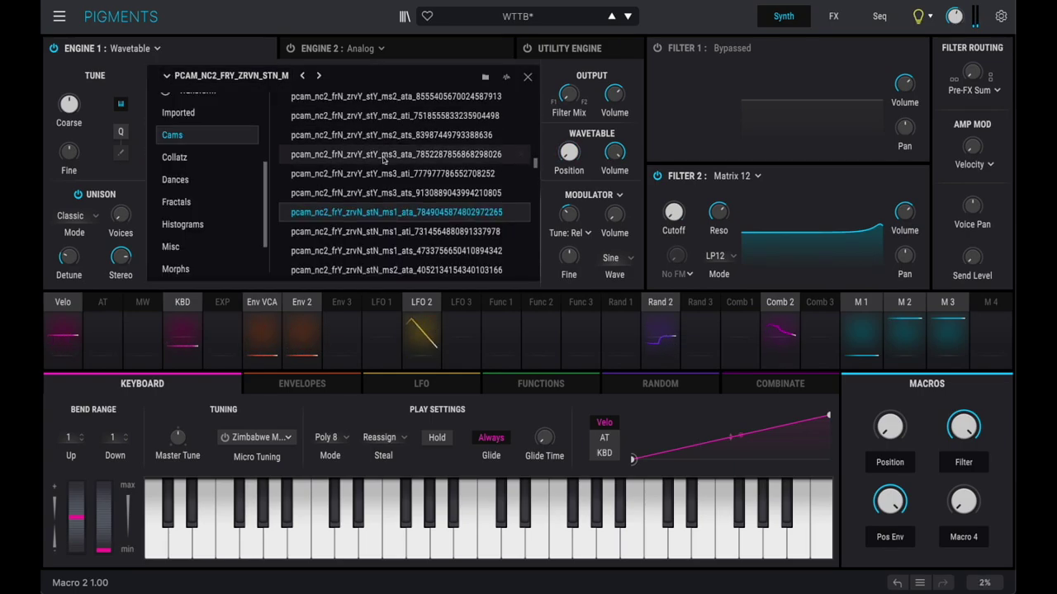
scroll(383, 160, down, 2)
scroll(383, 160, down, 3)
double_click(409, 189)
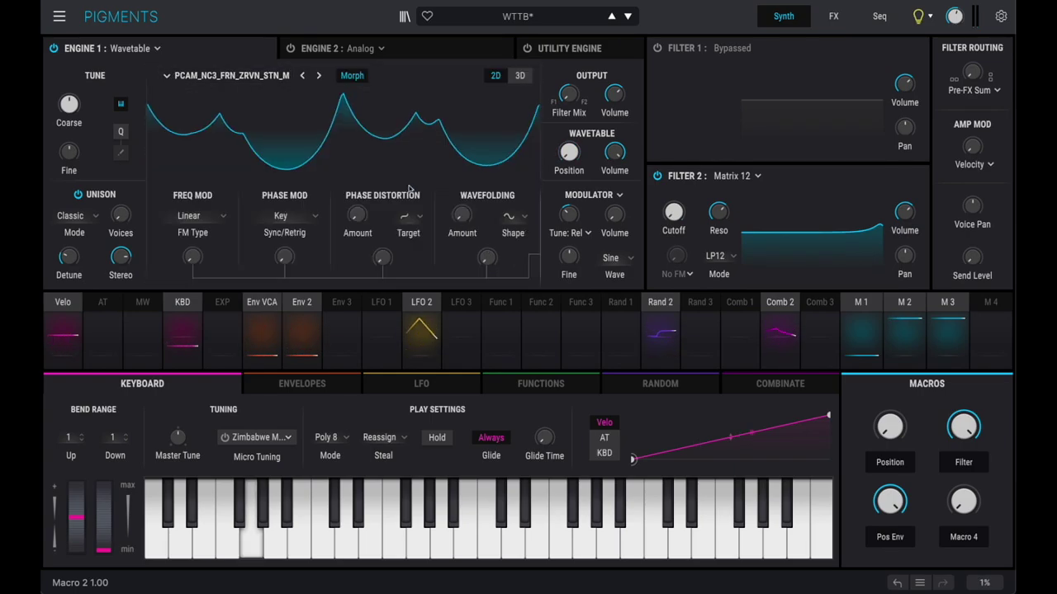
click(319, 76)
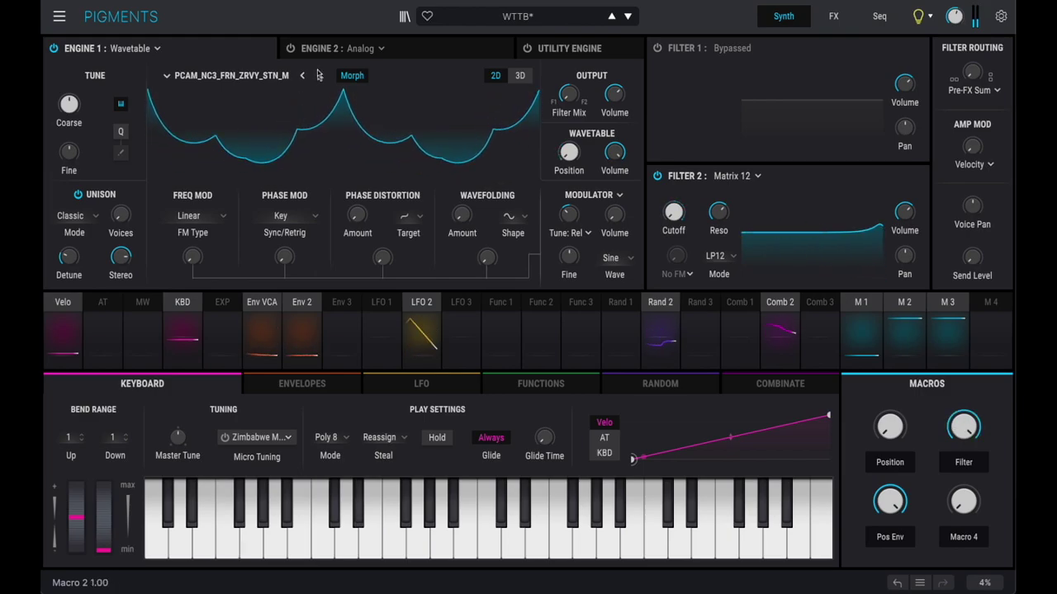
Audition the pcam_nc5_frN wavetables from the Cams folder, advancing from the zrvN_stY variants to zrvY_stY
click(276, 76)
scroll(359, 146, down, 10)
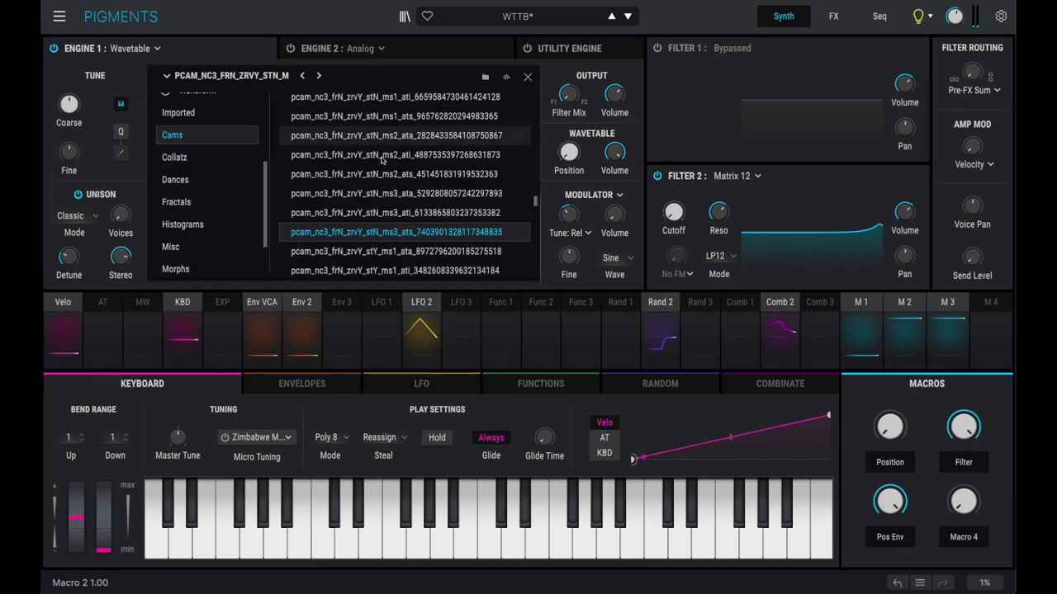
scroll(423, 185, down, 5)
double_click(382, 190)
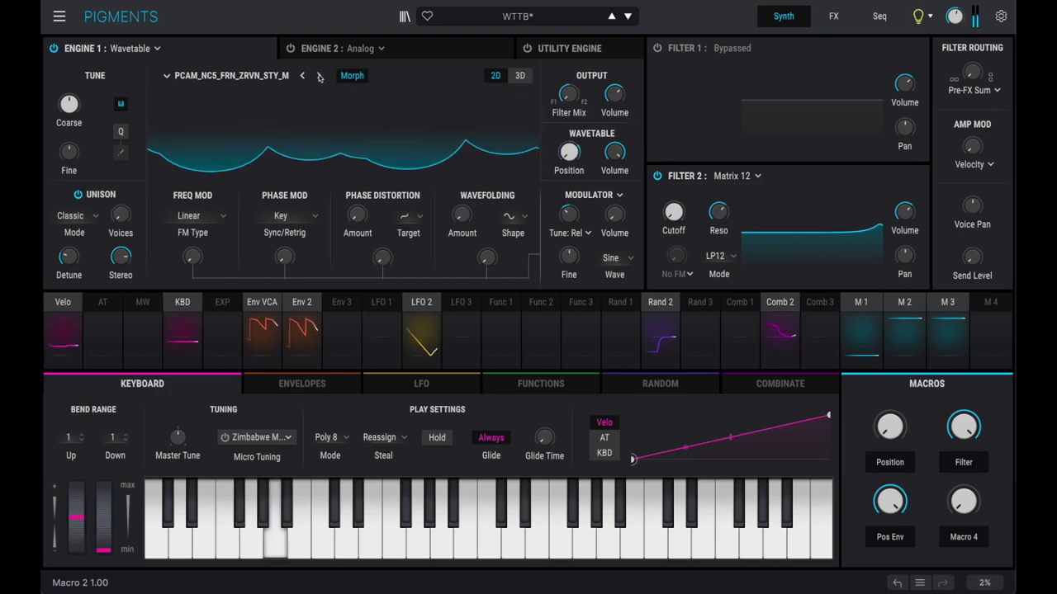
click(318, 76)
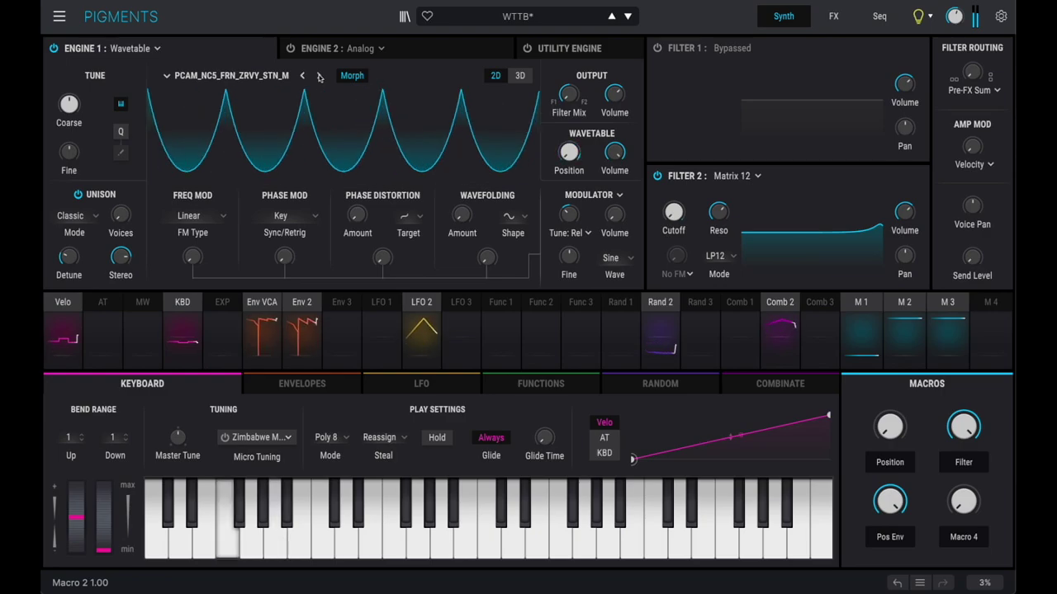
click(320, 76)
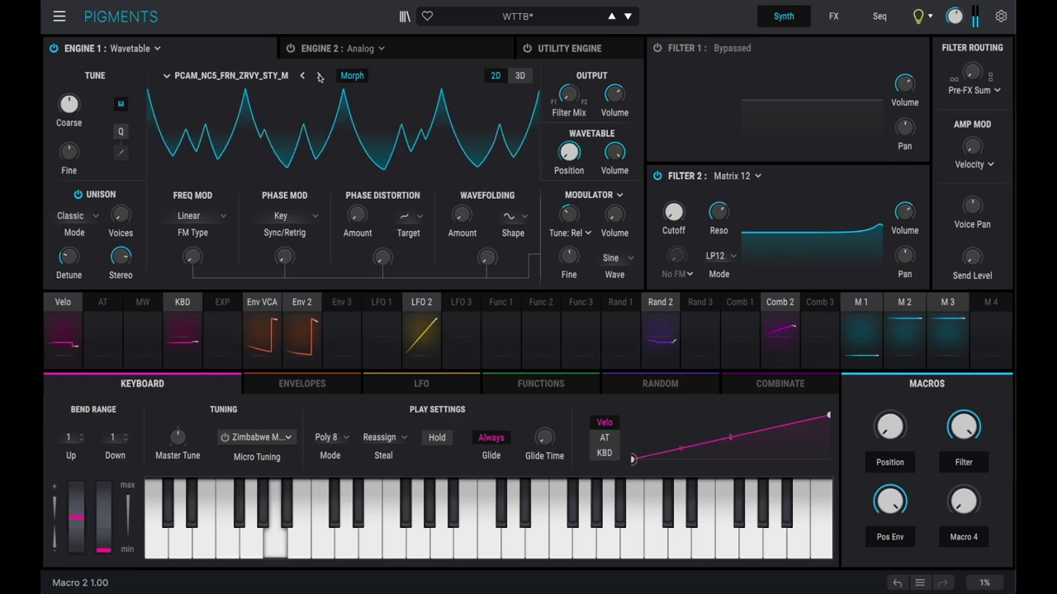
Audition the pcam_nc5_frY_zrvY_stY_ms3_ati wavetable near the end of the Cams folder
click(238, 76)
scroll(427, 190, down, 5)
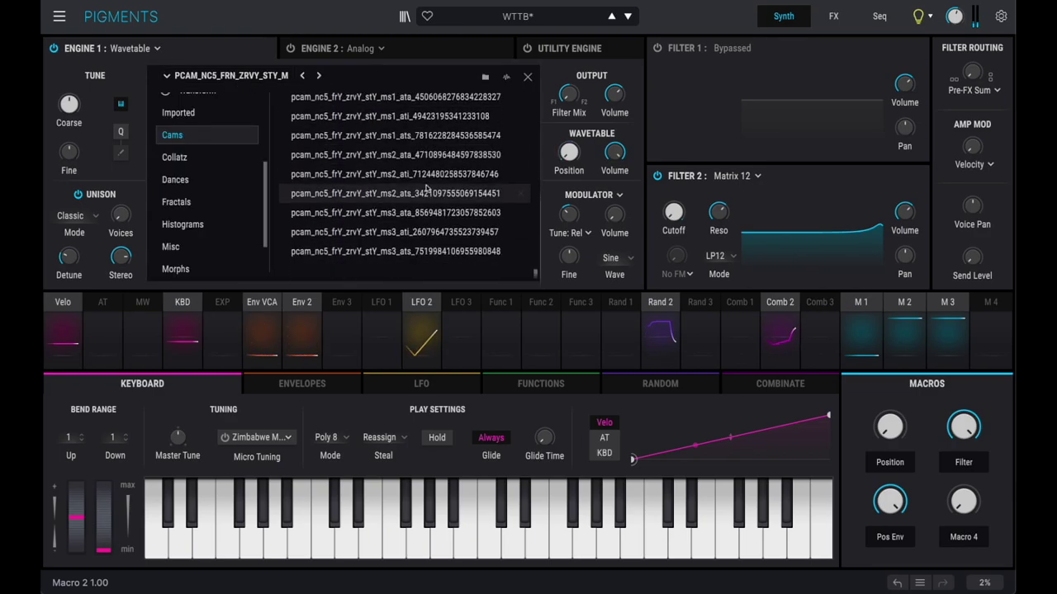
click(410, 234)
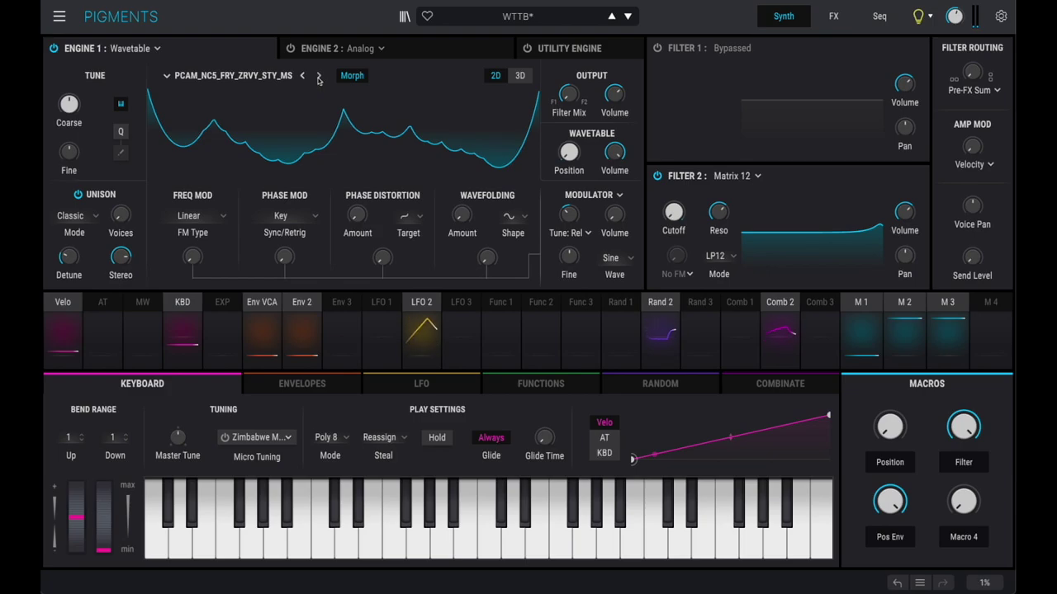
Audition collatz_u_0050_0257 and collatz_s_0007_0050 from the Collatz wavetable folder in Engine 1
click(166, 76)
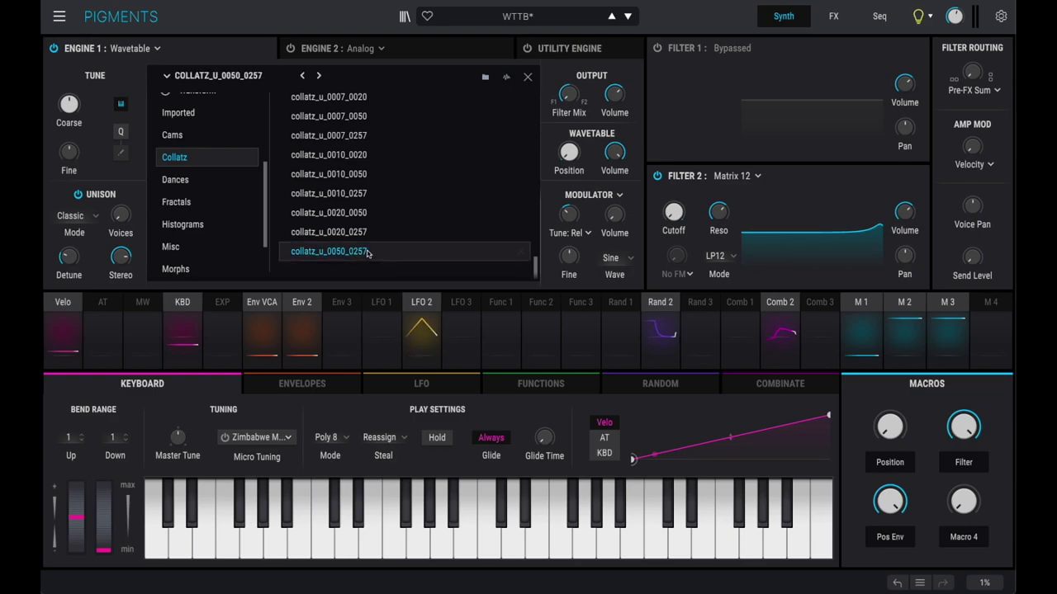
double_click(367, 250)
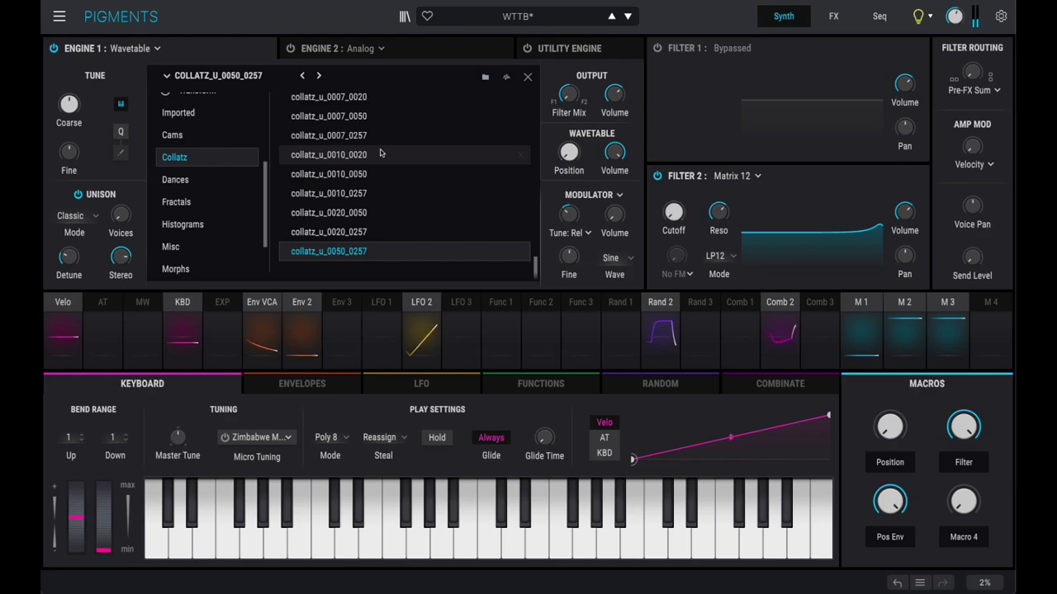
scroll(381, 153, up, 10)
scroll(381, 154, up, 5)
double_click(361, 199)
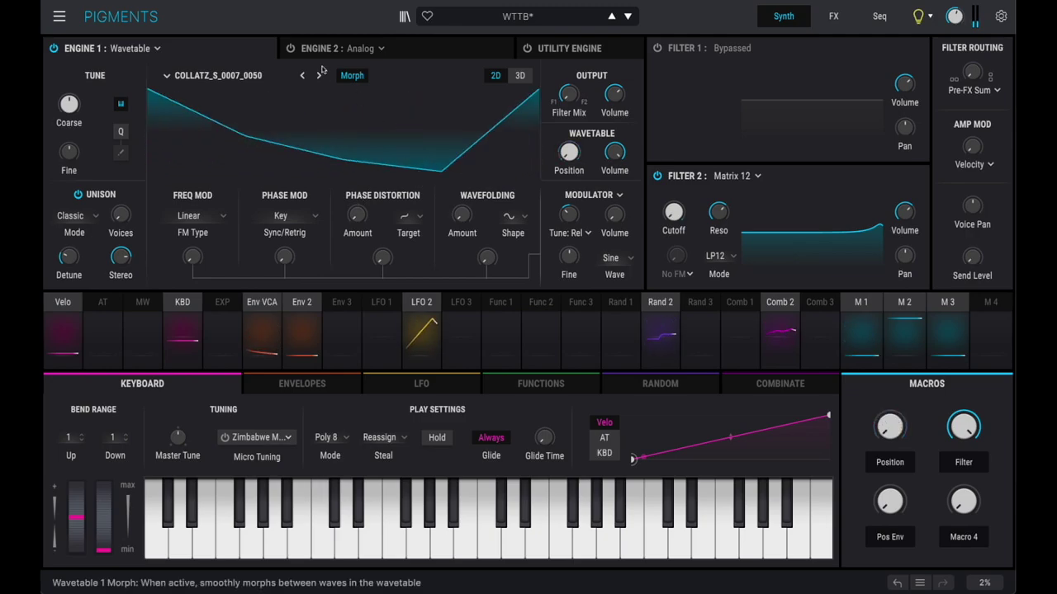
Audition collatz_s_0002_0257 from the Collatz folder and advance to collatz_s_0003_0020
click(255, 79)
scroll(379, 140, up, 5)
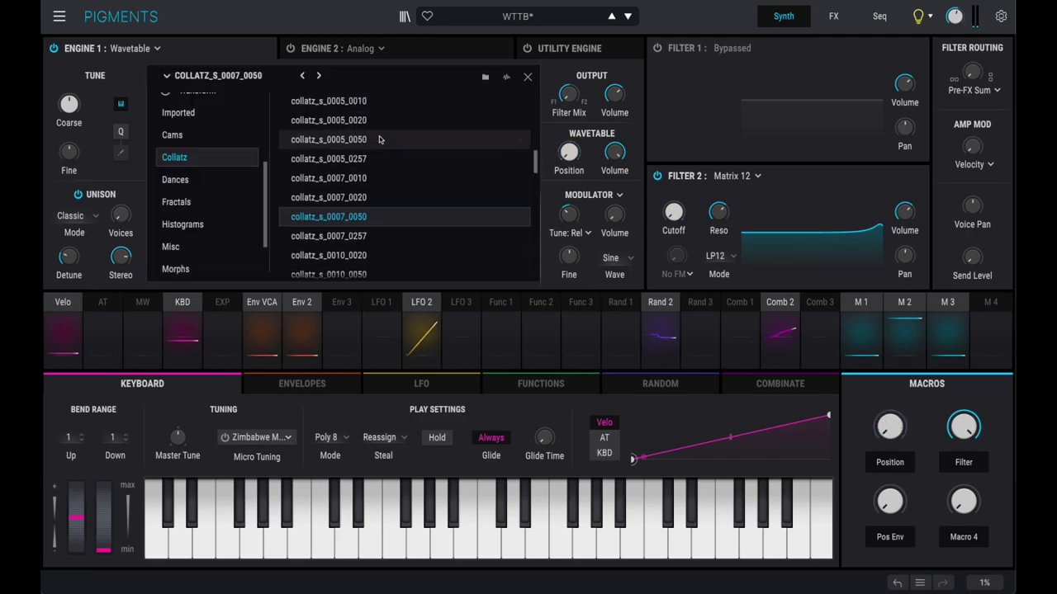
double_click(364, 176)
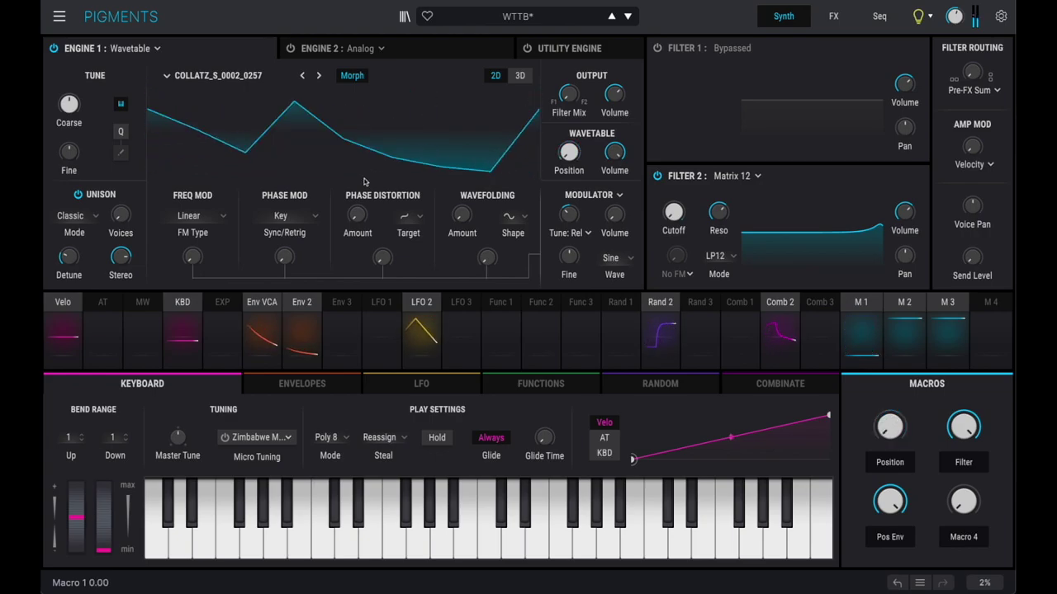
click(236, 78)
click(237, 80)
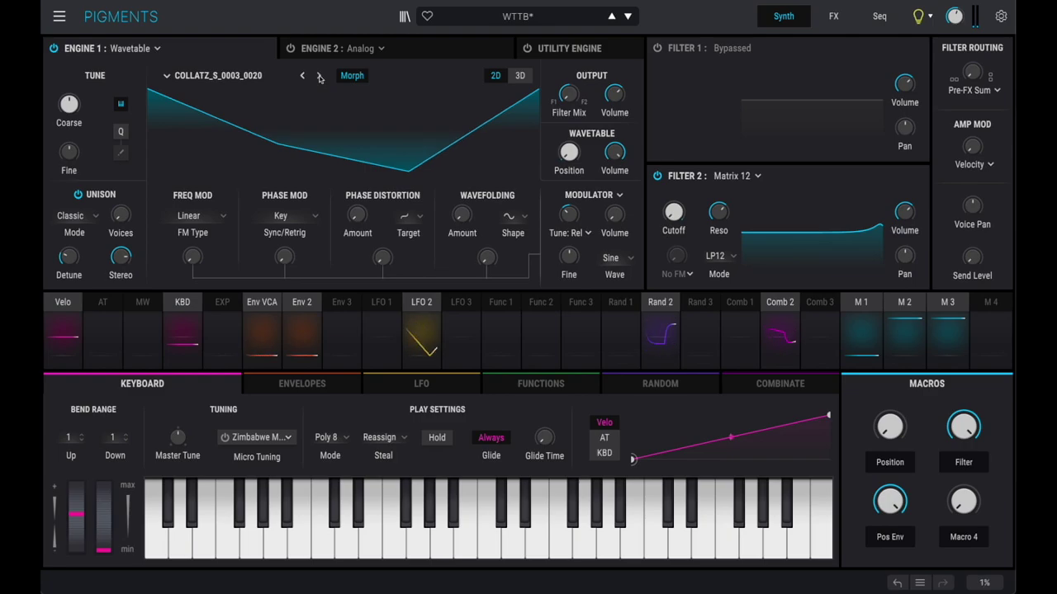
Load a lattice_02_b wavetable in Engine 1 and advance through the lattice series to LATTICE_03_B_A_H_007
click(220, 76)
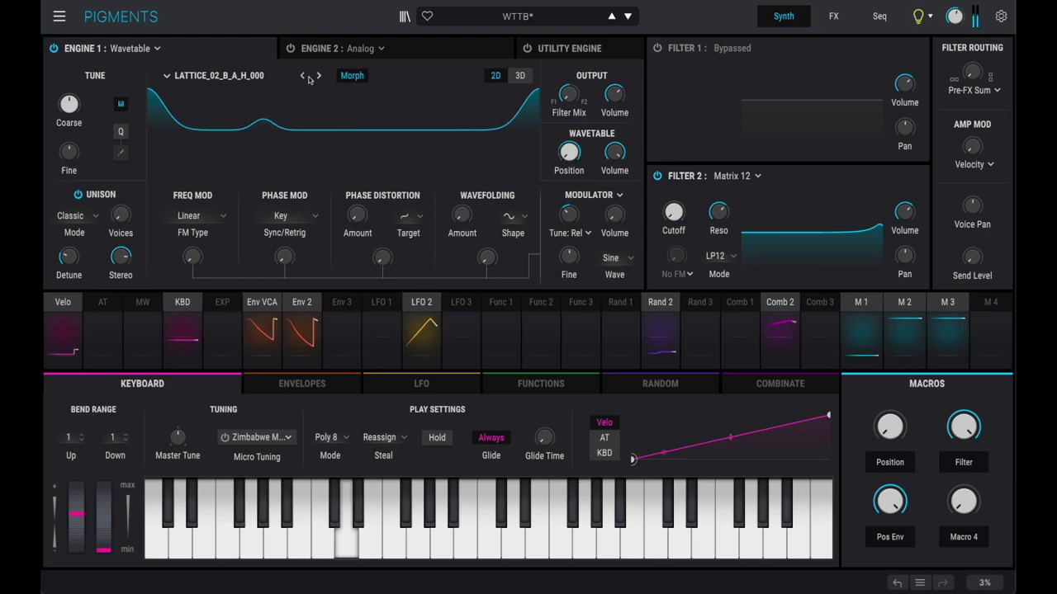
click(318, 75)
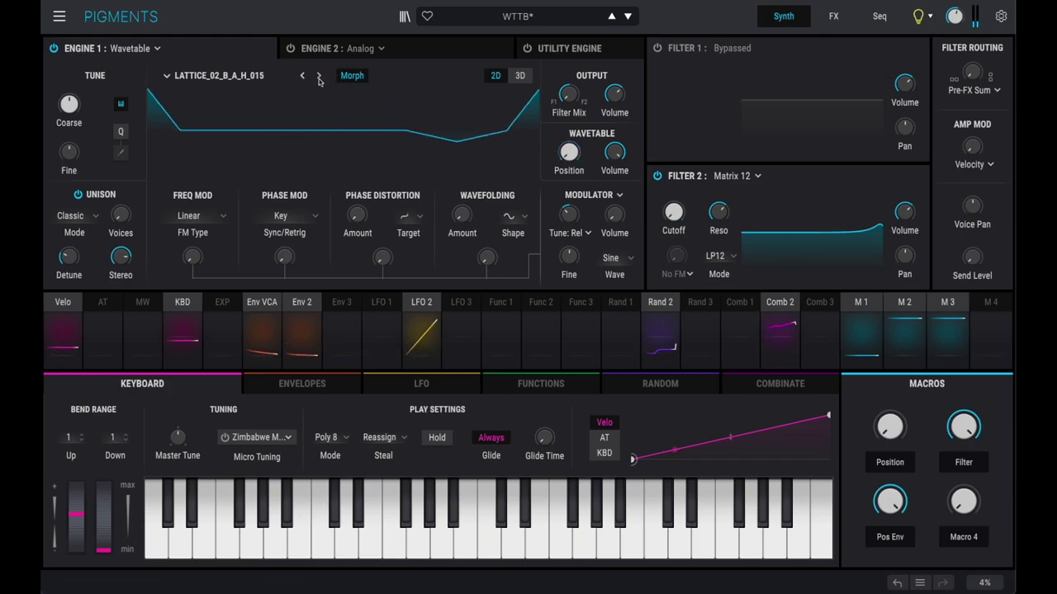
click(319, 75)
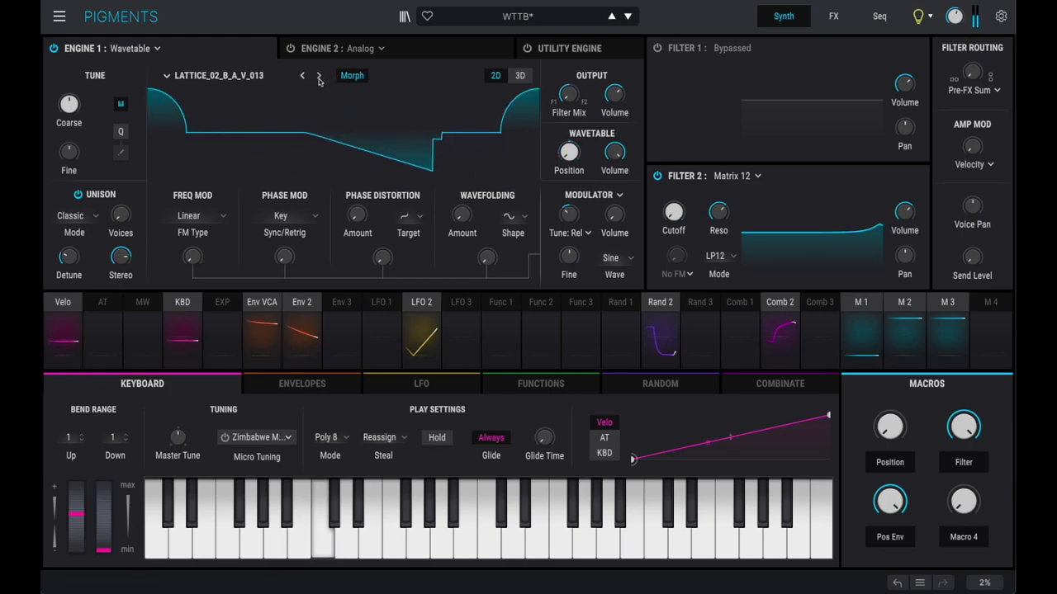
click(319, 75)
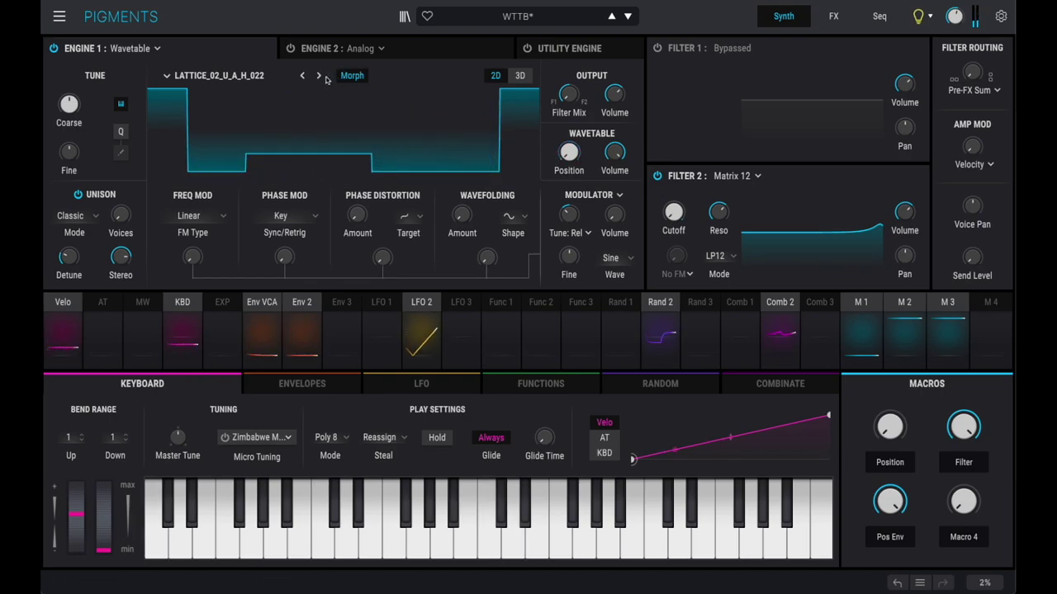
click(320, 76)
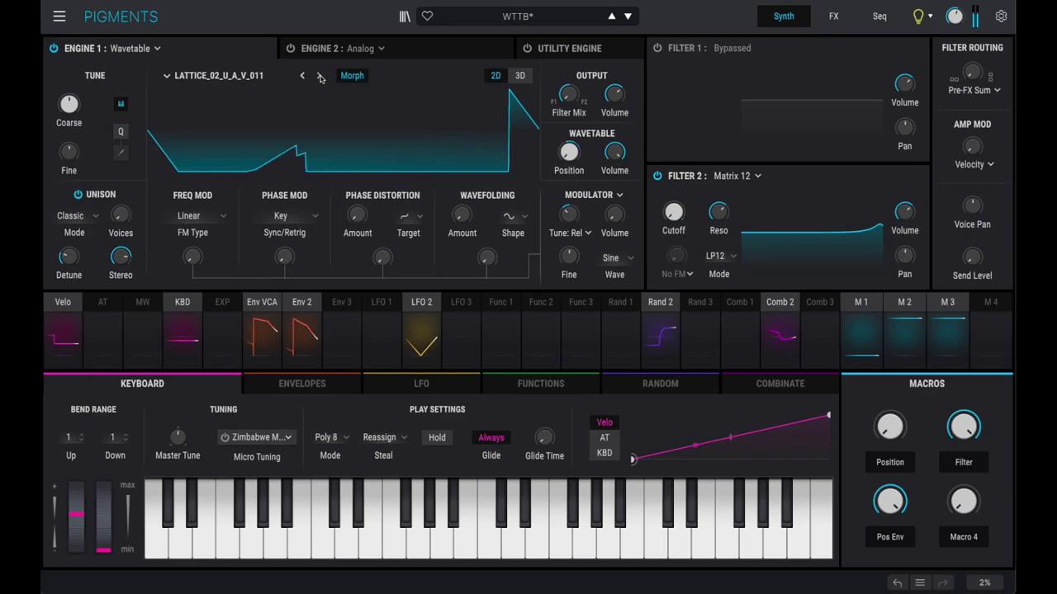
click(320, 76)
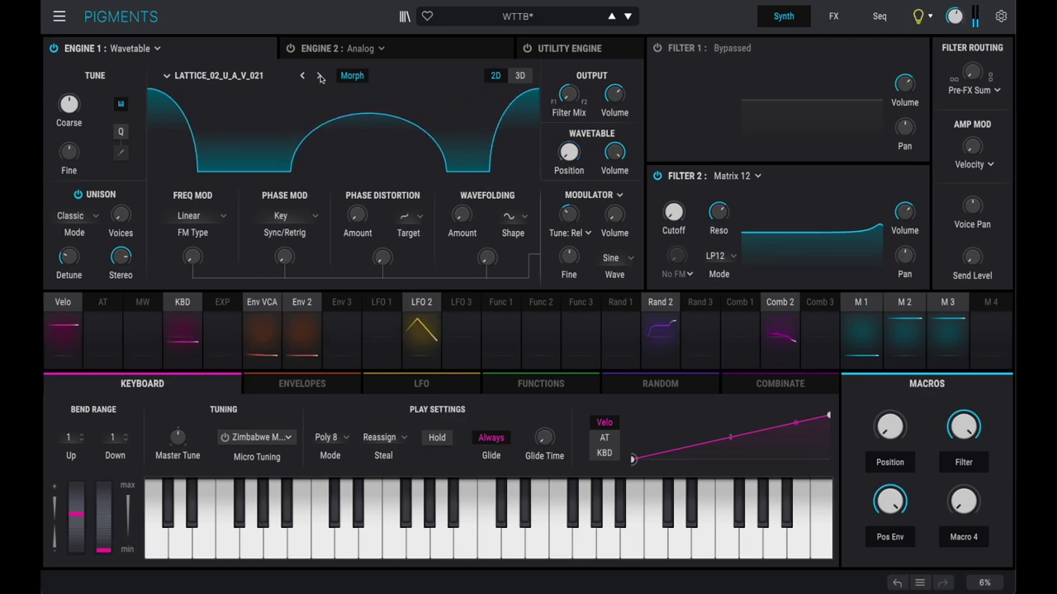
click(320, 77)
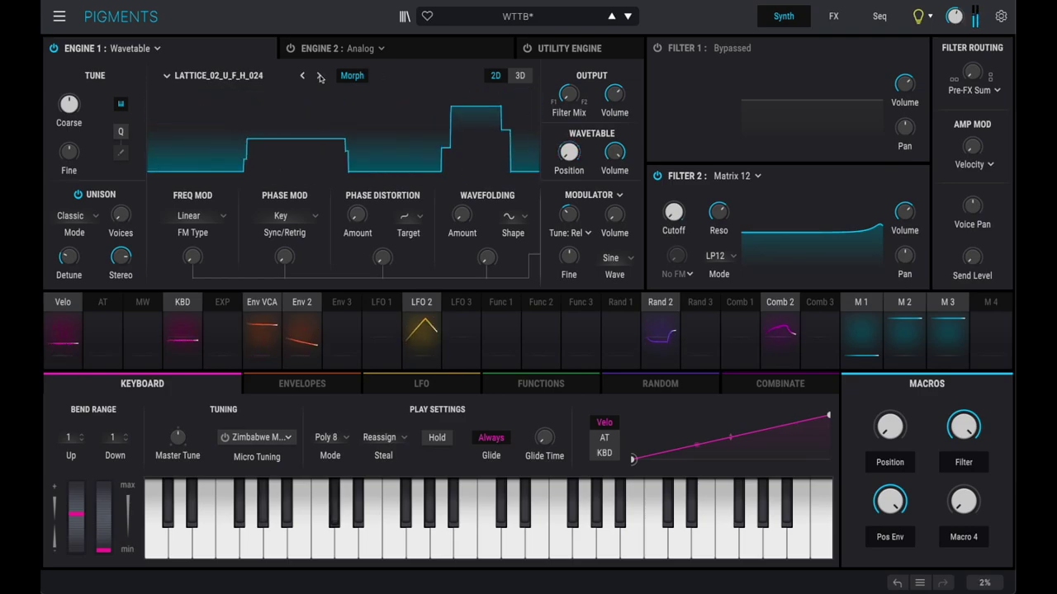
click(320, 76)
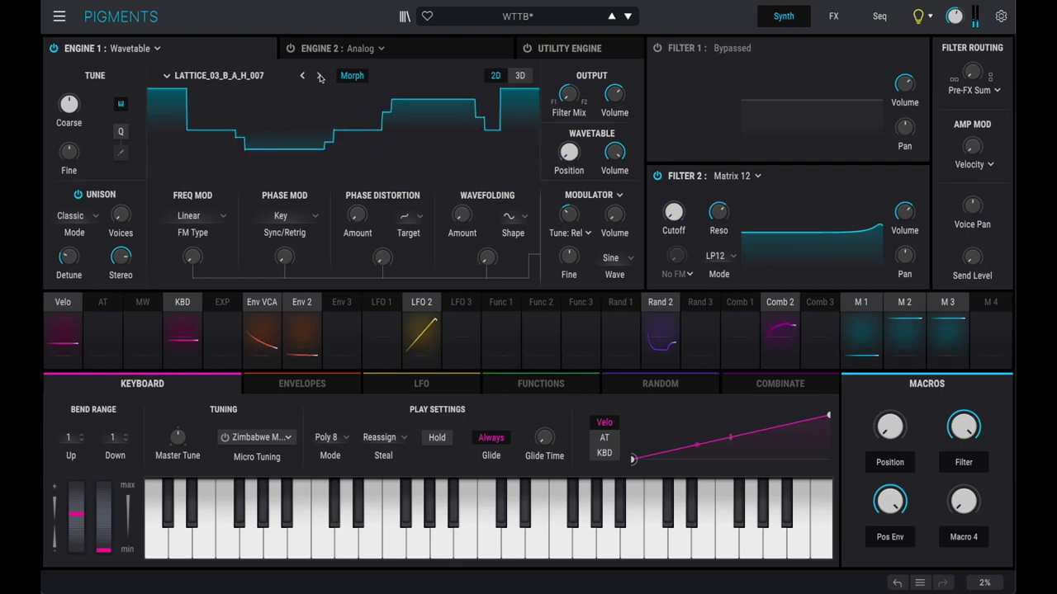
Advance Engine 1 through the lattice wavetables to LATTICE_04_B_A_H_016, auditioning LATTICE_03_B_A_H_008 and LATTICE_04_B_A_H_010 on the way
click(320, 77)
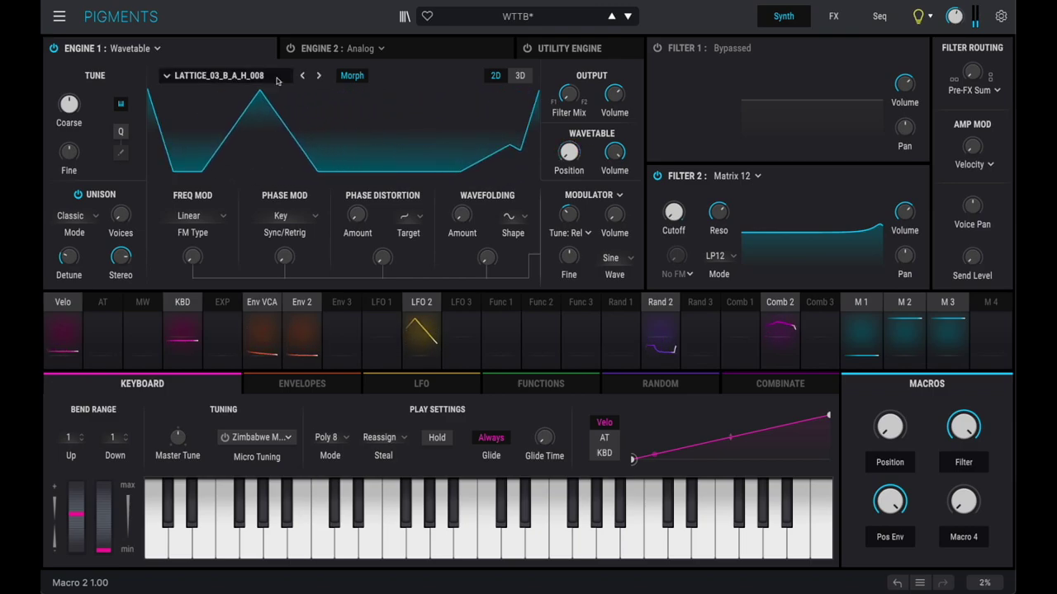
click(322, 77)
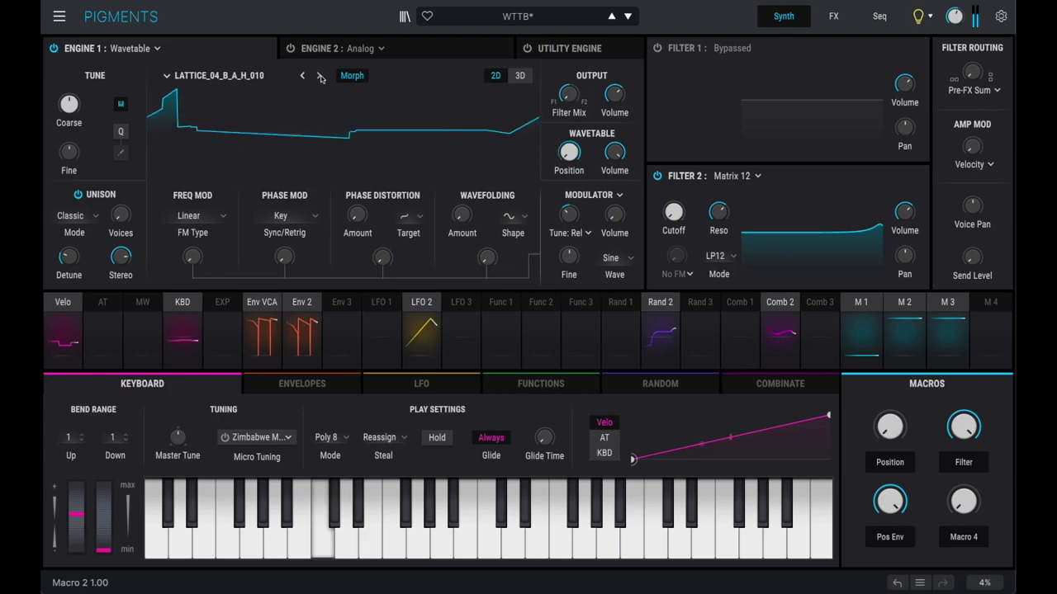
click(321, 77)
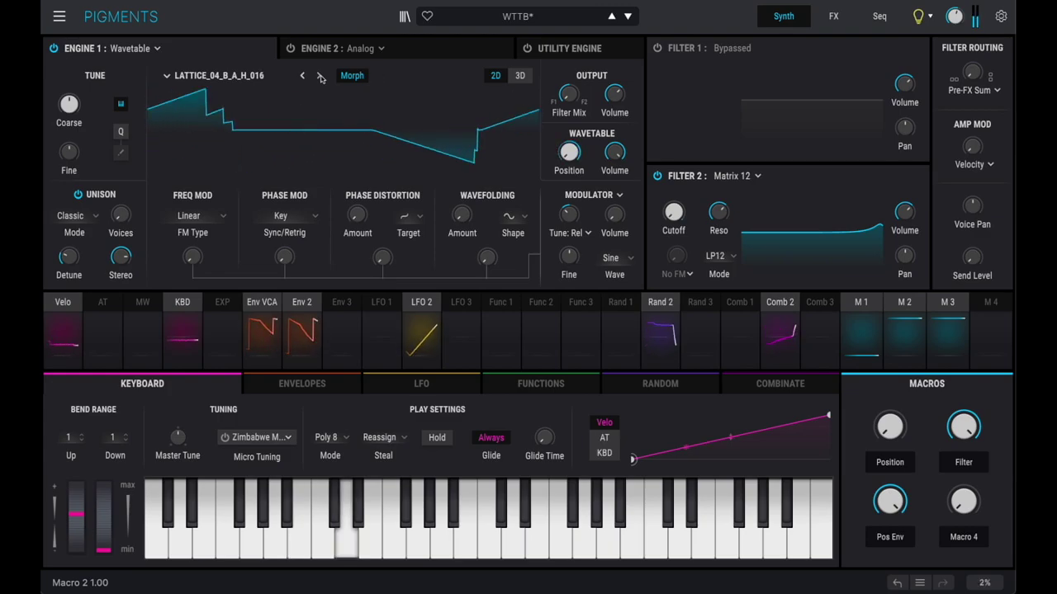
Load lattice_09_u_a_v_001 from the Dances wavetable folder in Engine 1 to audition it
click(251, 80)
scroll(376, 192, down, 5)
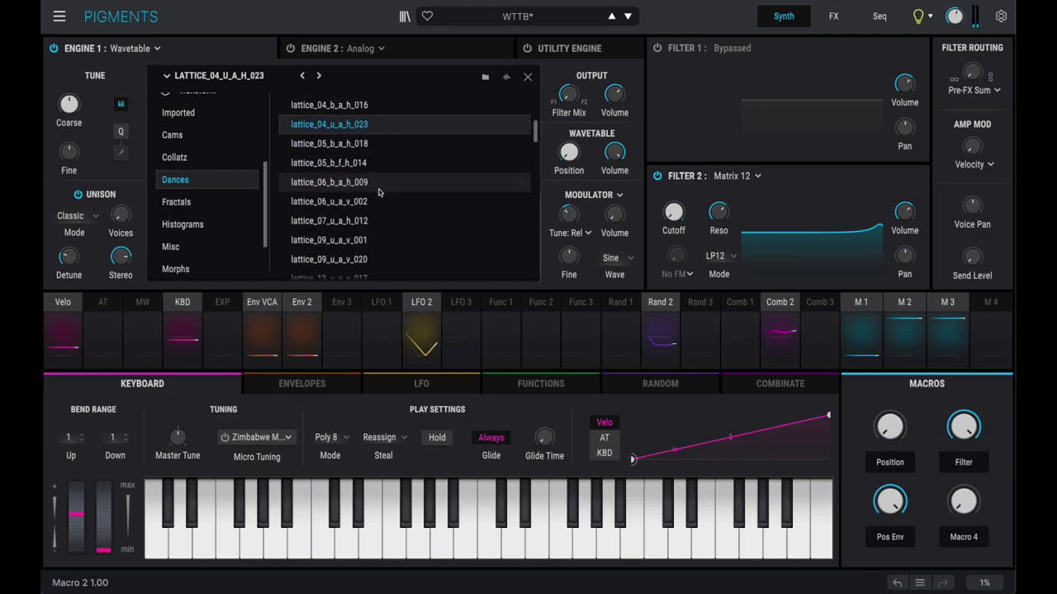
click(360, 189)
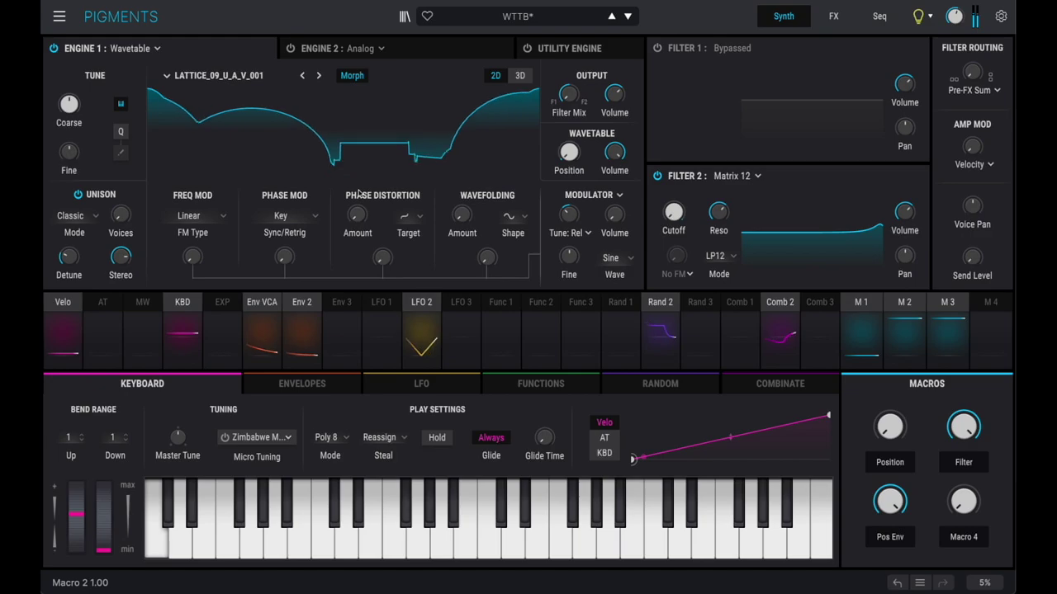
Audition lattice_14_u_f_v_019 from the Dances folder and step back to LATTICE_14_U_F_V_003
click(259, 77)
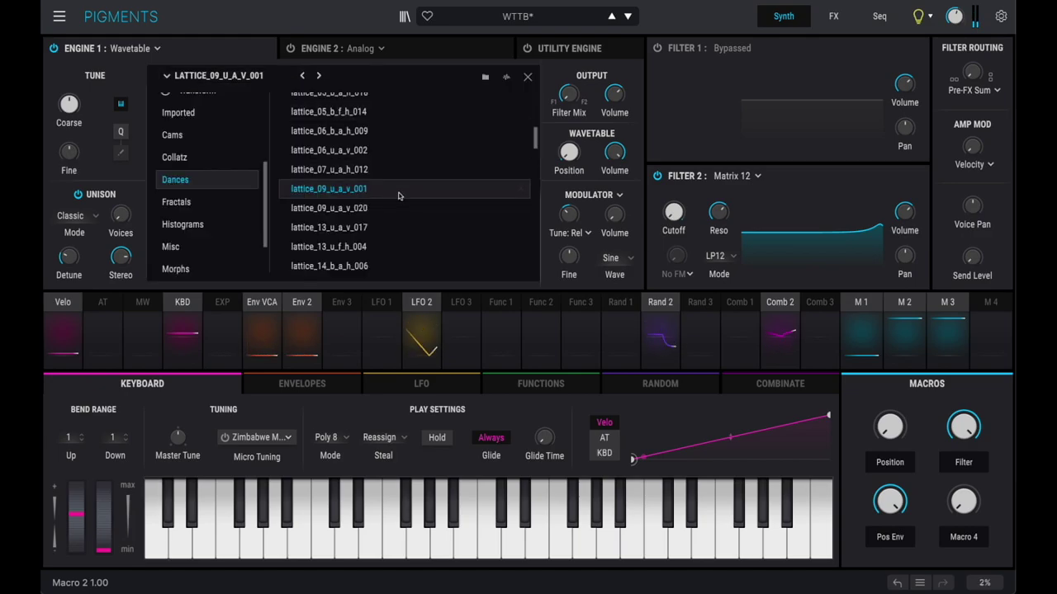
scroll(398, 196, down, 4)
double_click(376, 230)
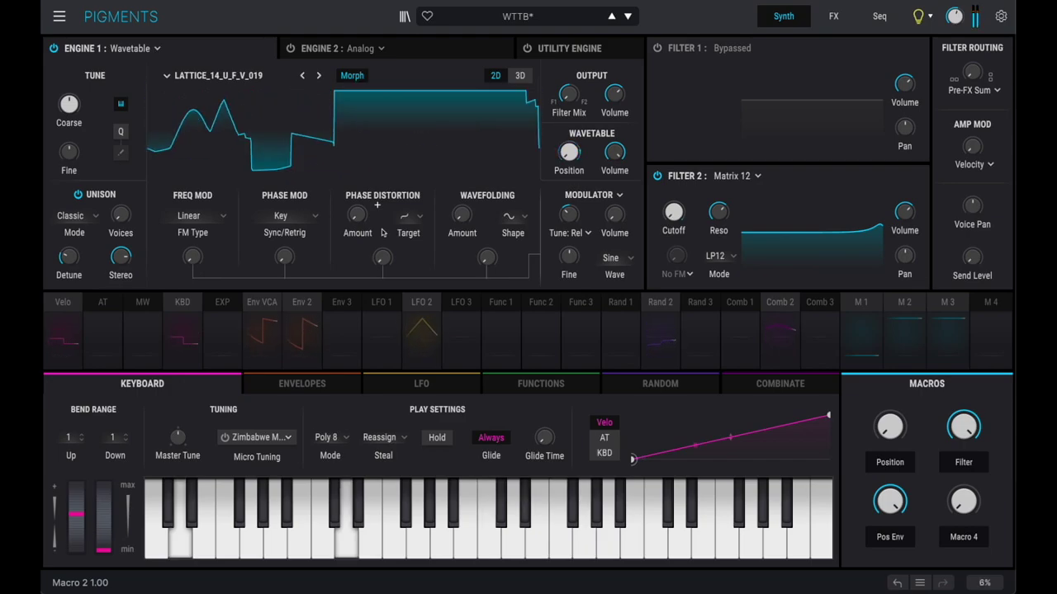
click(303, 76)
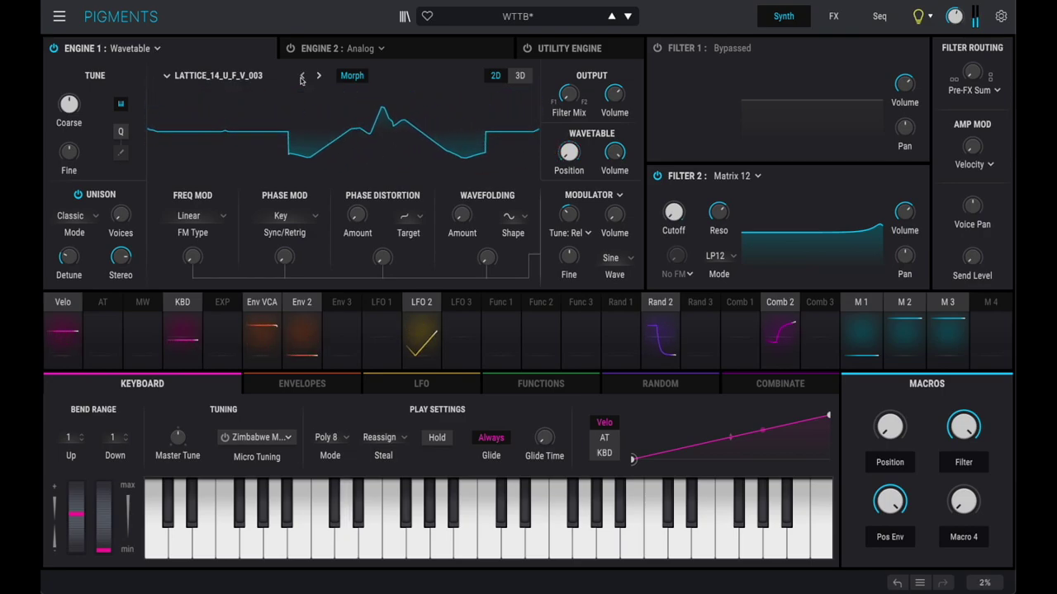
Audition lissajous_02_b_a_h_015 and lissajous_02_u_a_v_012 from the Dances folder in Engine 1
click(243, 75)
scroll(357, 162, down, 3)
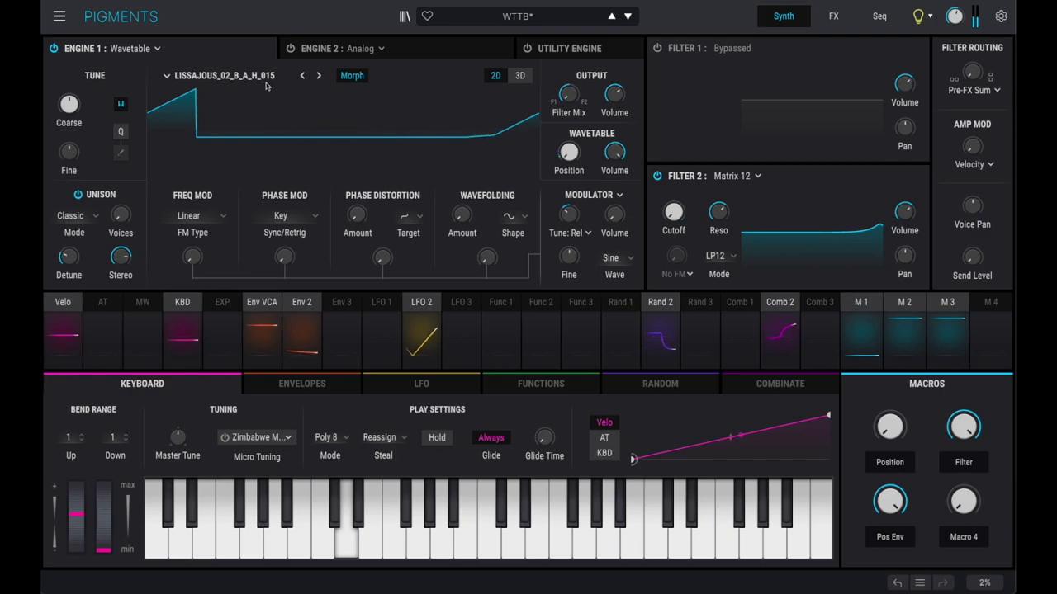
click(225, 76)
scroll(397, 165, down, 5)
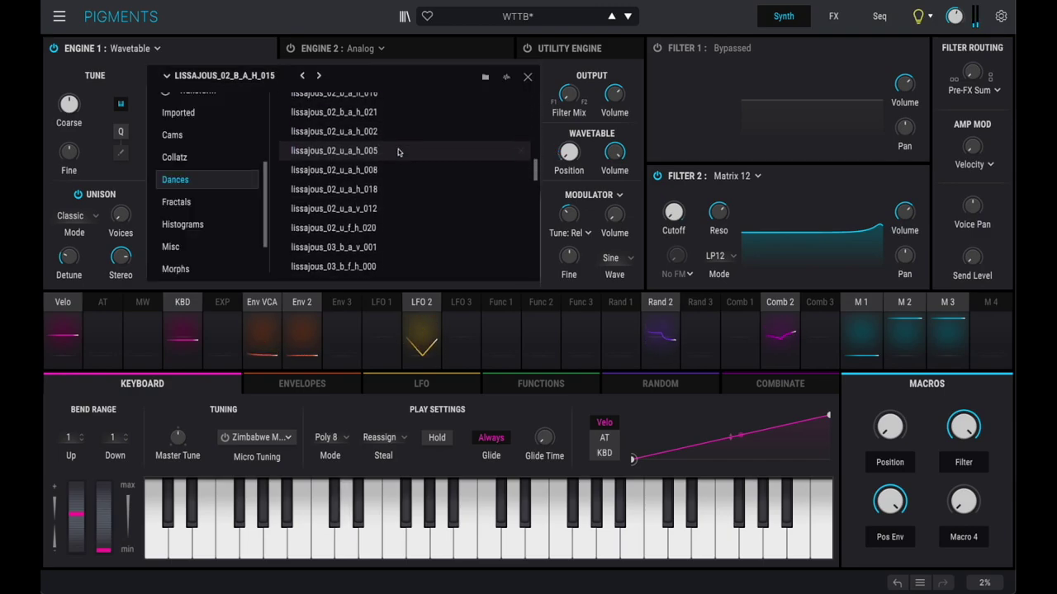
double_click(390, 206)
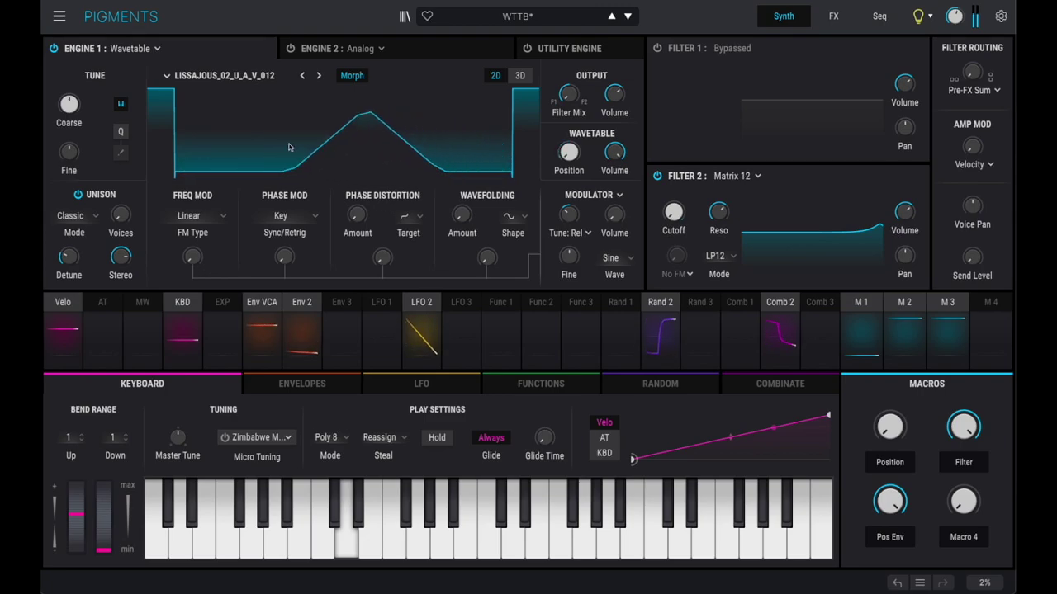
Advance to the LISSAJOUS_03_B_F_H_000 wavetable and inspect it in 3D before returning to the 2D view
click(318, 75)
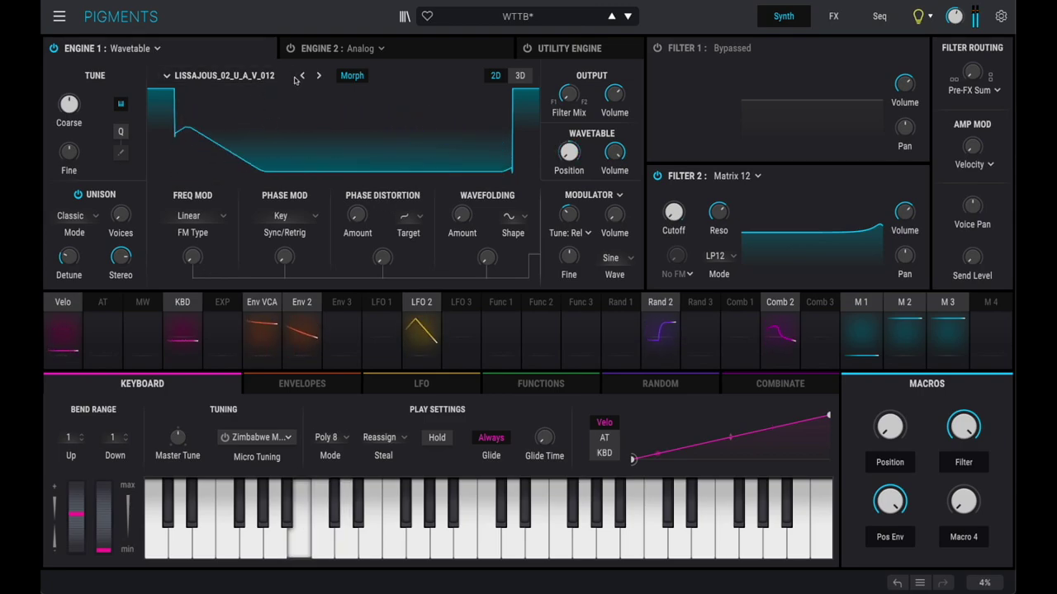
click(320, 77)
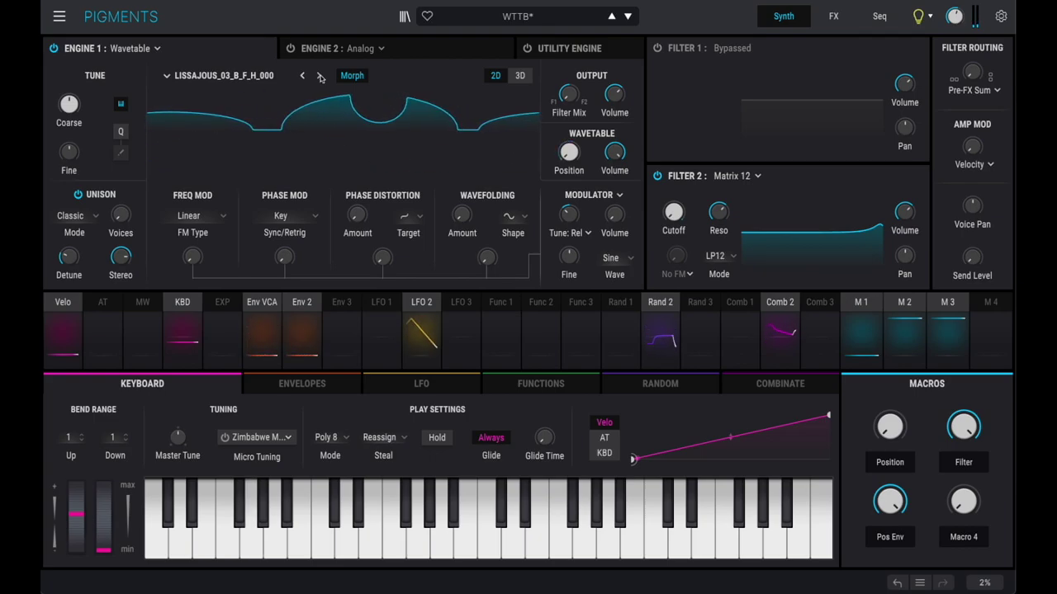
click(520, 78)
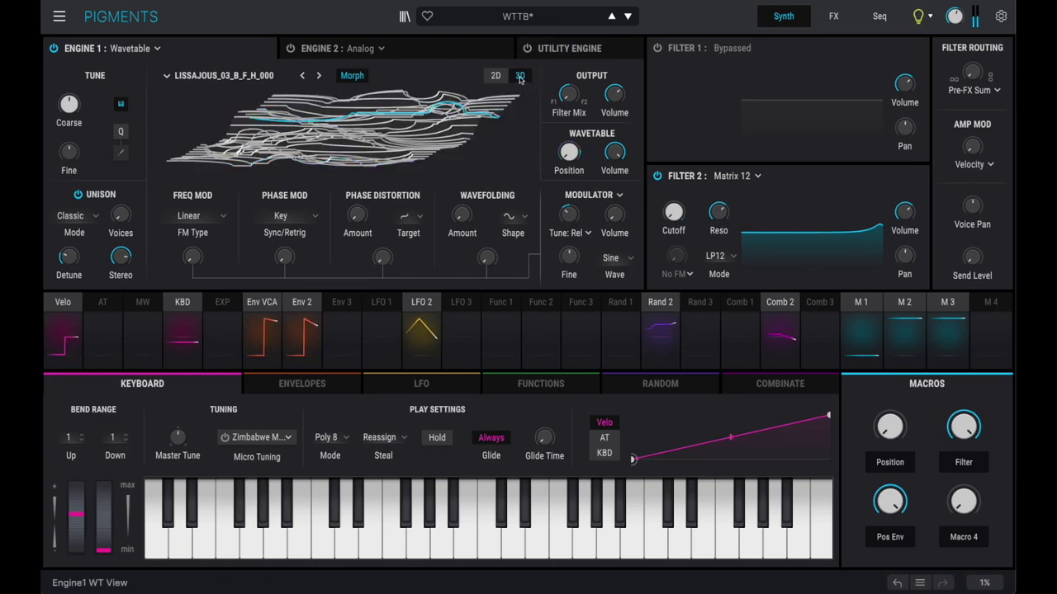
click(495, 75)
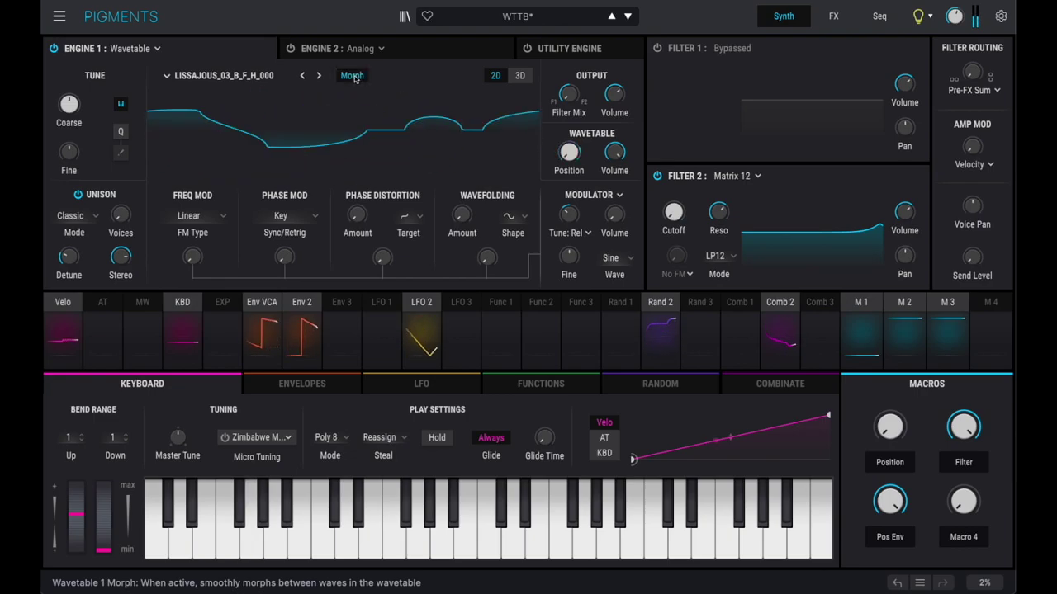
Load lissajous_05_u_a_v_022 from the Dances folder and advance through the series past LISSAJOUS_06_B_A_H_004
click(222, 75)
scroll(387, 198, down, 3)
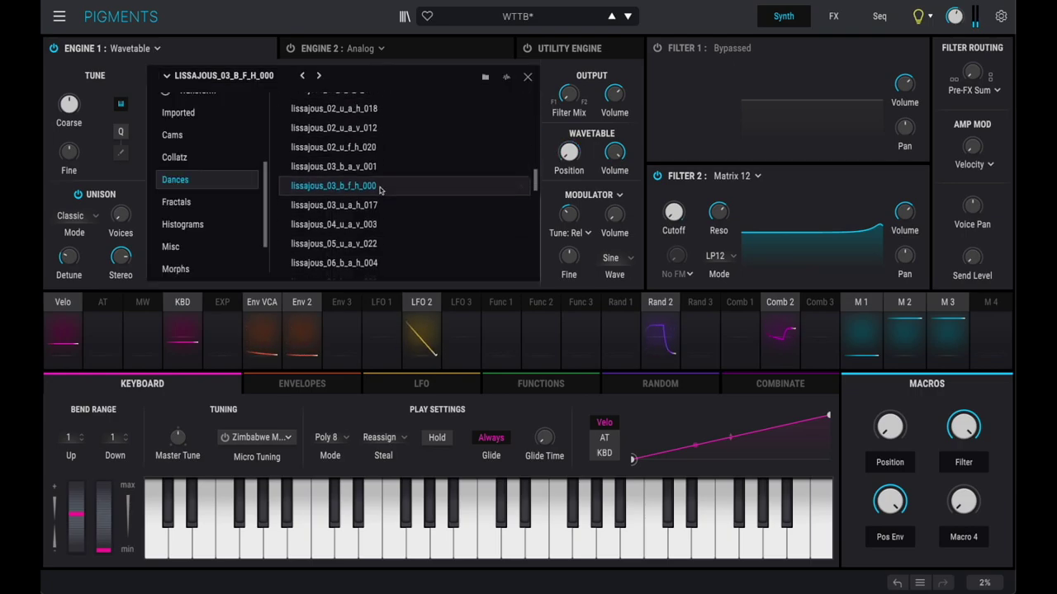
double_click(402, 218)
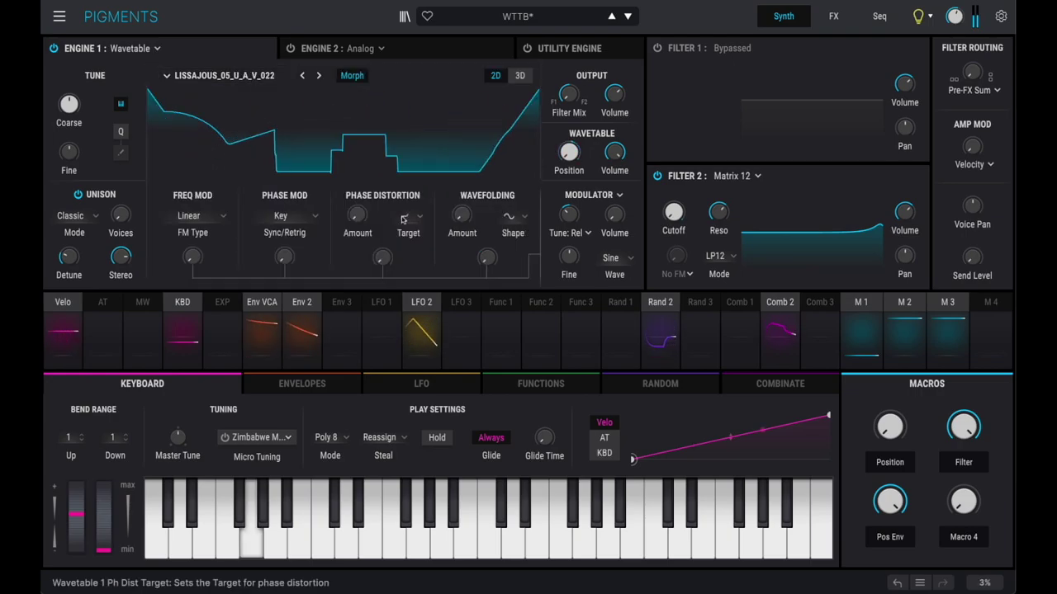
click(319, 76)
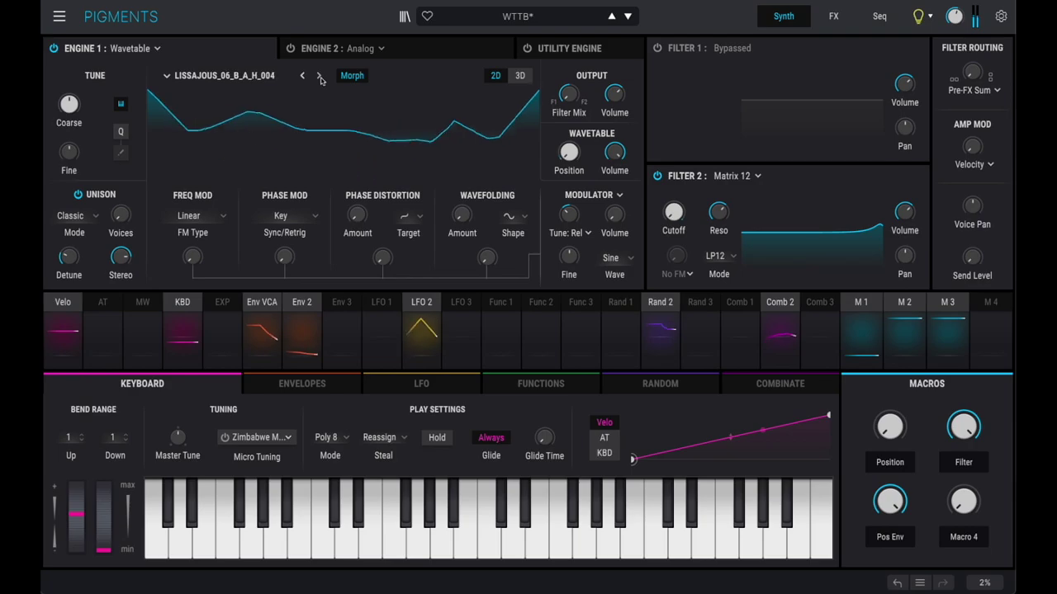
click(320, 77)
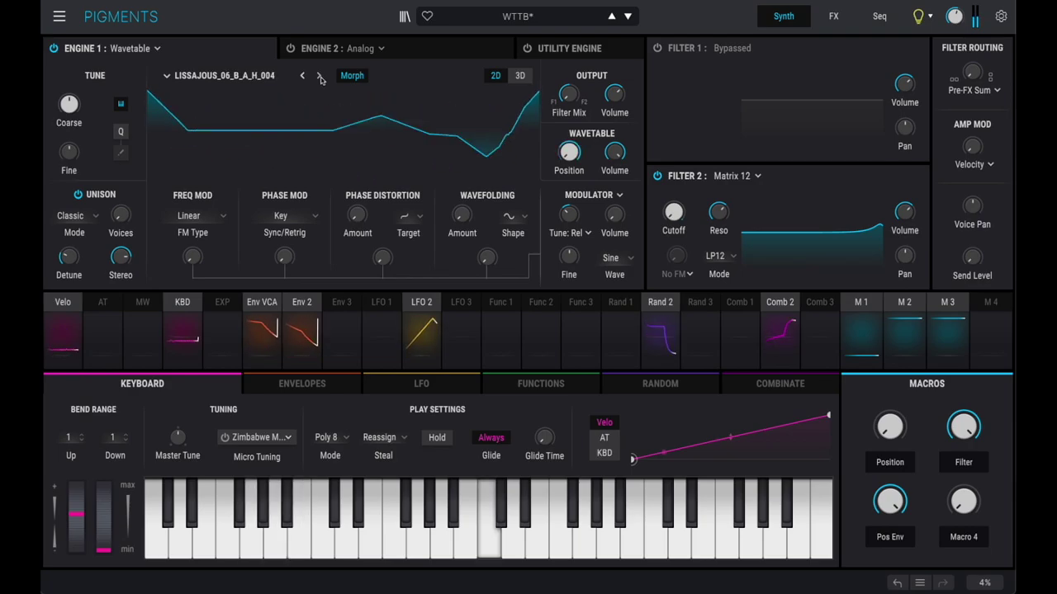
click(320, 77)
Load orbits_02_b_a_h_009 from the Dances folder in Engine 1 to audition it
click(355, 132)
scroll(390, 210, down, 2)
scroll(390, 210, down, 3)
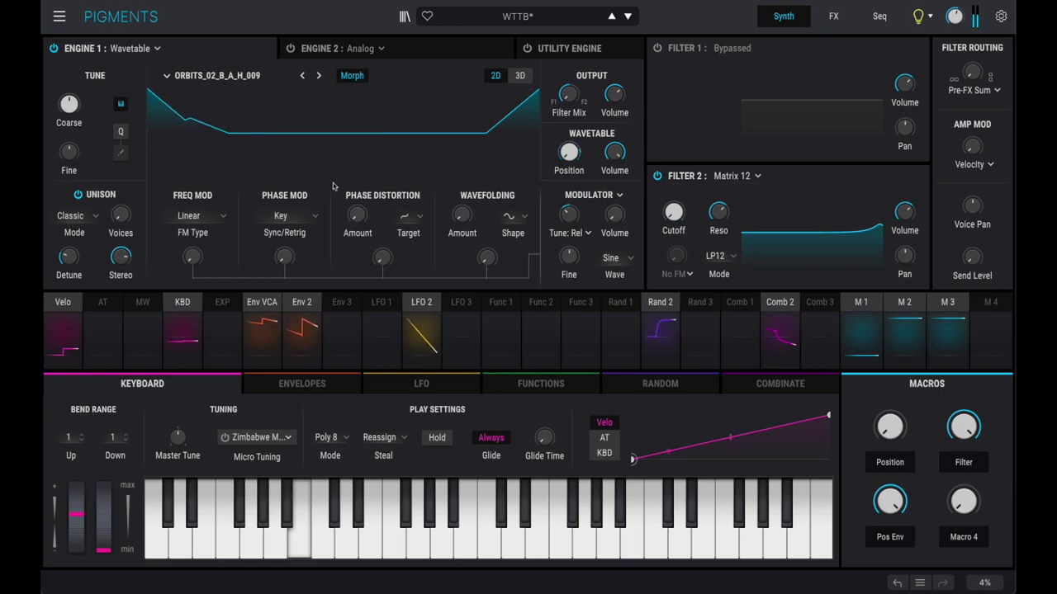
Advance through the orbits wavetables to ORBITS_02_U_A_H_008 and inspect it in 3D before returning to the 2D view
click(319, 76)
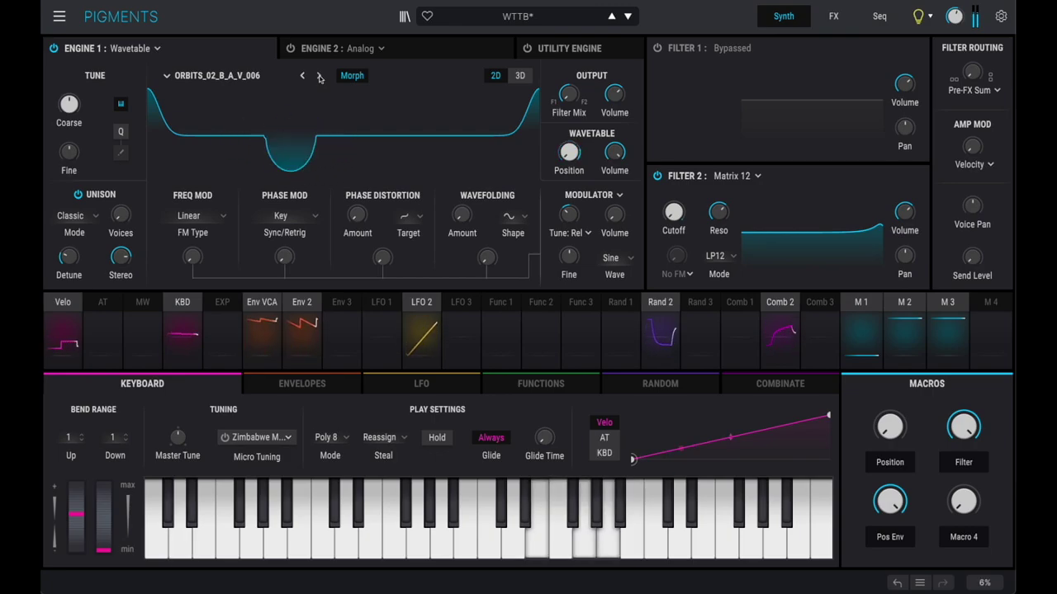
click(320, 77)
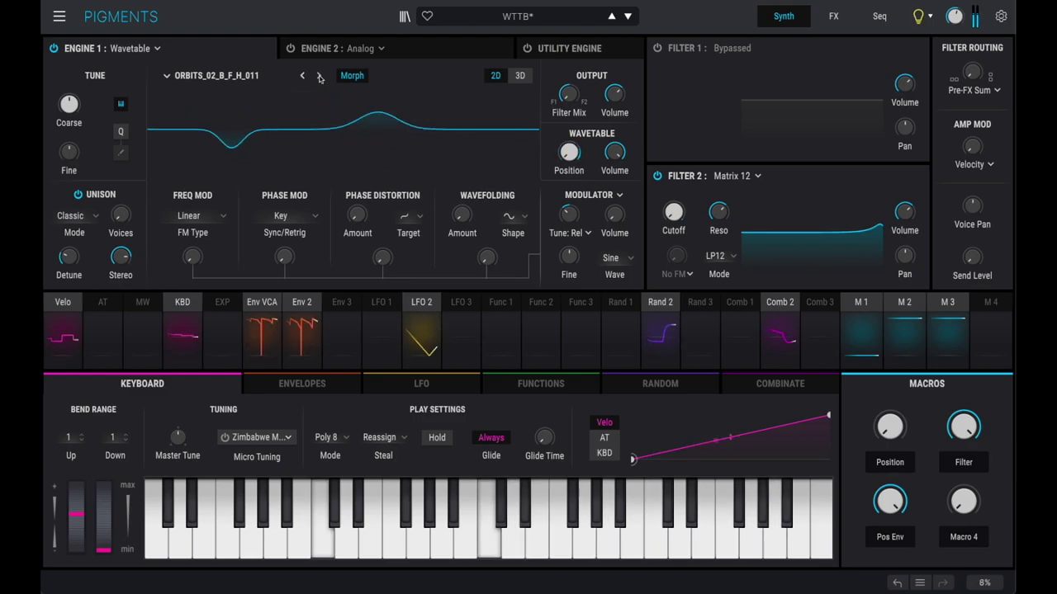
click(321, 77)
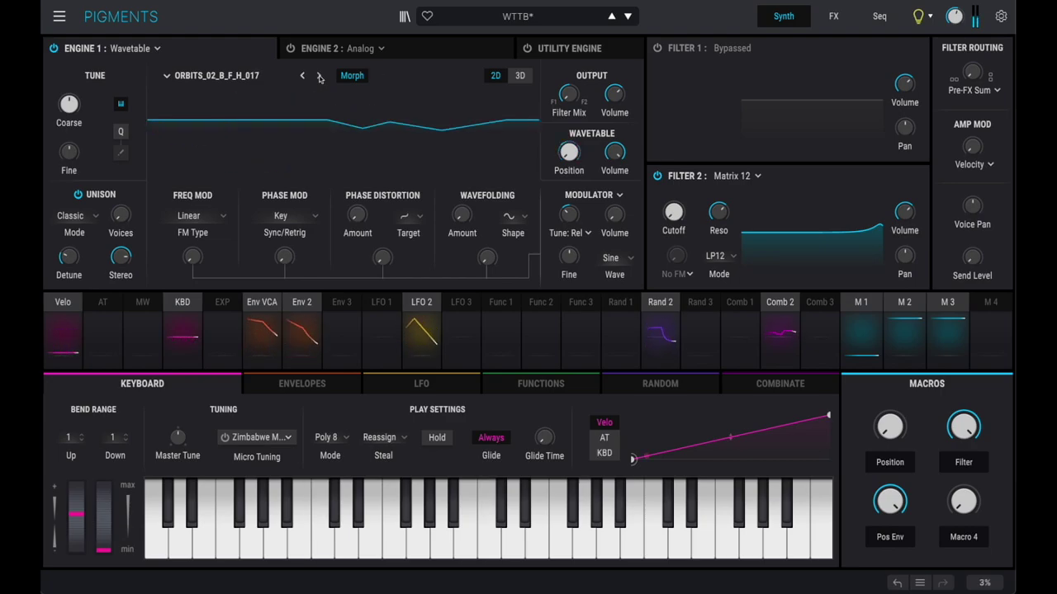
click(320, 77)
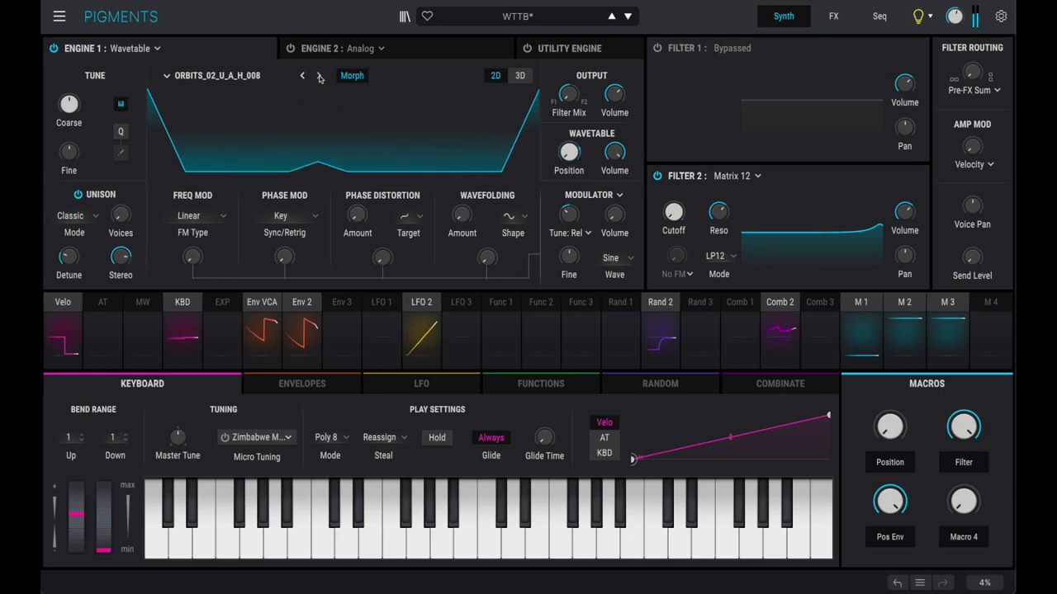
click(519, 76)
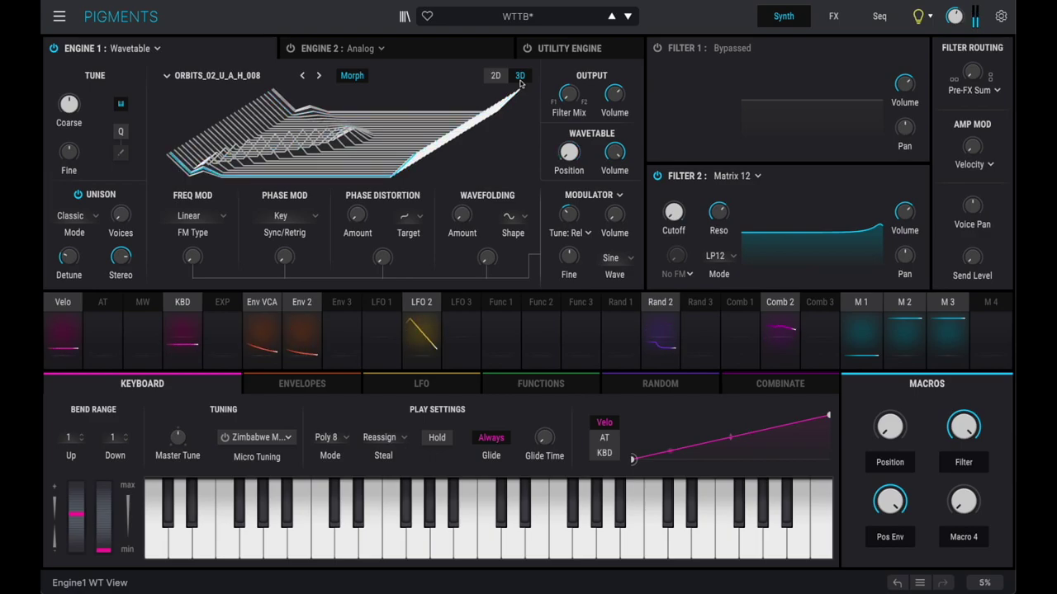
click(496, 75)
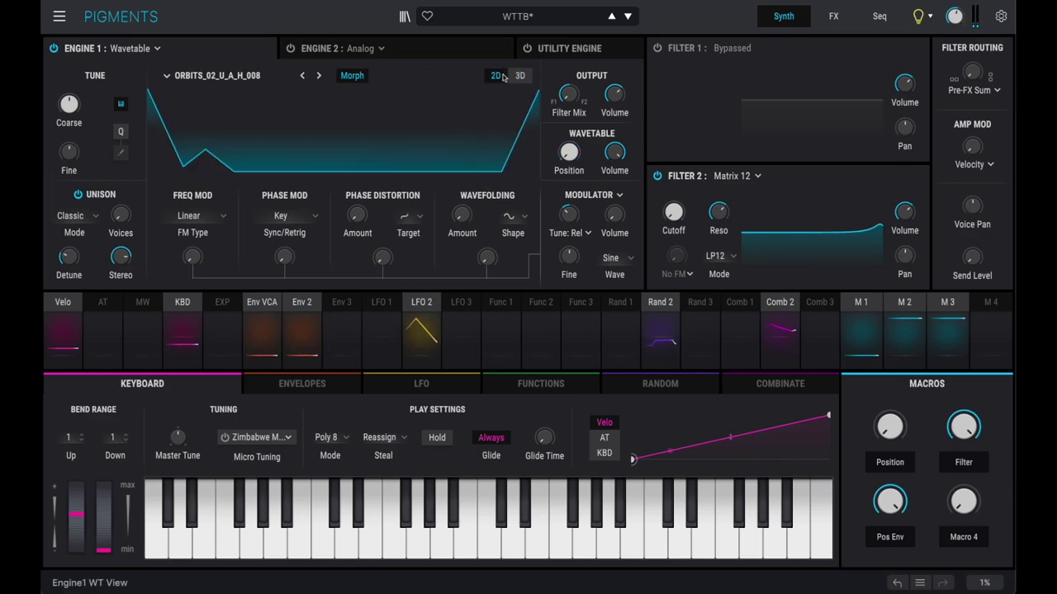
Load orbits_04_u_a_v_012 from farther down the Dances folder in Engine 1
click(246, 76)
scroll(378, 172, down, 5)
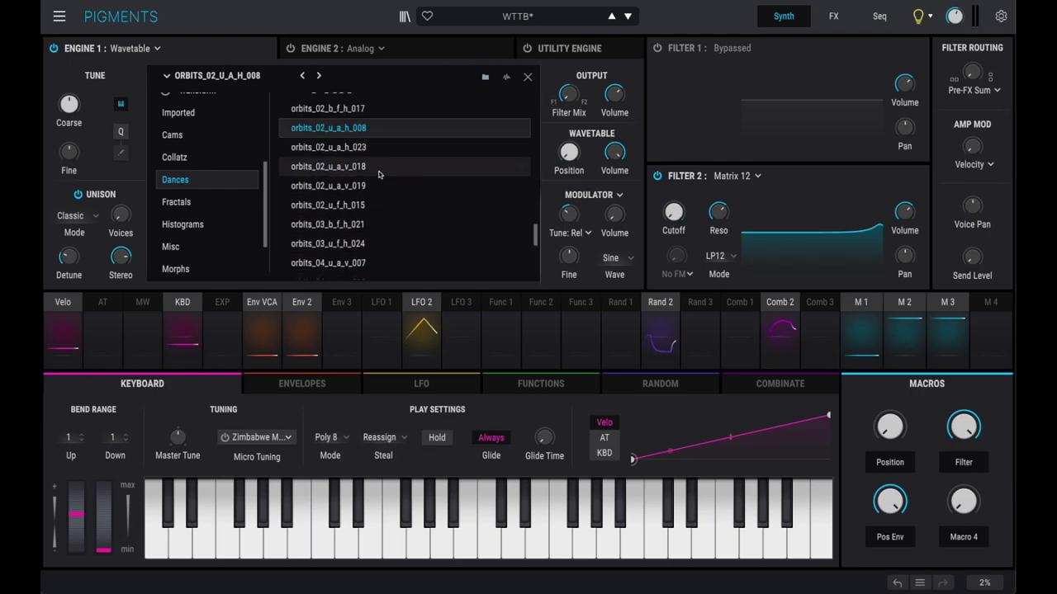
double_click(376, 179)
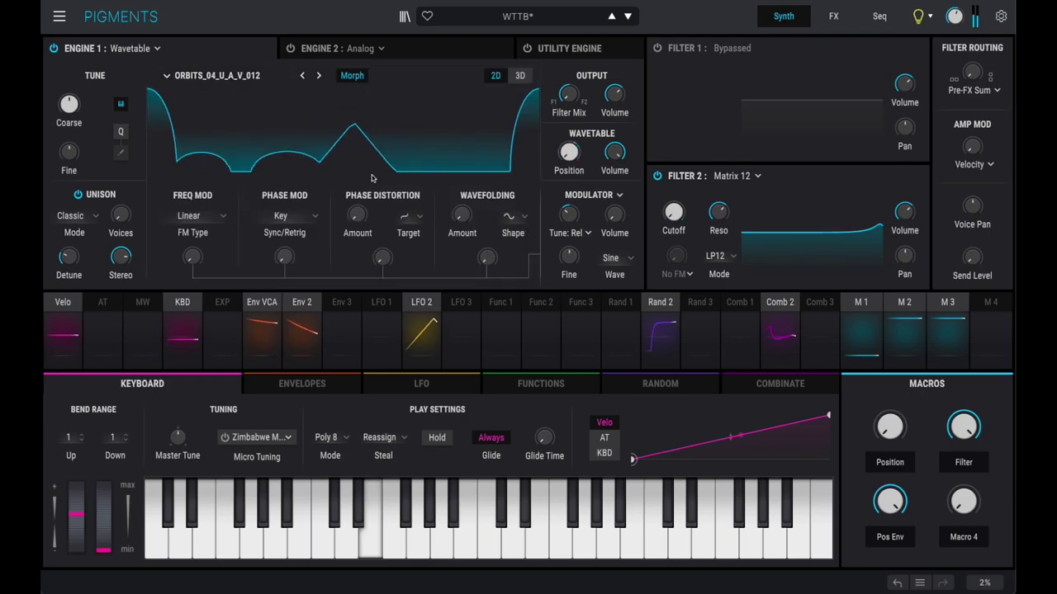
Audition the following orbits wavetables one by one, advancing from ORBITS_05_U_A_H_022 to ORBITS_14_B_F_V_010
click(320, 76)
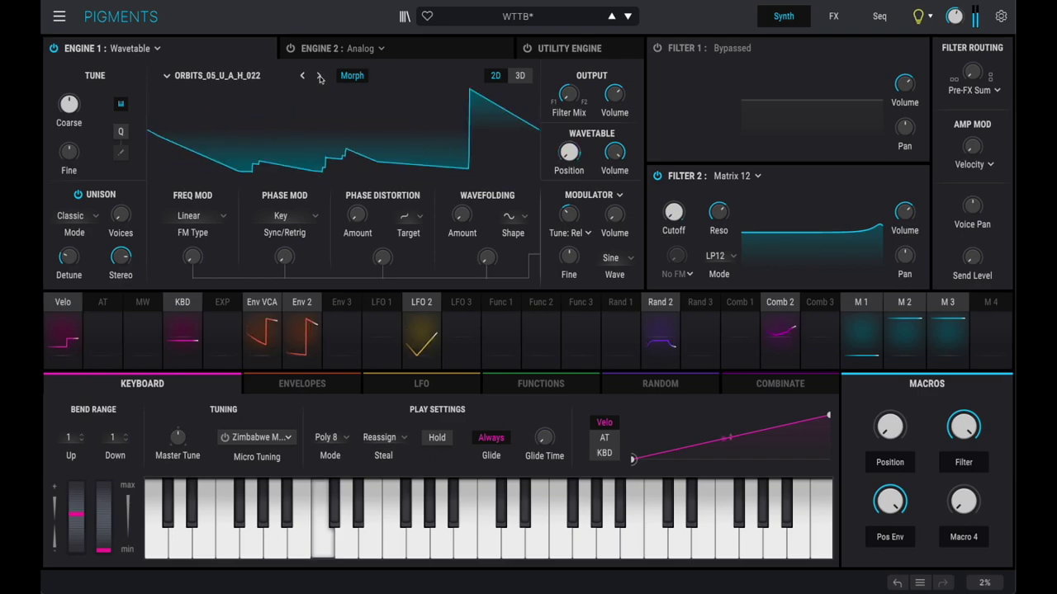
click(321, 76)
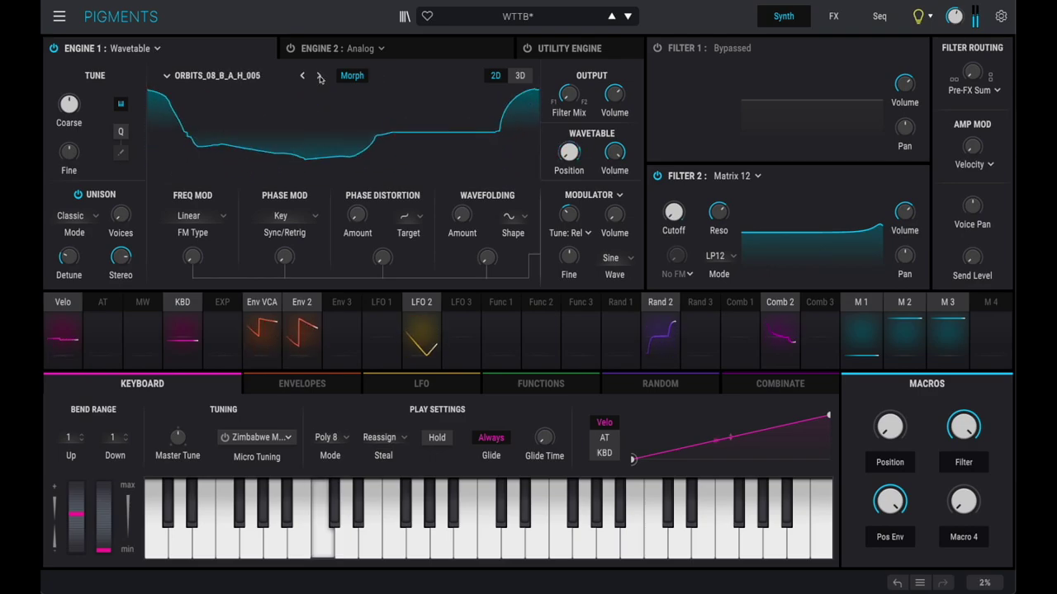
click(320, 76)
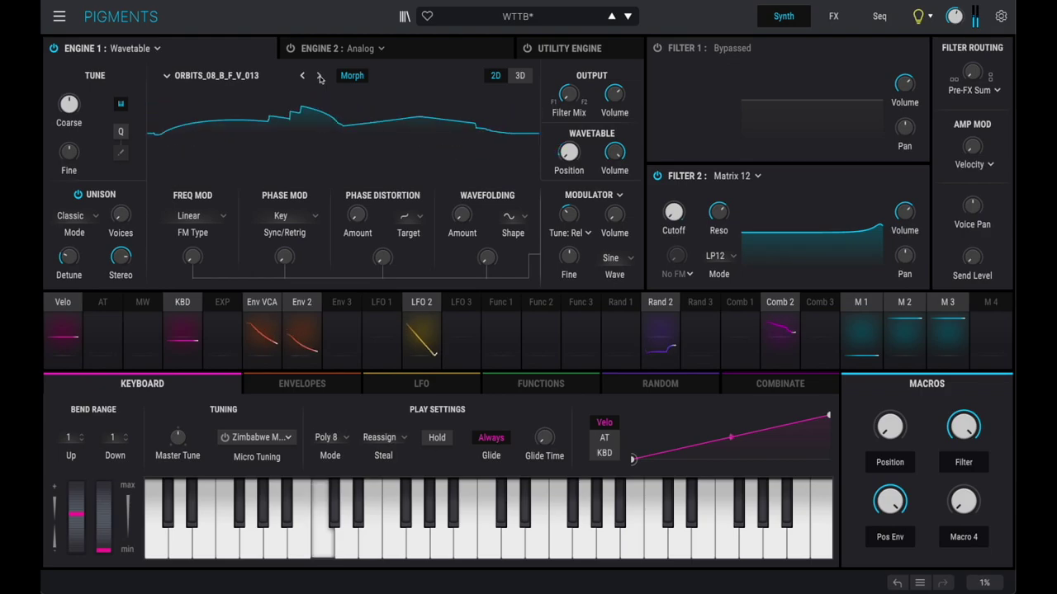
click(320, 76)
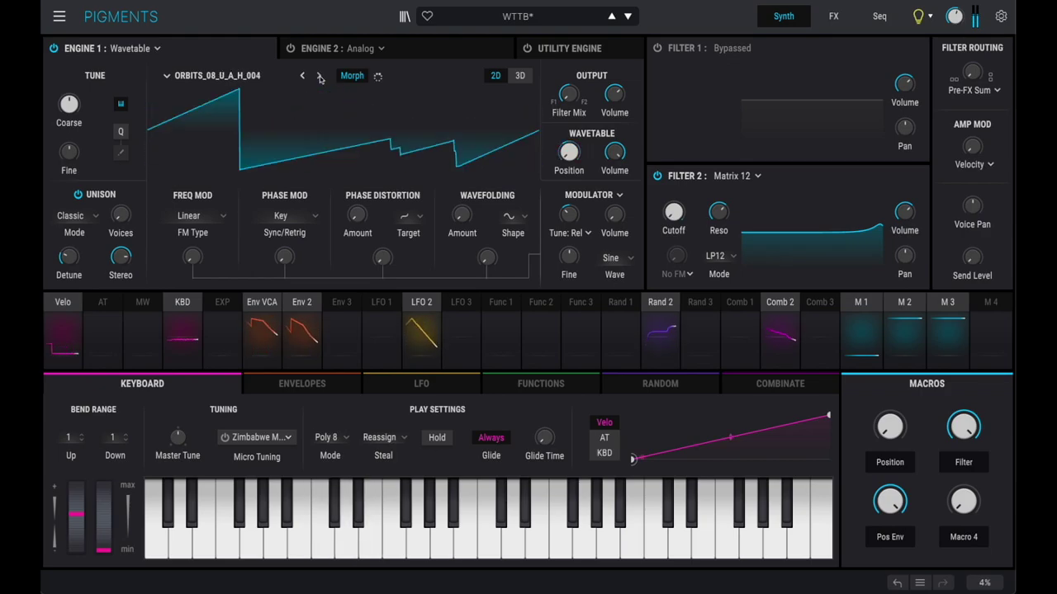
click(320, 76)
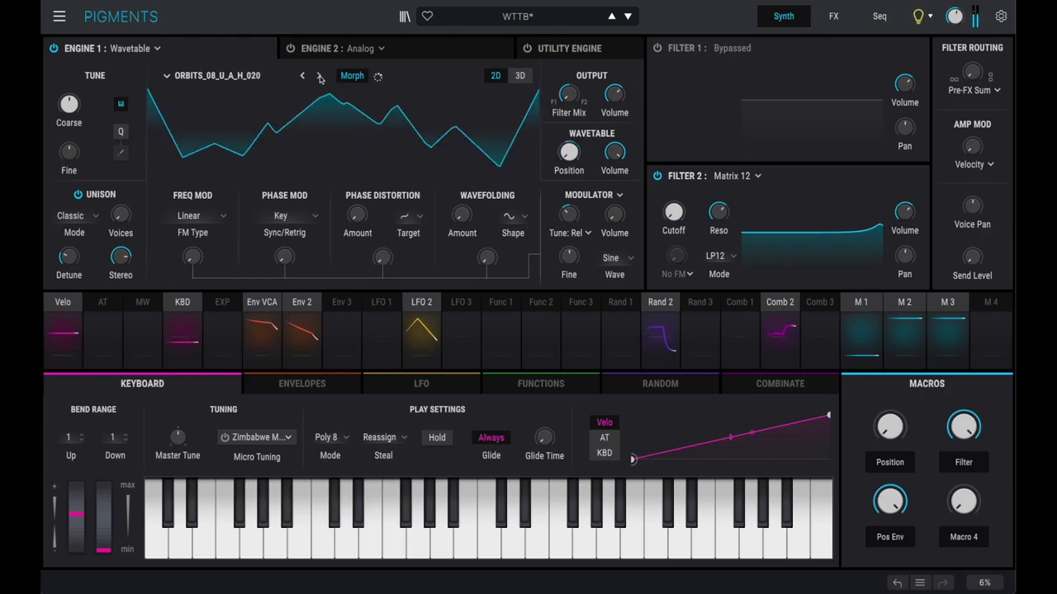
click(320, 76)
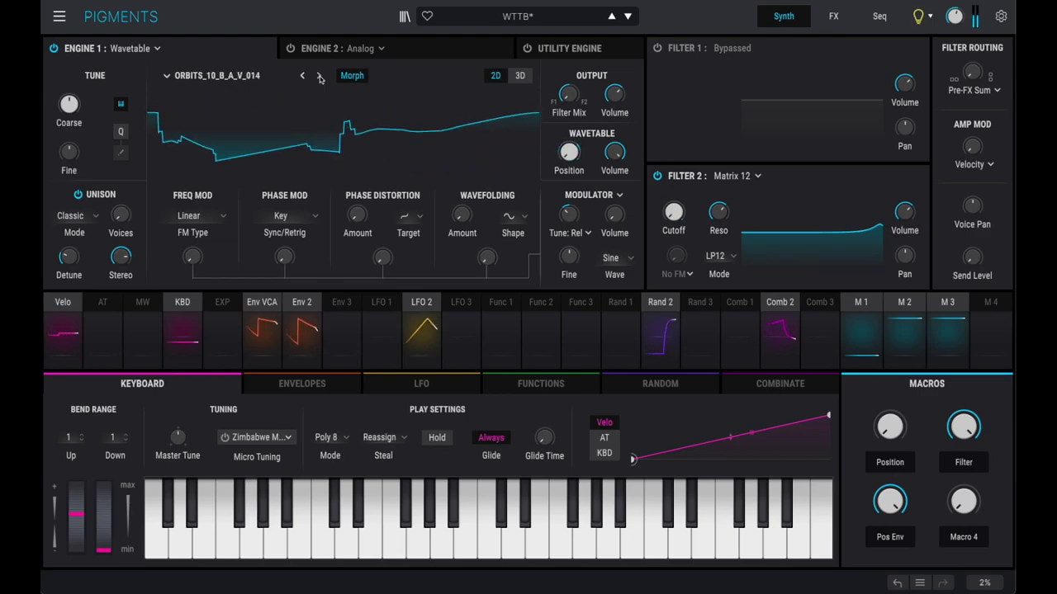
click(320, 76)
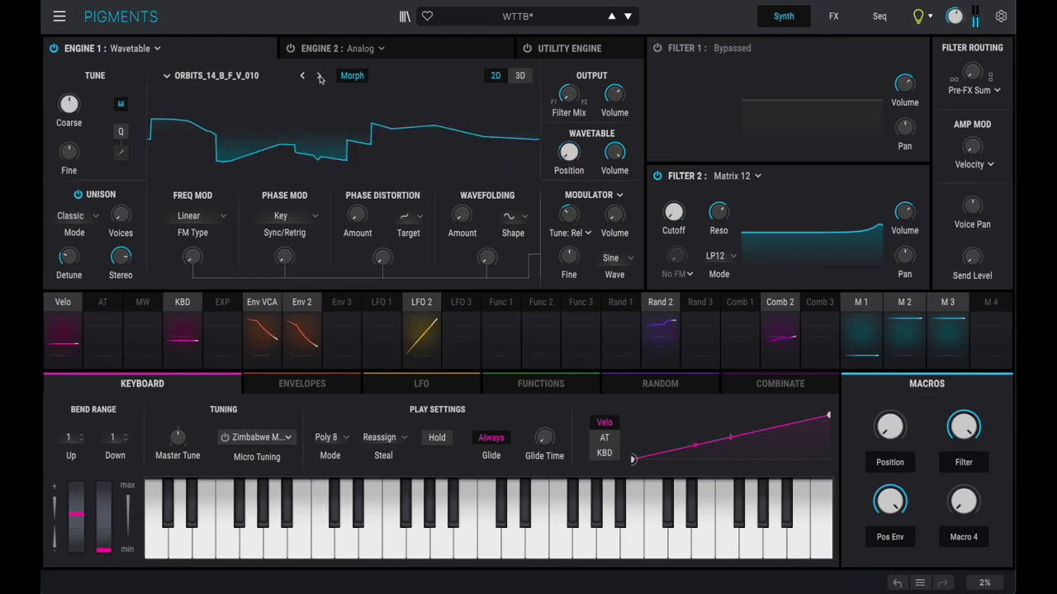
Load orbits_15_b_f_v_001 from the end of the Dances folder in Engine 1
click(239, 76)
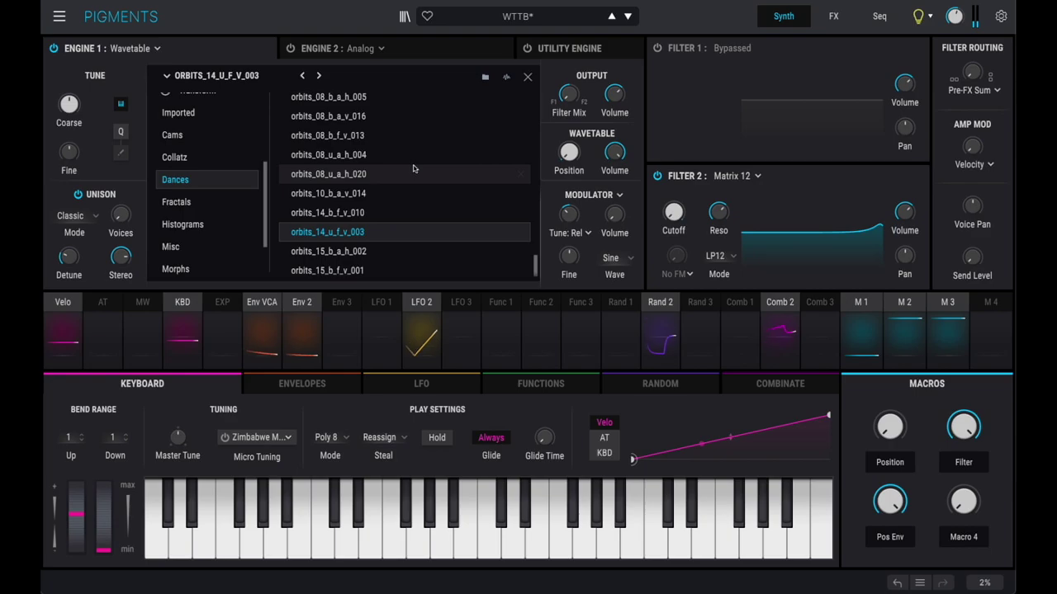
click(353, 263)
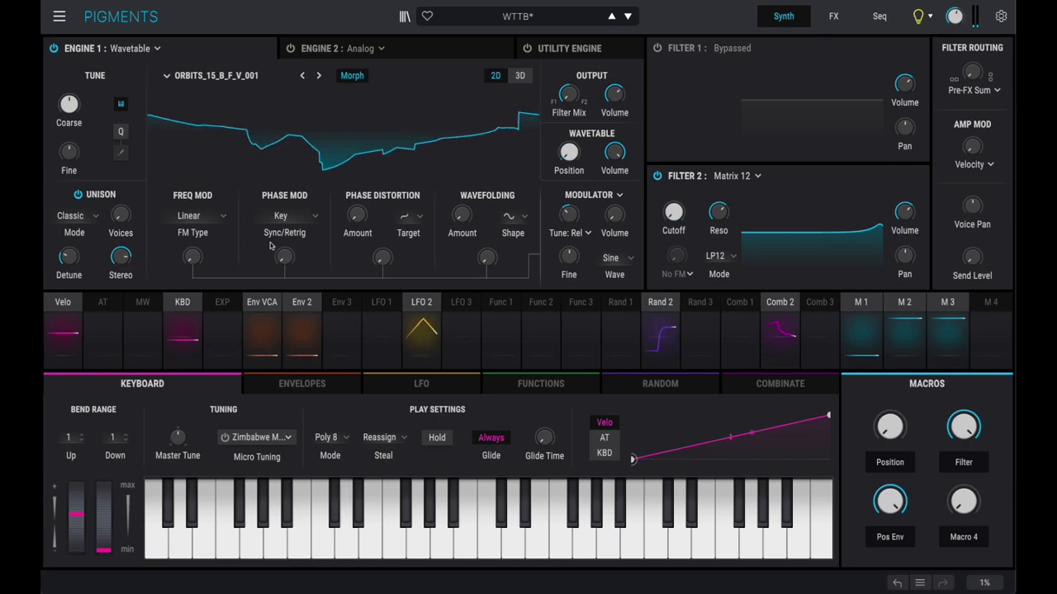
Load cantor_v_18_014_043_050 from the Fractals folder in Engine 1 and inspect it and its _f variant in 3D and 2D
click(216, 75)
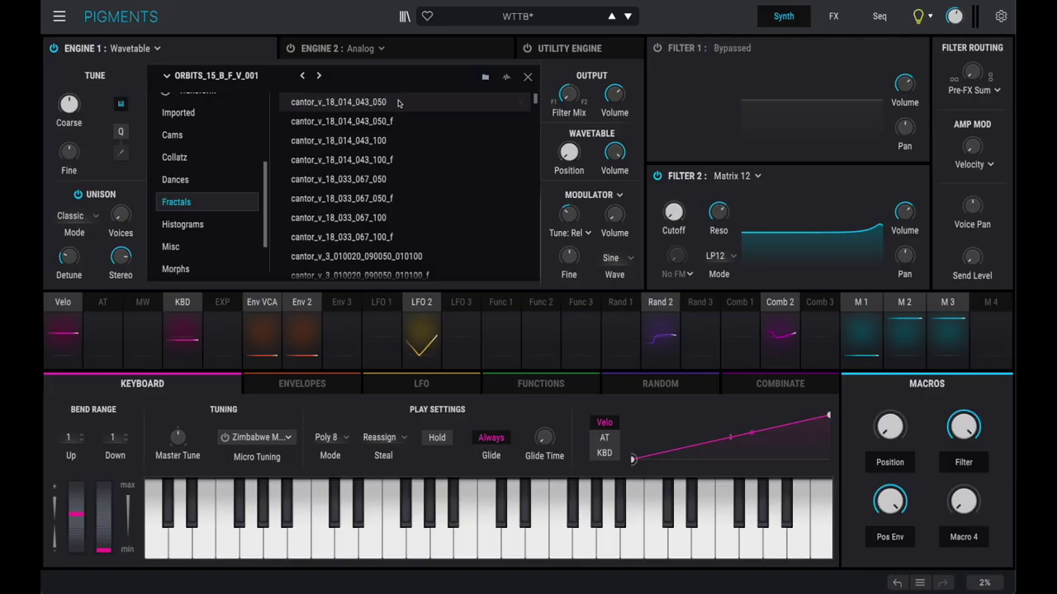
double_click(374, 105)
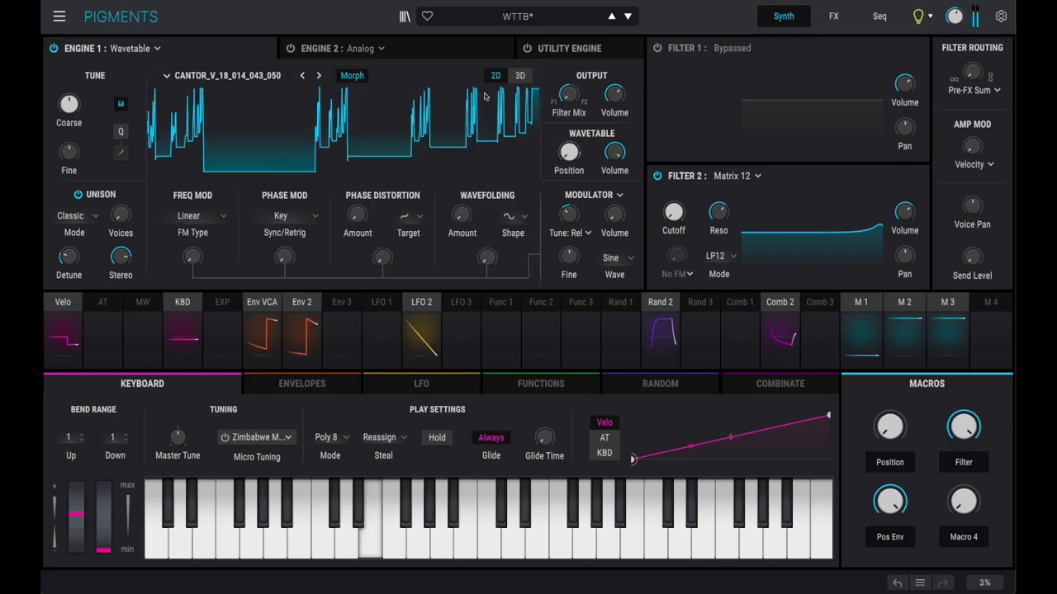
click(517, 77)
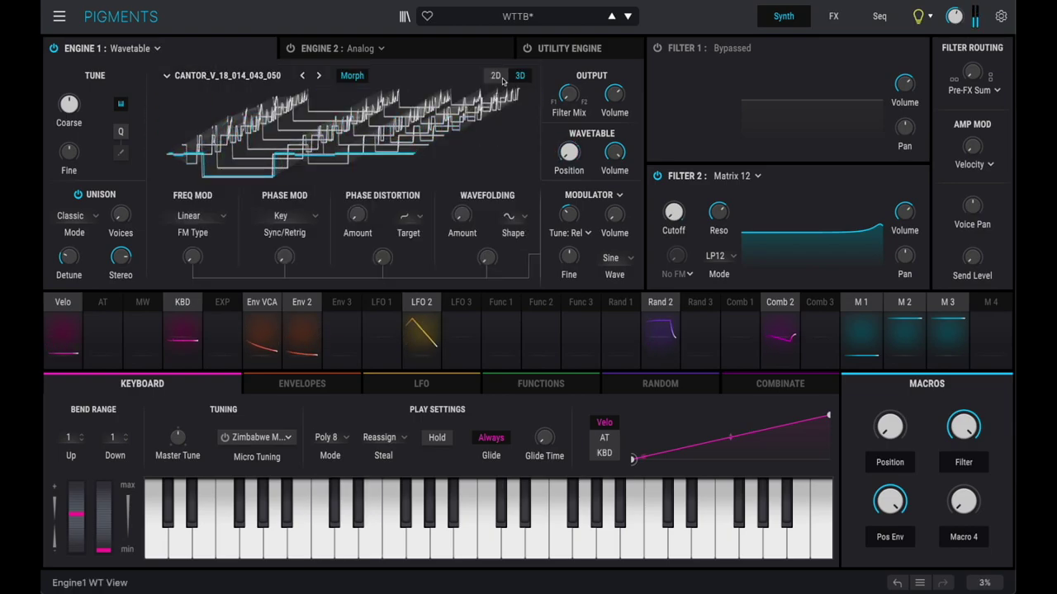
click(499, 77)
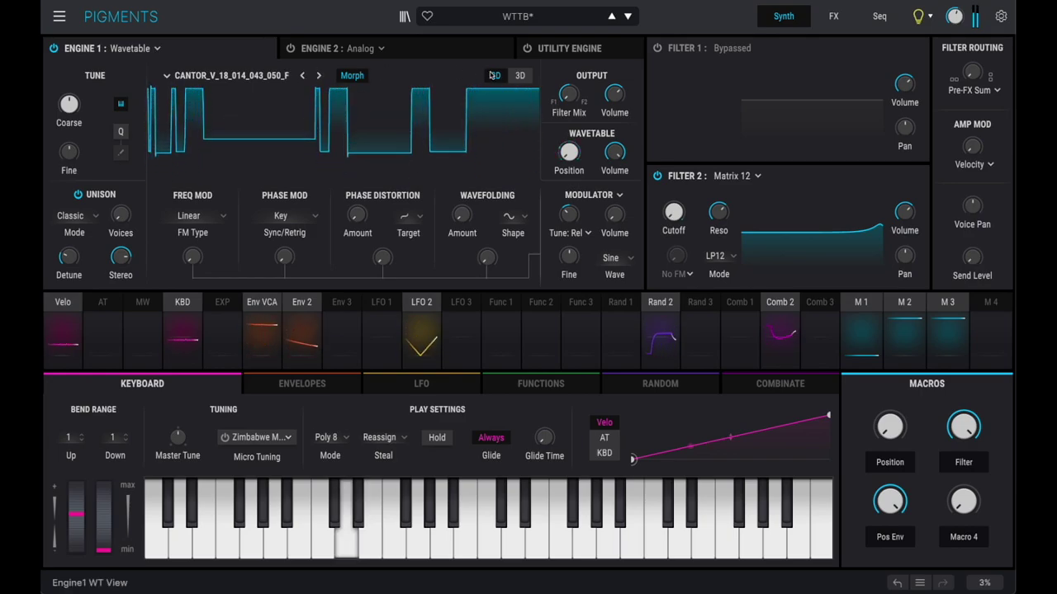
click(520, 75)
click(520, 76)
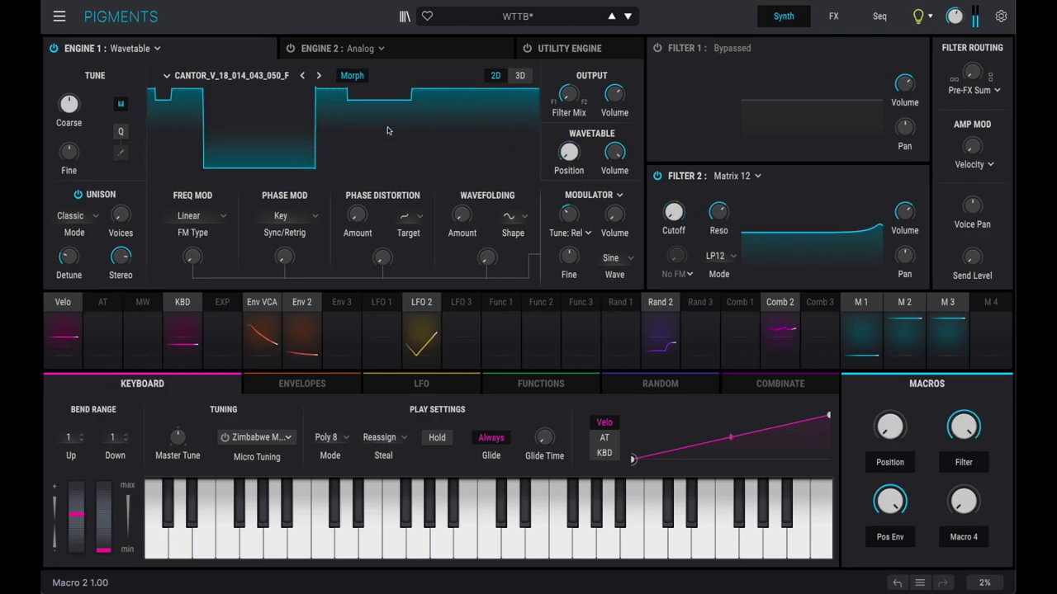
Load cantor_v_18_014_043_100 from the Fractals folder and advance through the cantor wavetables to CANTOR_V_18_033_067_050_F
click(258, 74)
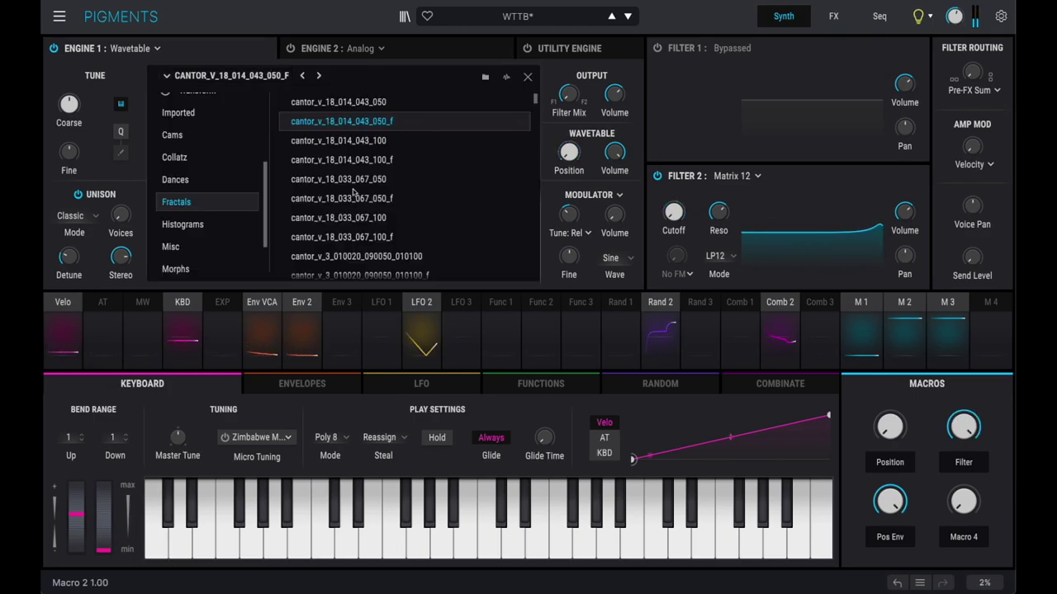
click(339, 140)
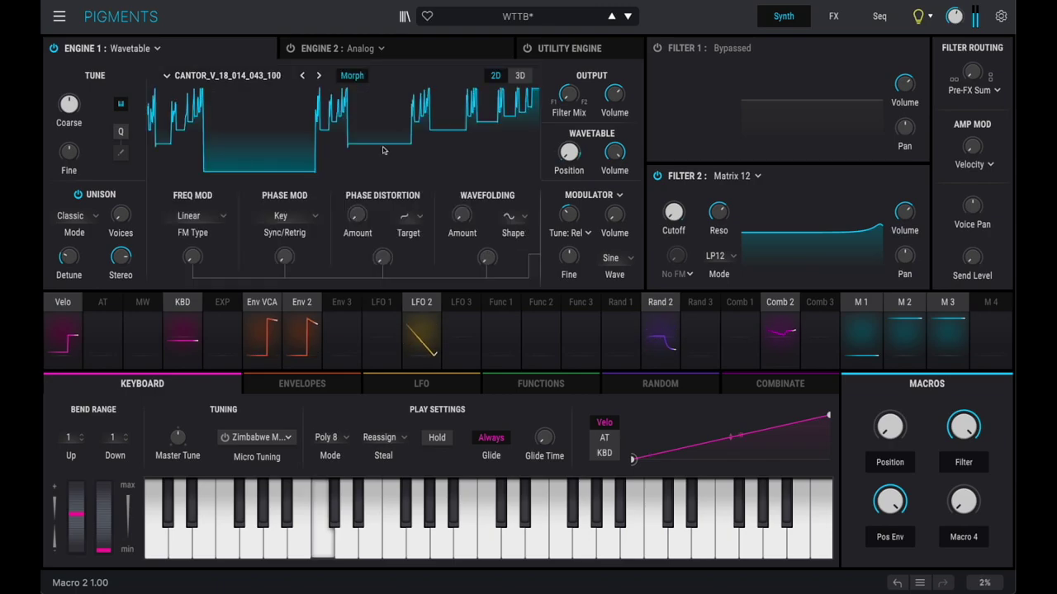
click(317, 76)
click(317, 76)
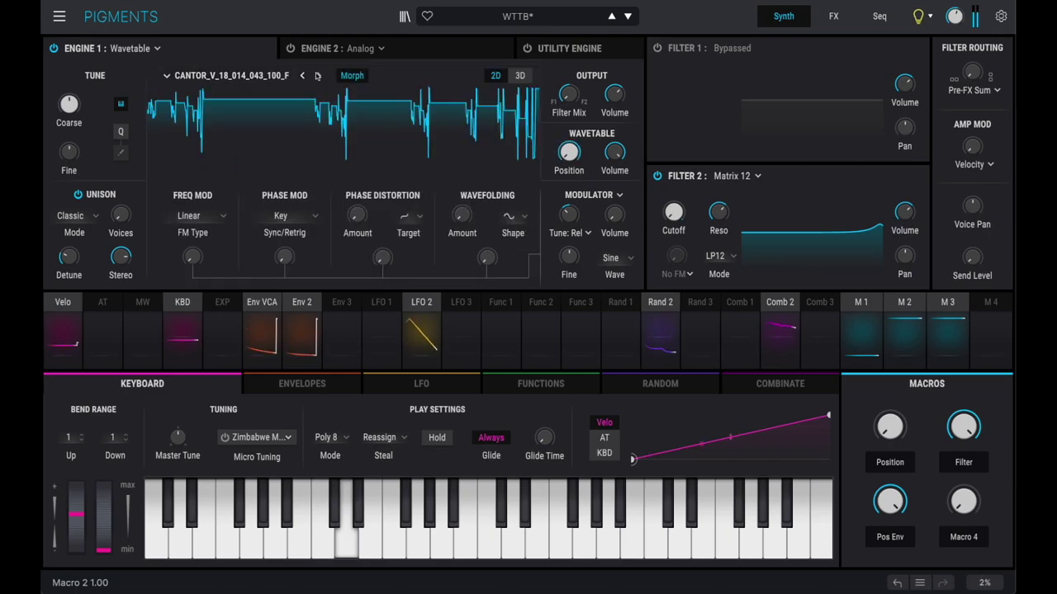
click(317, 76)
click(317, 76)
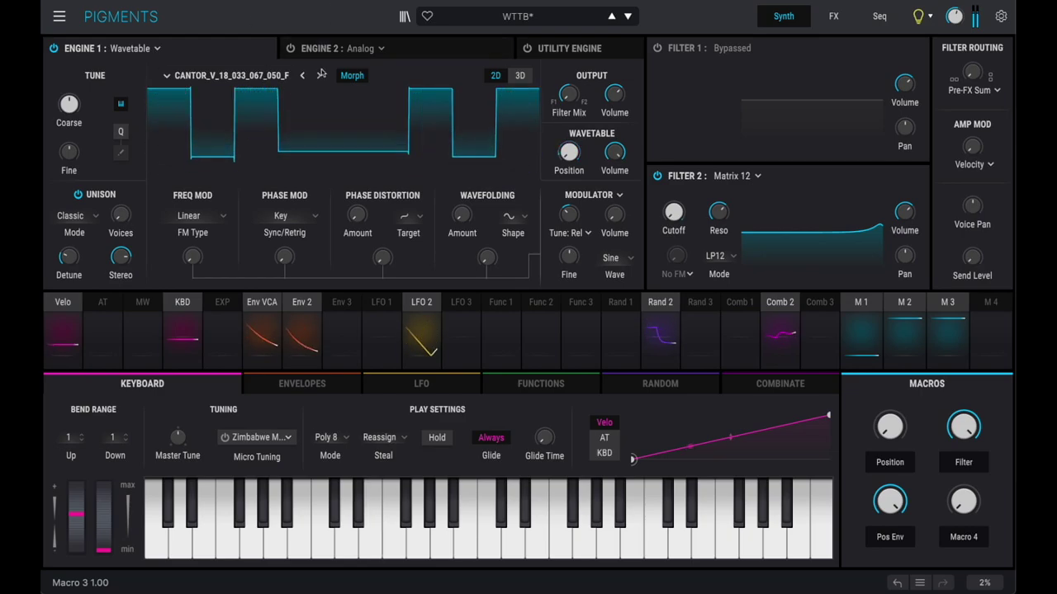
Advance past CANTOR_V_18_033_067_100_F to the CANTOR_V_3_010020_090050 wavetable and inspect it in 3D before returning to the 2D view
click(320, 77)
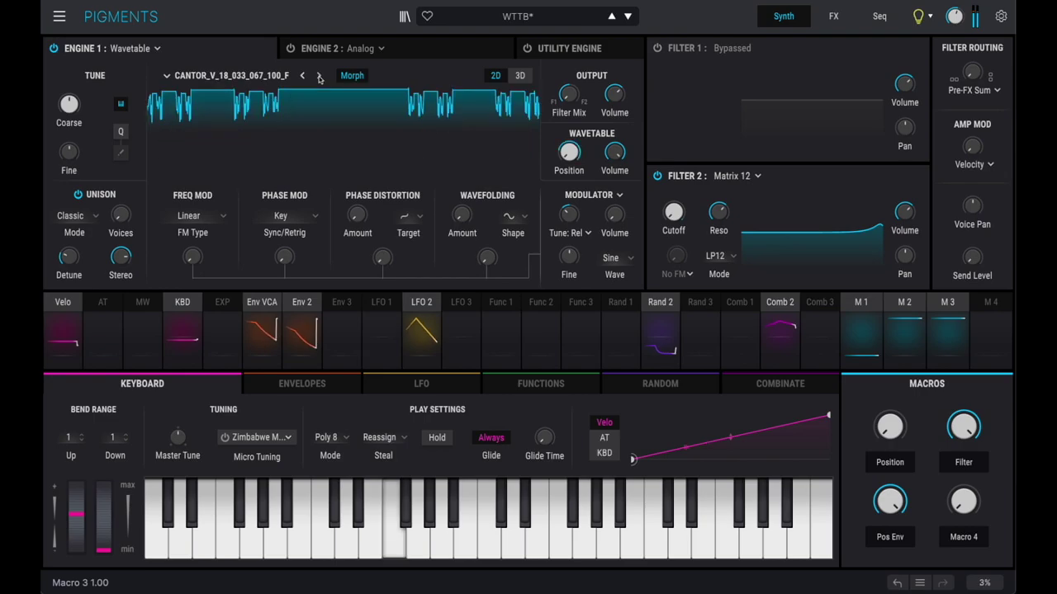
click(319, 77)
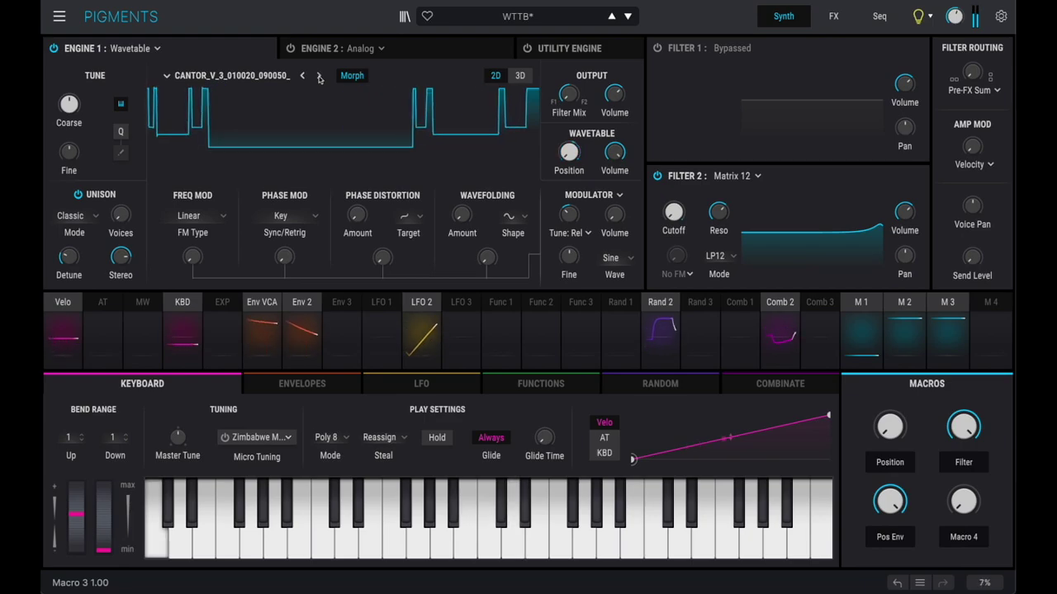
click(522, 76)
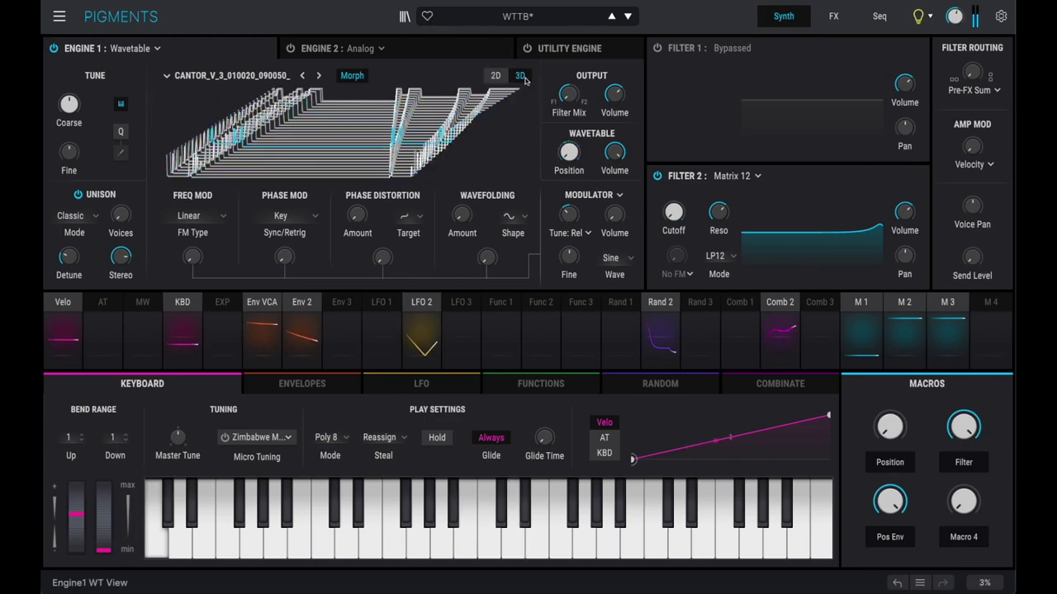
click(495, 75)
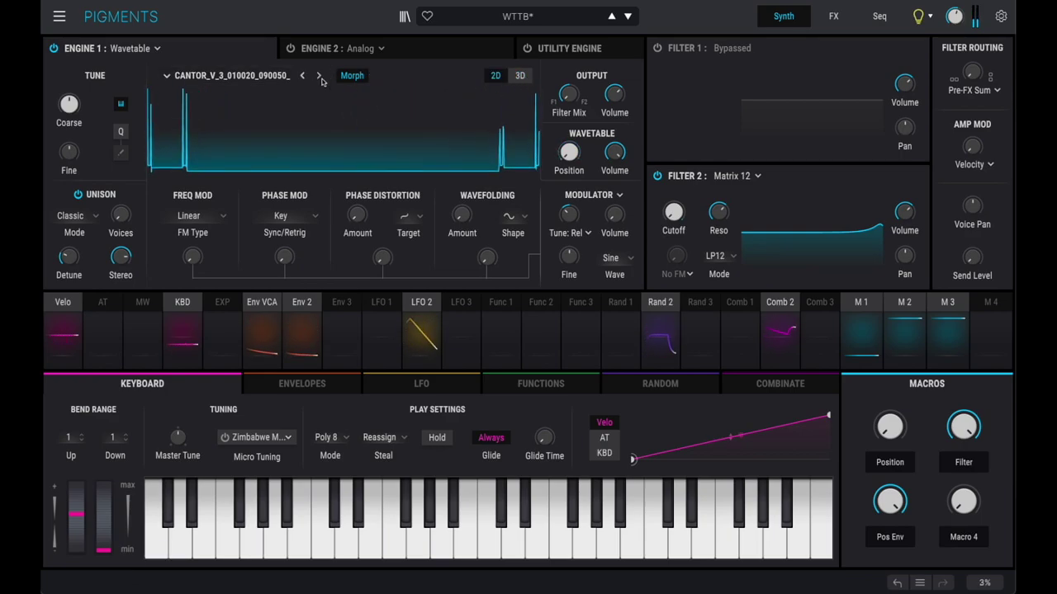
Load cantor_v_3_030060_040080_100010_f from the Fractals folder in Engine 1 and inspect it in 3D before returning to 2D
click(260, 78)
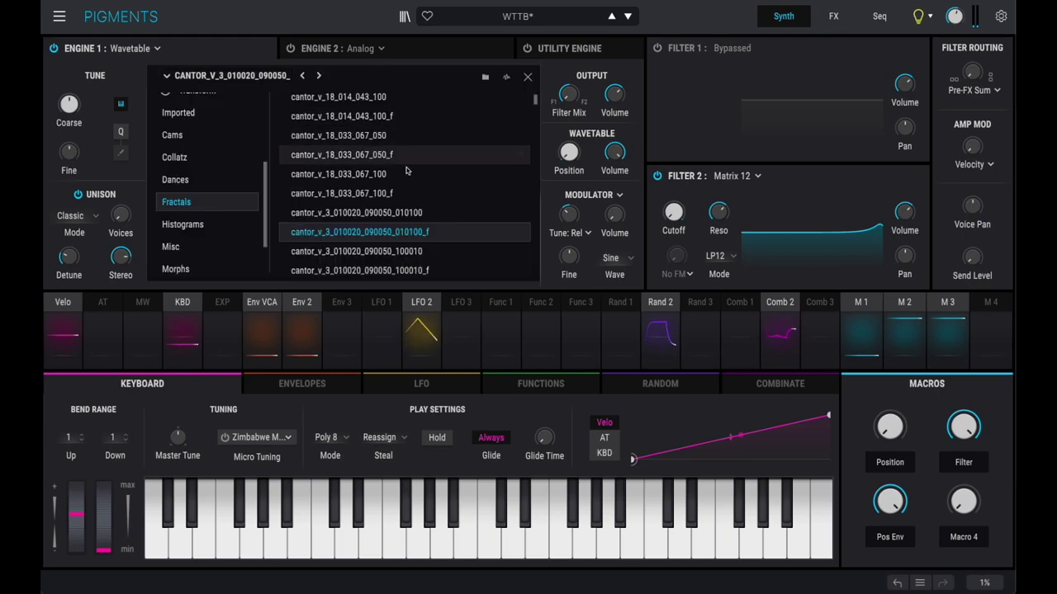
scroll(409, 180, down, 5)
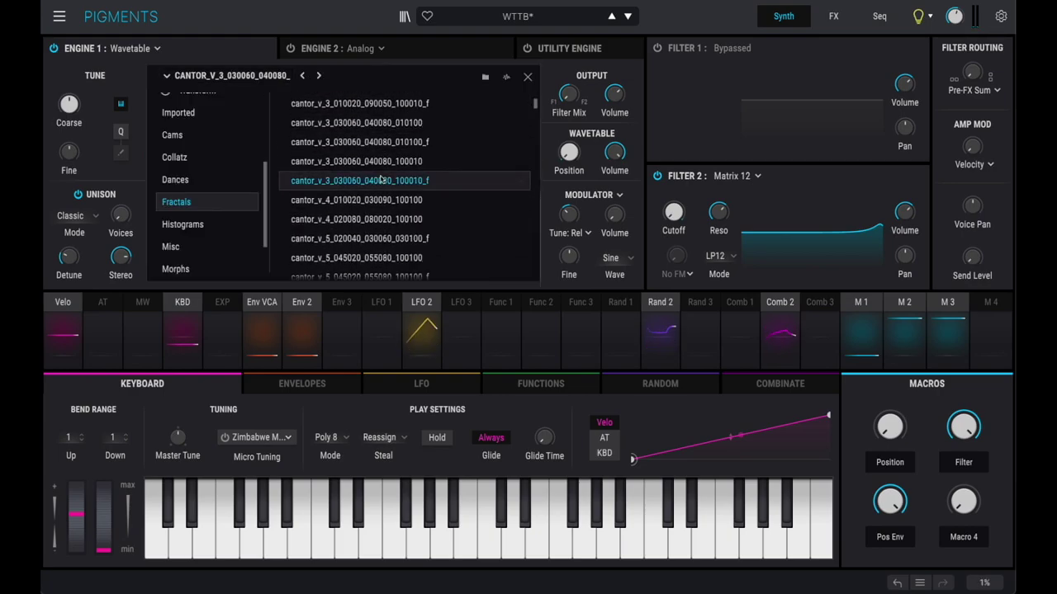
double_click(381, 181)
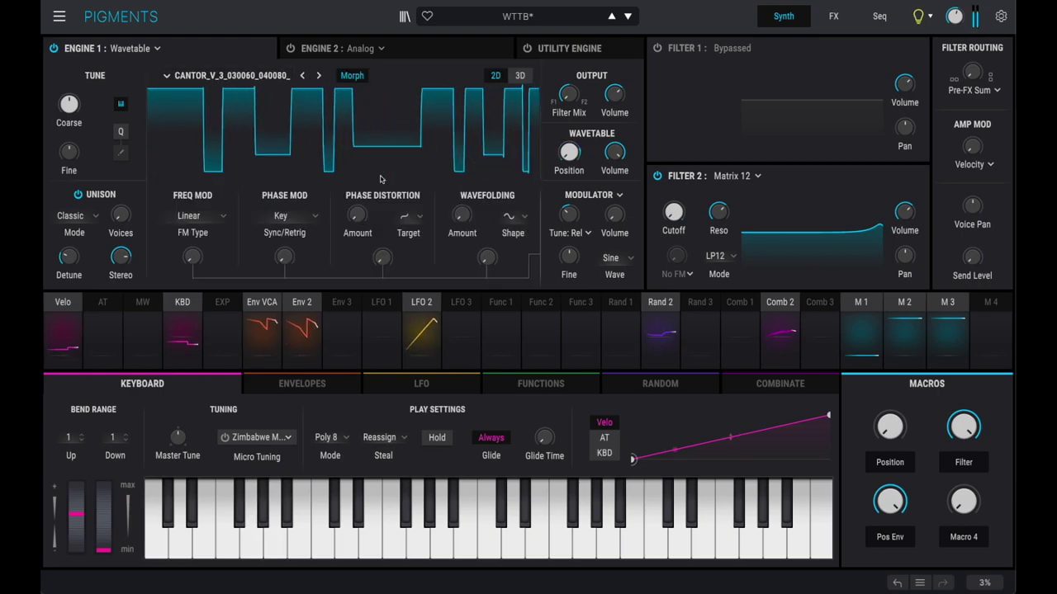
click(517, 75)
click(495, 75)
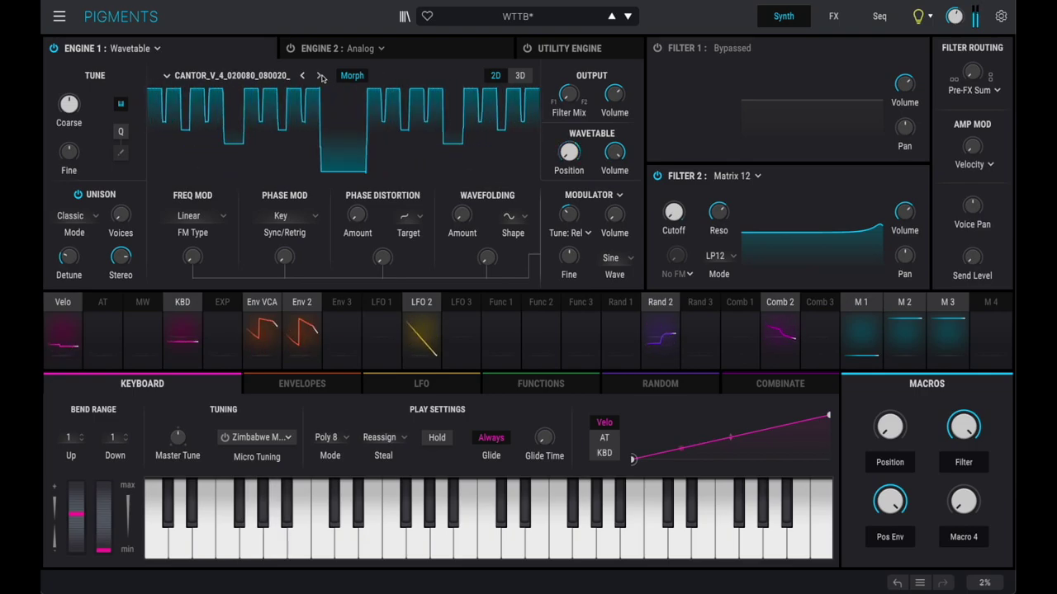
Audition the following cantor wavetables, advancing from CANTOR_V_4_020080_080020 to CANTOR_V_5_045020_055080 in the 2D view
click(321, 76)
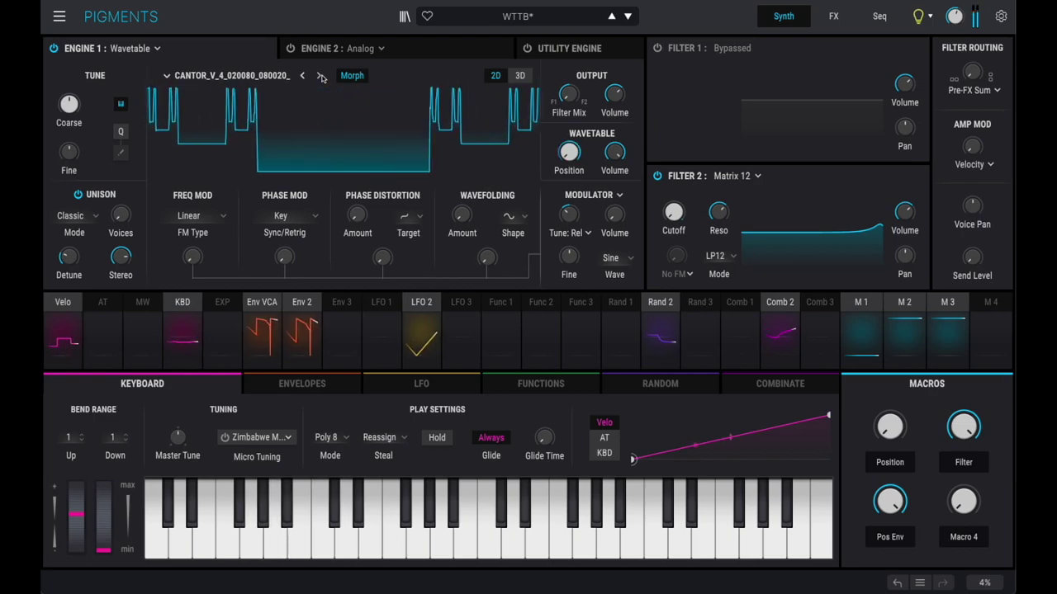
click(496, 75)
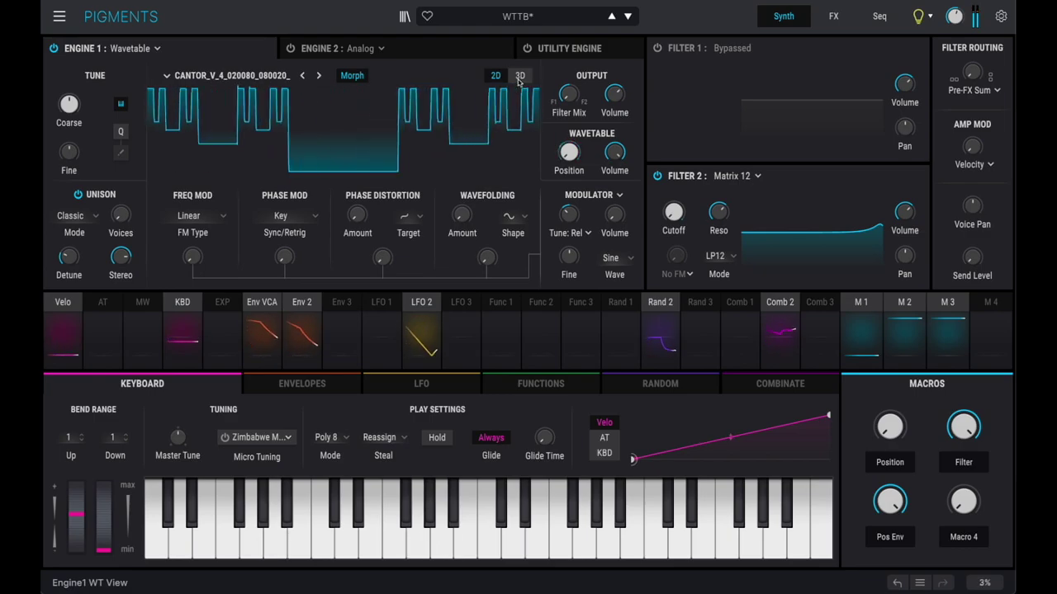
click(318, 76)
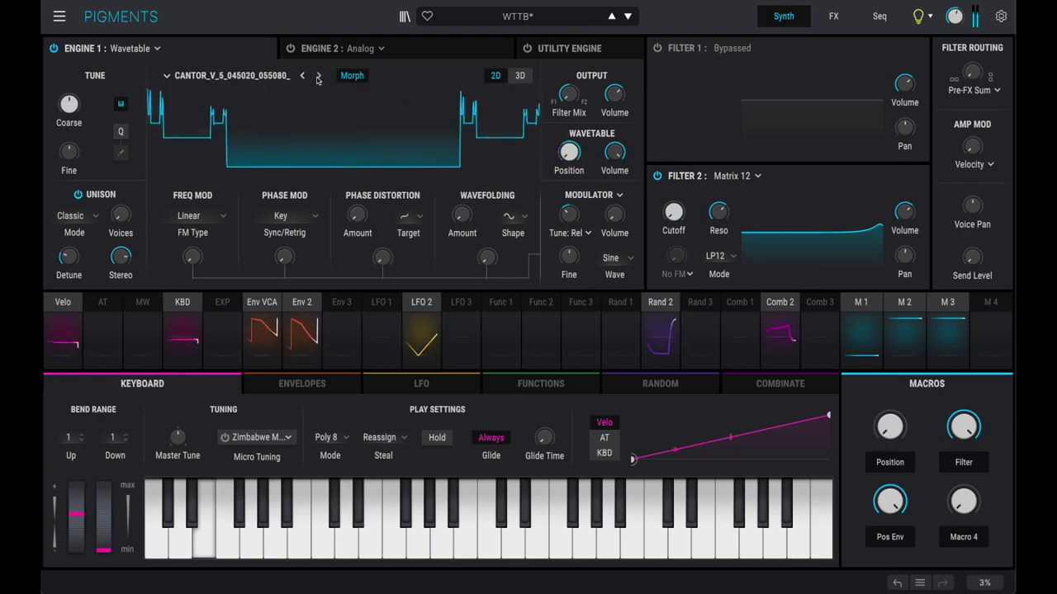
Load fractal_bmp010_L1_AF-010_AT-100 from farther down the Fractals folder in Engine 1
click(260, 80)
scroll(448, 202, down, 3)
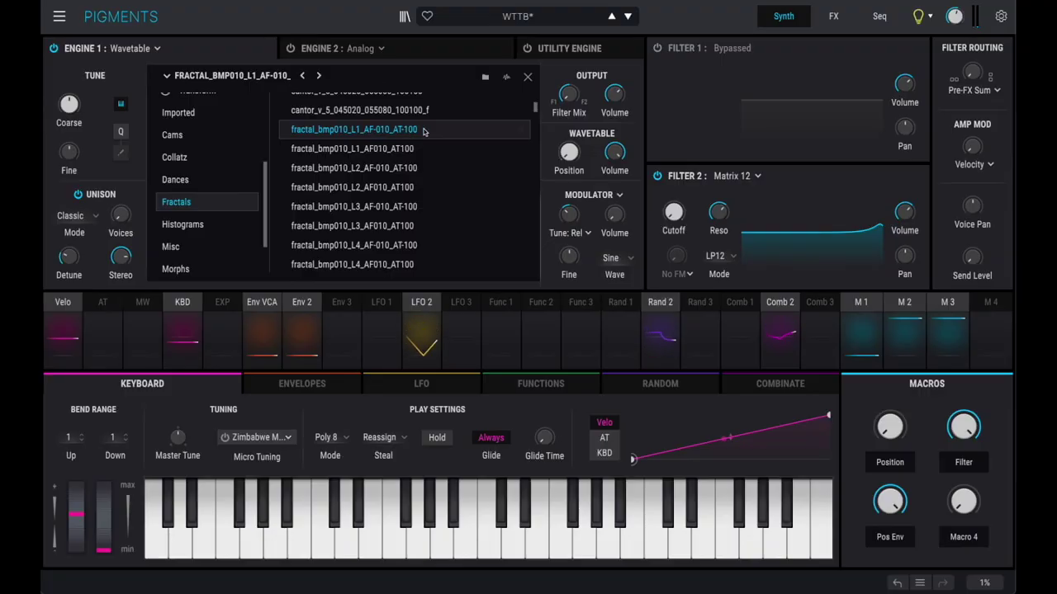
double_click(423, 130)
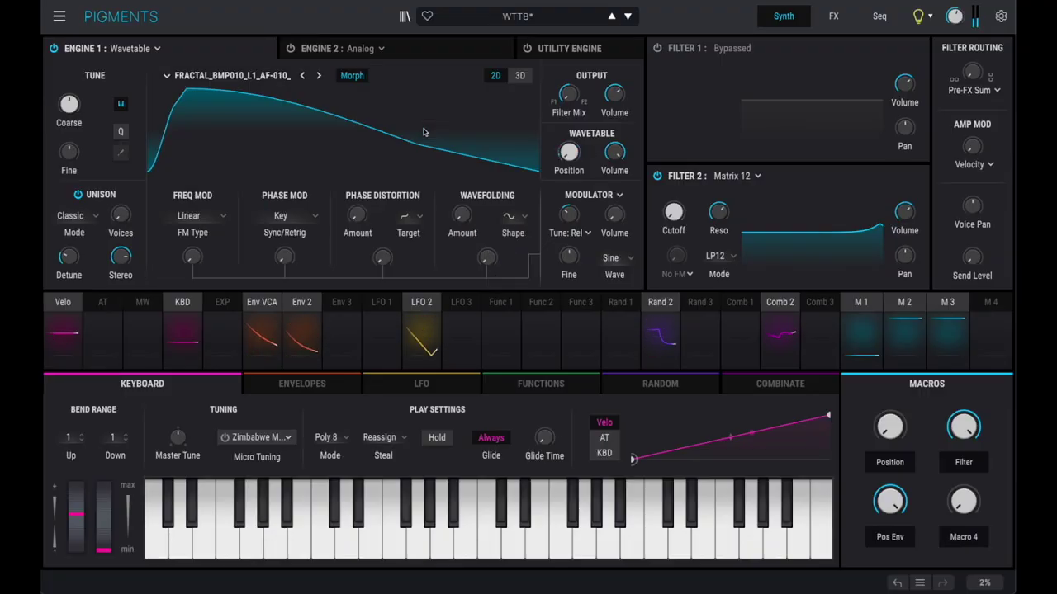
Audition the following fractal_bmp010 wavetables one by one, advancing through levels L2 to L5 and on to the LF1_LT8 group
click(320, 77)
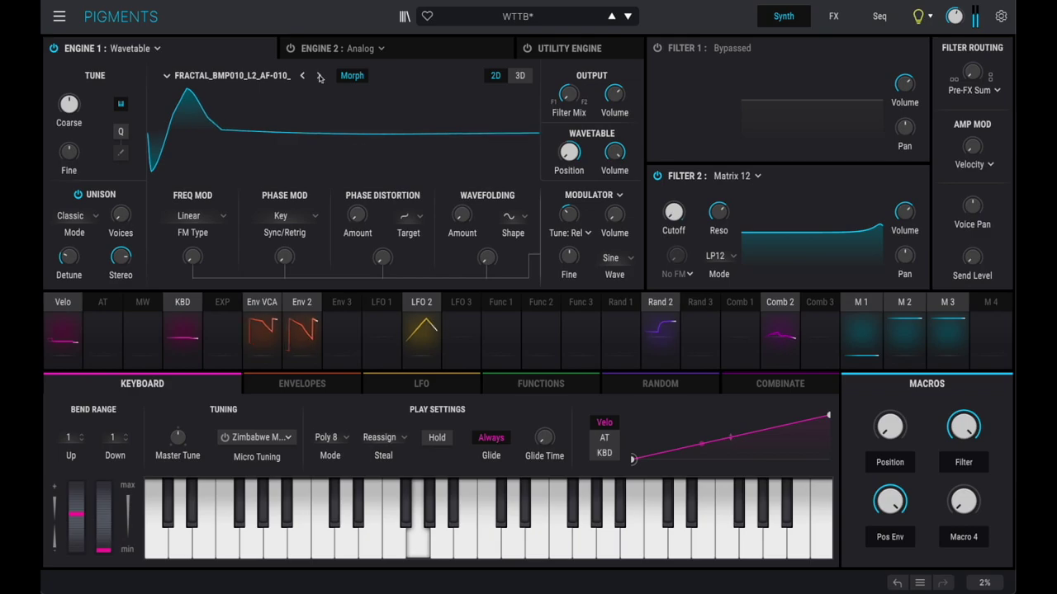
click(320, 76)
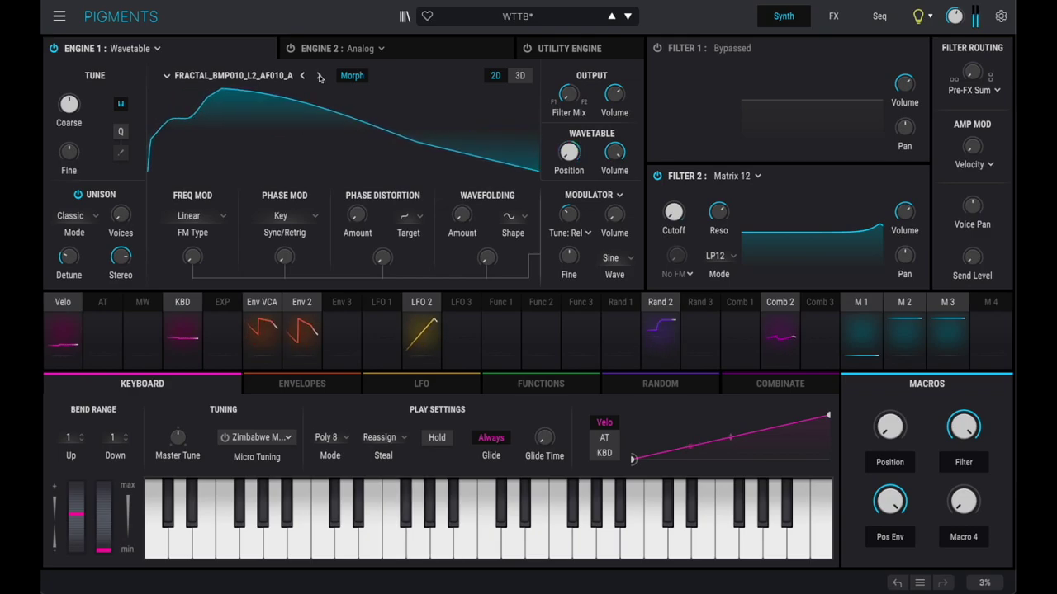
click(320, 76)
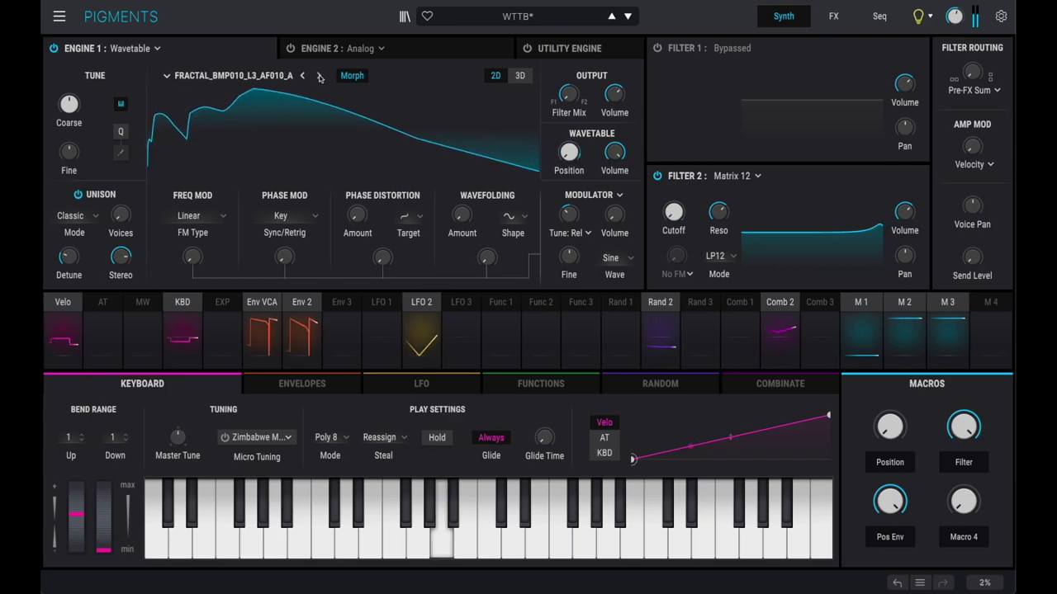
click(320, 77)
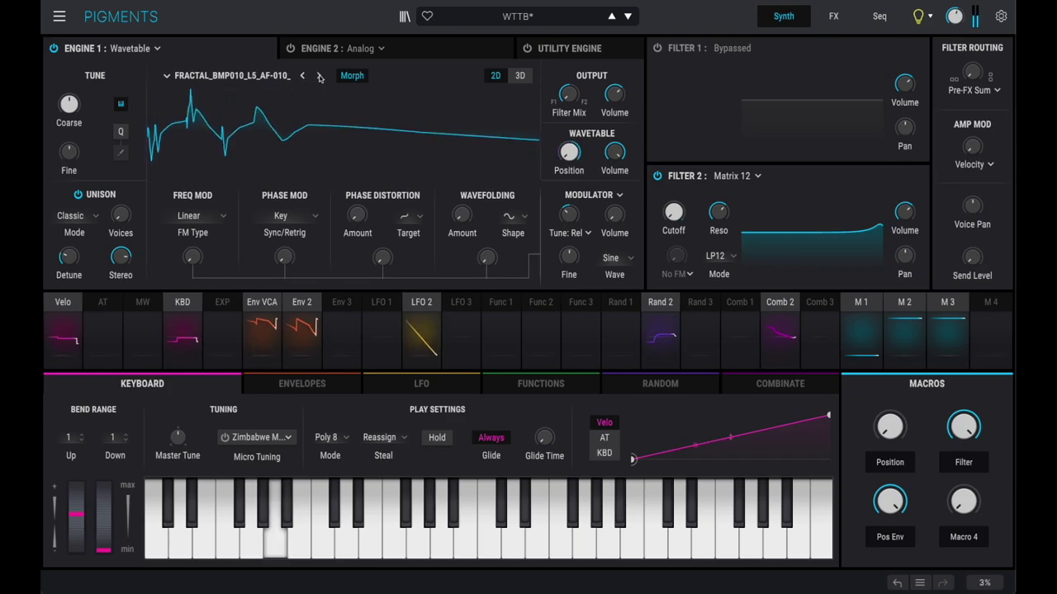
click(320, 76)
click(321, 76)
click(320, 77)
click(320, 77)
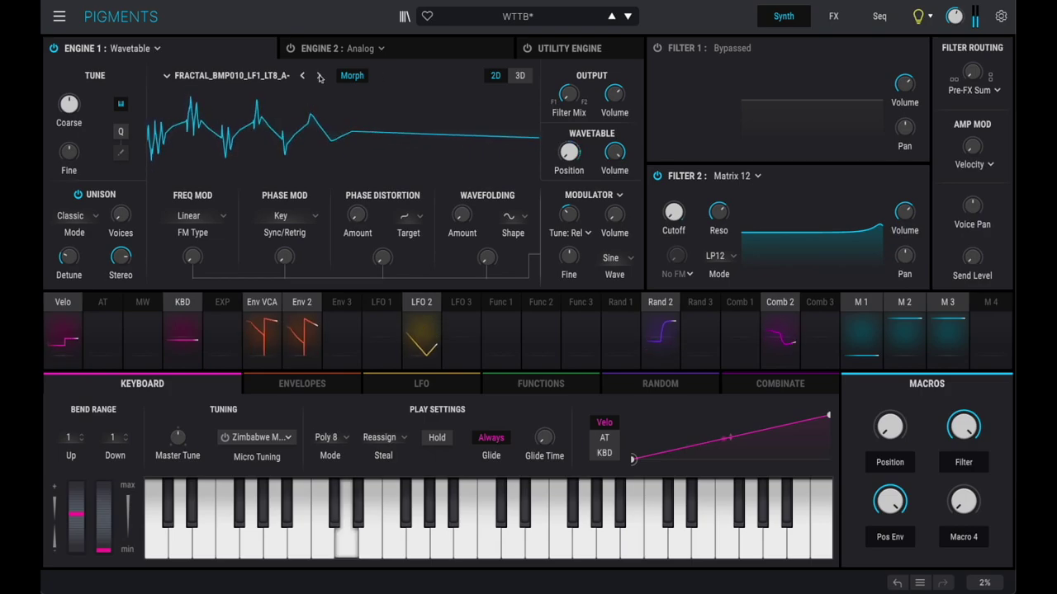
Step back to the preceding fractal_bmp010_LF1_LT8 wavetable and inspect it in 3D before returning to the 2D view
click(304, 76)
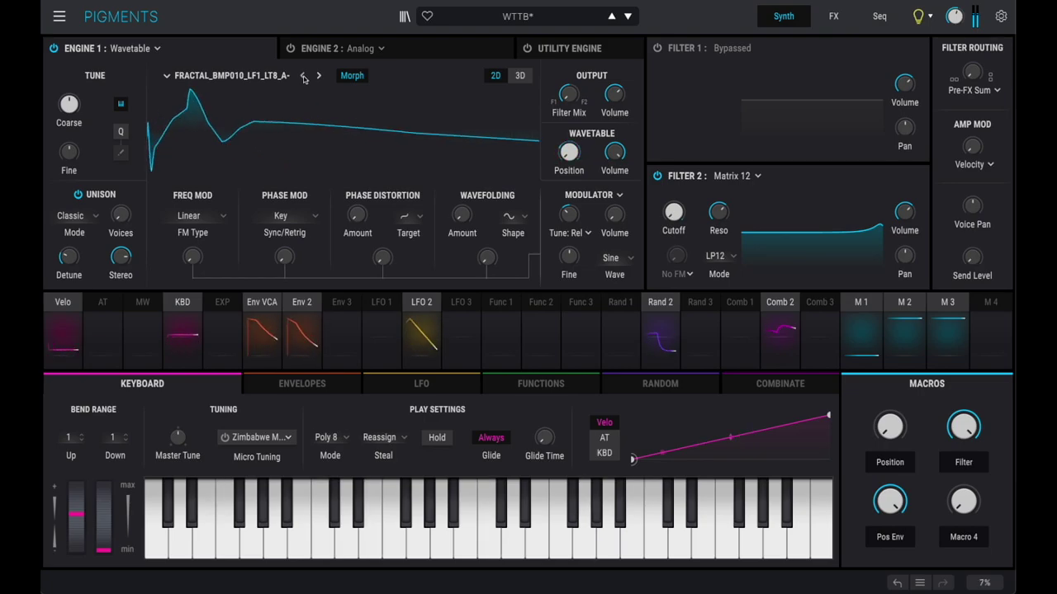
click(522, 76)
click(495, 75)
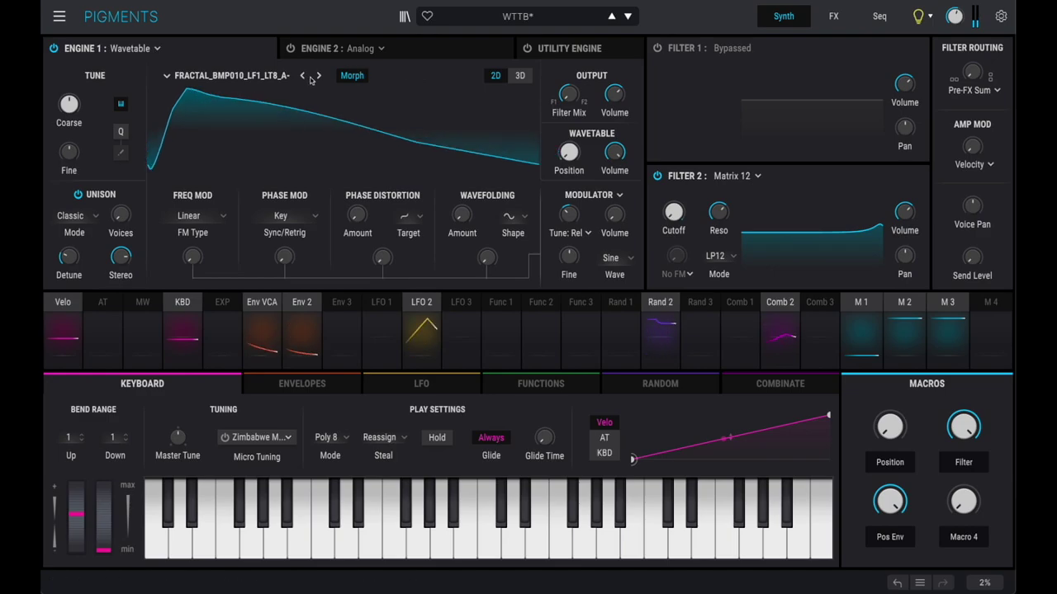
Load fractal_bmp030_L1_AF-010_AT-100 from the Fractals folder and advance to FRACTAL_BMP030_L2_AF010
click(249, 76)
scroll(354, 190, down, 3)
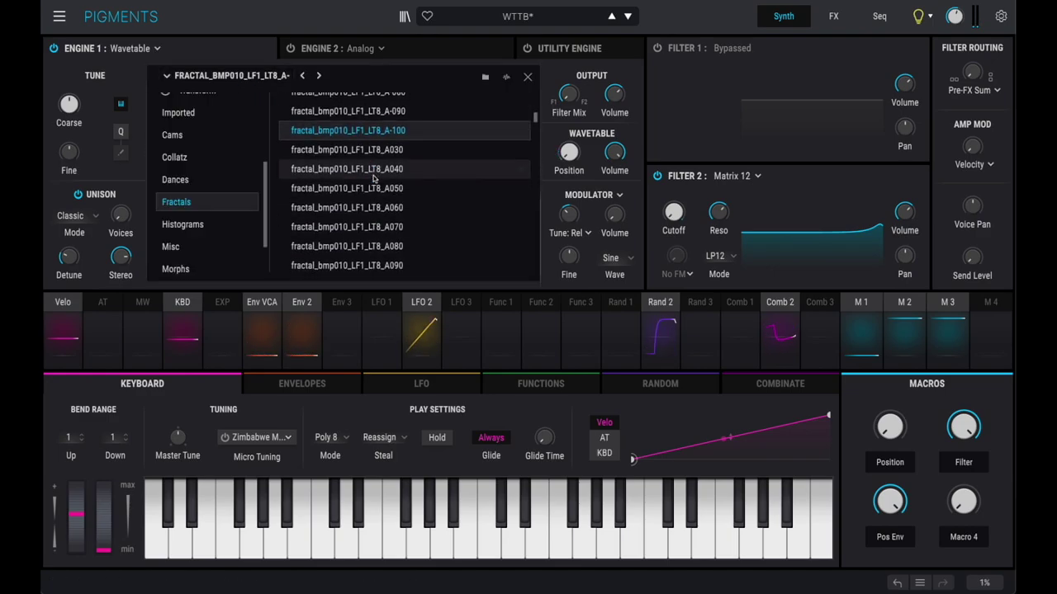
scroll(354, 190, down, 2)
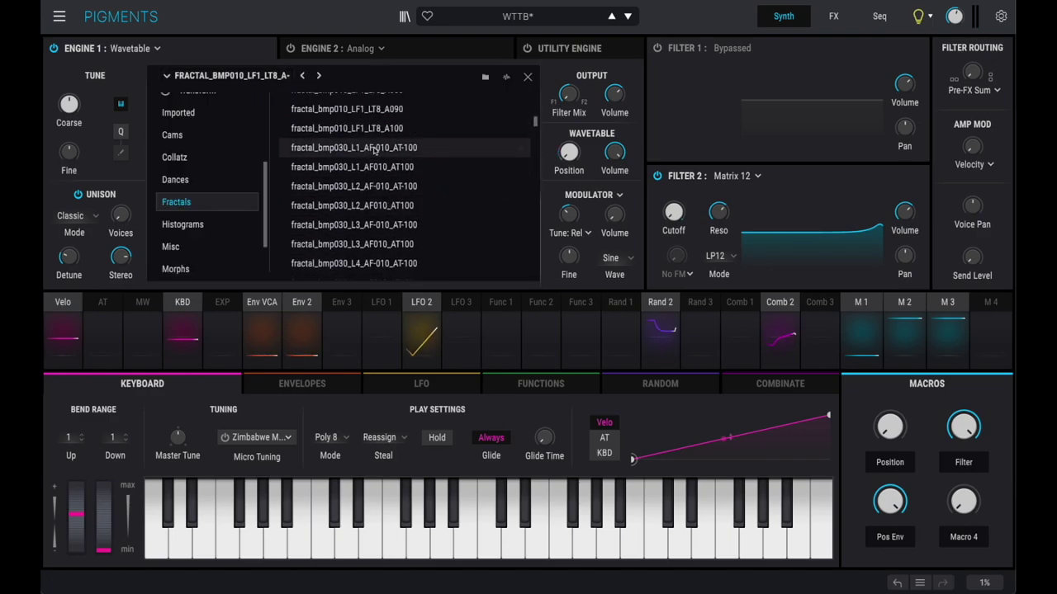
double_click(373, 151)
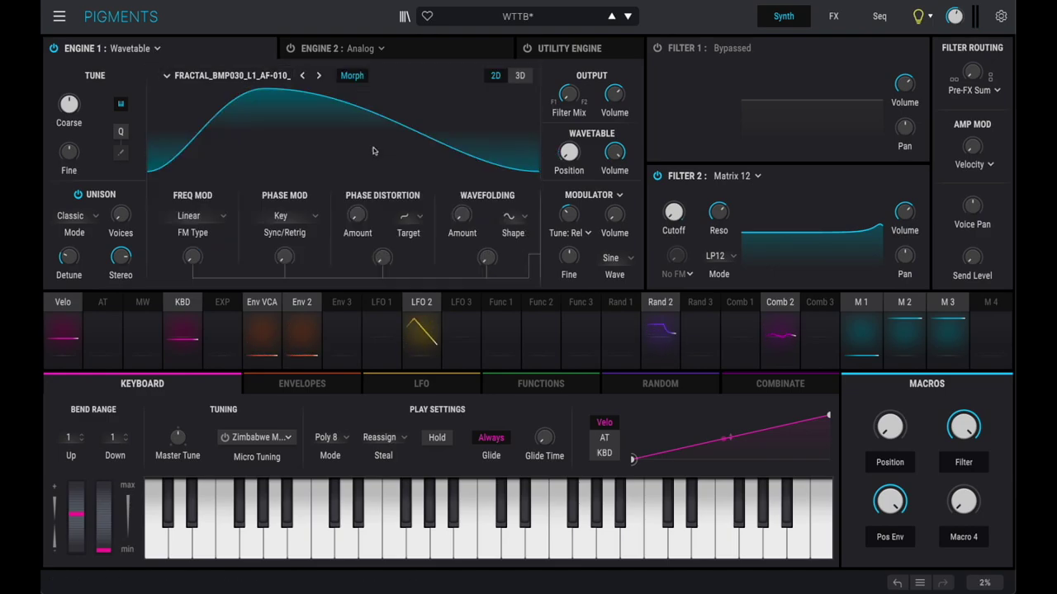
click(320, 78)
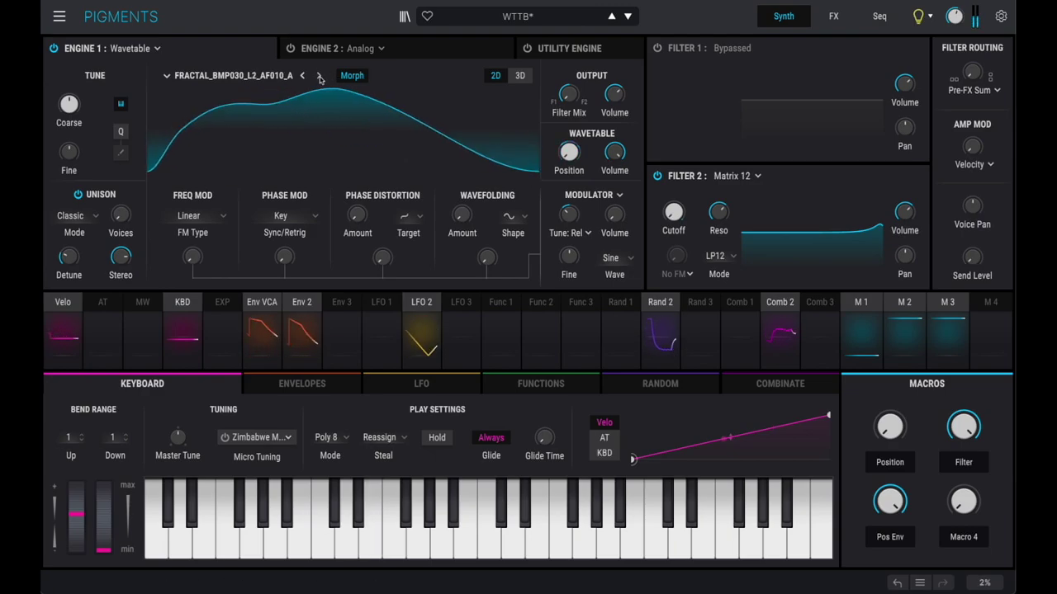
Audition the fractal_bmp030 wavetables one by one, advancing from level L3 through L6 and L8 to the LF1_LT8 group
click(320, 77)
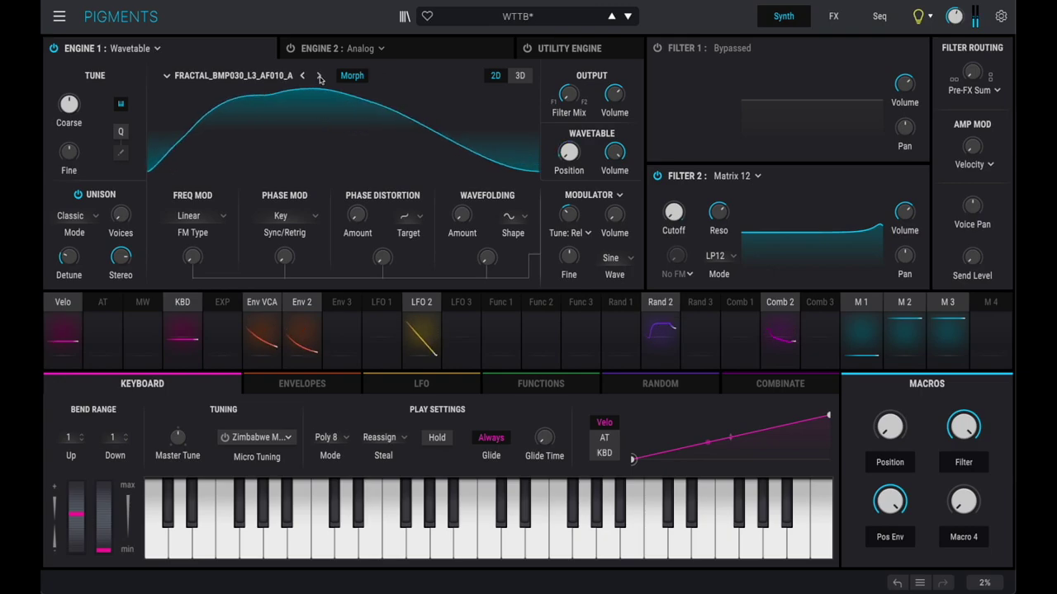
click(320, 77)
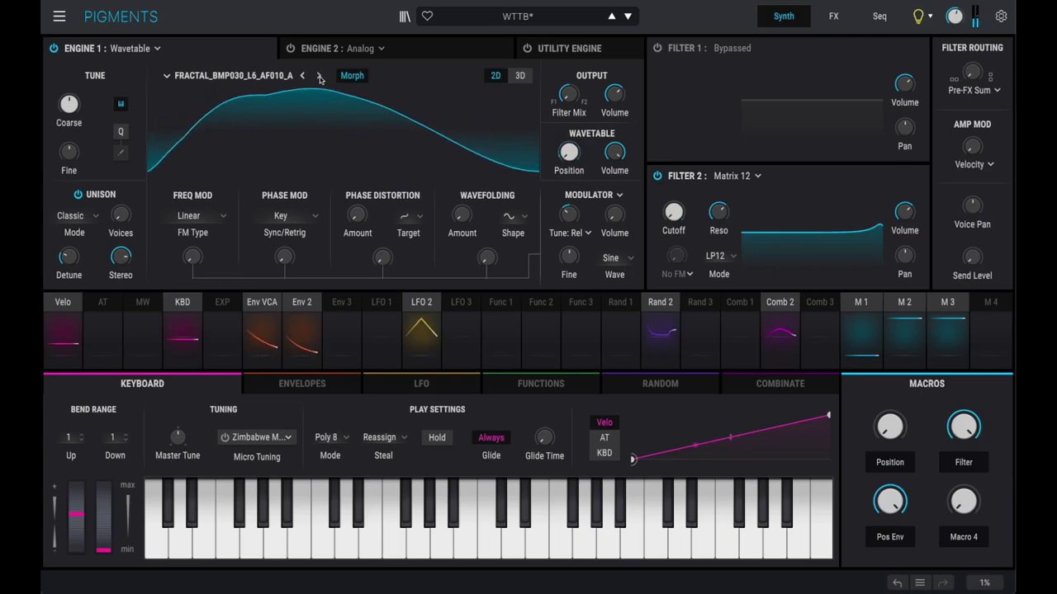
click(320, 78)
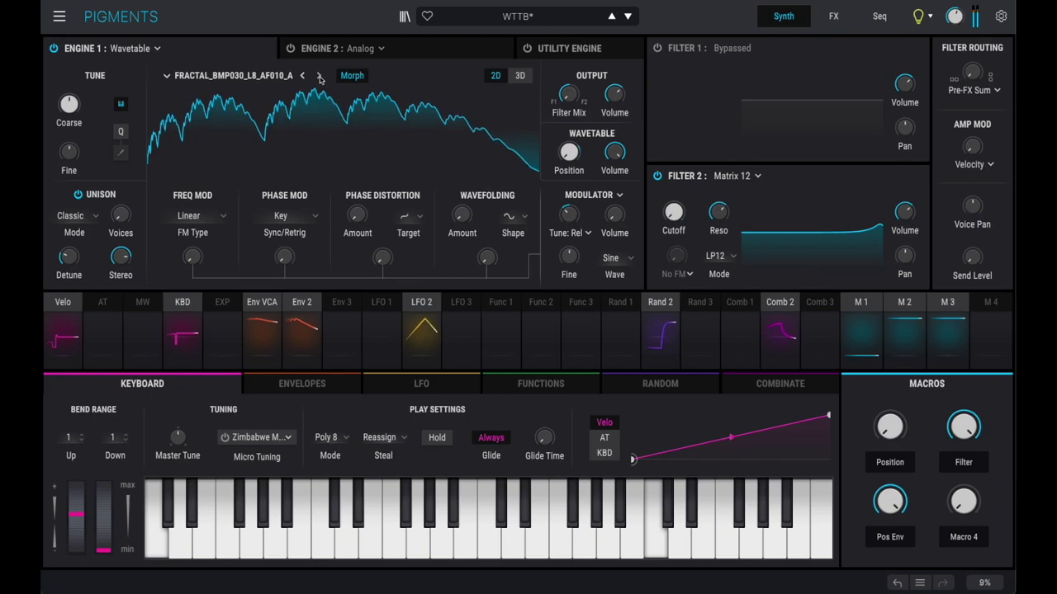
click(320, 76)
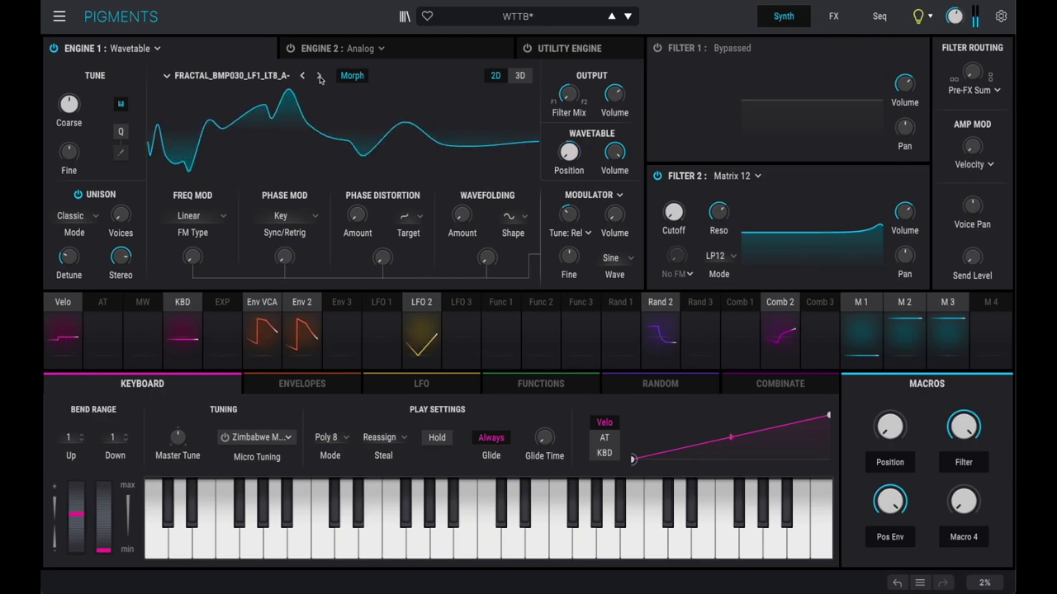
Load fractal_bmp050_L1_AF-010_AT-100 from farther down the Fractals folder in Engine 1
click(247, 77)
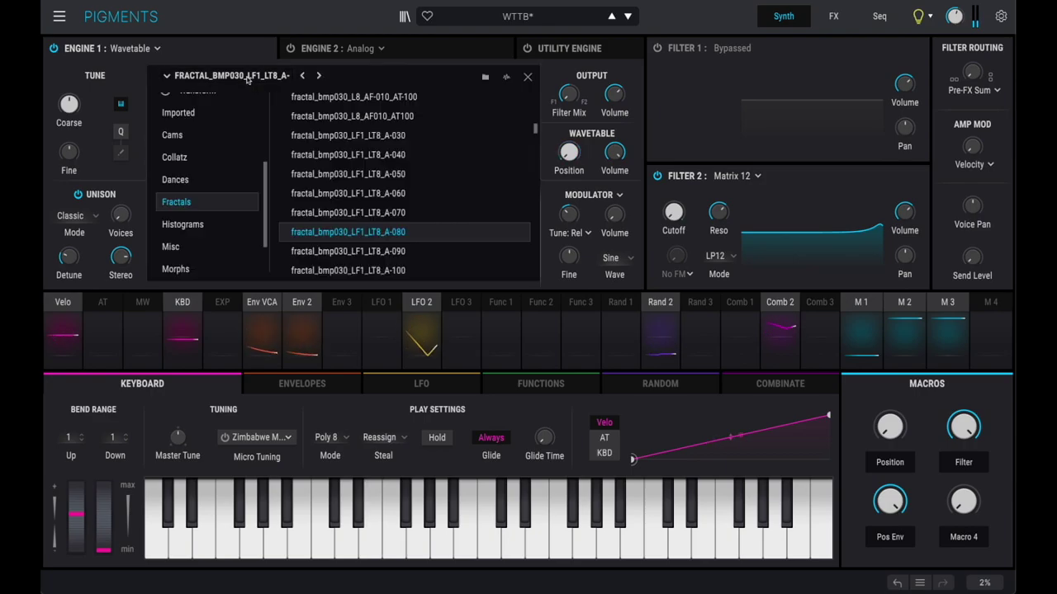
scroll(395, 179, down, 5)
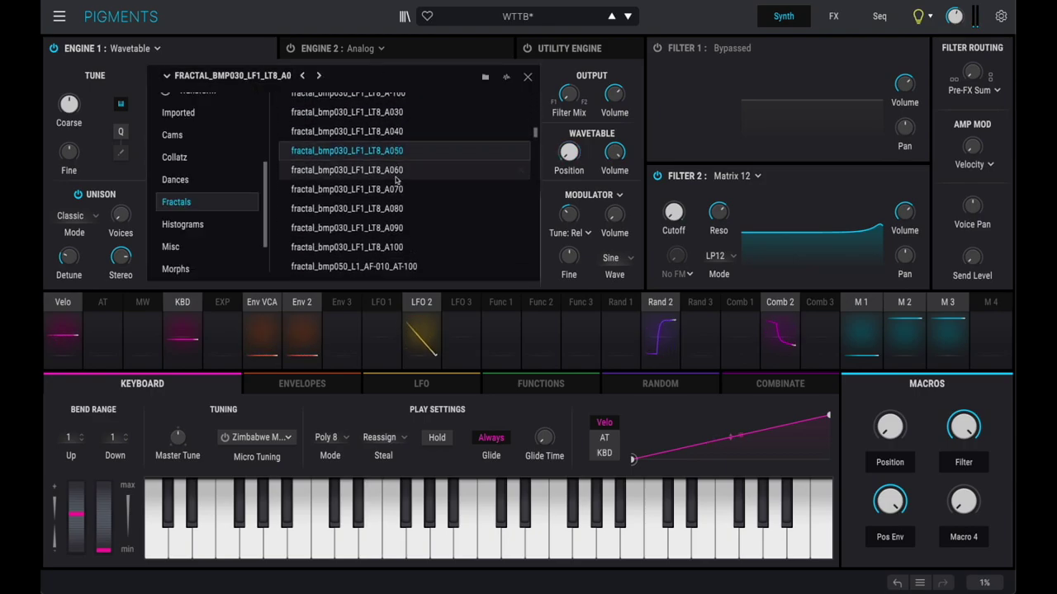
scroll(396, 179, down, 3)
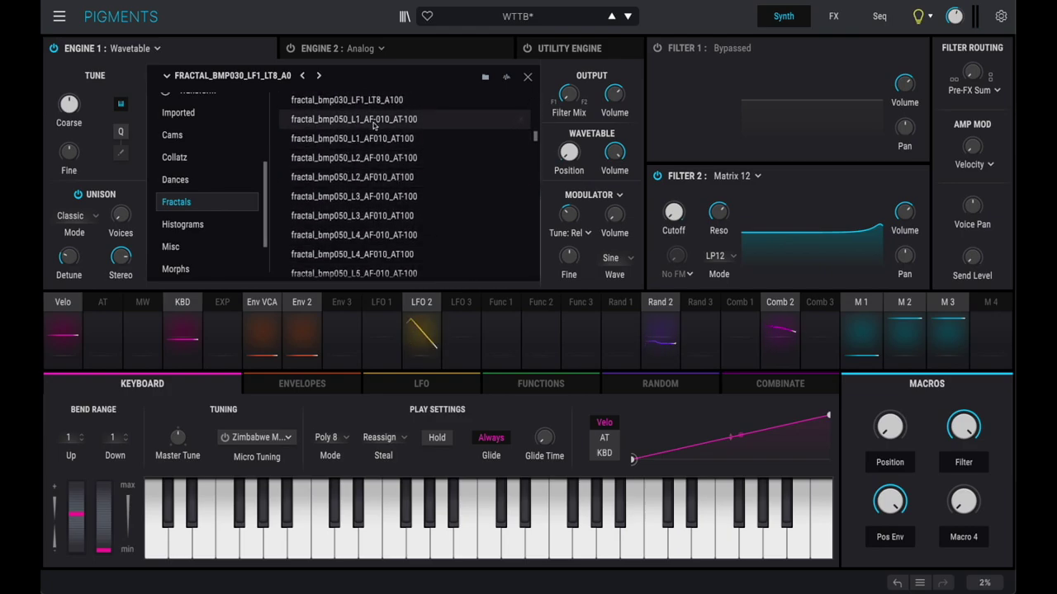
click(318, 76)
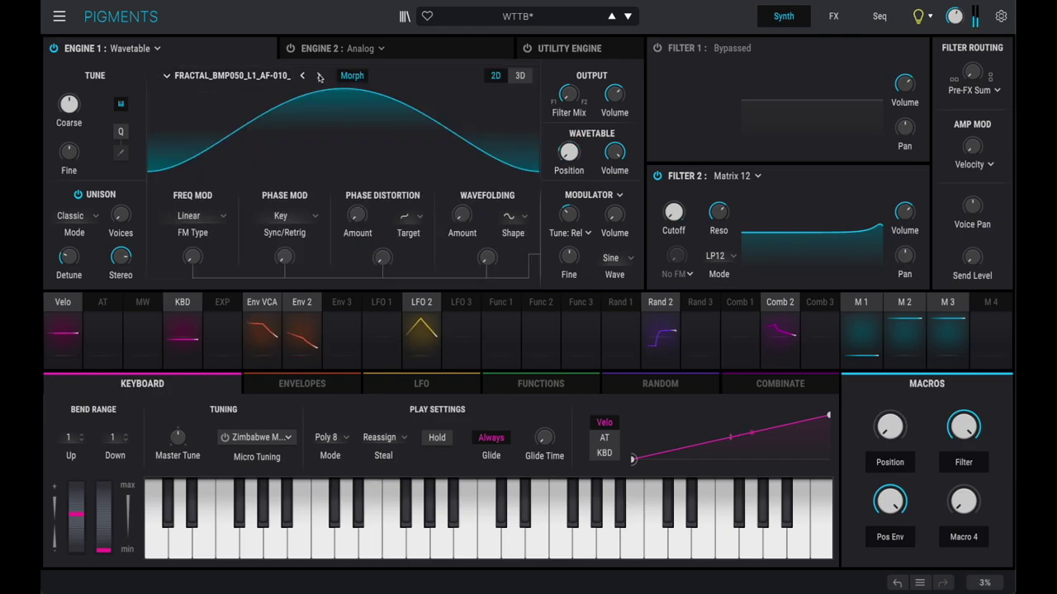
Advance one by one through the fractal_bmp050 wavetables from level L2 to FRACTAL_BMP050_L8_AF-010
click(318, 76)
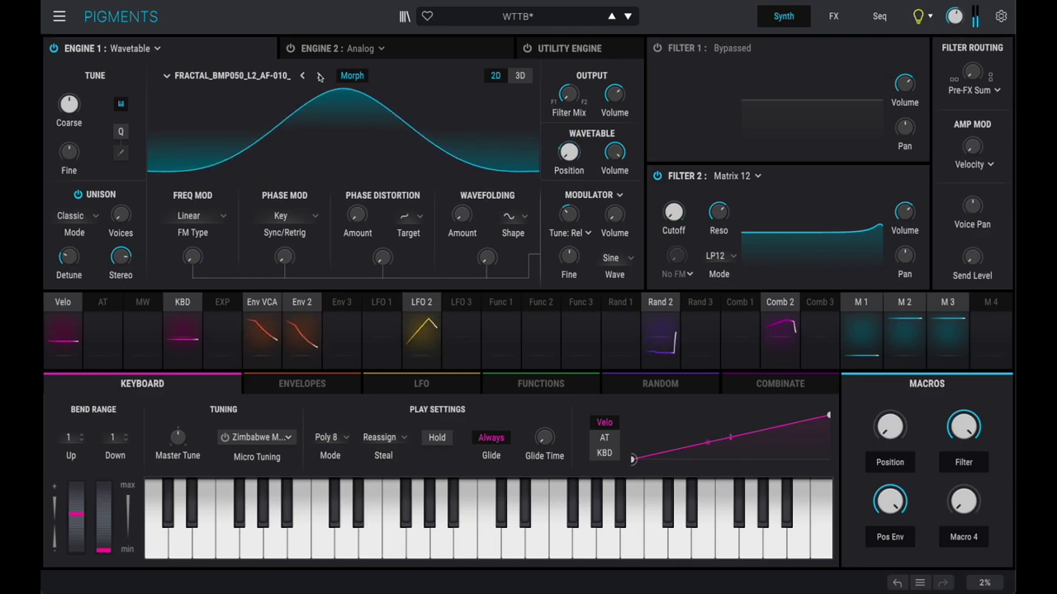
click(319, 76)
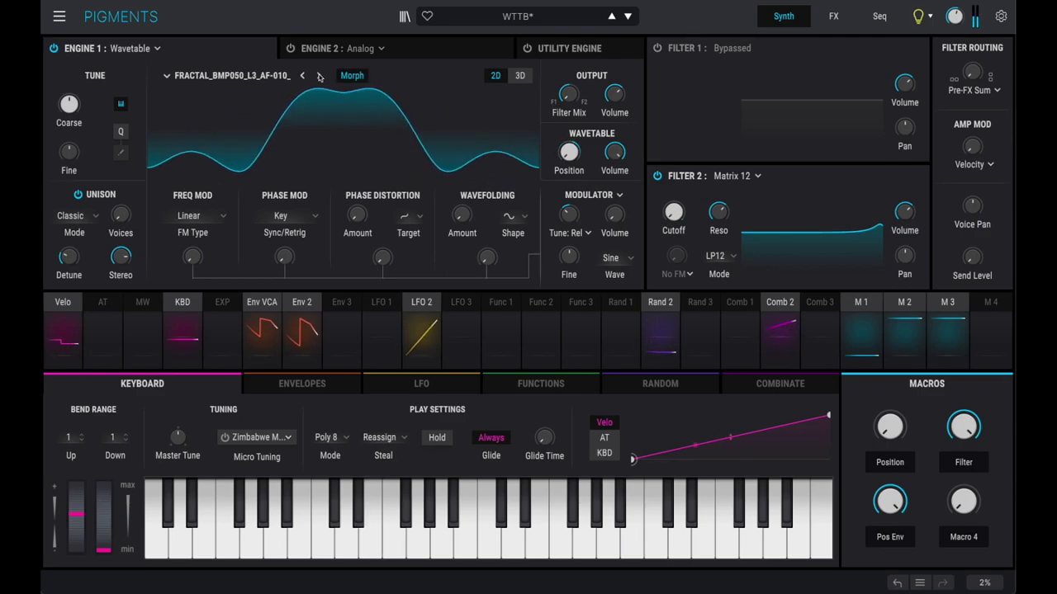
click(319, 76)
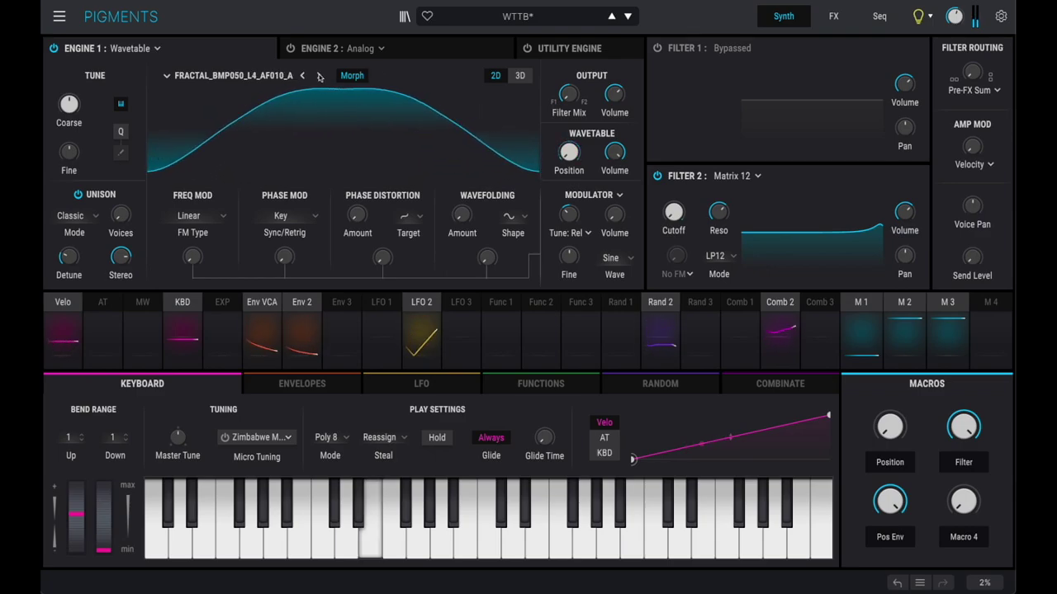
click(319, 76)
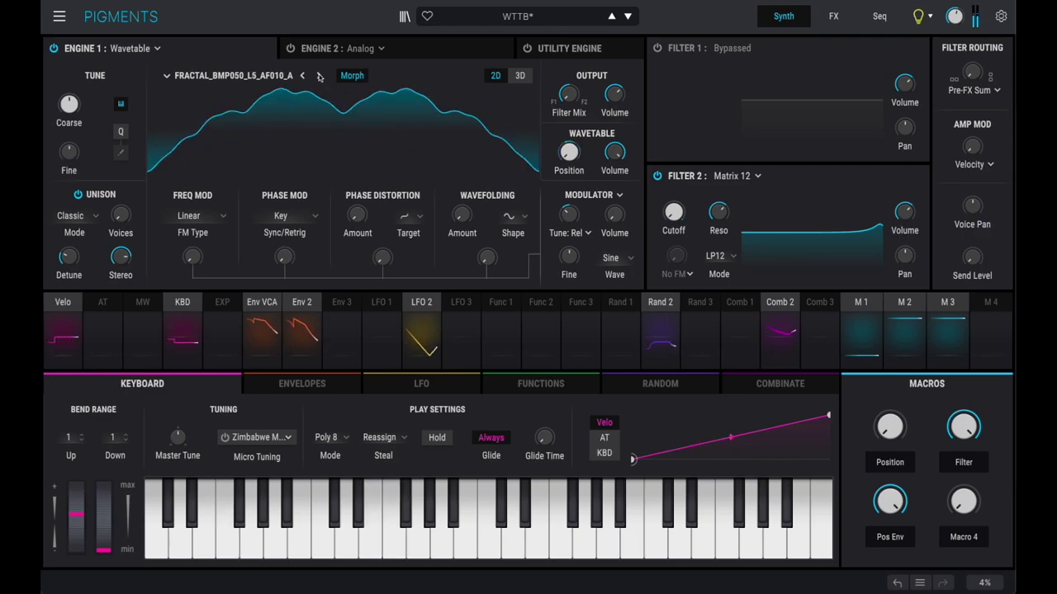
click(318, 76)
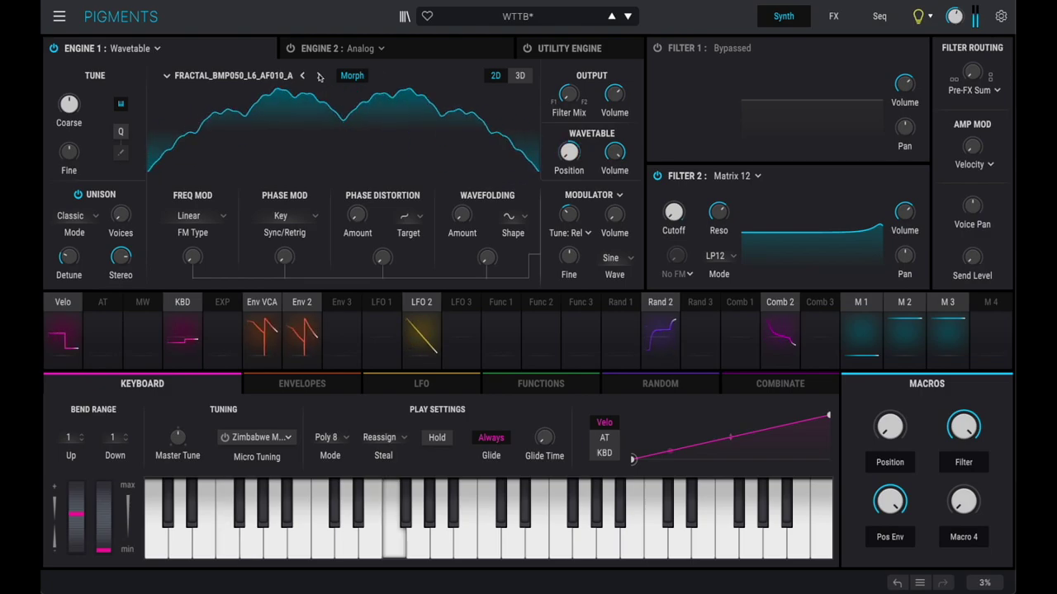
click(318, 76)
click(319, 76)
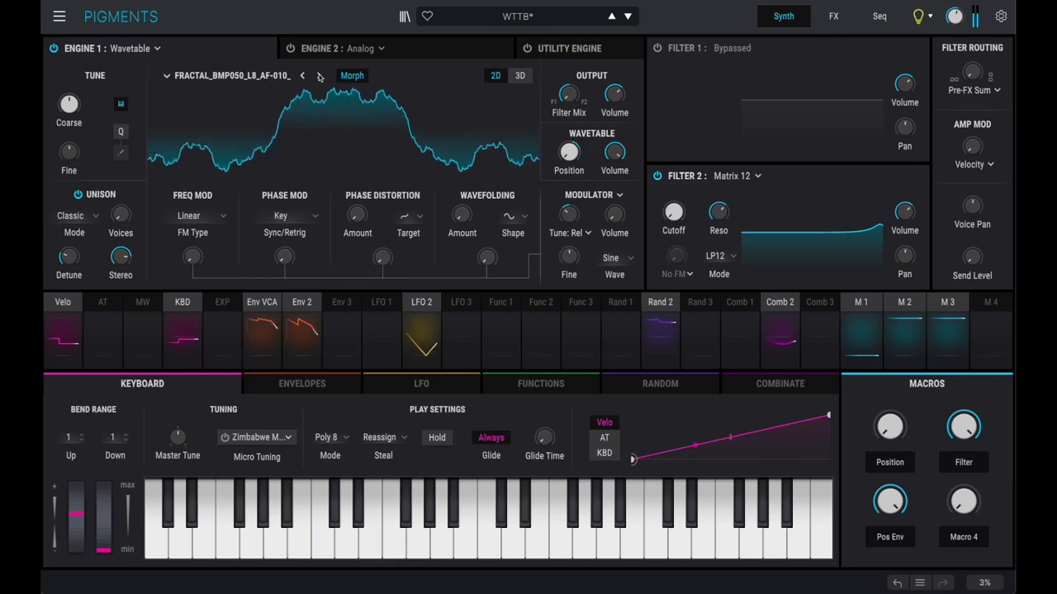
Inspect the fractal_bmp050 L8 wavetable in the 3D view and return to the 2D view
click(518, 76)
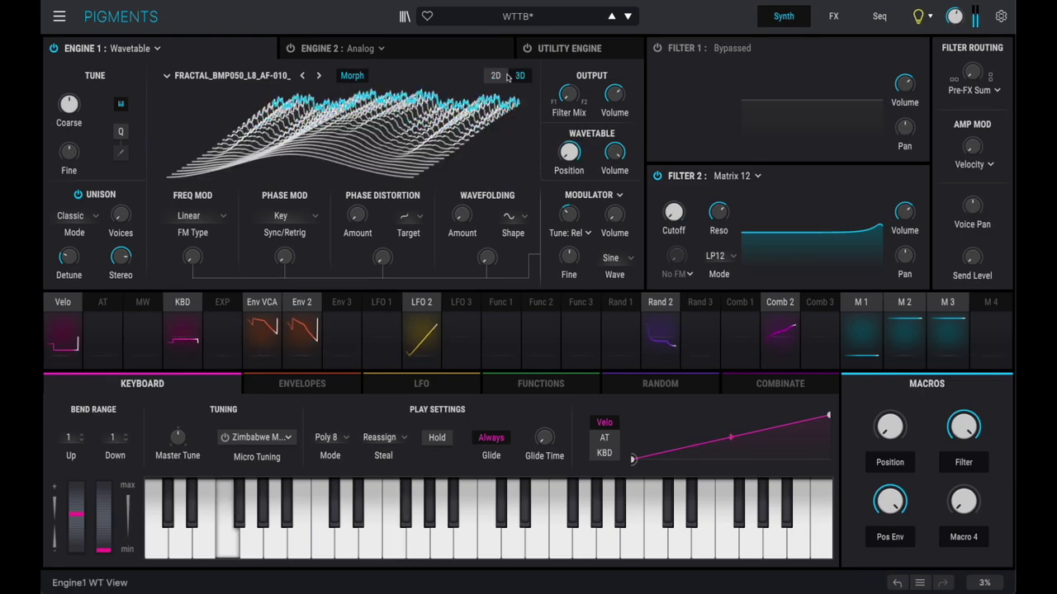
click(505, 76)
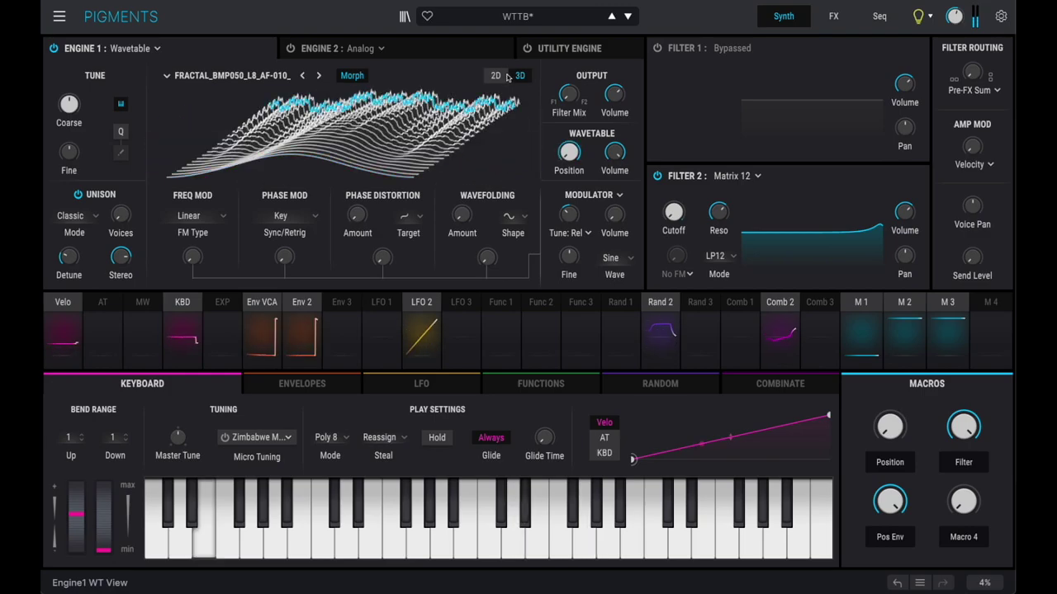
click(498, 76)
Load fractal_bmp050_LF1_LT8_A-080 from the Fractals folder in Engine 1
click(271, 81)
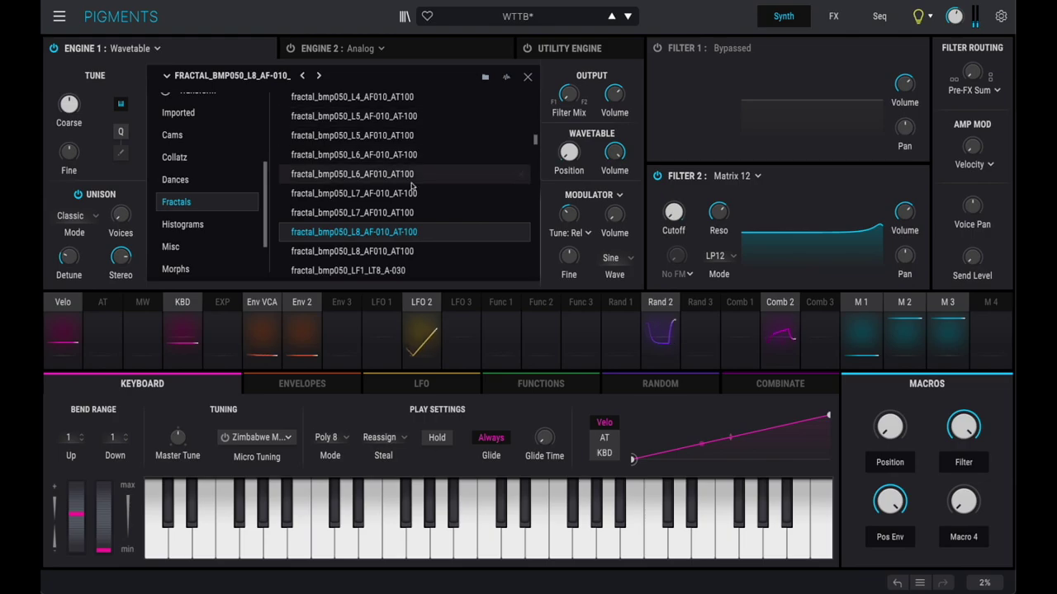
scroll(411, 185, down, 5)
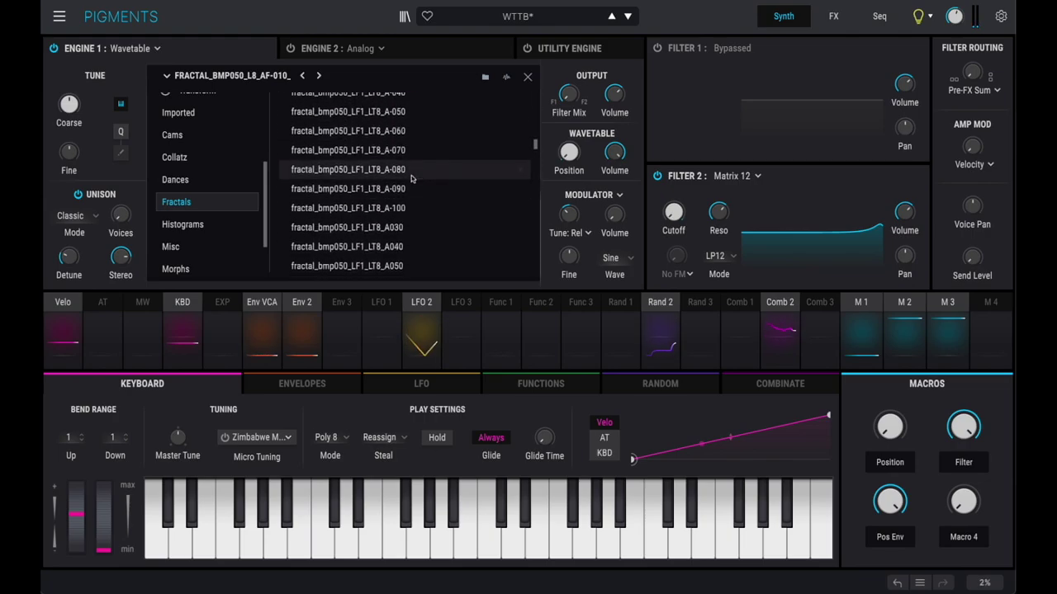
double_click(401, 169)
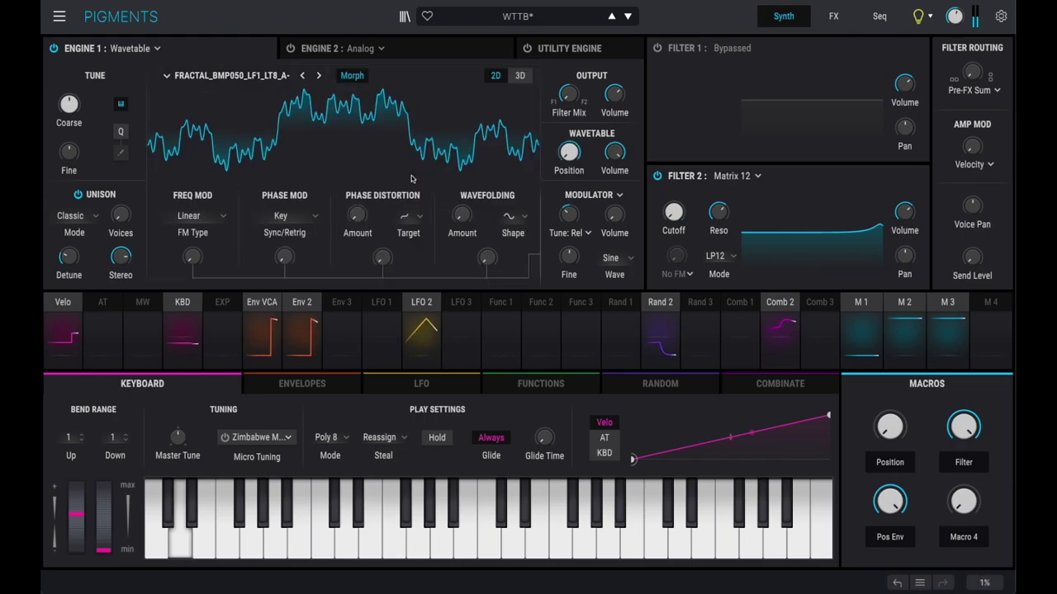
Advance to the fractal_par010 wavetables and audition them from level L2 through L3 and L5 to L7
click(316, 77)
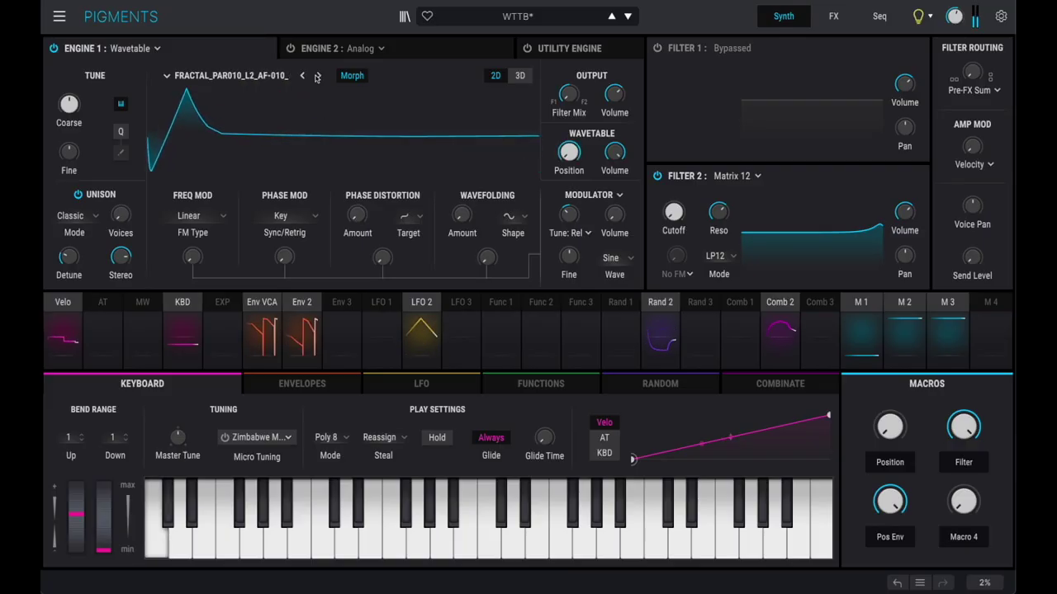
click(316, 76)
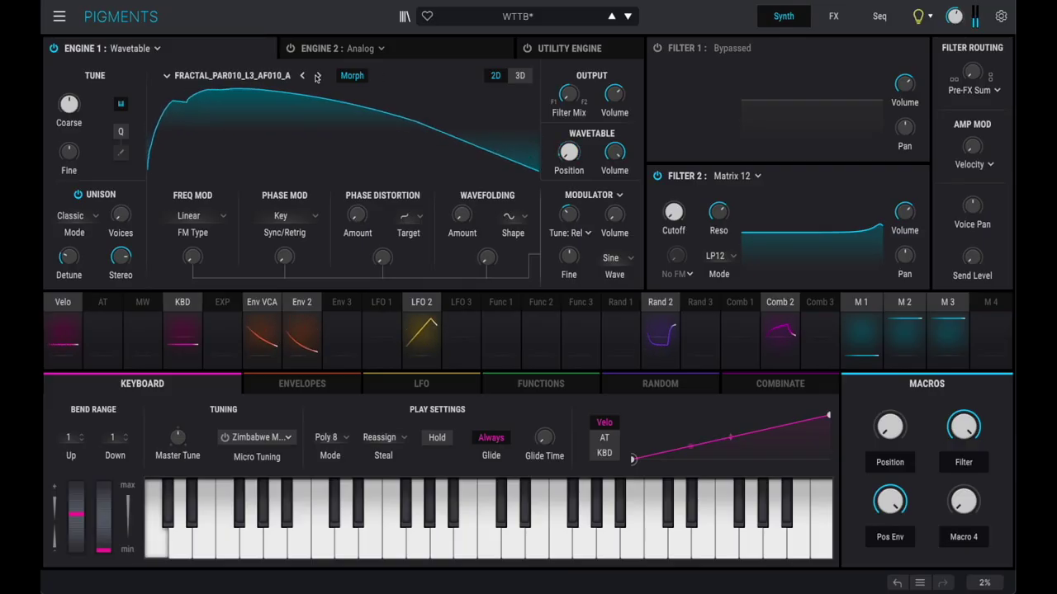
click(316, 77)
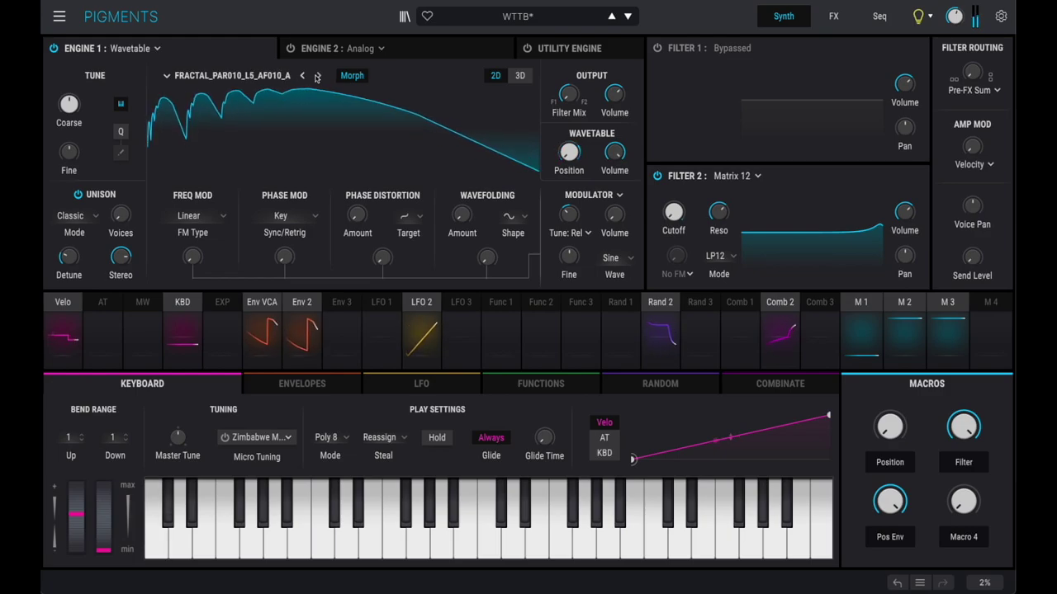
click(317, 77)
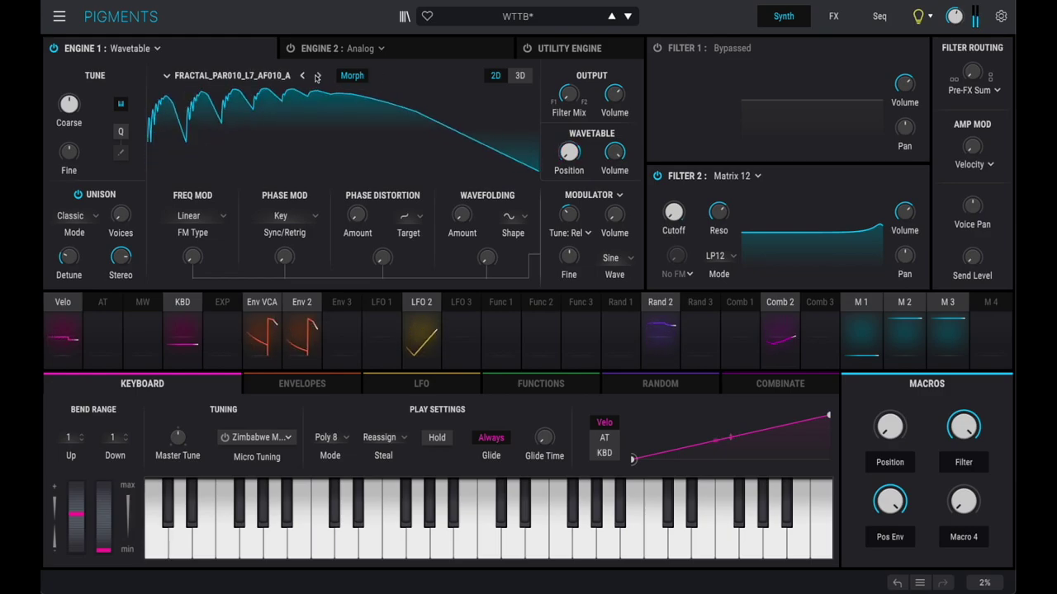
Advance to FRACTAL_PAR010_L8_AF-010 and inspect it in 3D before returning to the 2D view
click(316, 77)
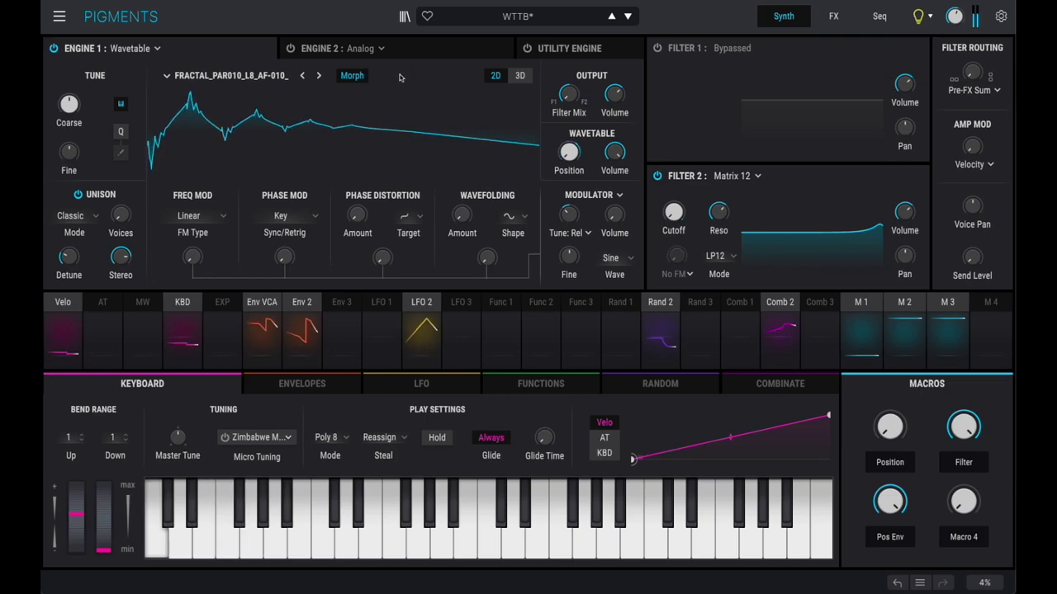
click(516, 75)
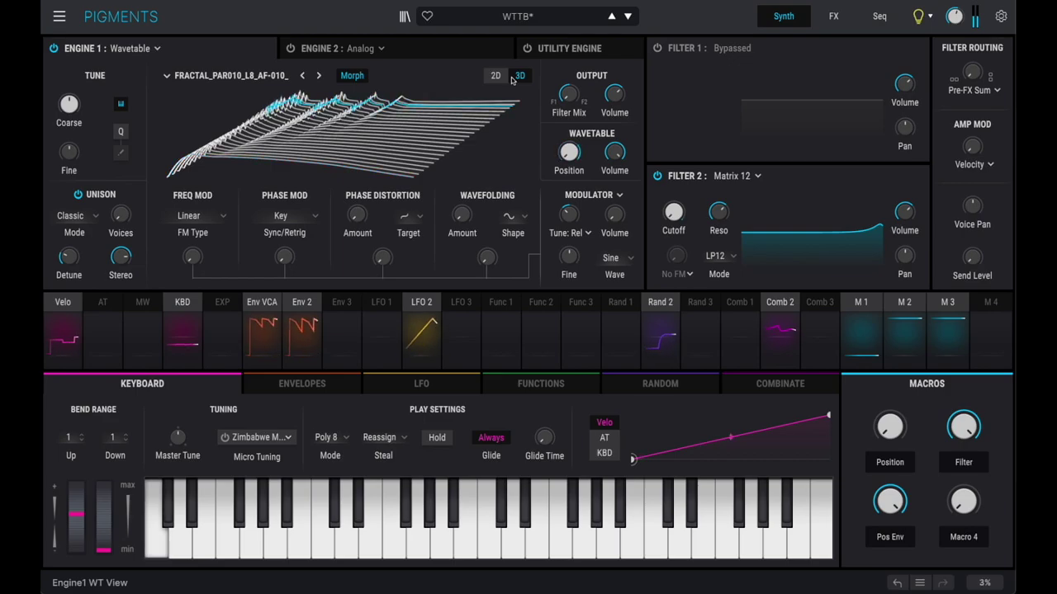
click(495, 75)
Advance through the fractal_par010_LF1_LT8 wavetables and on to FRACTAL_PAR030 levels L2 and L4
click(319, 77)
click(318, 76)
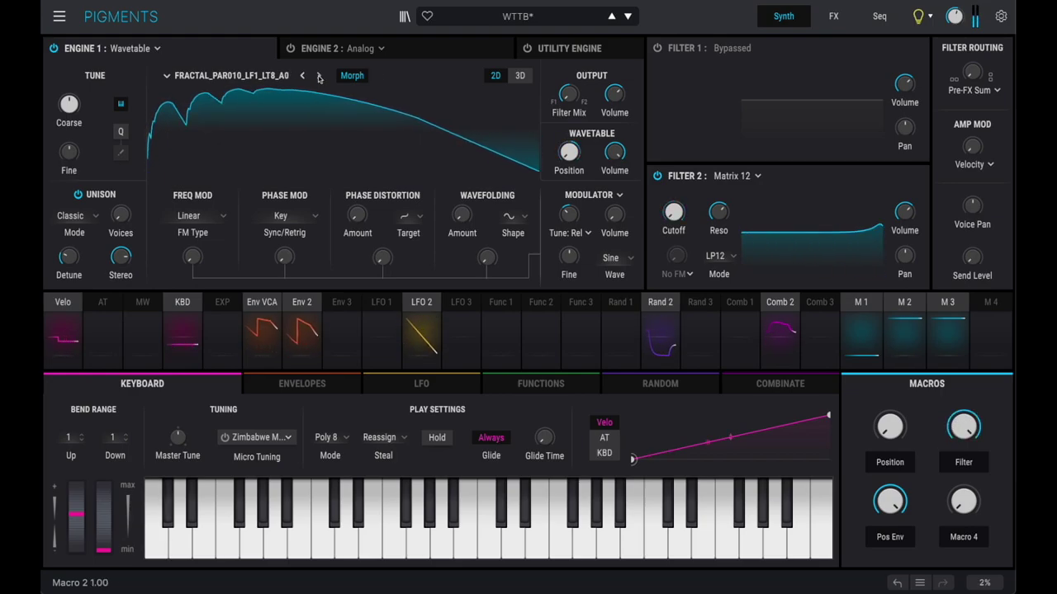
click(320, 76)
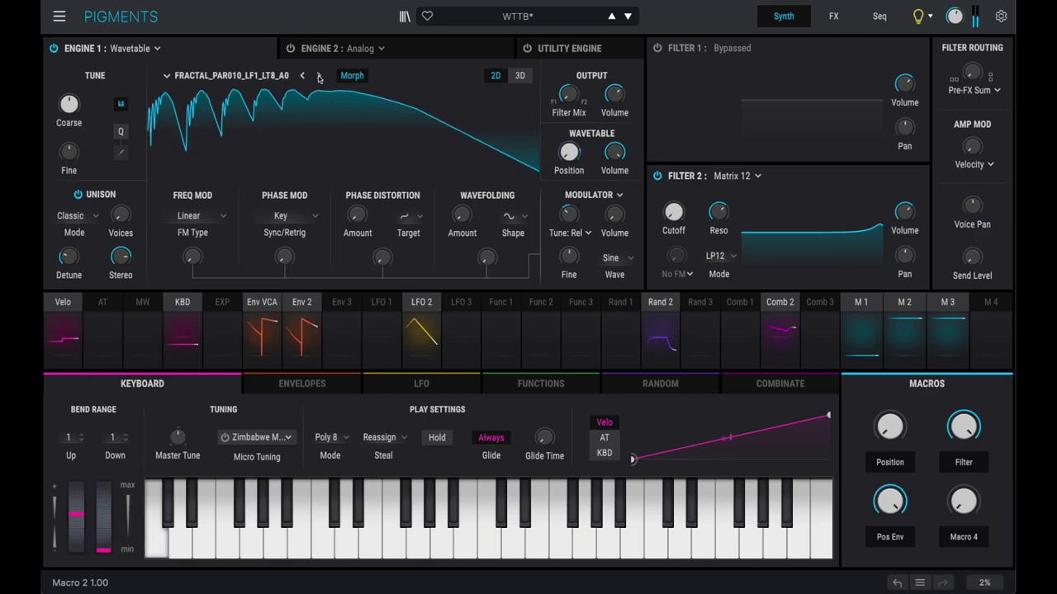
click(320, 76)
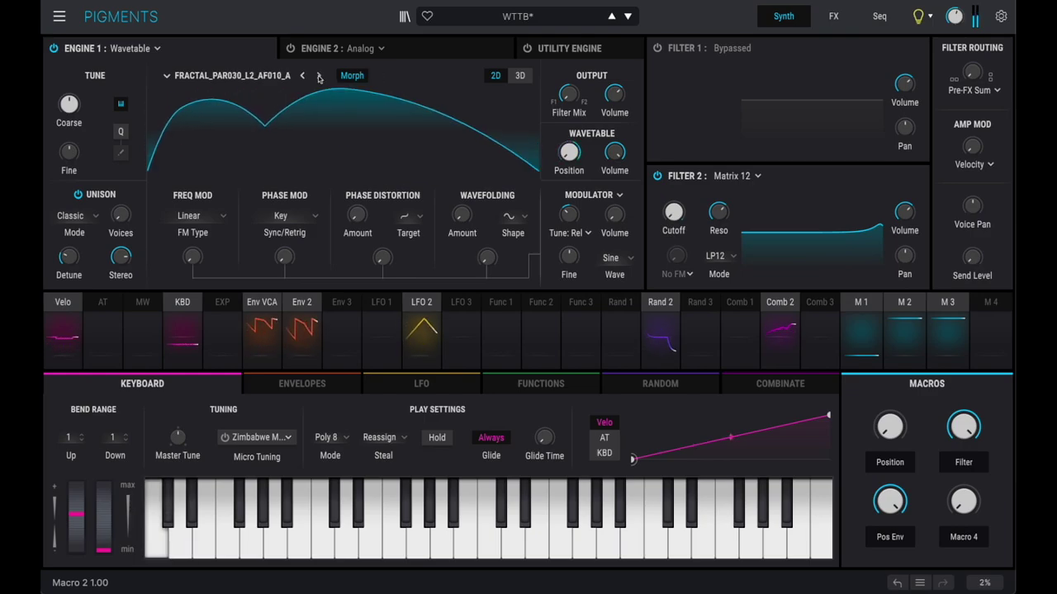
click(319, 76)
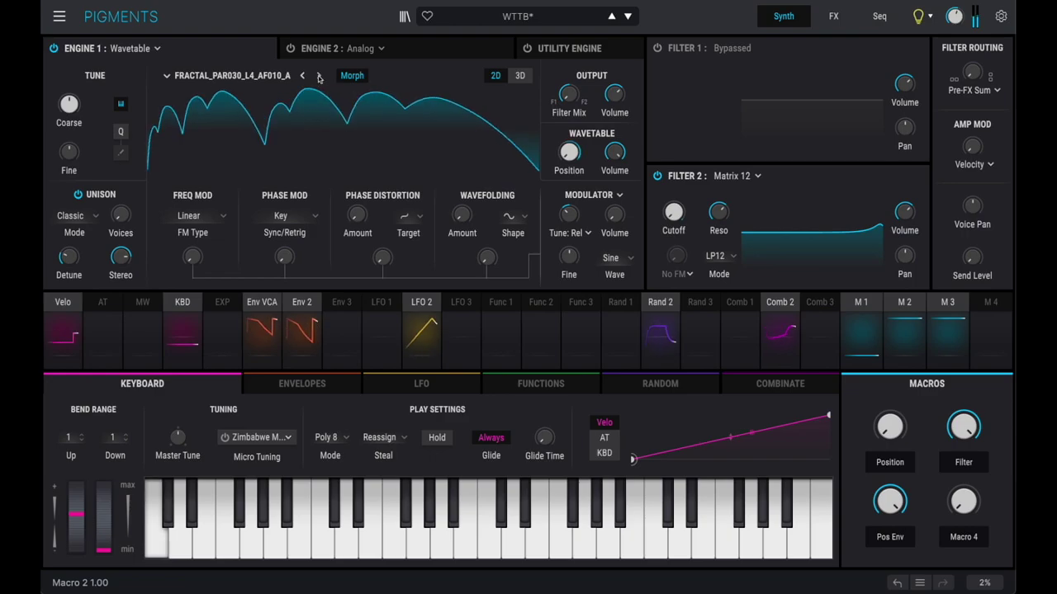
Load fractal_par030_LF1_LT8_A090 from farther down the Fractals folder in Engine 1
click(285, 77)
scroll(391, 189, down, 8)
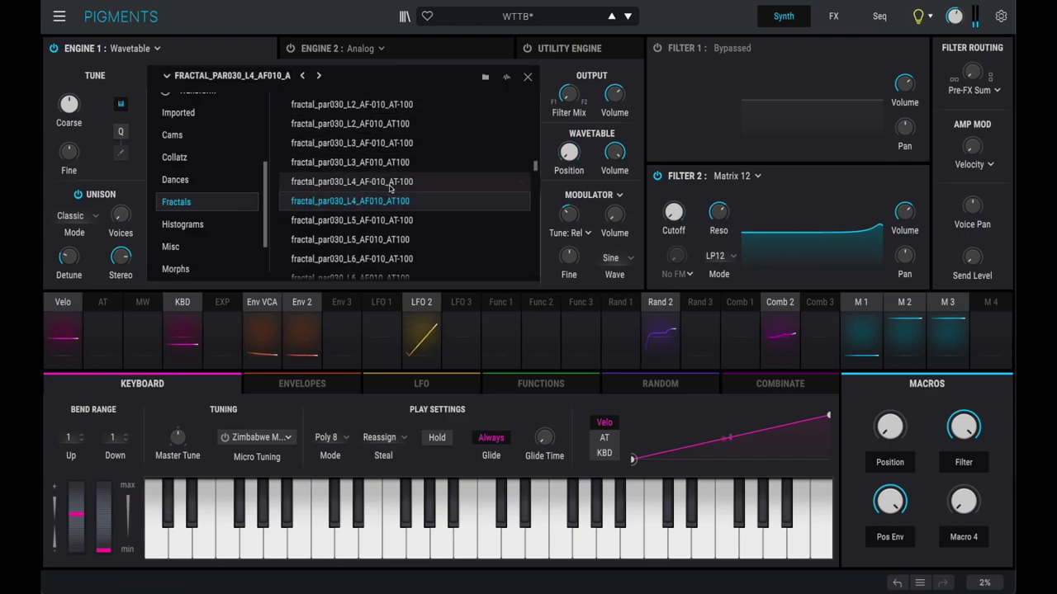
scroll(392, 190, up, 2)
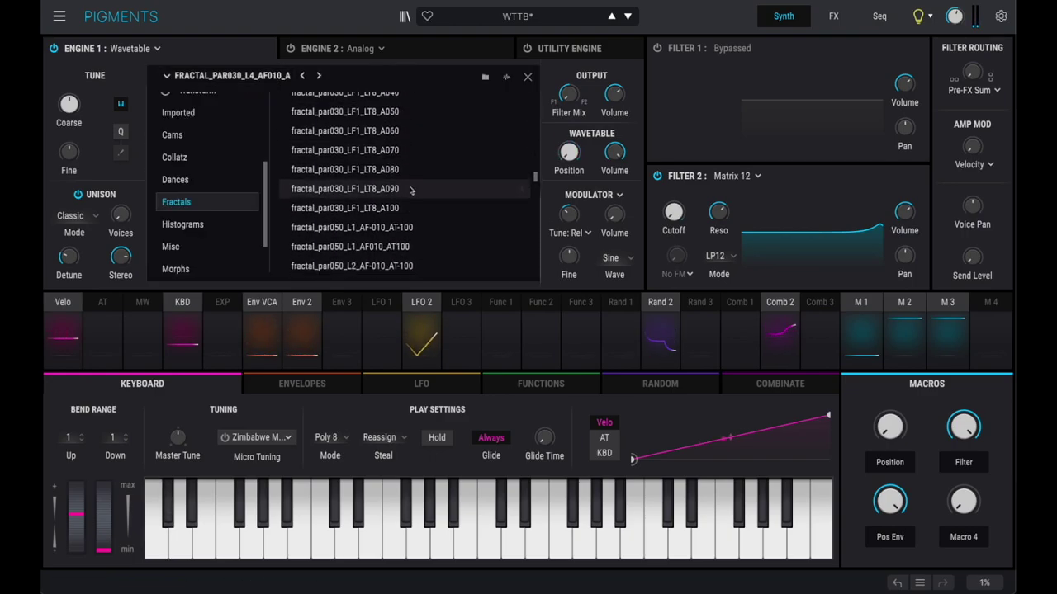
click(411, 190)
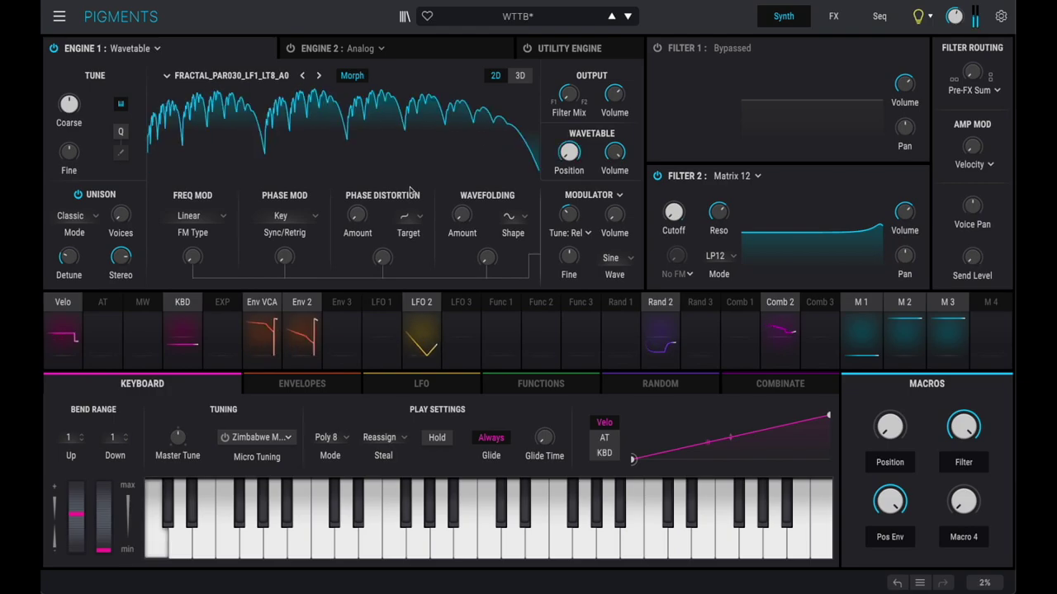
Advance past fractal_par030_LF1_LT8_A100 to the fractal_par050 wavetables, auditioning levels L2 and L3
click(320, 76)
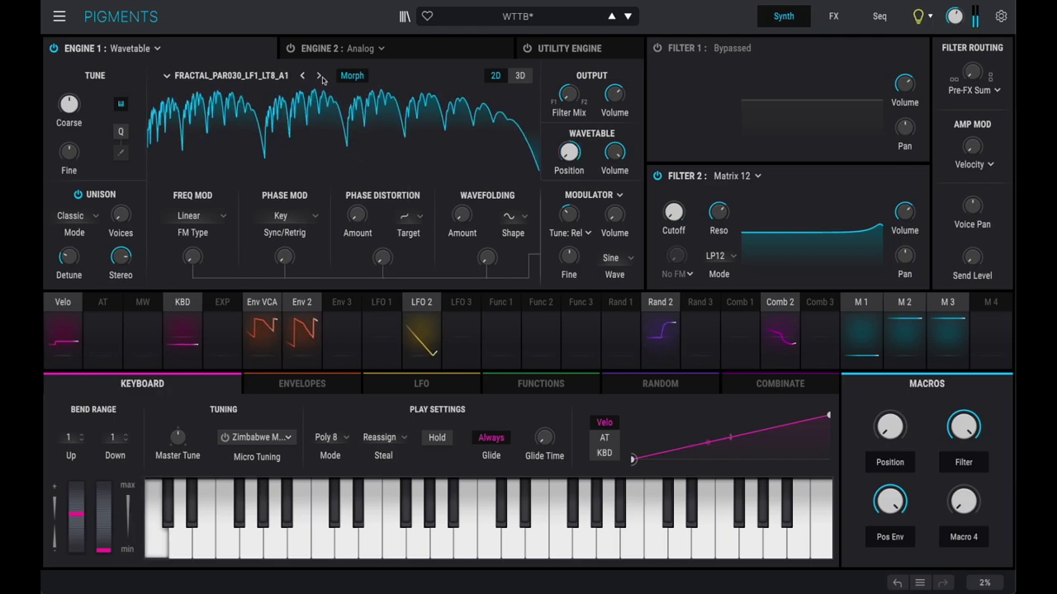
click(321, 76)
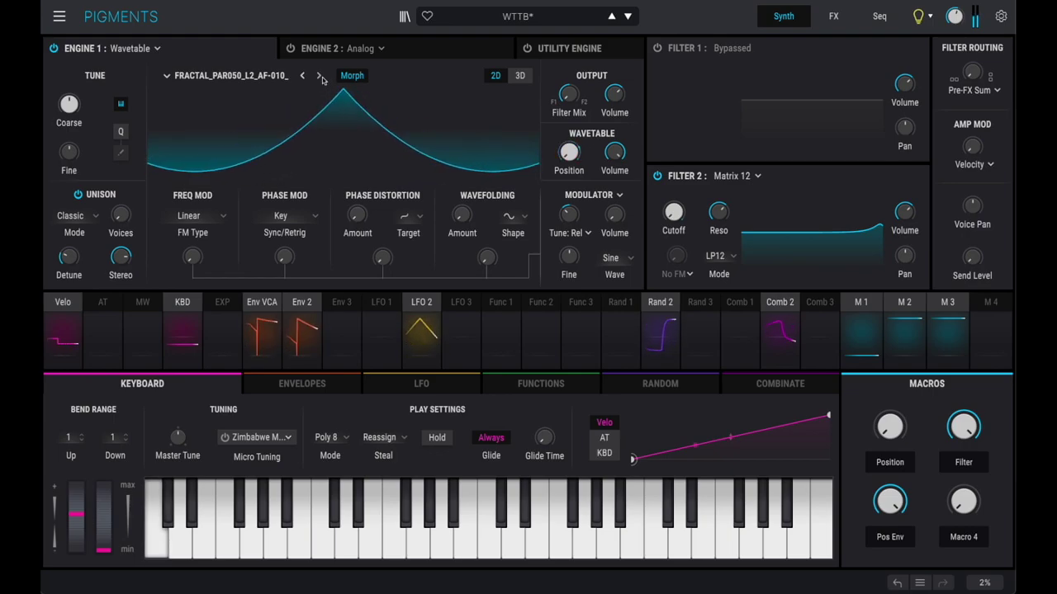
click(320, 75)
click(321, 76)
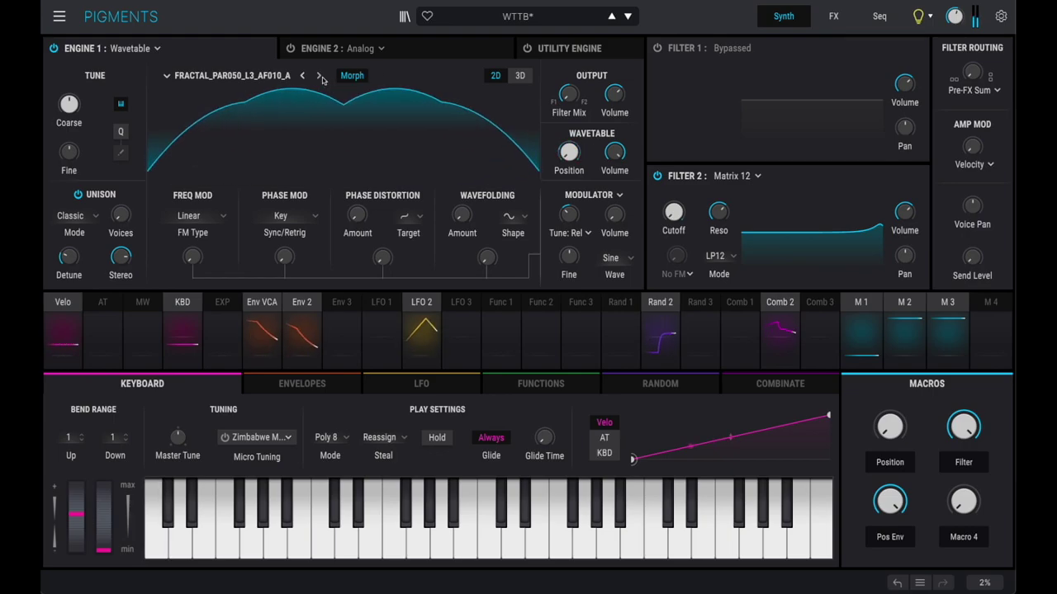
Advance through the fractal_par050 wavetables from level L5 to L8, ending on FRACTAL_PAR050_L8_AF010
click(321, 76)
click(320, 76)
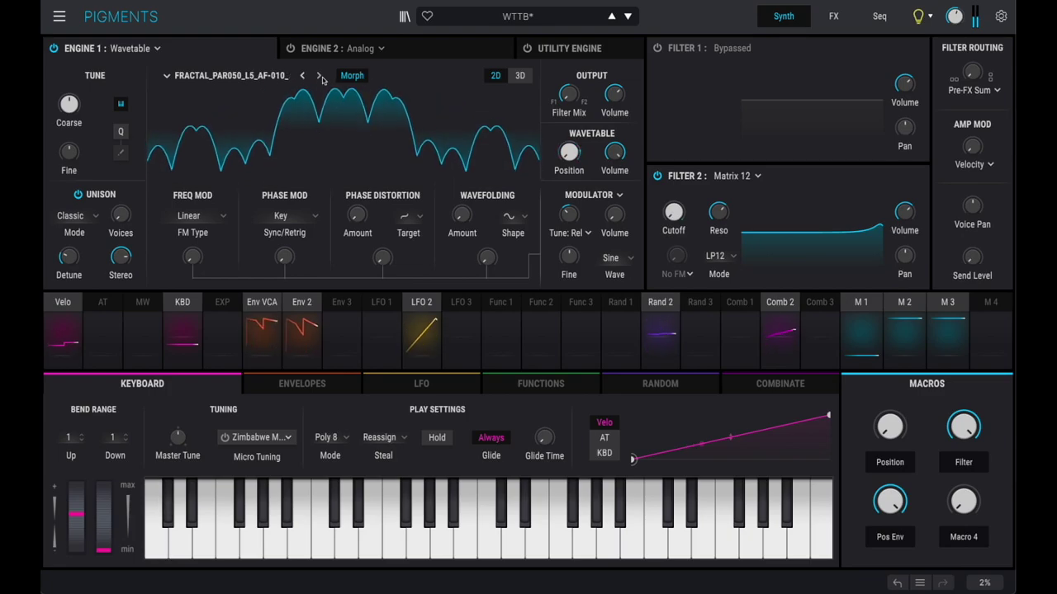
click(320, 76)
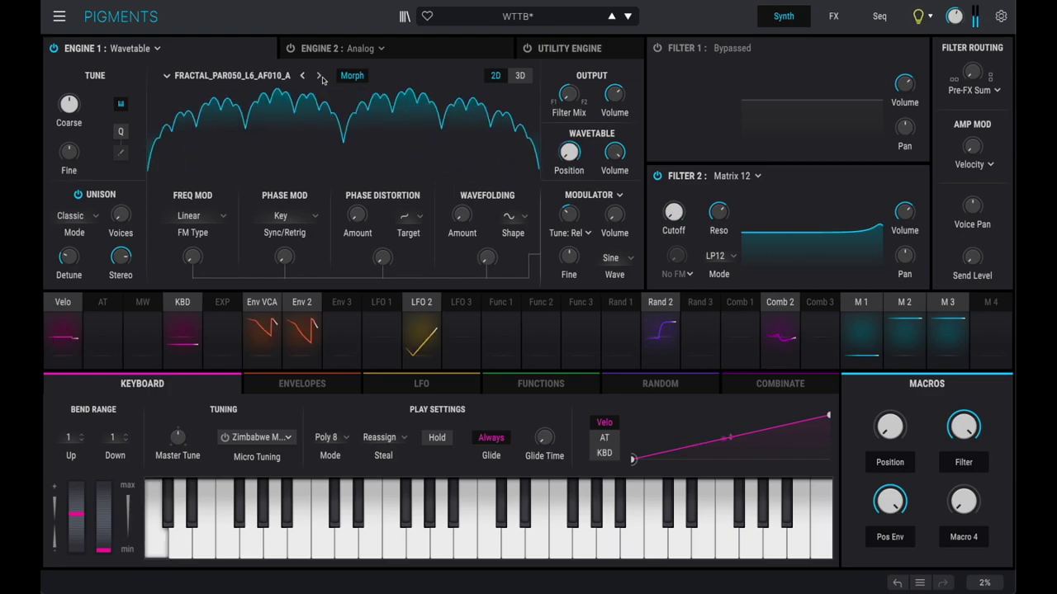
click(320, 76)
click(320, 76)
click(320, 76)
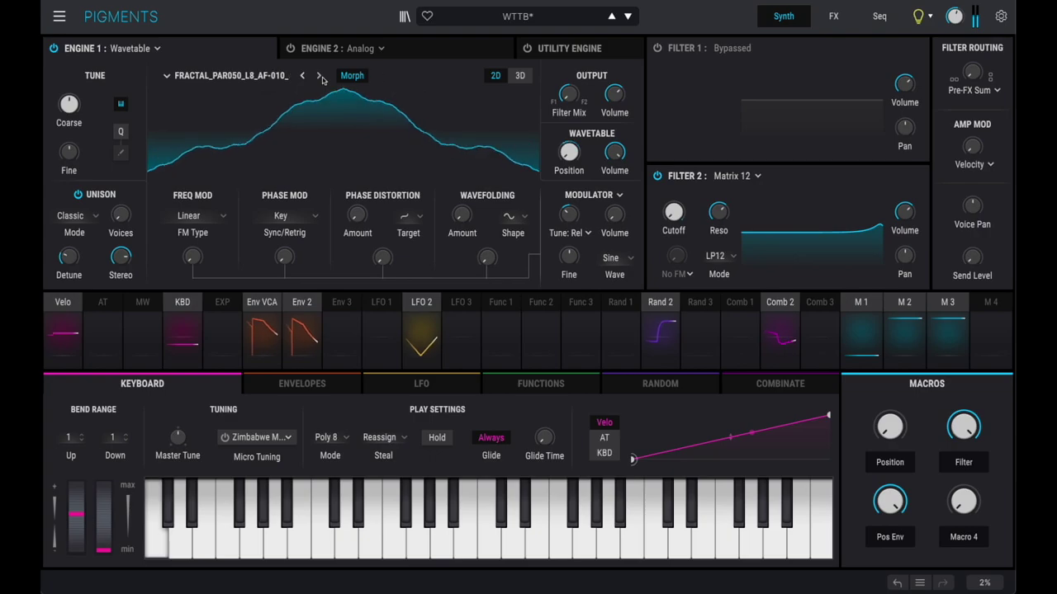
click(320, 76)
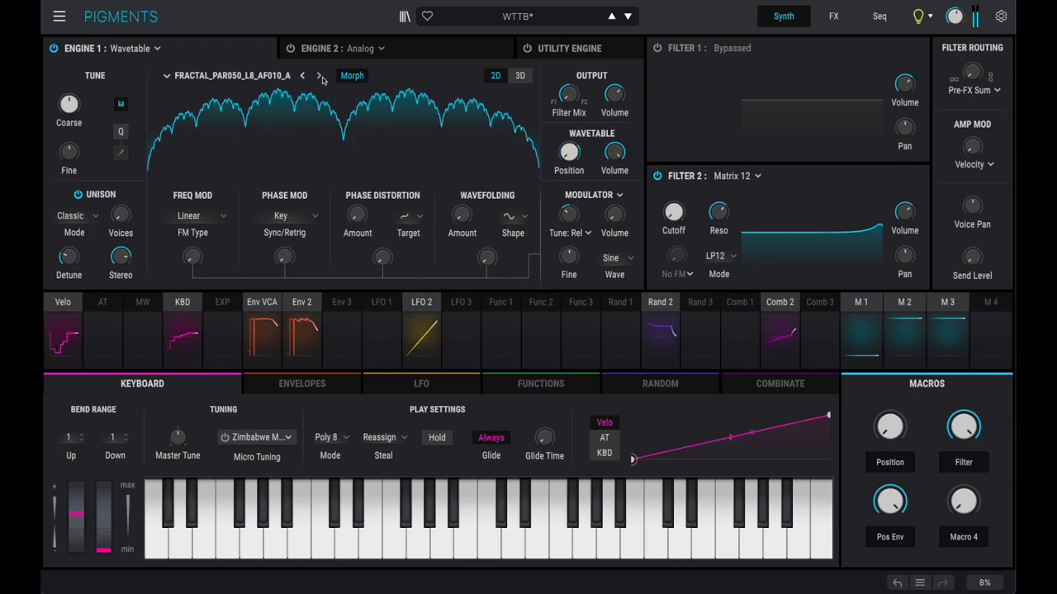
Load fractal_par050_LF1_LT8_A050 from farther down the Fractals folder in Engine 1
click(272, 77)
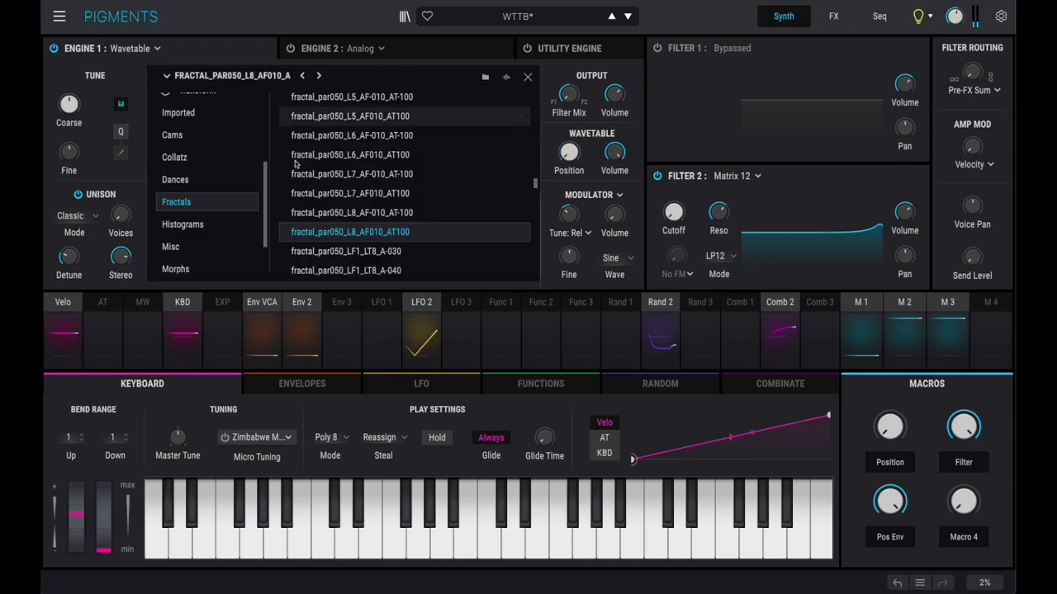
scroll(381, 260, down, 5)
click(345, 202)
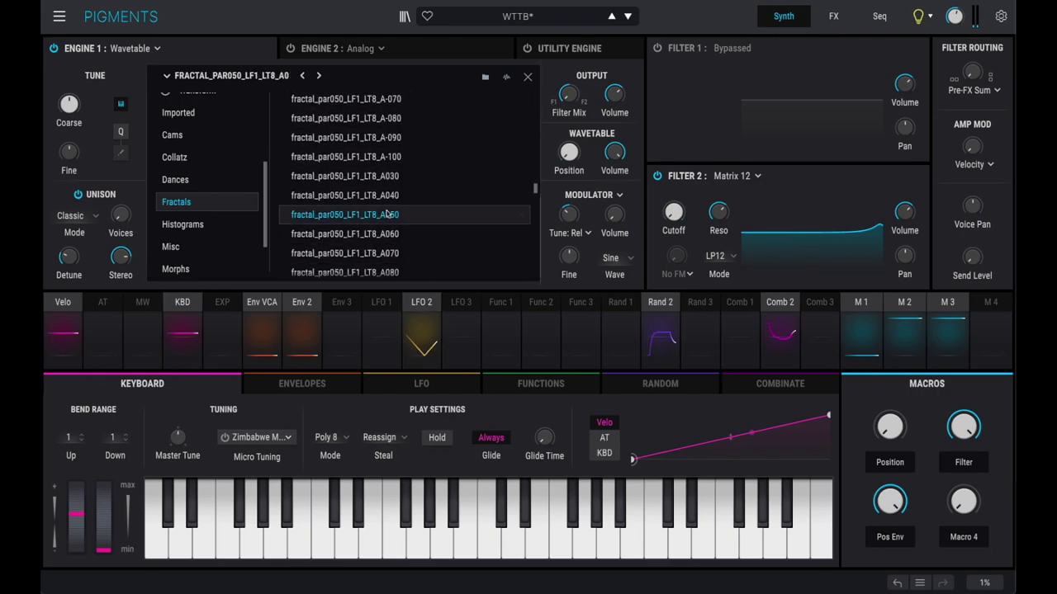
Load fractal_rmp_L5_AF-010_AT-100 from the Fractals folder in Engine 1
click(256, 77)
click(256, 77)
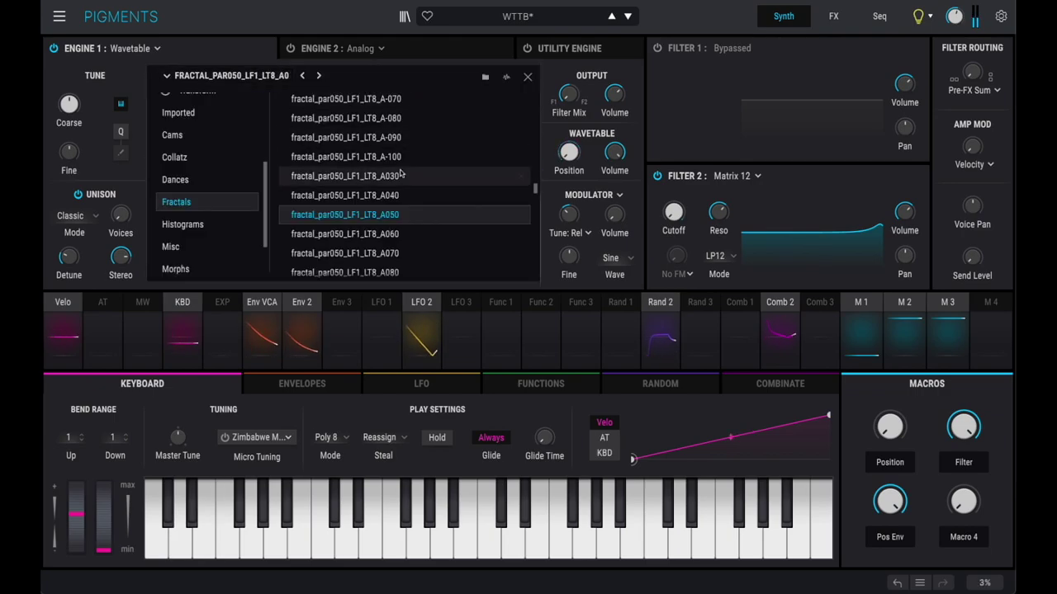
scroll(351, 165, down, 6)
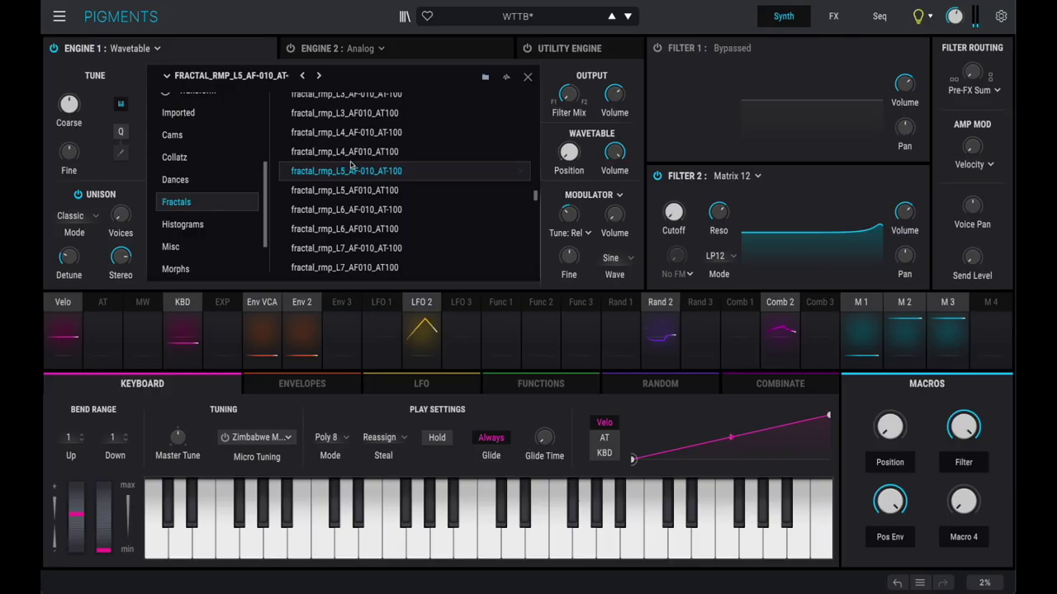
click(348, 170)
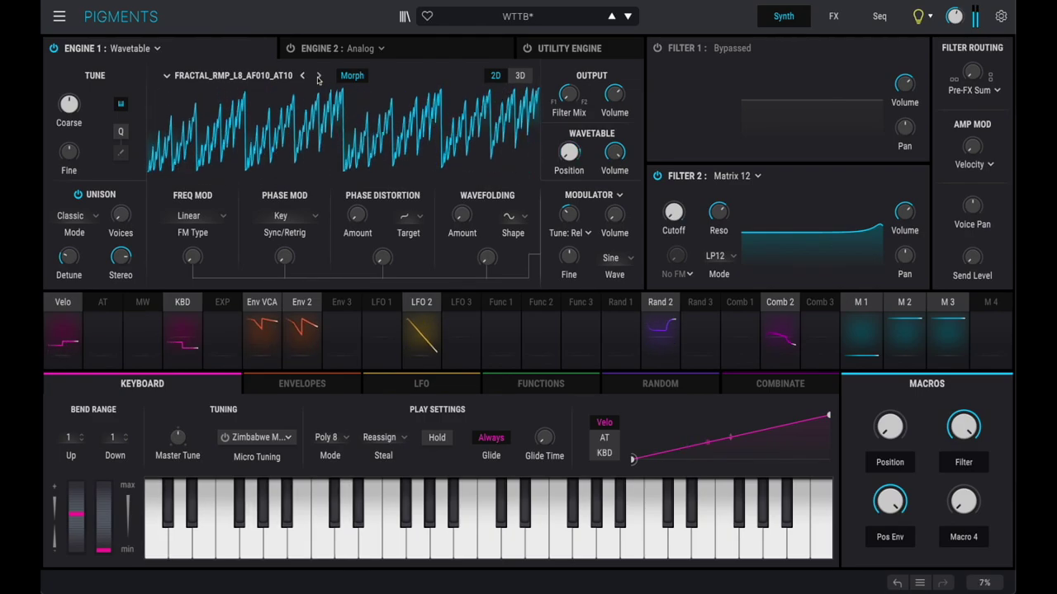
Advance through the fractal_rmp wavetables to FRACTAL_RMP_LF1_LT8_A-080 and show it in the 2D view
click(318, 77)
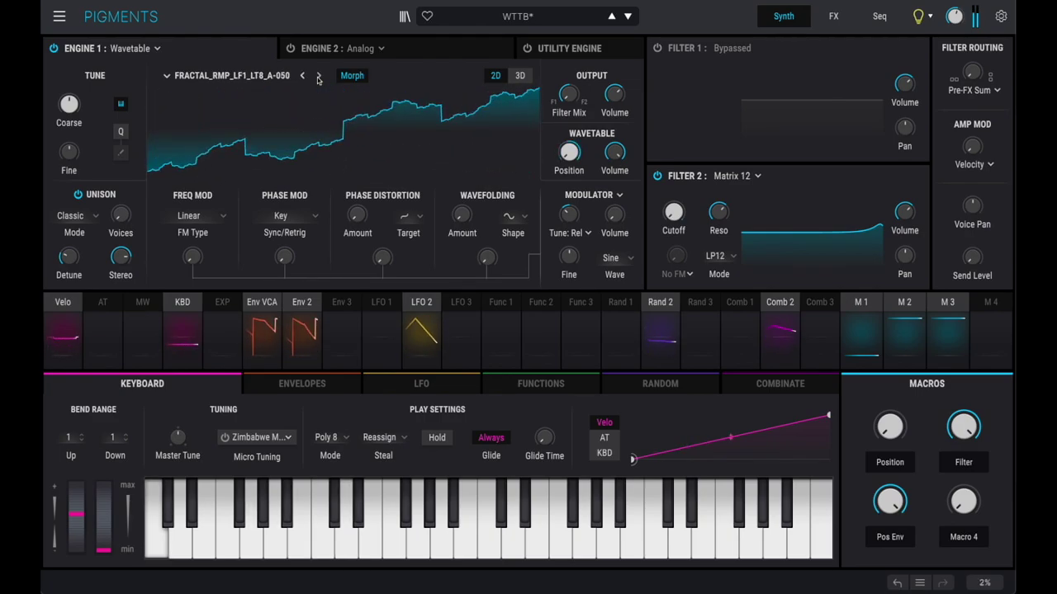
click(351, 76)
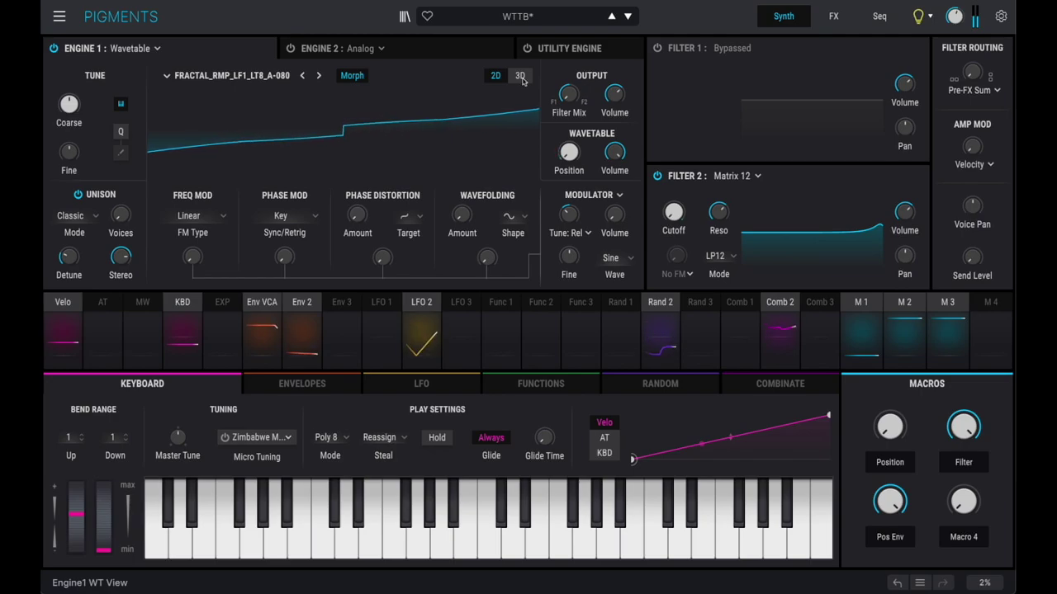
click(495, 75)
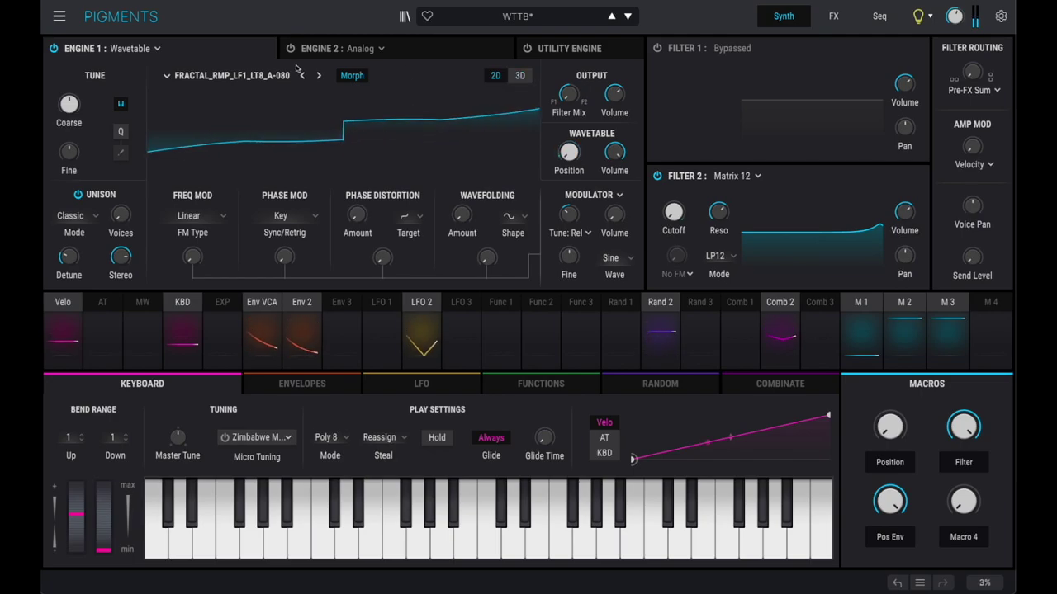
Load fractal_sq3_025_050_L5_AF010_AT100 from farther down the Fractals folder in Engine 1
click(231, 75)
key(Down)
key(Down)
key(Down)
key(Down)
key(Down)
key(Down)
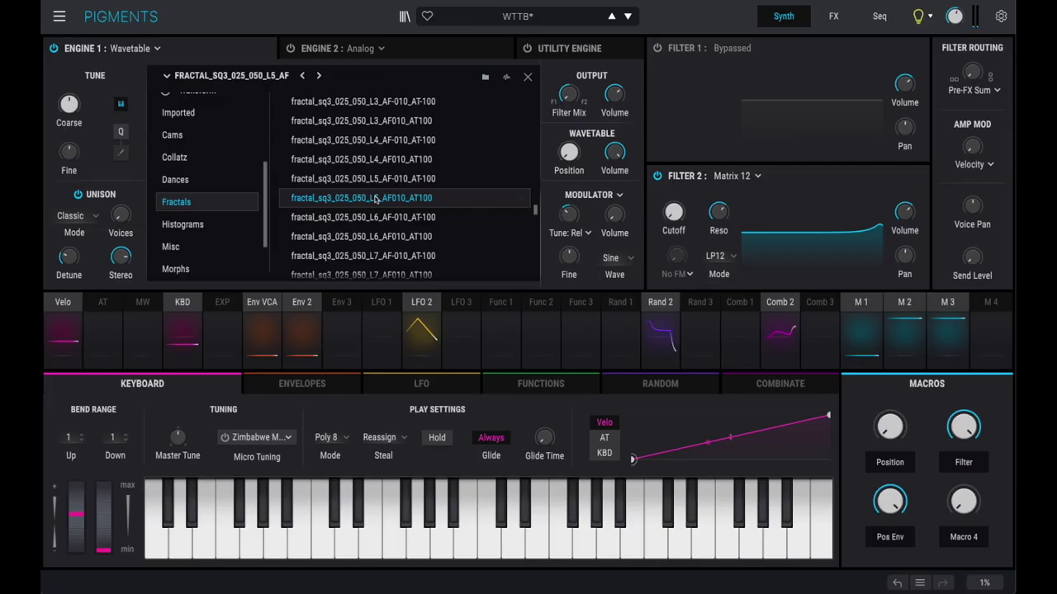
click(375, 199)
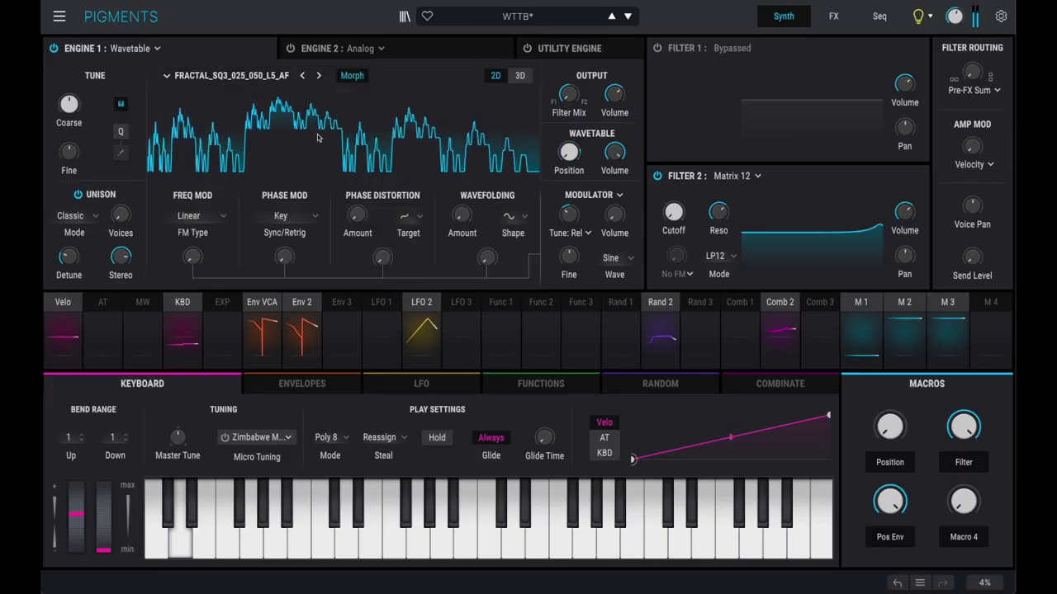
Advance through the fractal_sq3_025_050 wavetables to fractal_sq3_025_075 level L3, stepping back to its AF-010 version
click(318, 76)
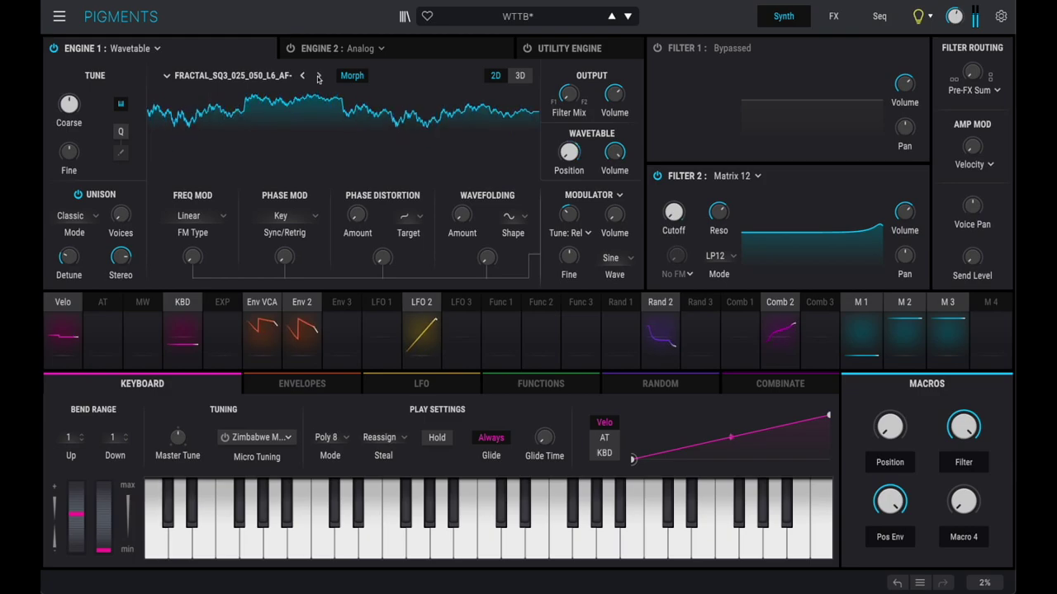
click(319, 76)
click(319, 76)
click(319, 76)
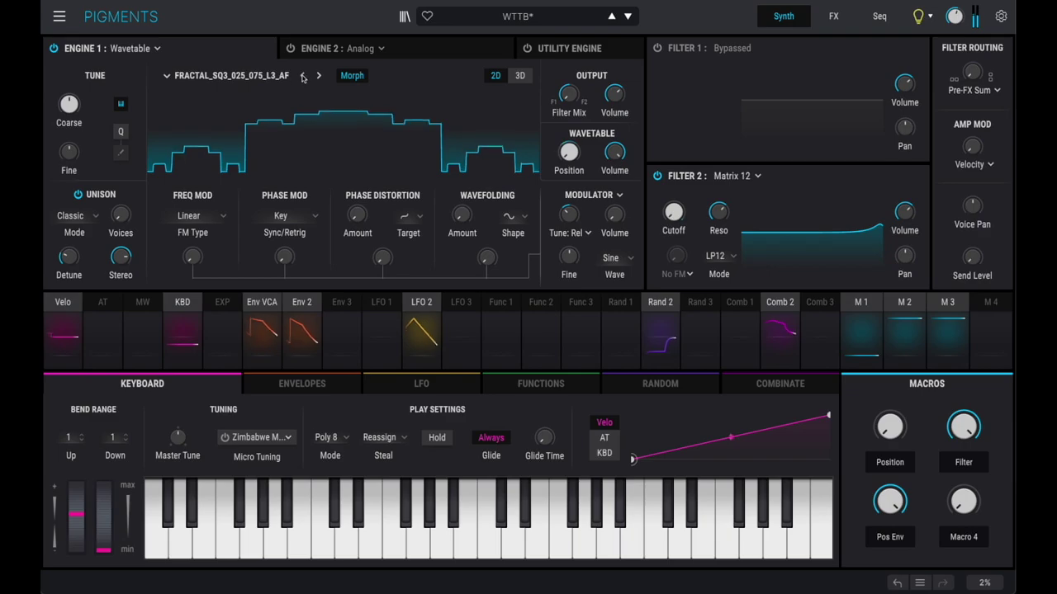
click(303, 76)
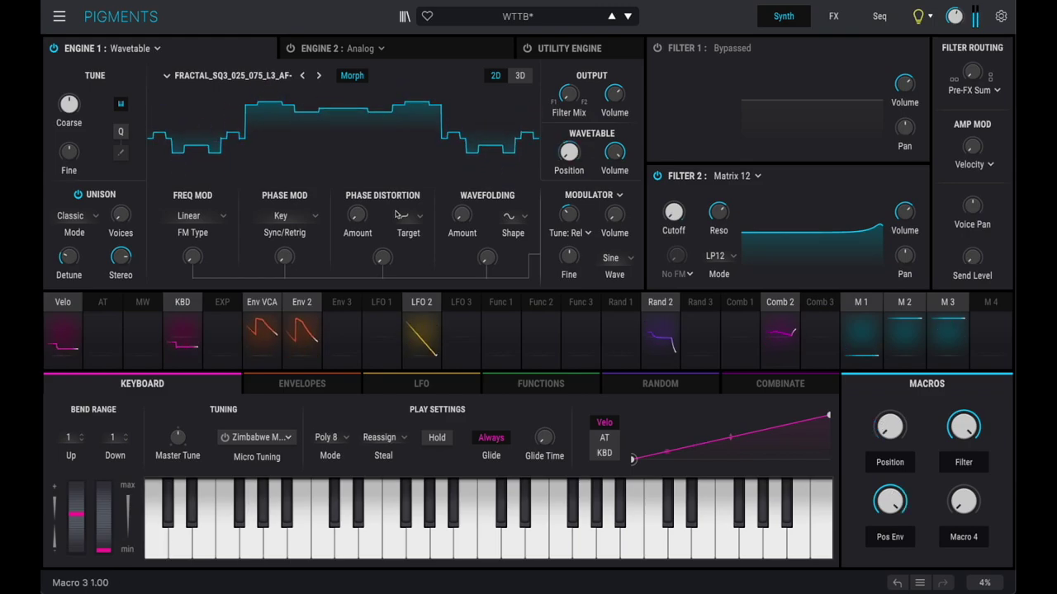
Load the fractal_sq3_025_075 level L7 wavetable from the Fractals folder in Engine 1
click(298, 75)
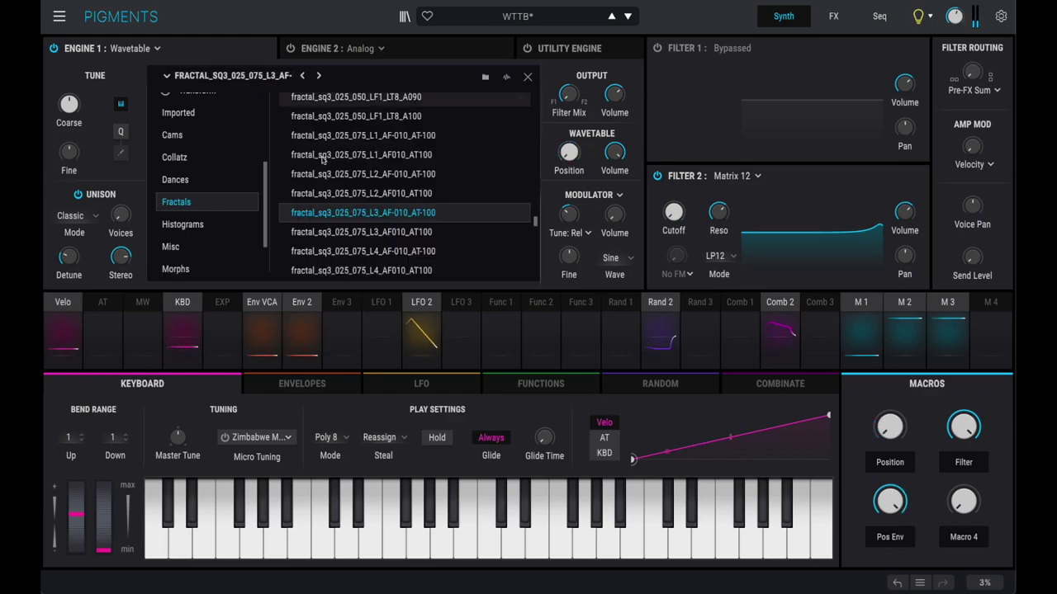
scroll(395, 191, down, 3)
double_click(394, 191)
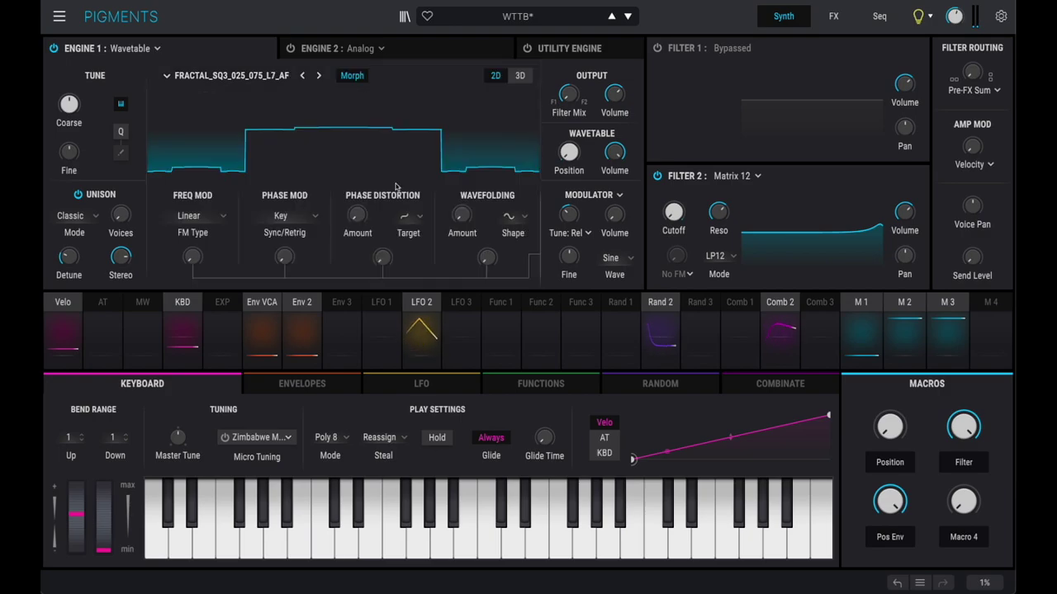
Advance past fractal_sq3_025_075_LF1 to FRACTAL_SQ3_033_067_L3 and inspect it in 3D before returning to the 2D view
click(321, 76)
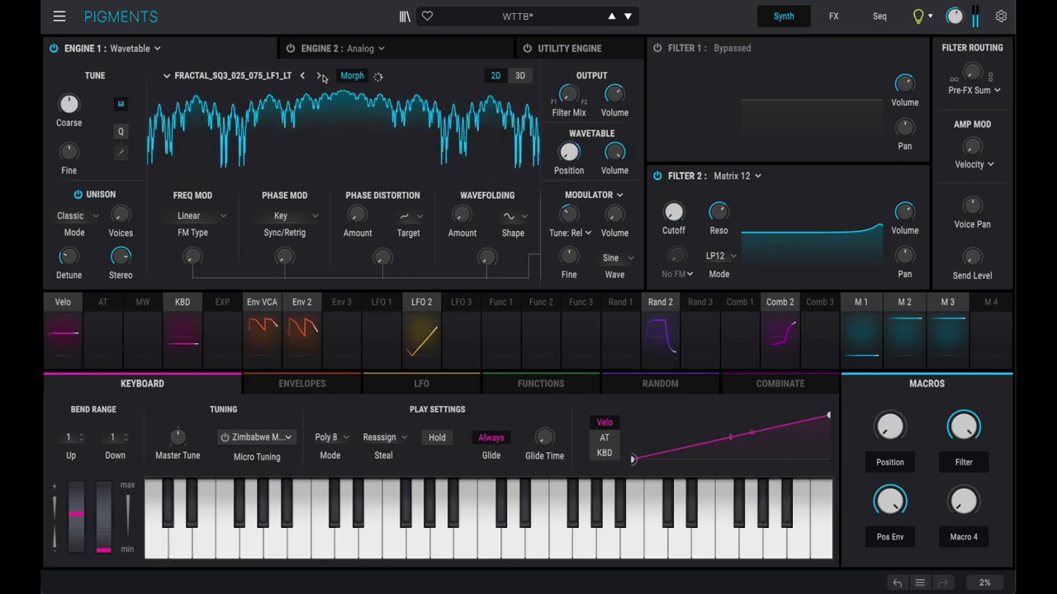
click(321, 76)
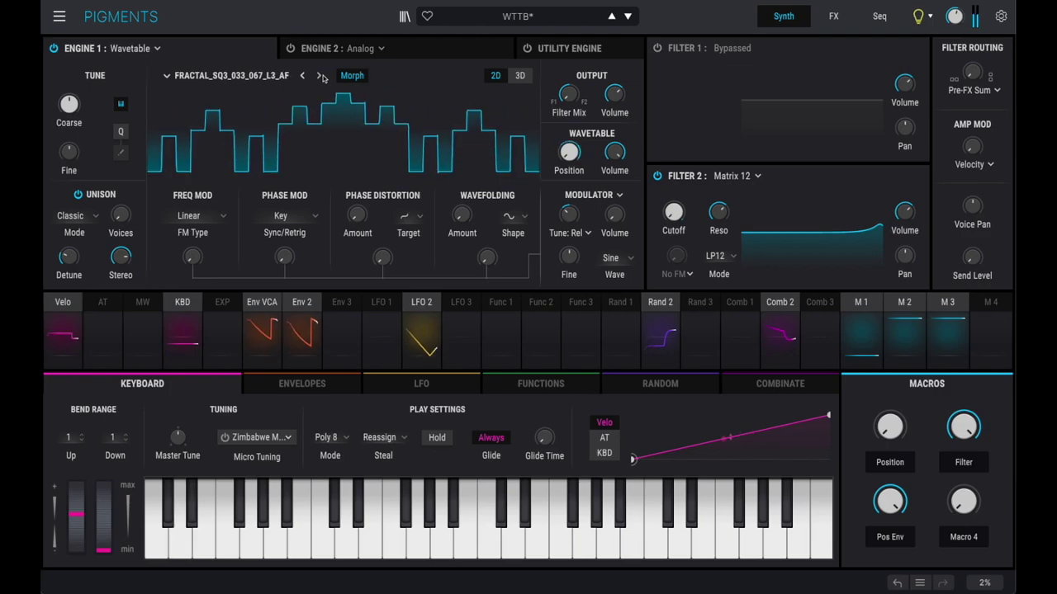
click(520, 75)
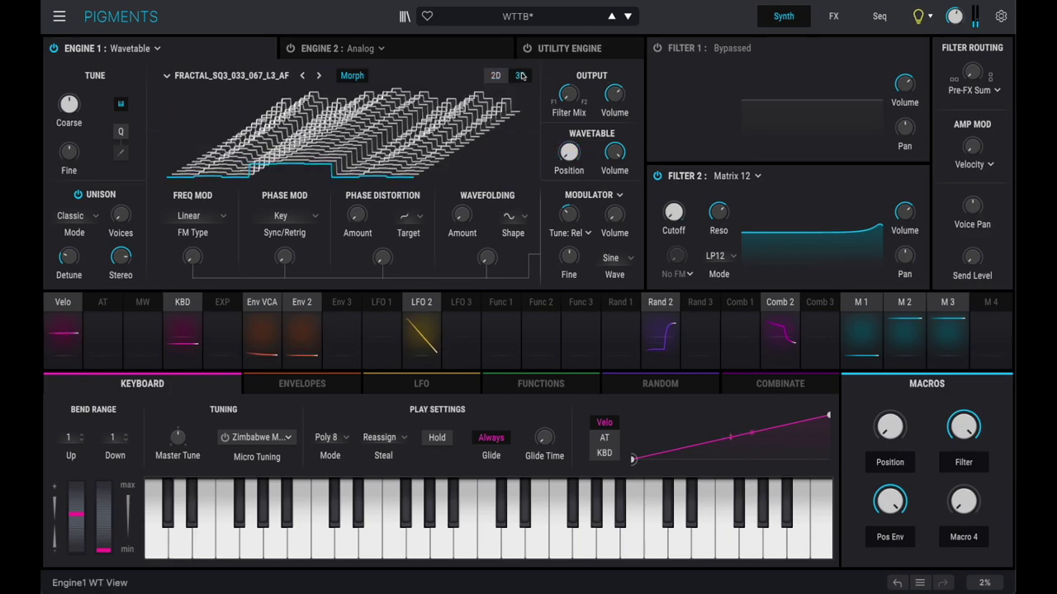
click(495, 75)
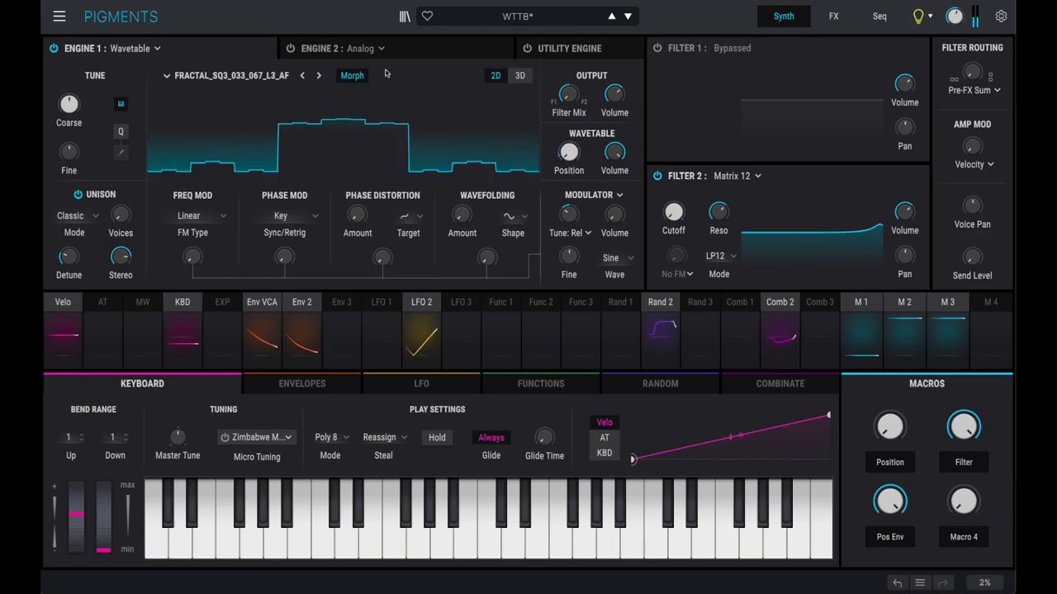
Advance to fractal_sq3_033_067_L6_AF010_AT100, and load fractal_sq3_033_067_LF1_LT8_A-090 from the Fractals folder
click(320, 76)
click(320, 75)
click(320, 76)
click(320, 76)
click(231, 75)
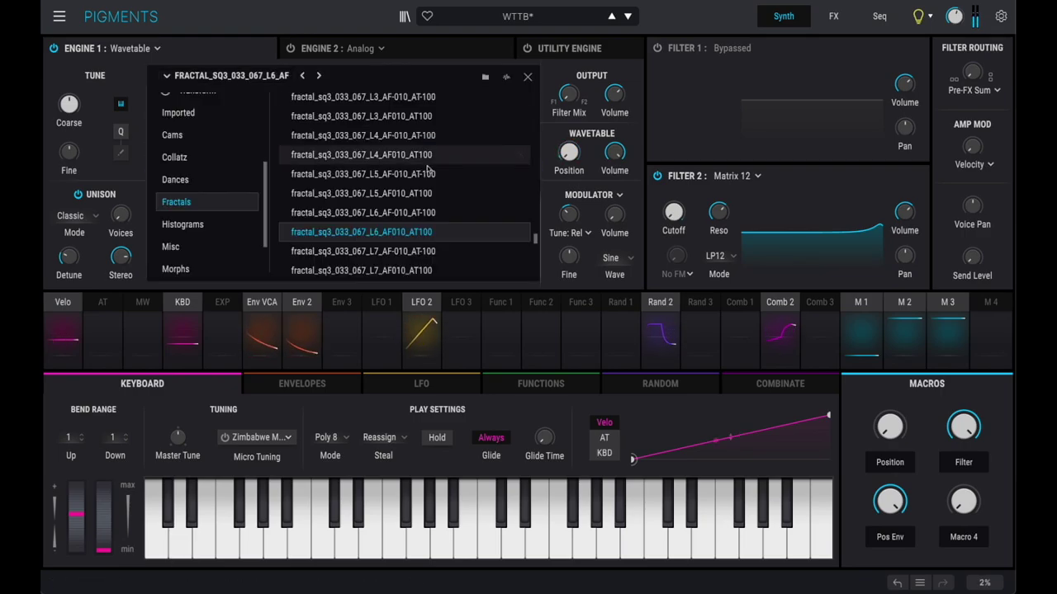
scroll(422, 169, down, 5)
click(369, 181)
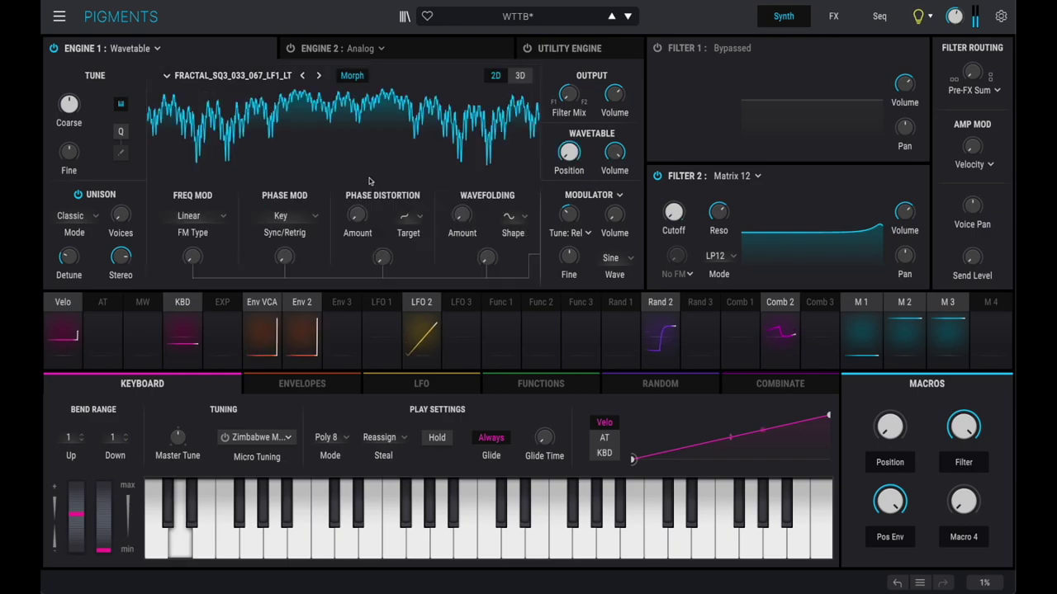
Load the fractal_sq3_038_088 level L8 wavetable from the Fractals folder and move on to a fractal_sq3_038_088_LF1 wavetable
click(419, 153)
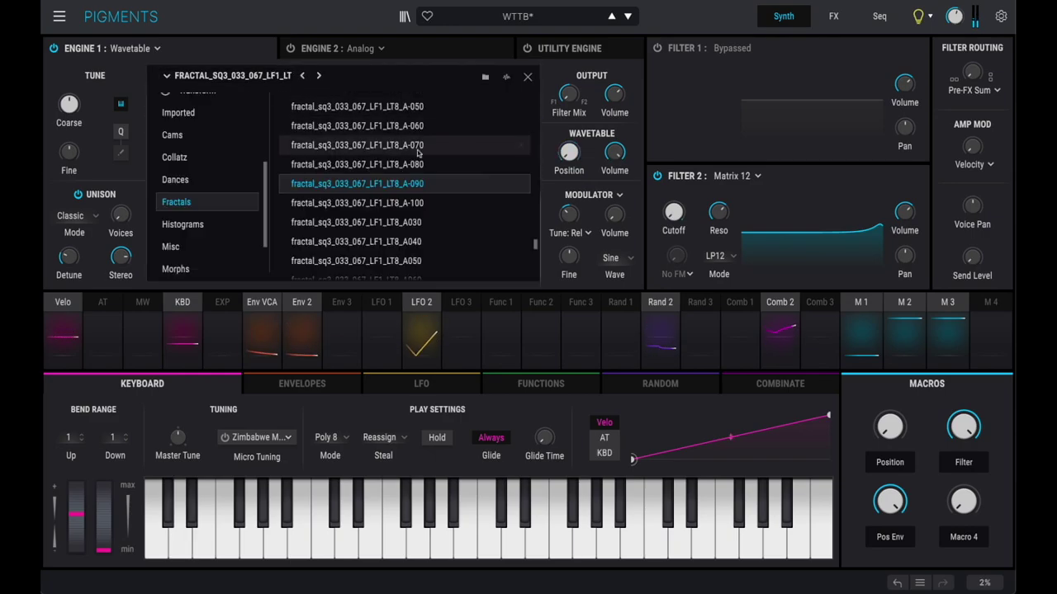
scroll(418, 153, down, 10)
scroll(419, 153, down, 2)
click(363, 163)
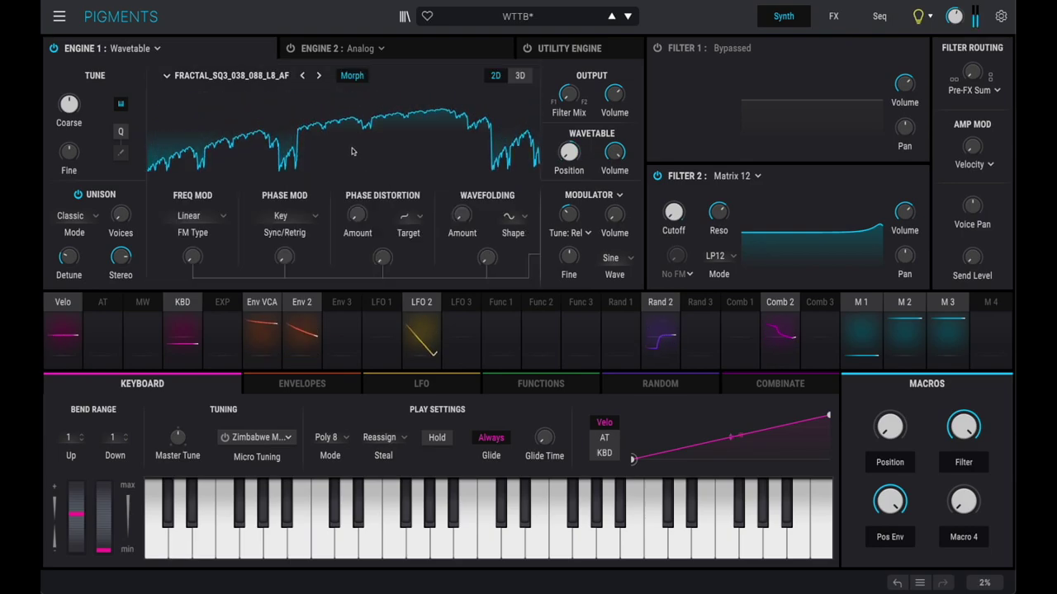
click(302, 75)
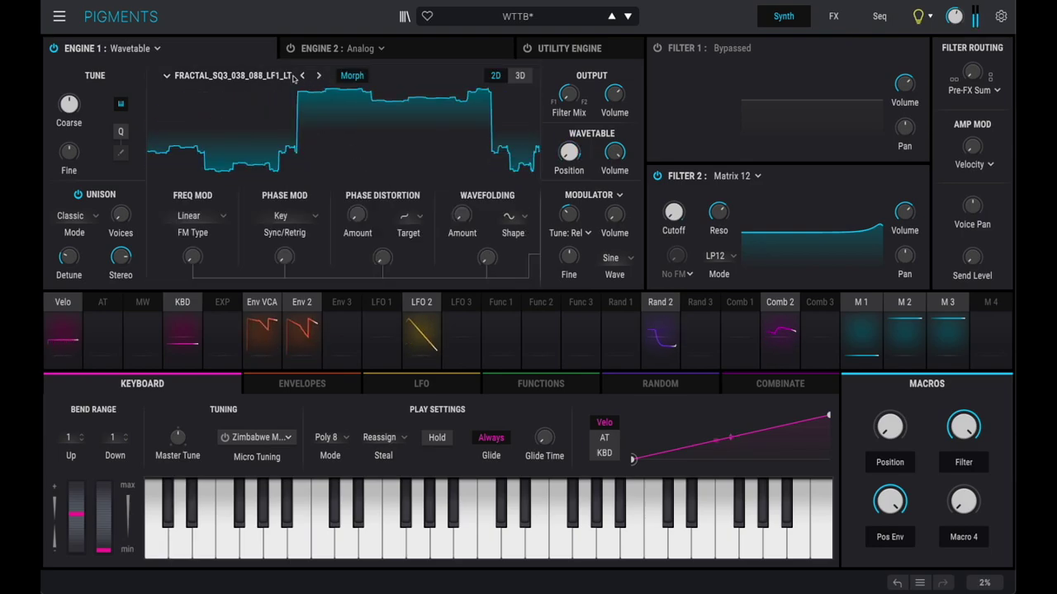
Load fractal_tri_LF1_LT4_A080 from near the end of the Fractals folder in Engine 1
click(293, 76)
scroll(386, 183, down, 4)
scroll(385, 183, down, 8)
scroll(369, 148, down, 2)
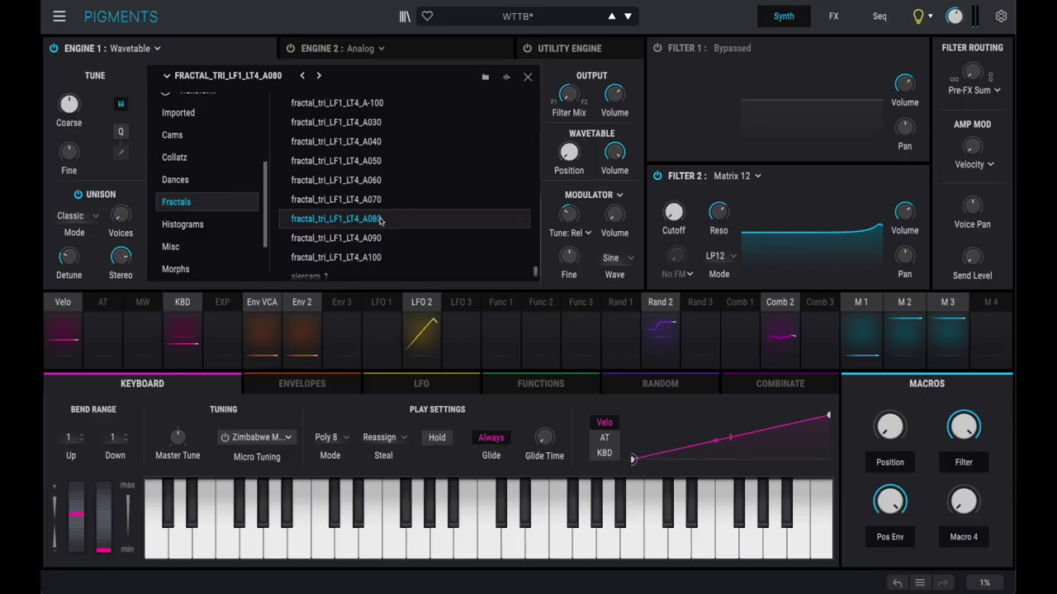
double_click(380, 213)
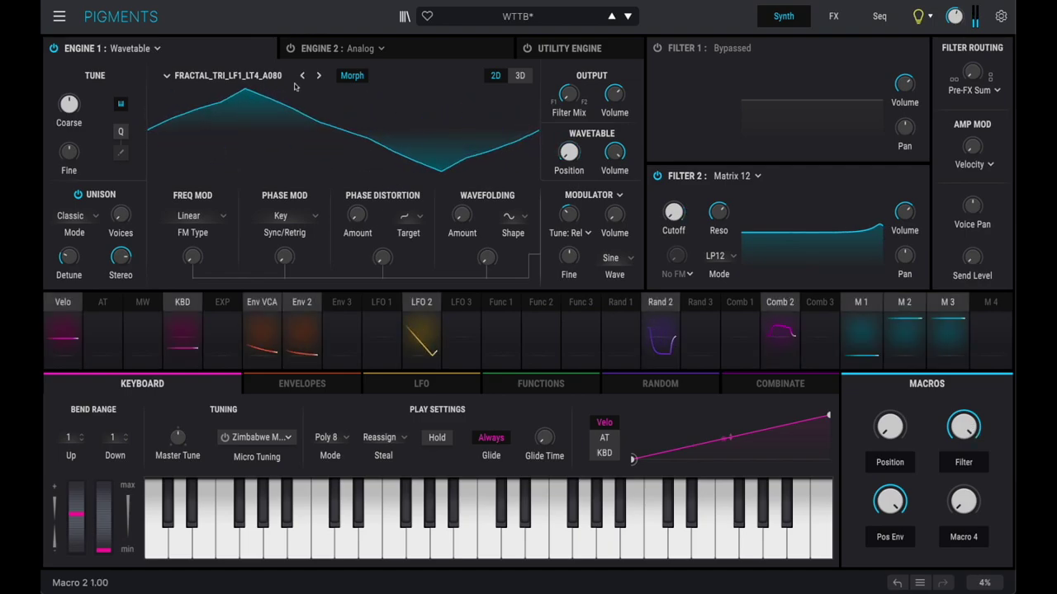
Load siercarp_1 from the end of the Fractals folder and inspect it in the 3D view
click(256, 77)
scroll(426, 196, down, 5)
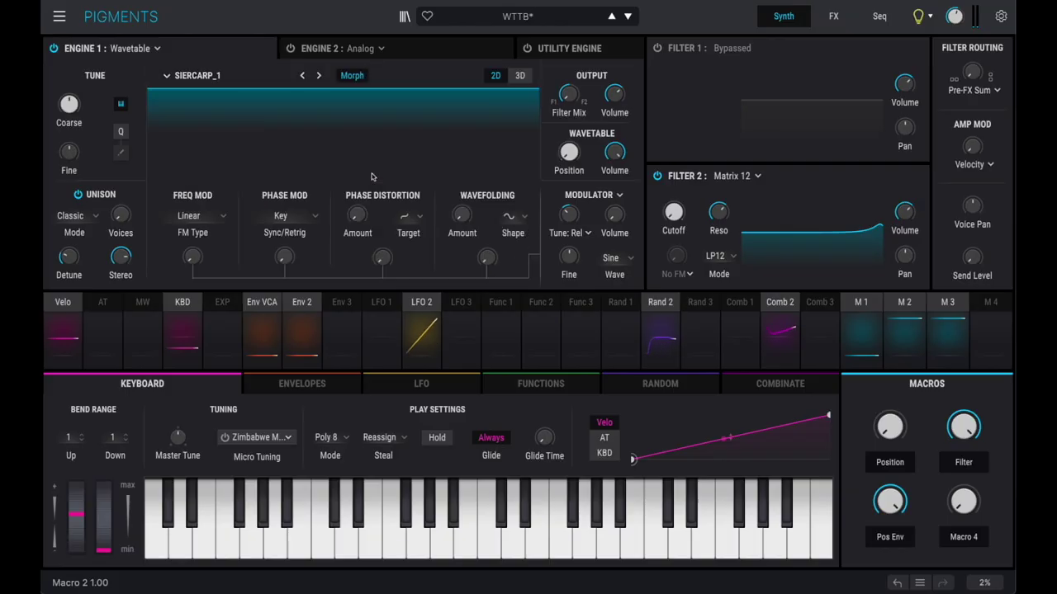
click(520, 76)
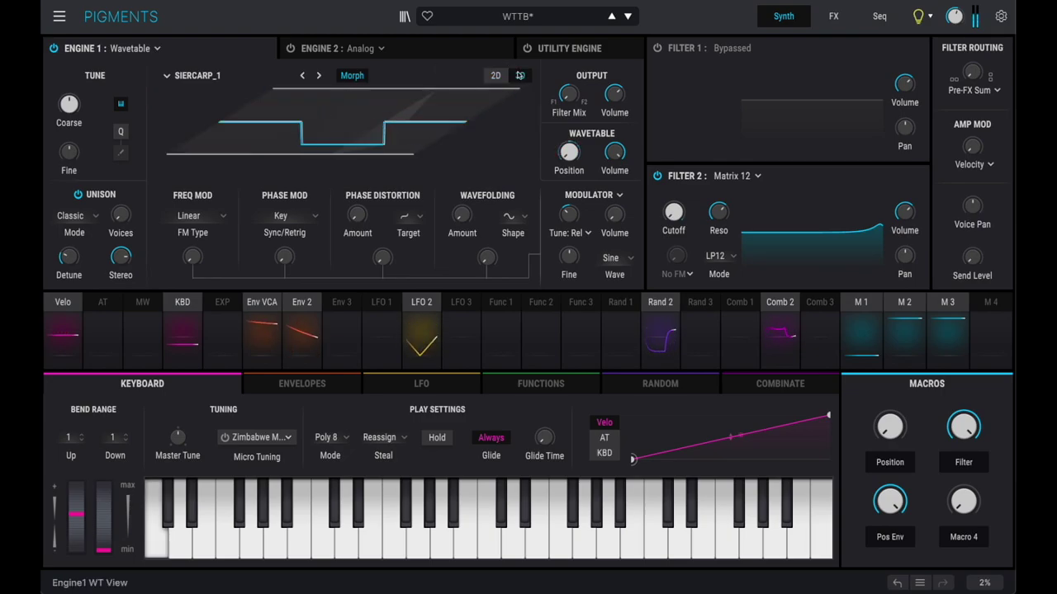
Advance to SIERCARP_2, inspect it in 3D and return to the 2D view
click(351, 77)
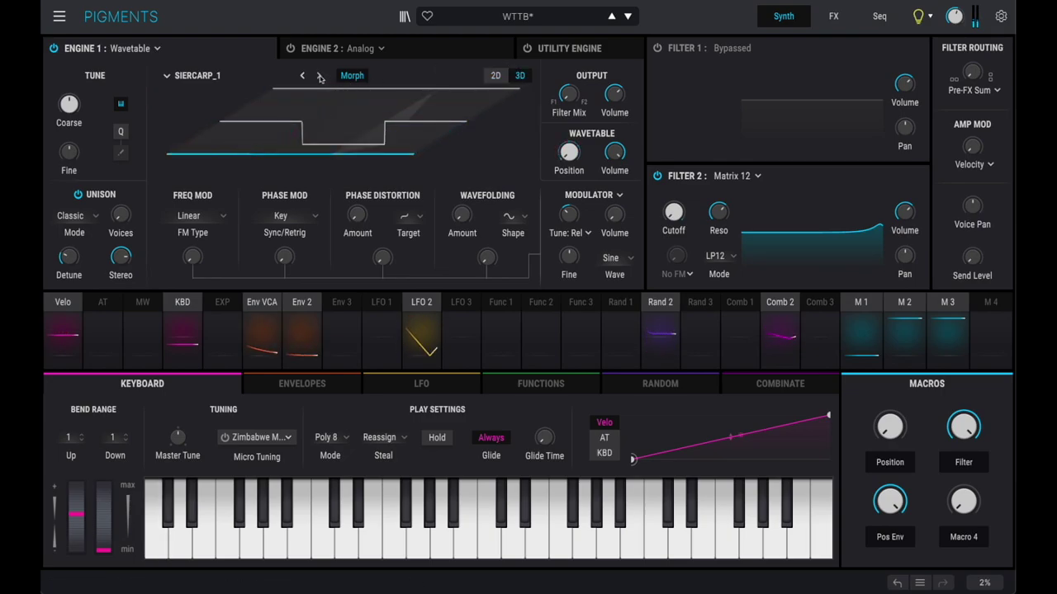
click(320, 76)
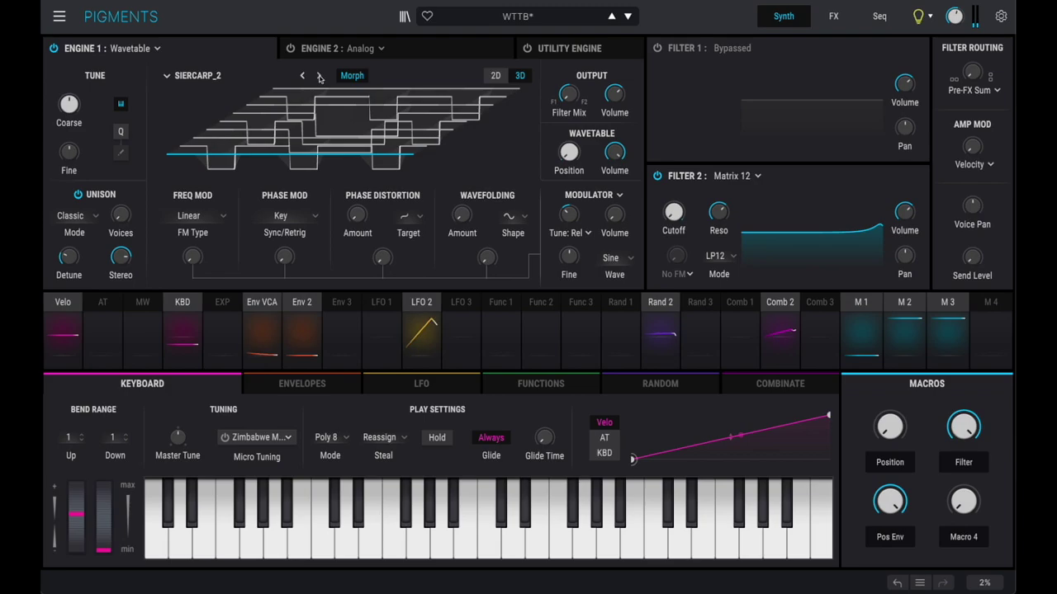
click(496, 76)
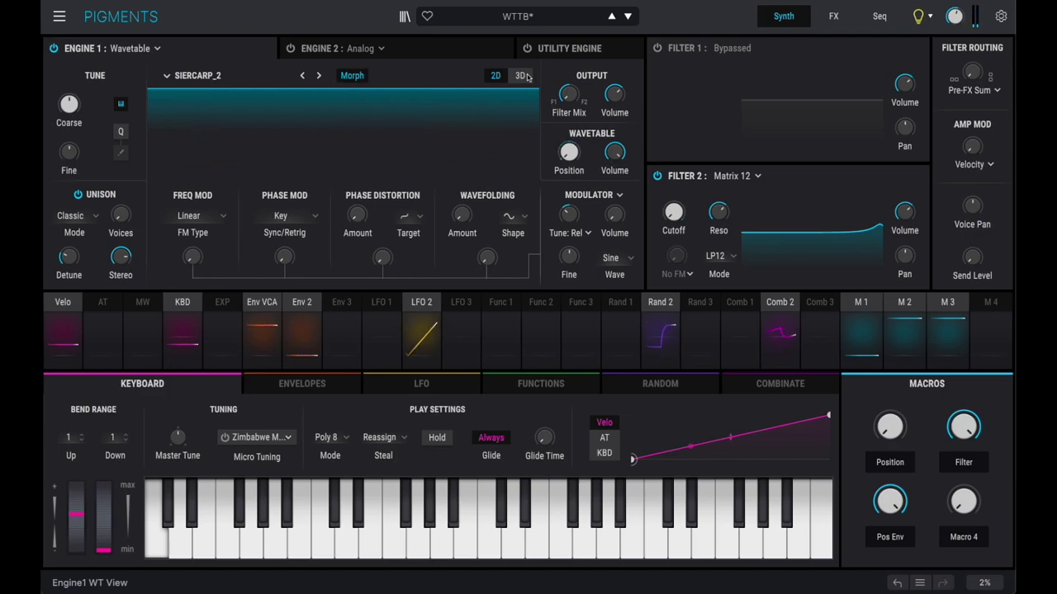
Advance from SIERCARP_2 to SIERCARP_3 and SIERCARP_4, comparing their waveforms in the 2D and 3D views
click(522, 75)
click(320, 76)
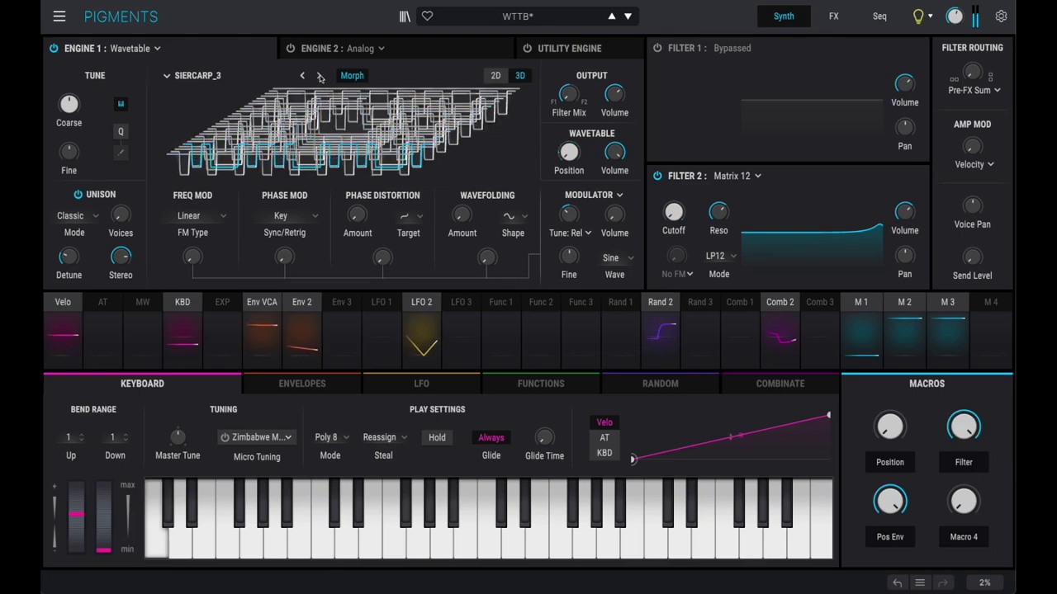
click(495, 78)
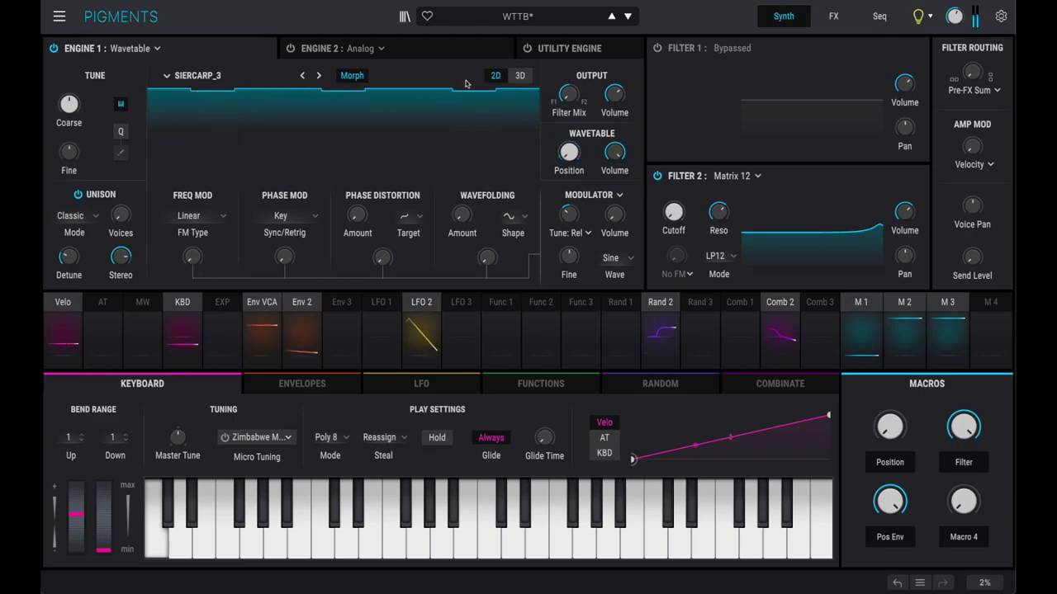
click(386, 95)
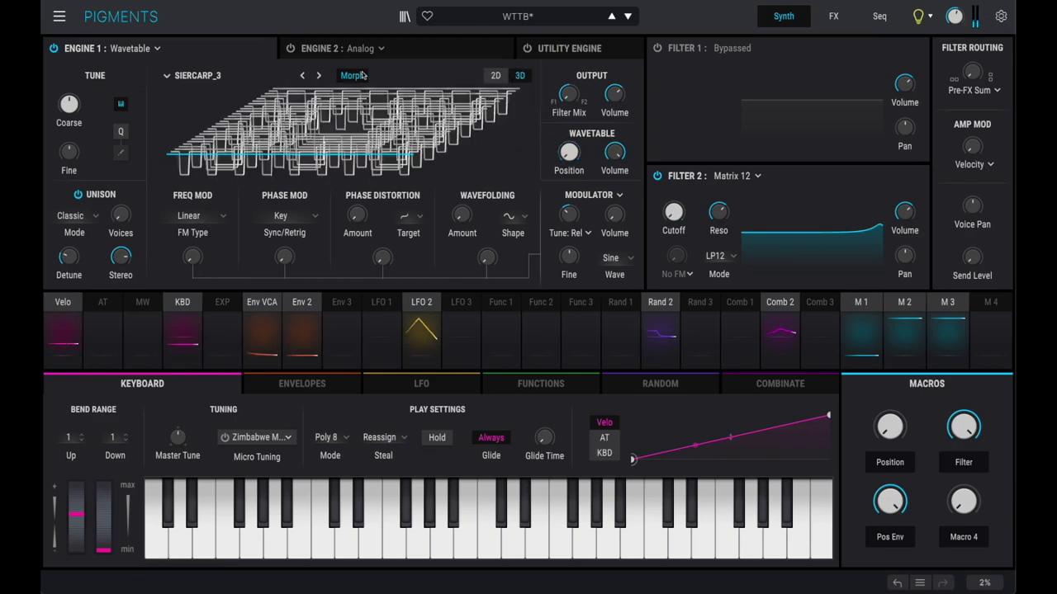
click(320, 76)
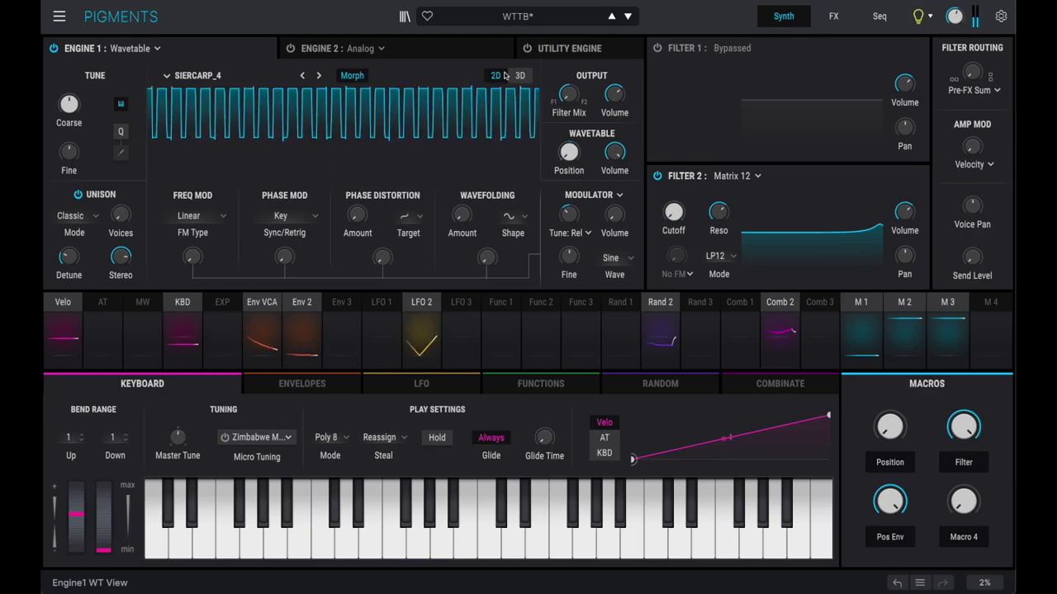
click(520, 75)
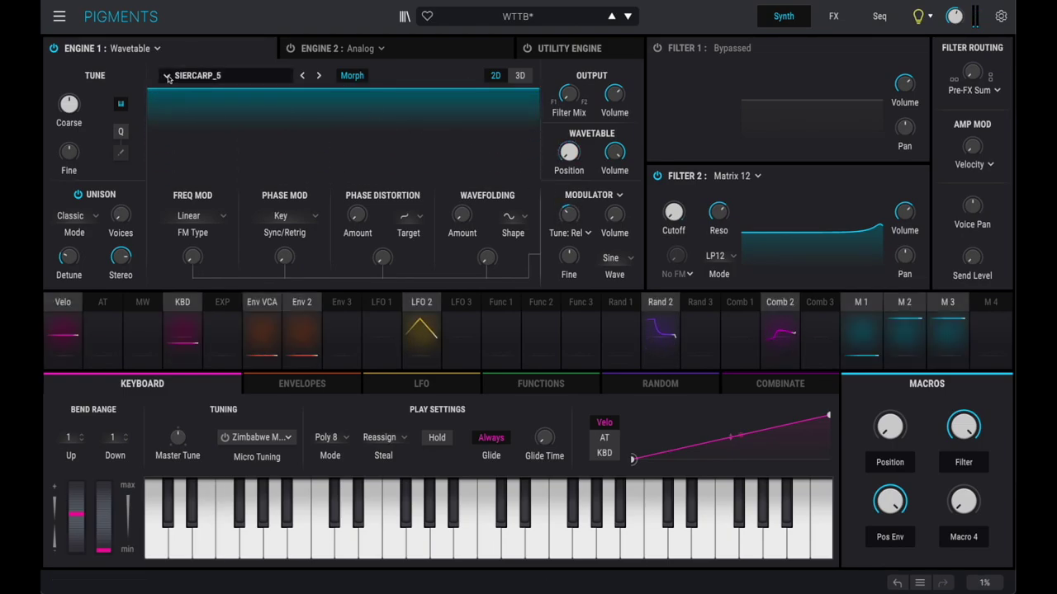
Load binary_vgn2m010 from the Histograms folder in Engine 1 and step forward to binary_vgn2m050
click(168, 77)
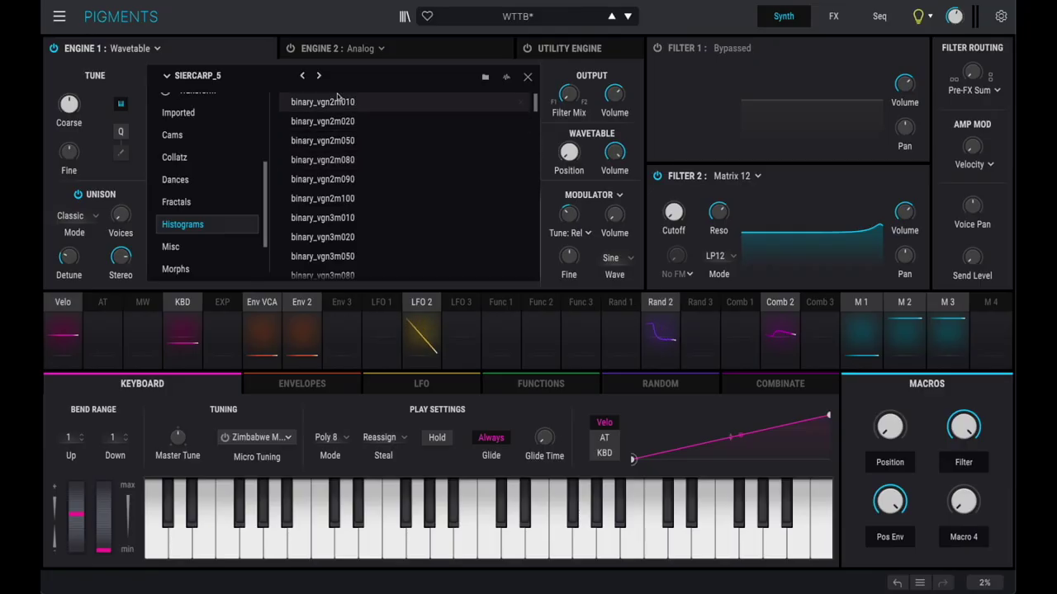
double_click(347, 102)
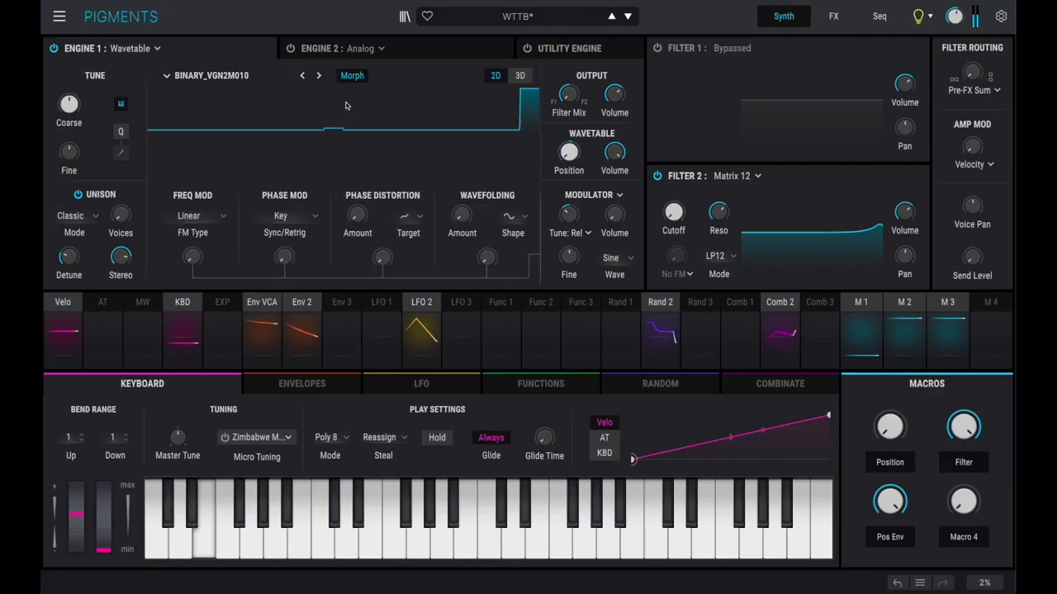
click(319, 76)
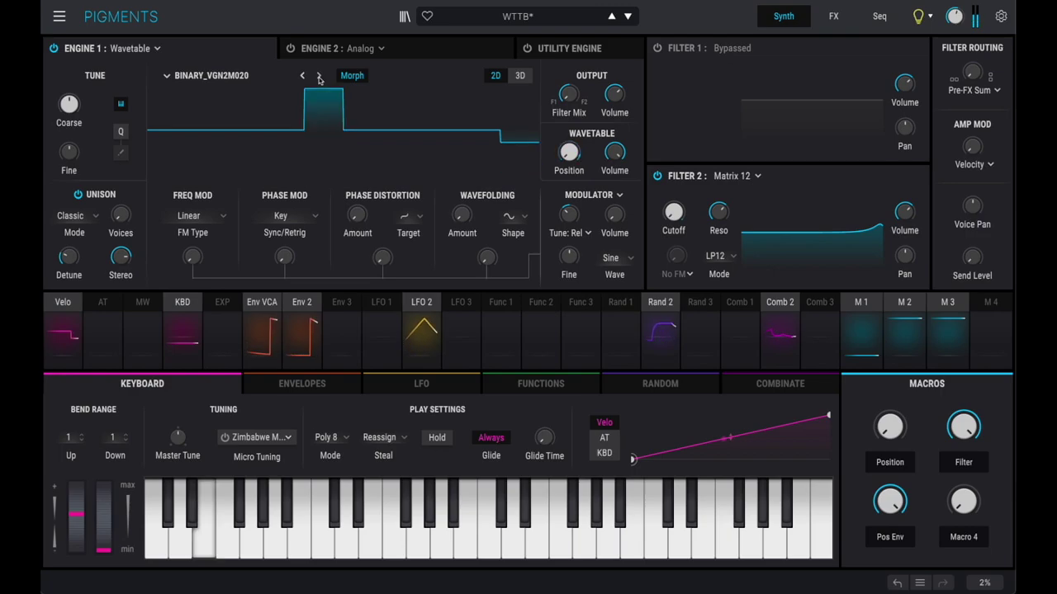
click(319, 76)
click(318, 76)
click(319, 76)
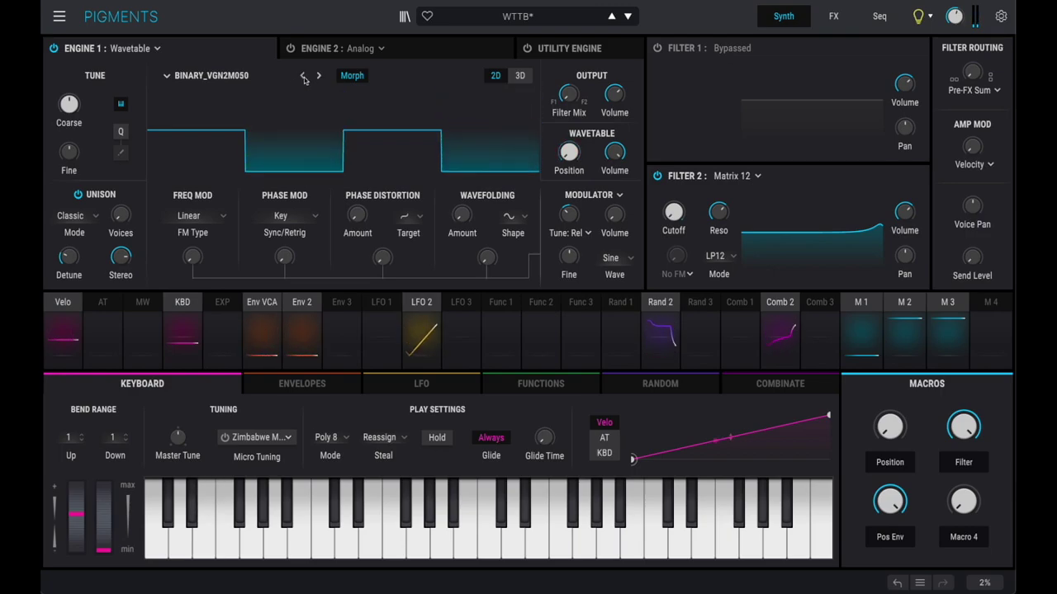
Load the binary_vgn3m050 wavetable from the Histograms folder
click(230, 78)
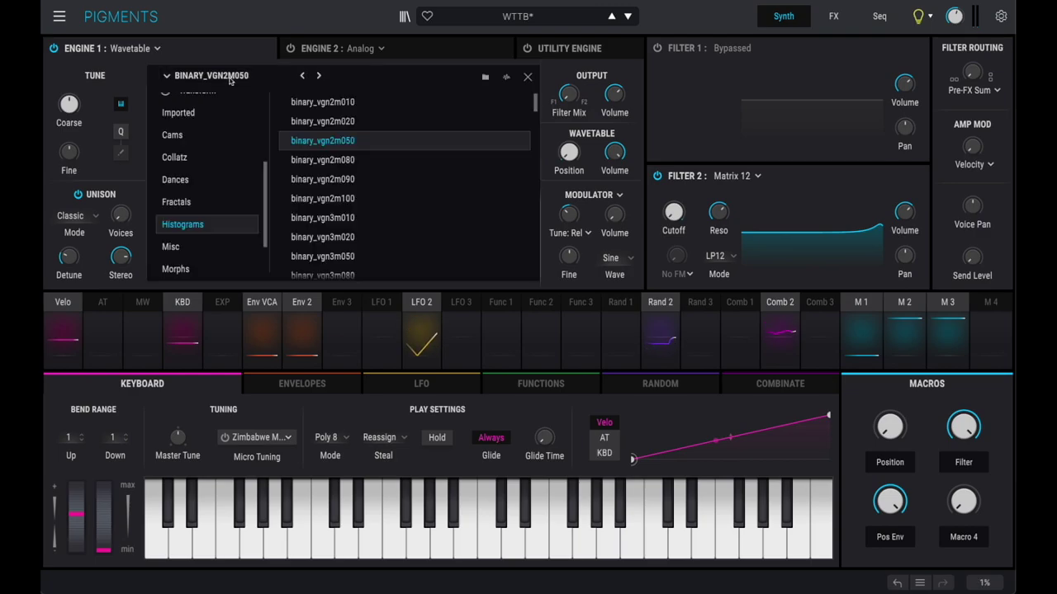
scroll(367, 224, down, 1)
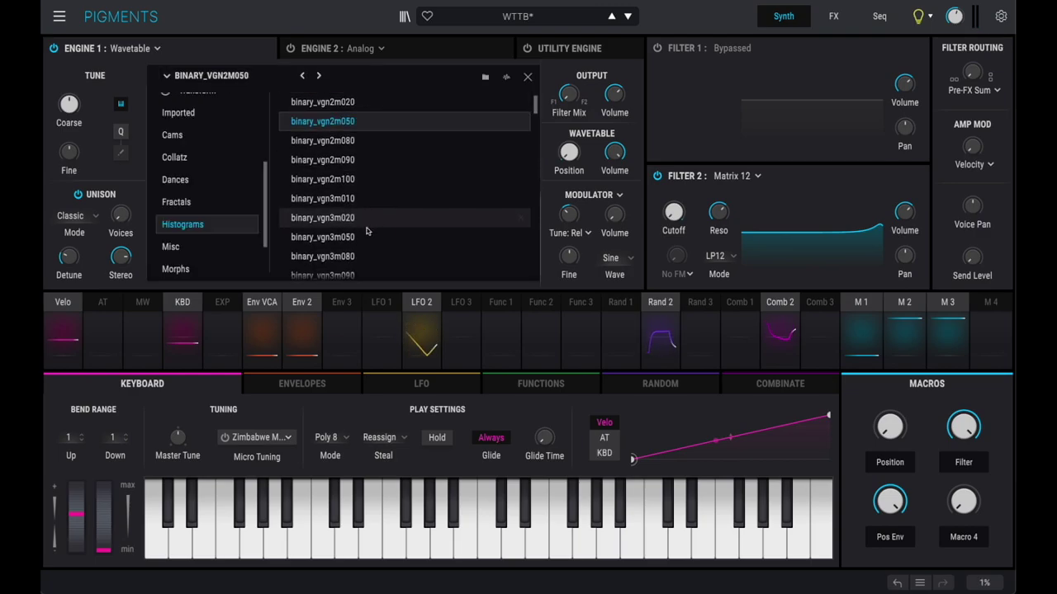
double_click(366, 238)
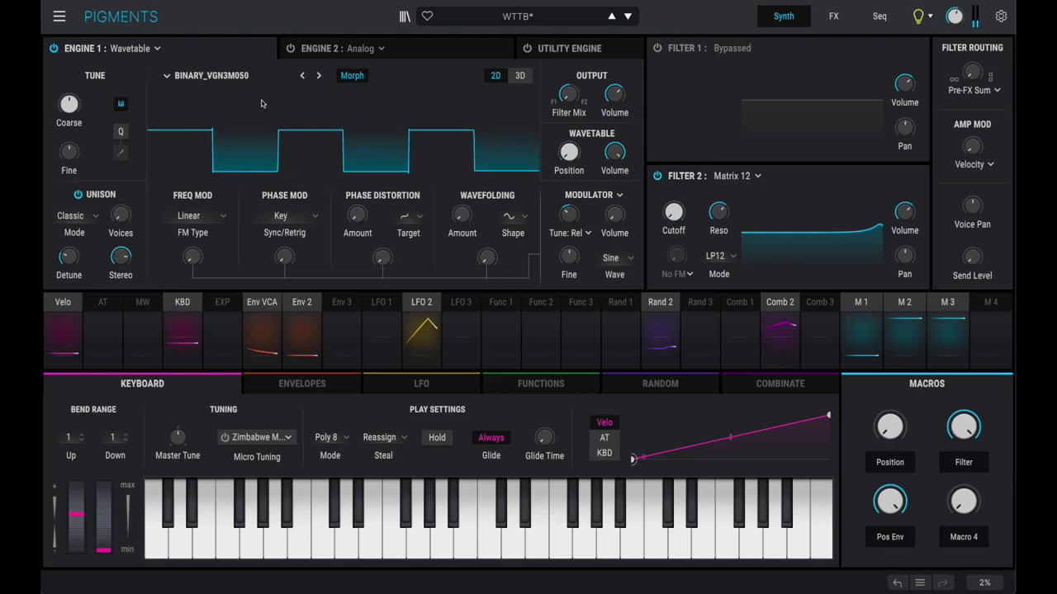
Load binary_vgn4m050 from the Histograms folder, inspect it in 3D and return to the 2D view
click(247, 79)
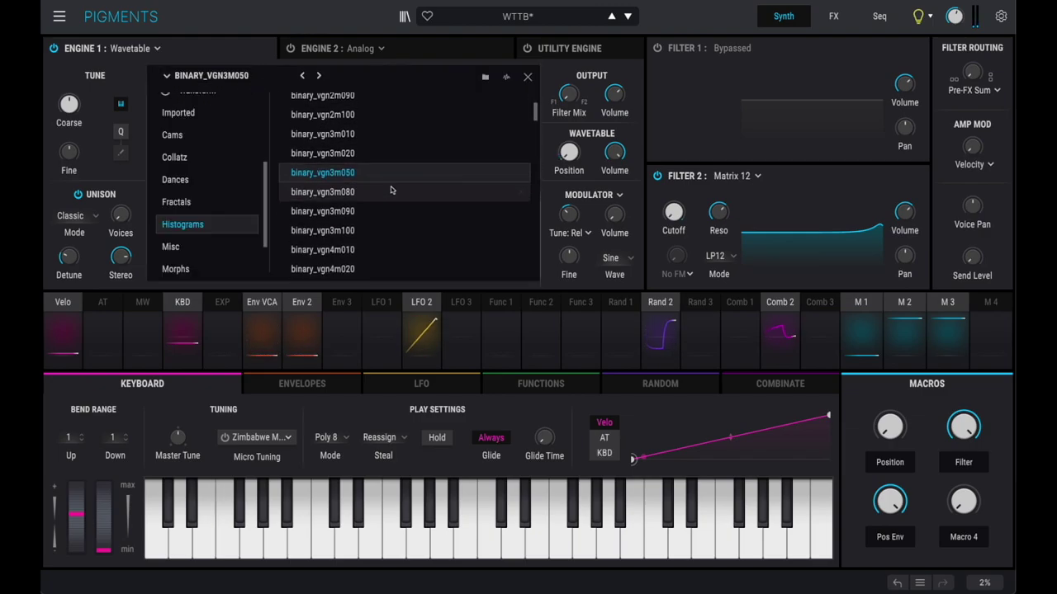
scroll(380, 191, down, 2)
scroll(369, 248, down, 1)
click(357, 246)
click(527, 77)
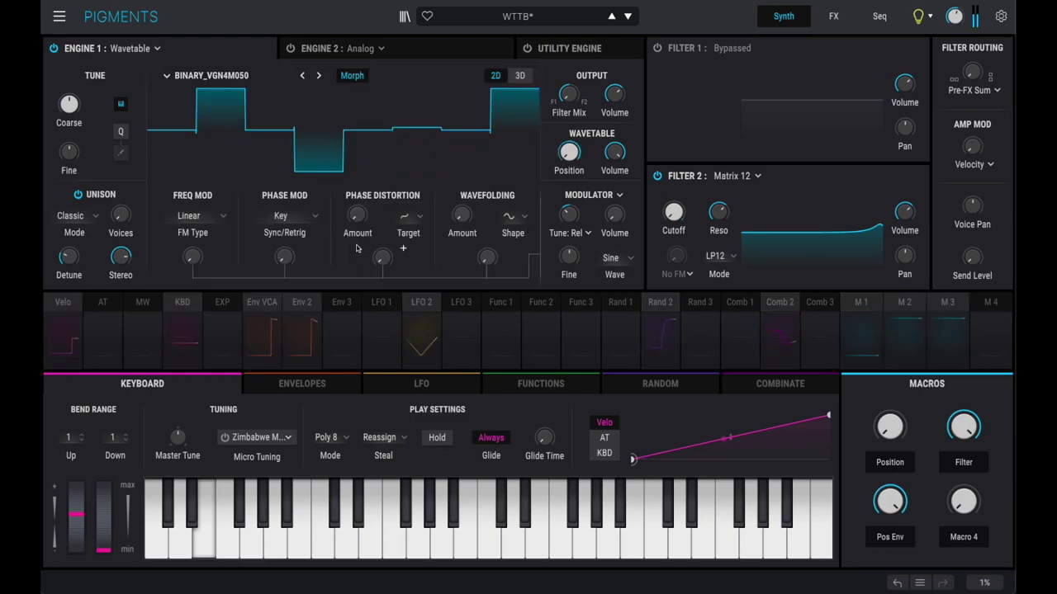
click(518, 76)
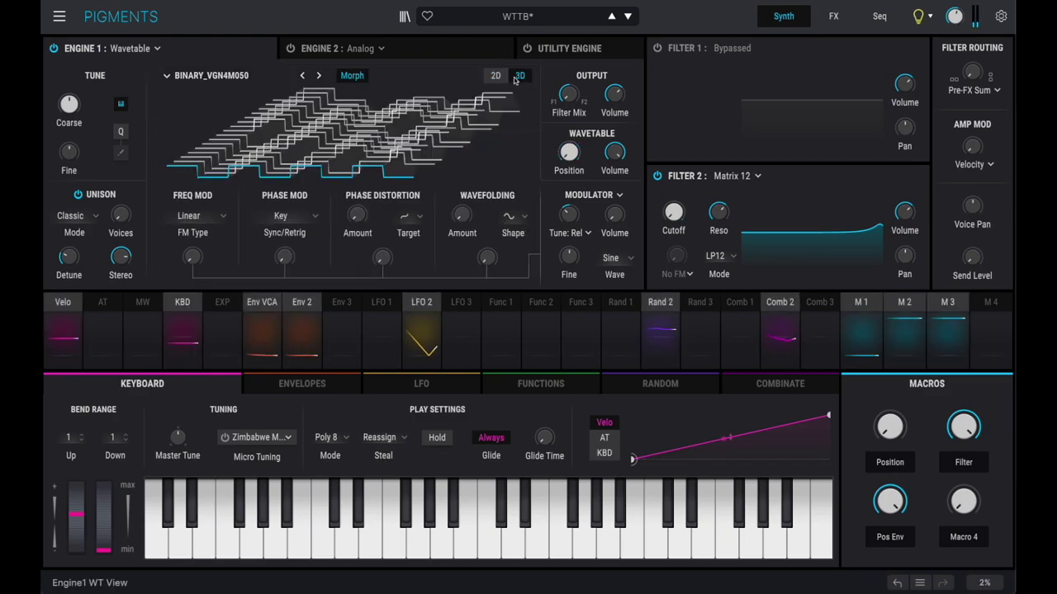
click(515, 78)
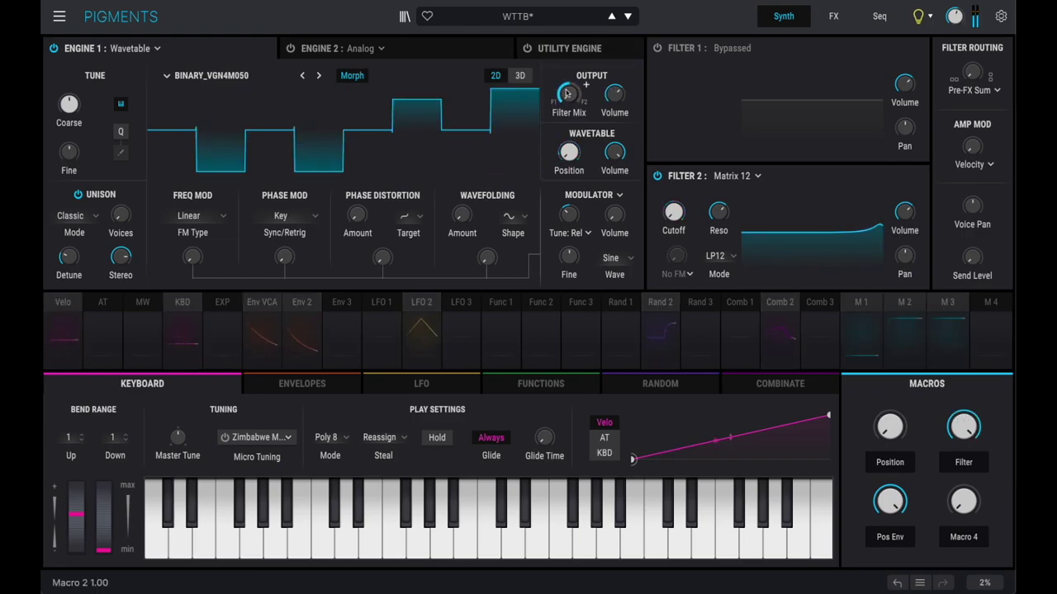
Load the binary_vgn5m050 wavetable from further down the Histograms folder
click(391, 178)
scroll(391, 189, down, 4)
click(365, 206)
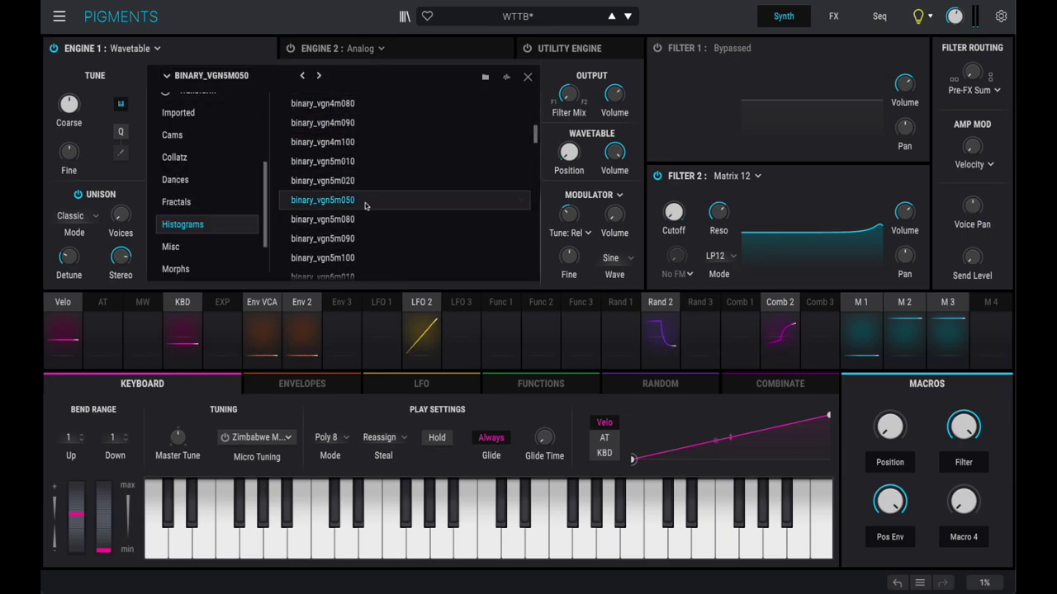
click(365, 205)
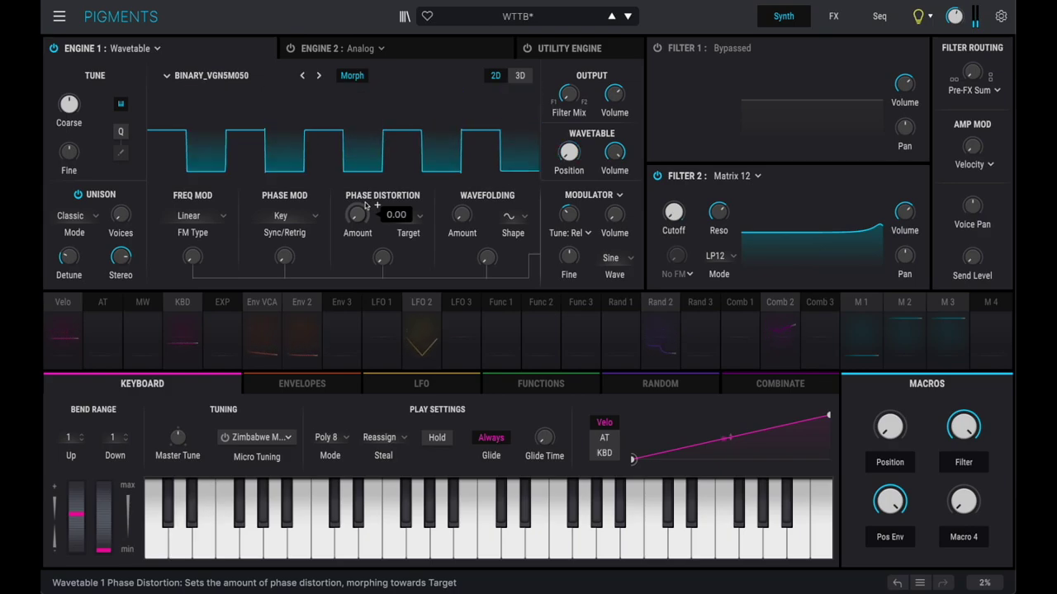
Load binary_vgn8m050 from the Histograms folder and step forward to binary_vsn2m100
click(251, 79)
scroll(373, 177, down, 3)
scroll(374, 180, down, 8)
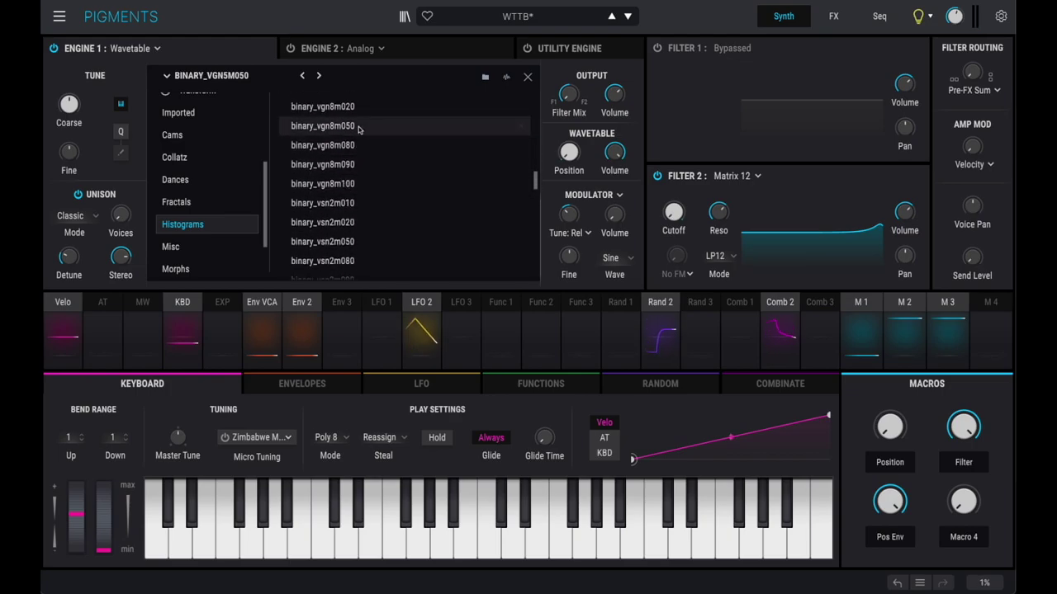
click(358, 126)
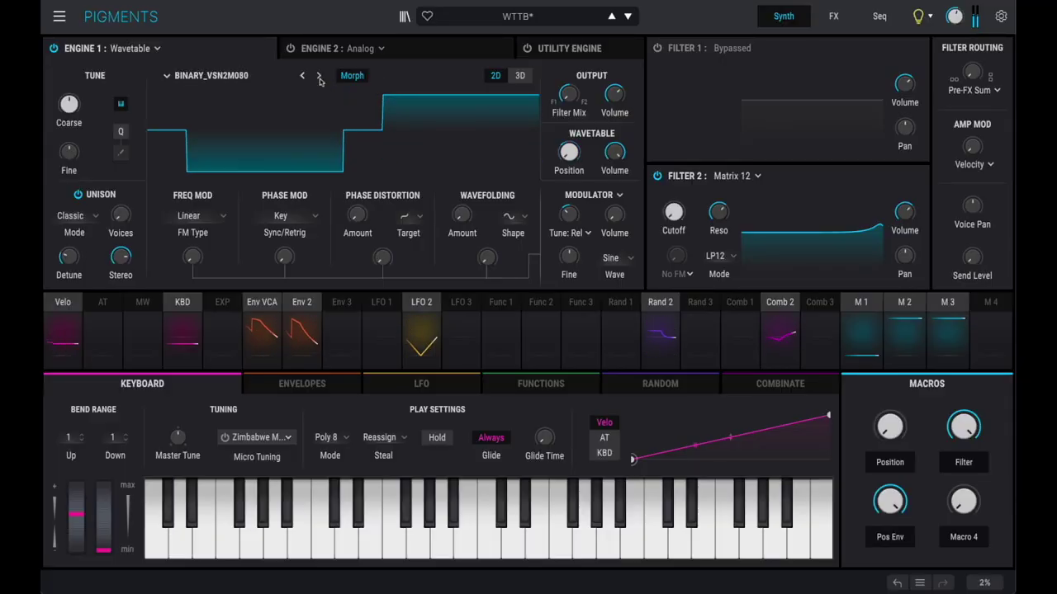
click(320, 76)
click(319, 76)
Load the binary_vsn5m050 wavetable from the Histograms folder in Engine 1
click(402, 131)
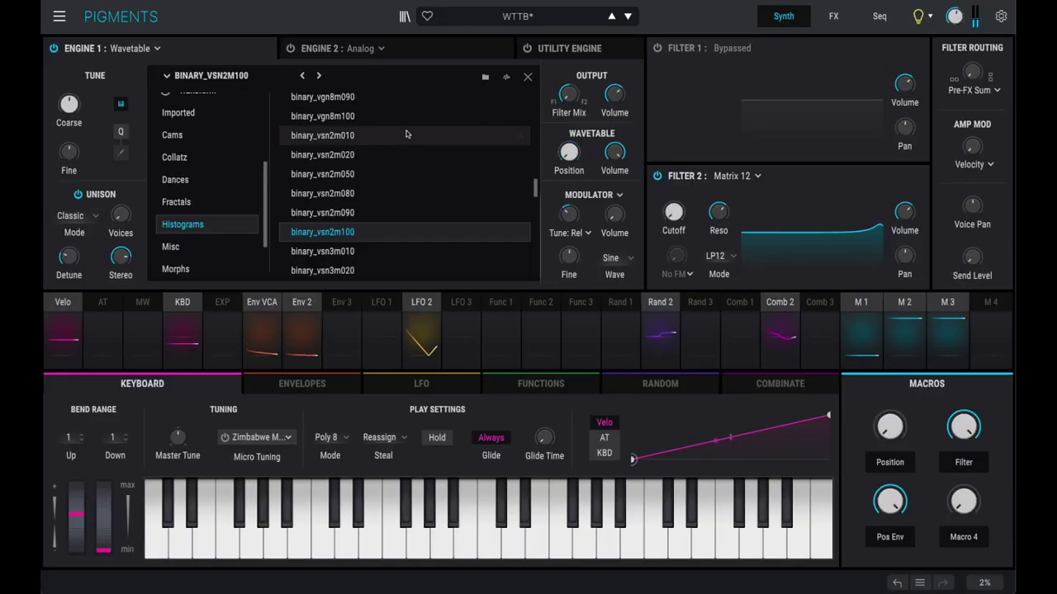
scroll(430, 161, down, 5)
scroll(430, 161, down, 3)
click(368, 161)
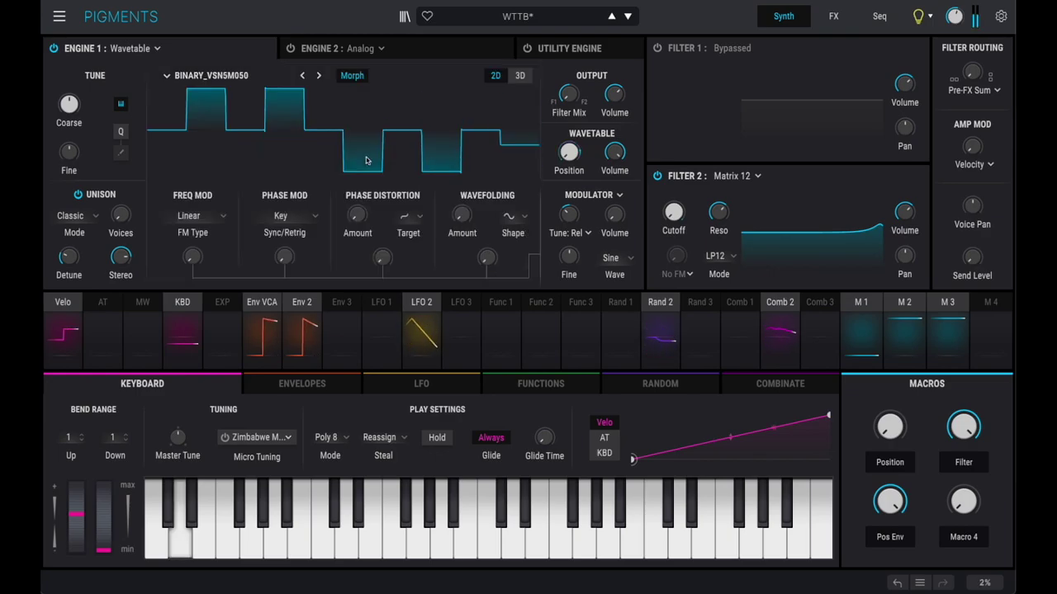
click(367, 161)
Load perm_n2 from the end of the Histograms folder and compare its 2D and 3D views
scroll(391, 153, down, 6)
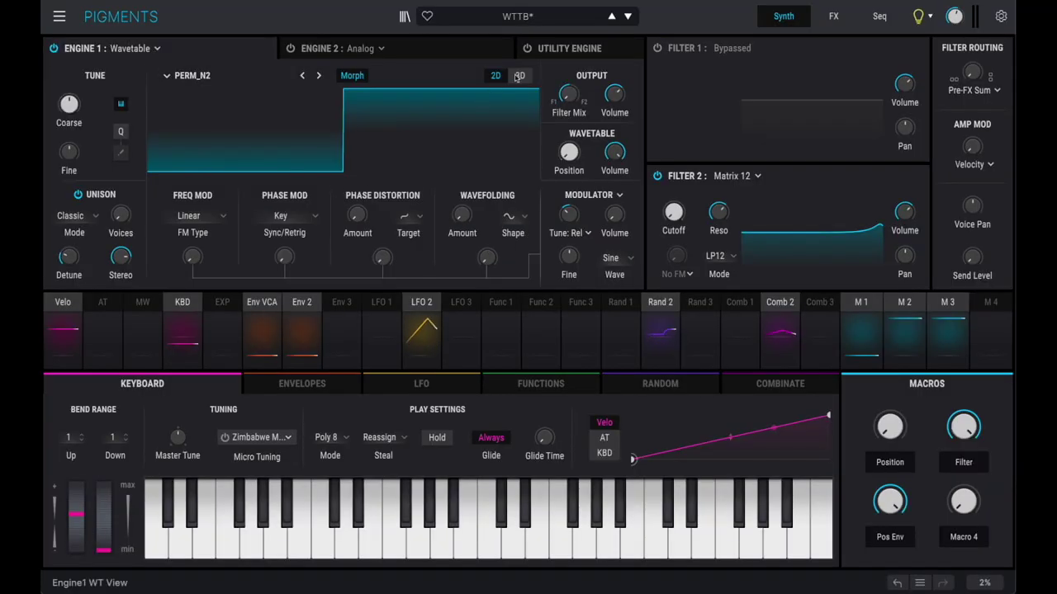
click(496, 75)
click(519, 75)
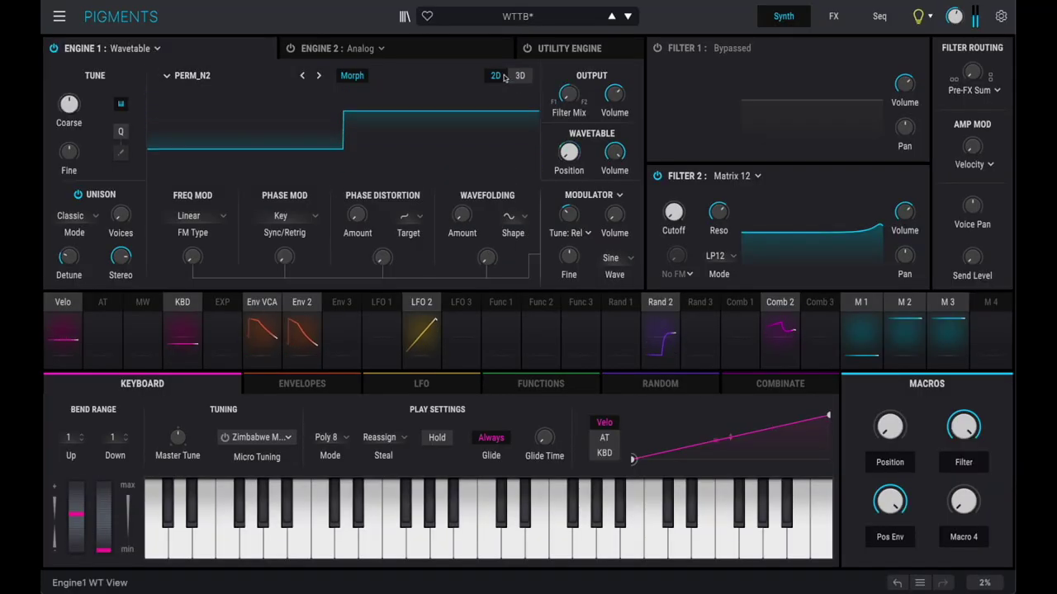
Step through perm_n3 and perm_n4 to perm_n5, inspecting the perm wavetables in the 3D and 2D views
click(319, 76)
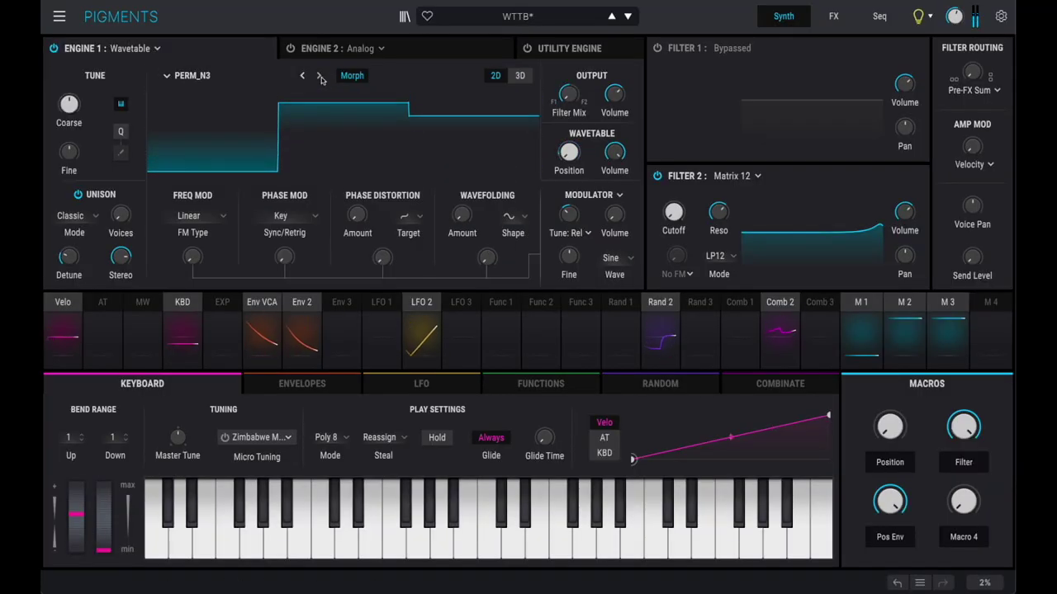
click(515, 78)
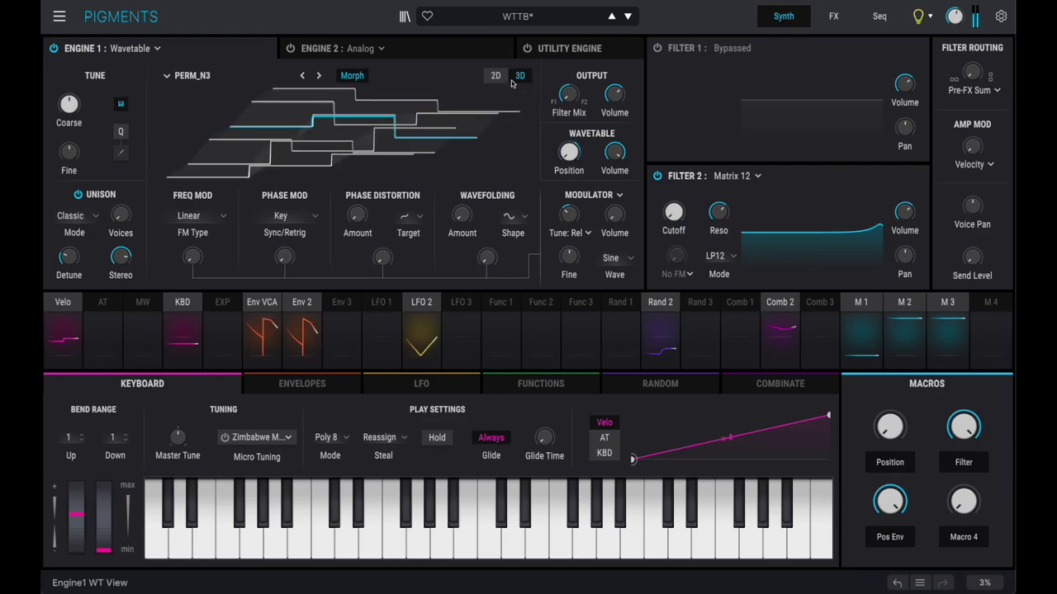
click(319, 76)
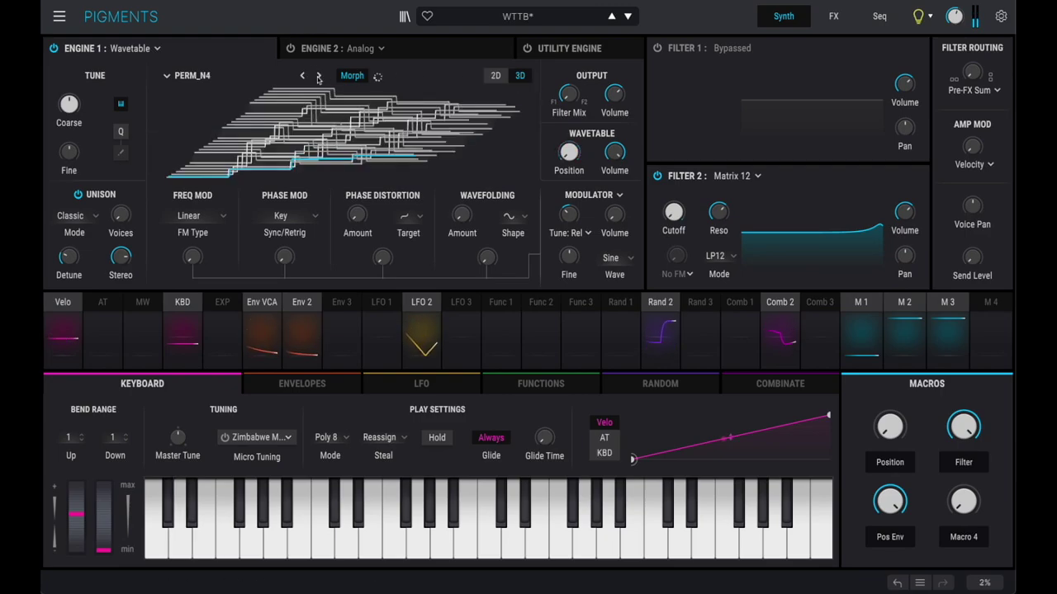
click(522, 79)
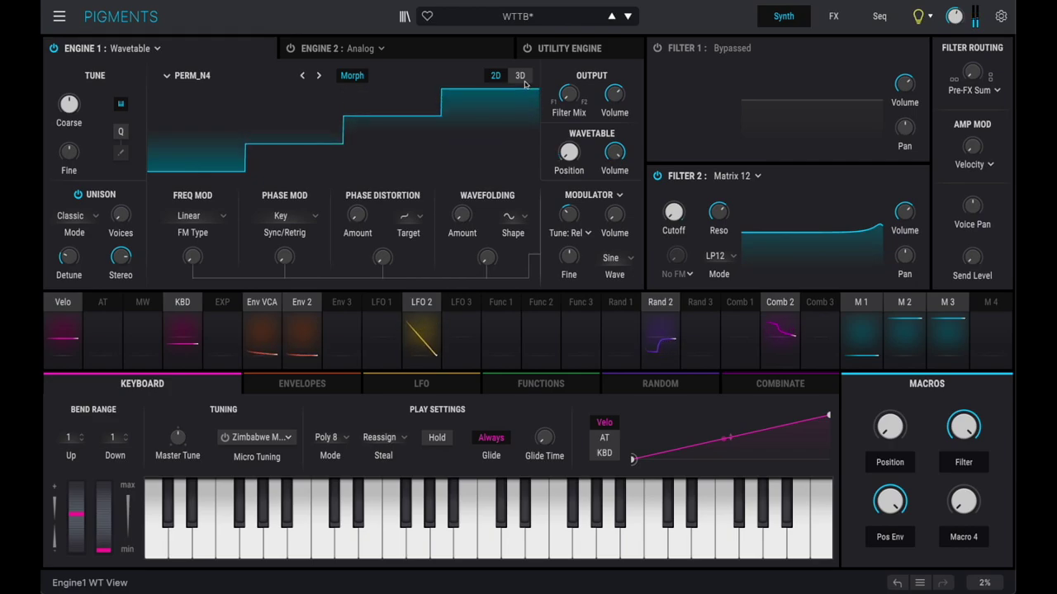
click(318, 76)
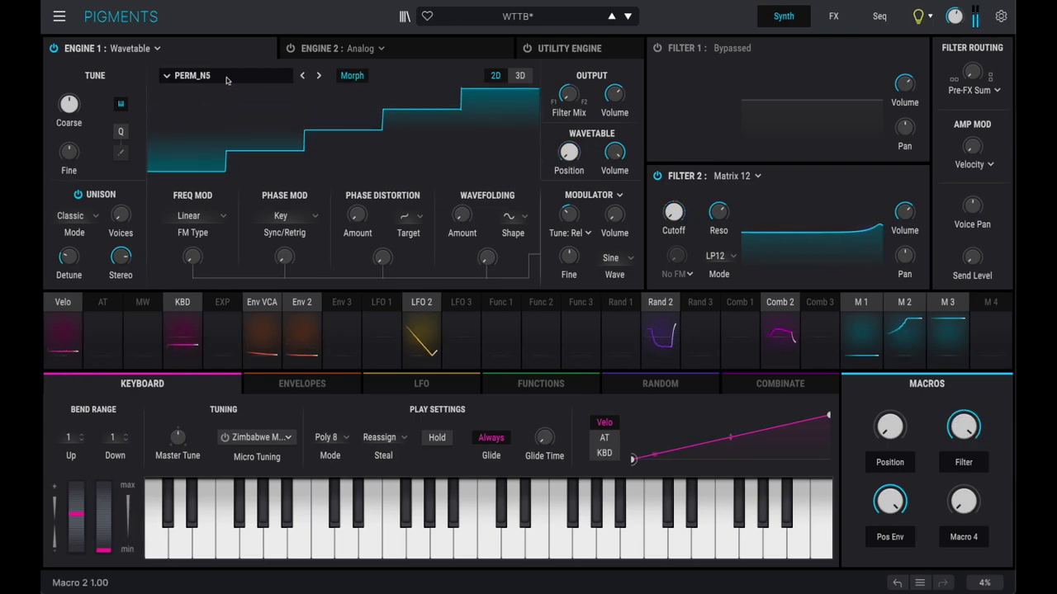
Open the wavetable browser and find the Misc folder below Histograms
click(167, 76)
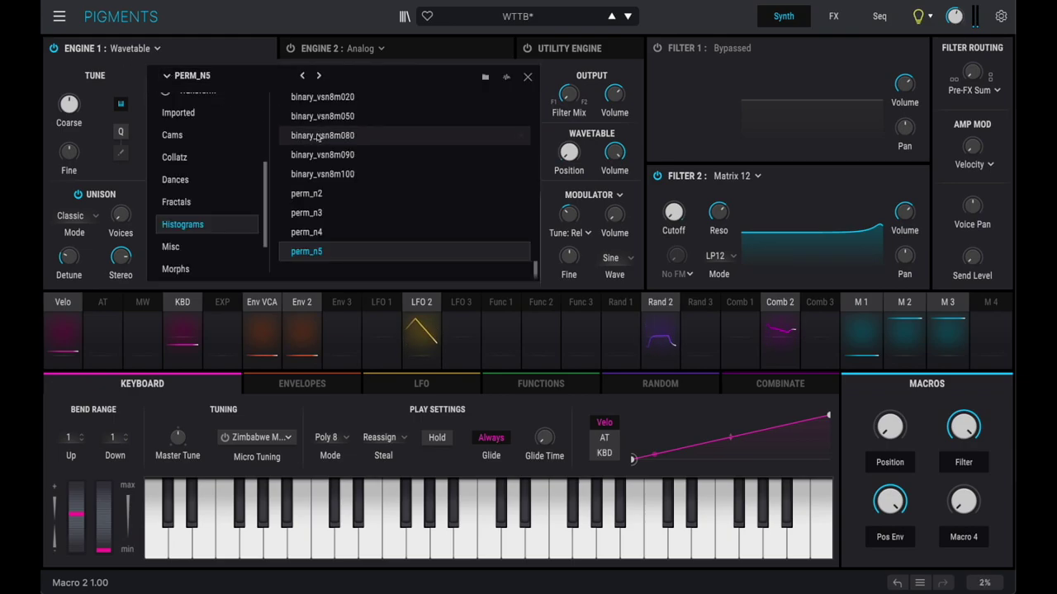
scroll(194, 230, down, 2)
scroll(194, 229, down, 2)
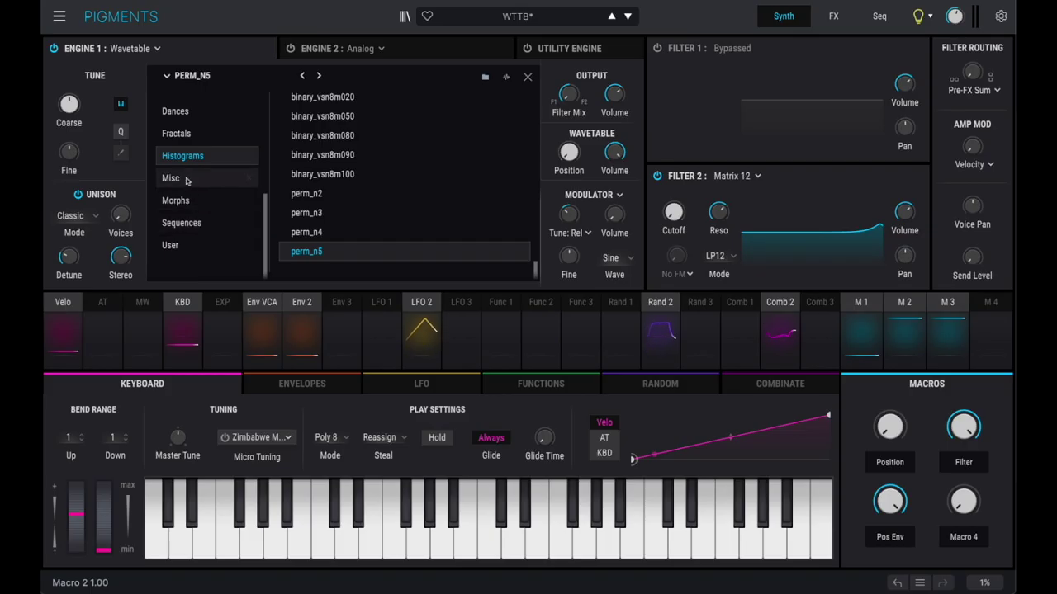
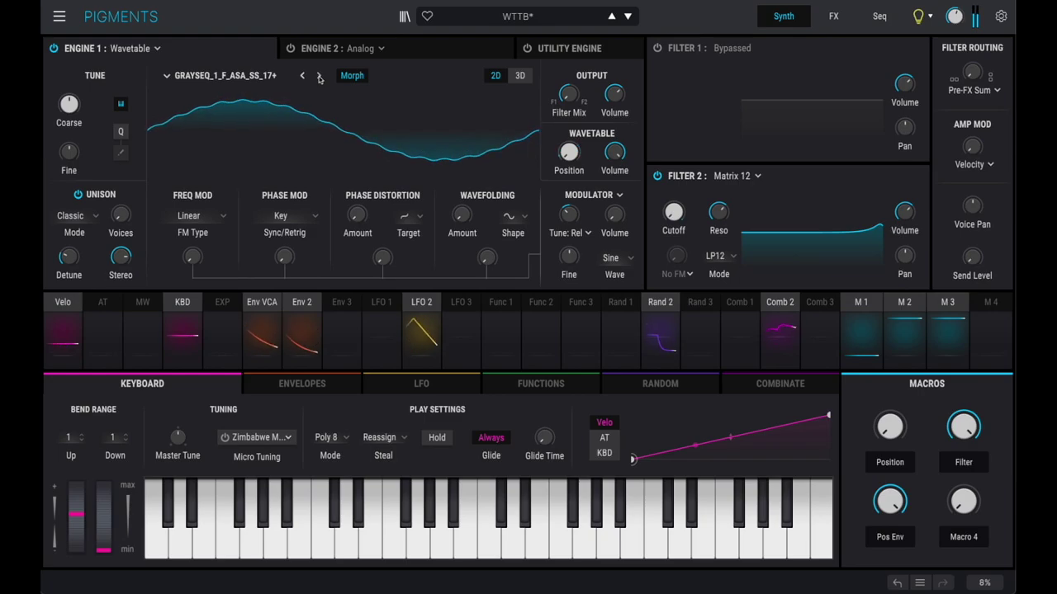
Load grayseq_1_F_asC2_++_29 from the Morphs folder and advance to grayseq_1_F_asC_qq_10+
click(258, 77)
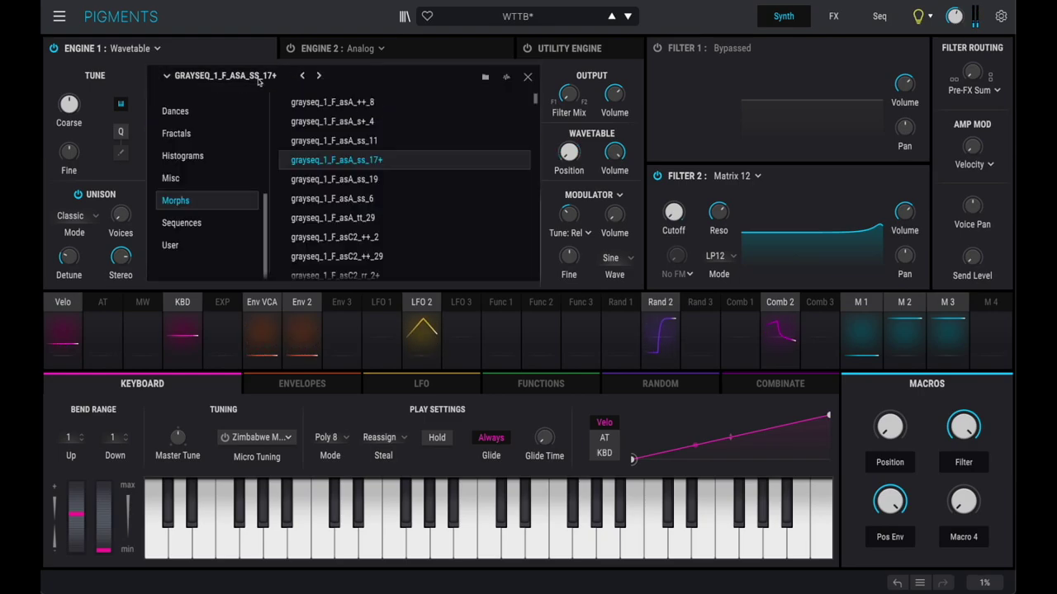
scroll(396, 173, down, 3)
click(389, 203)
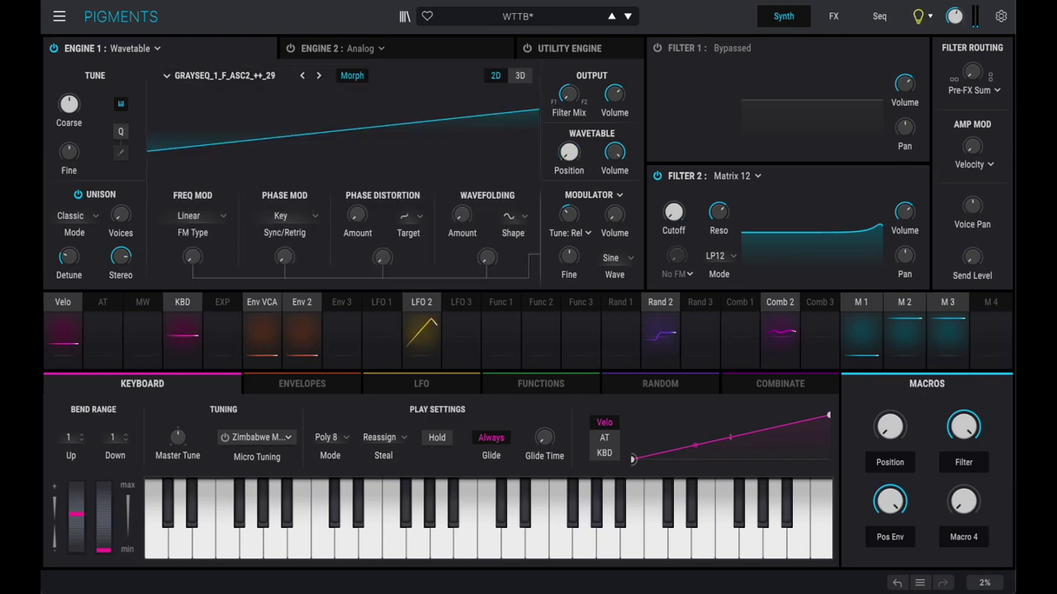
click(319, 77)
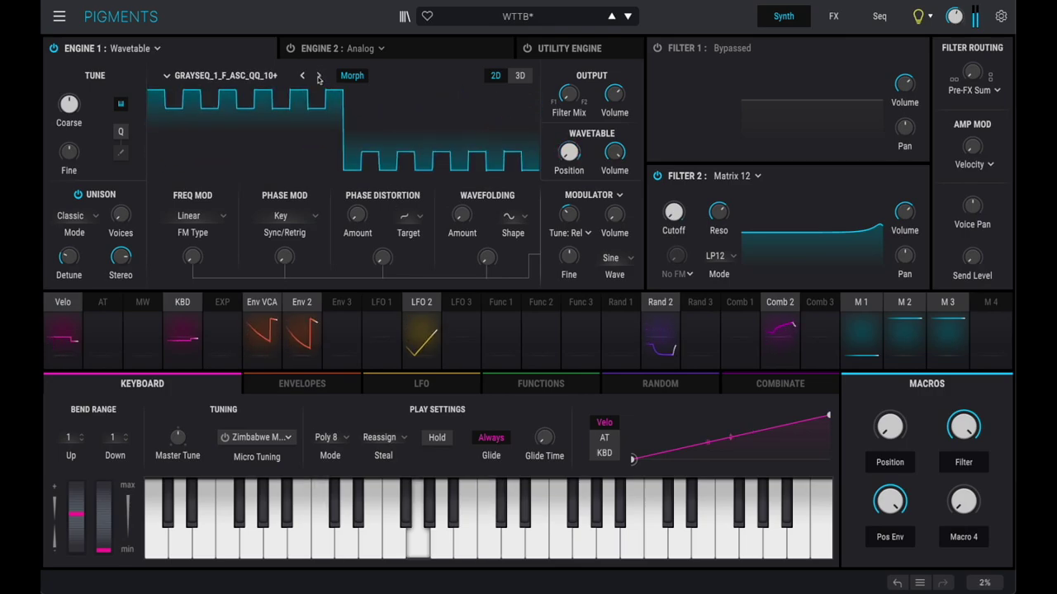
Step through the grayseq_1_F and grayseq_1_Set wavetables in Engine 1, stopping at grayseq_1_Set_asI_tt_4
click(319, 77)
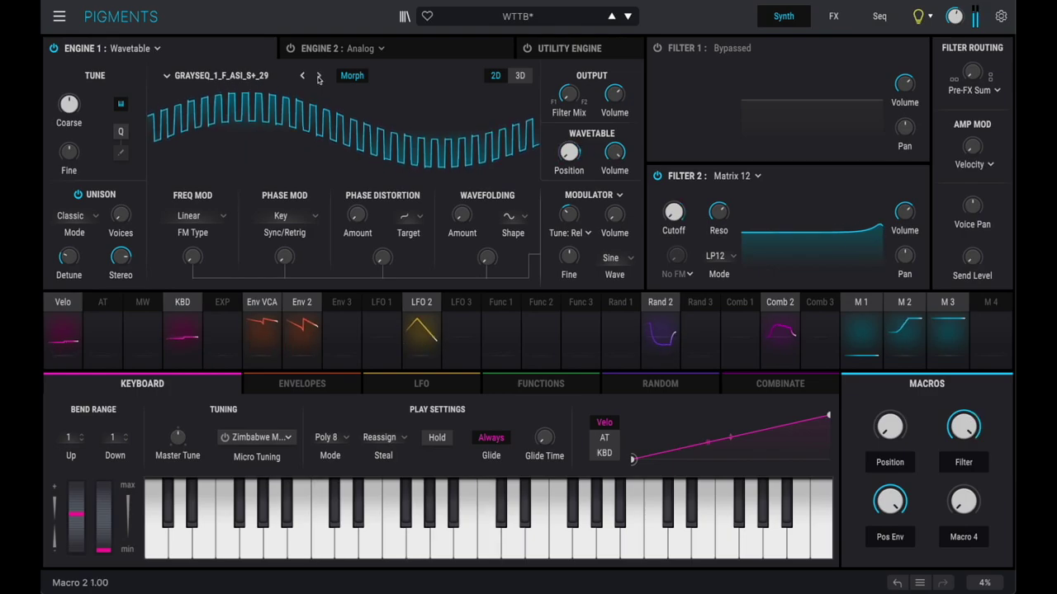
click(318, 76)
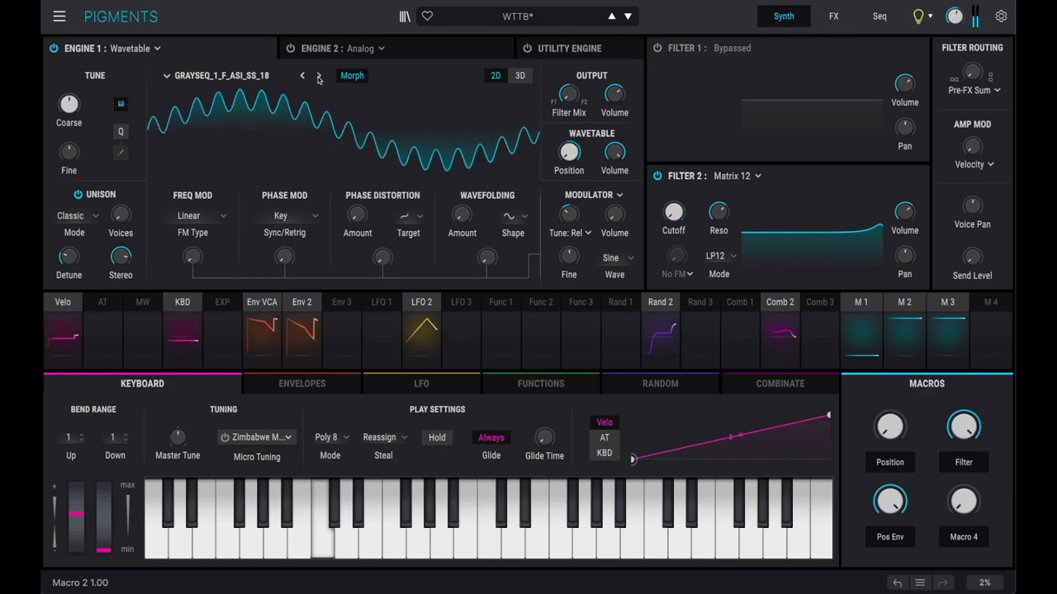
click(319, 77)
click(318, 77)
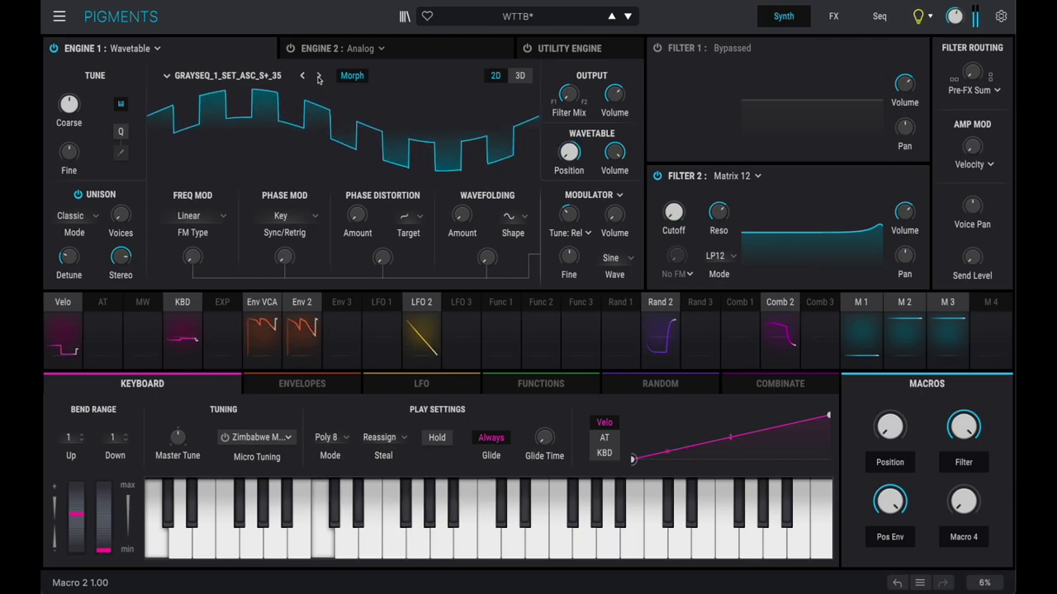
click(319, 77)
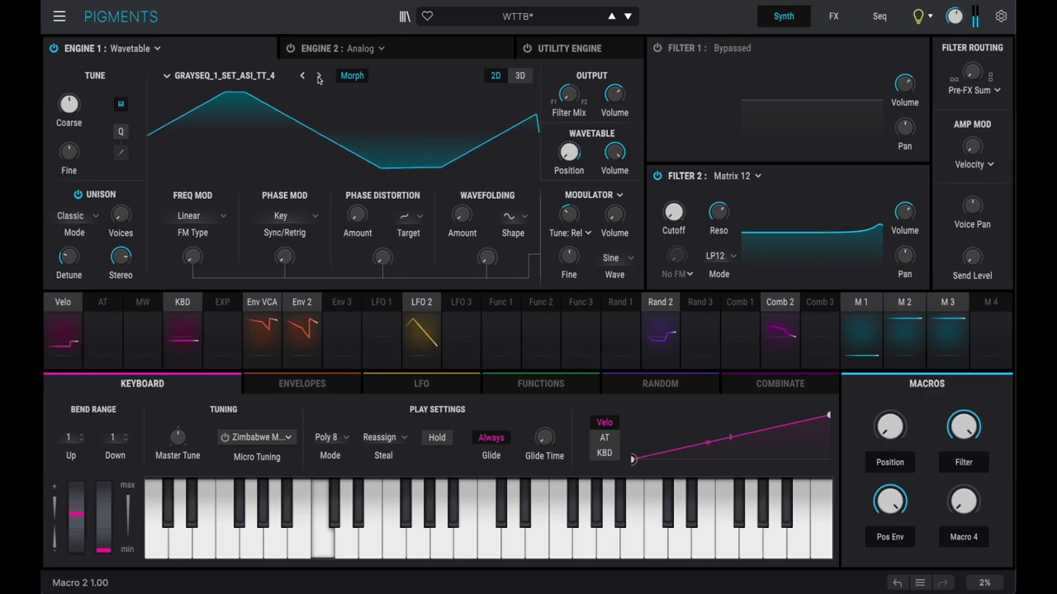
Advance through the grayseq_1_Spy wavetables to grayseq_2_F_asA_qq_2+_1+
click(319, 78)
click(318, 77)
click(319, 78)
click(319, 78)
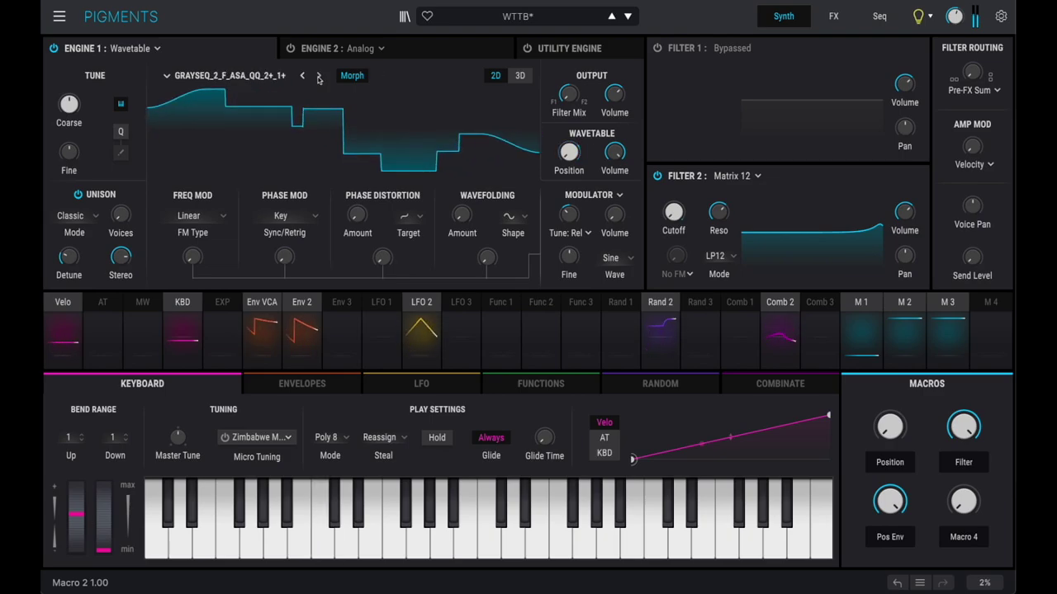
Compare the 3D and 2D views of grayseq_2_F_asA_qq_2+_1+ and advance to grayseq_2_F_asA_s+_6+_29+
click(303, 77)
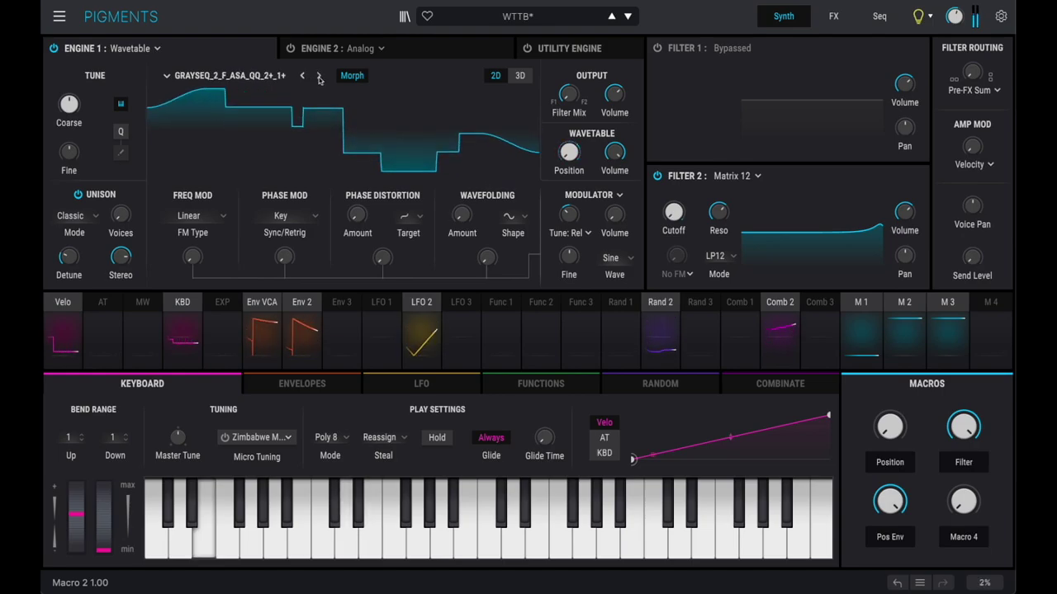
click(518, 77)
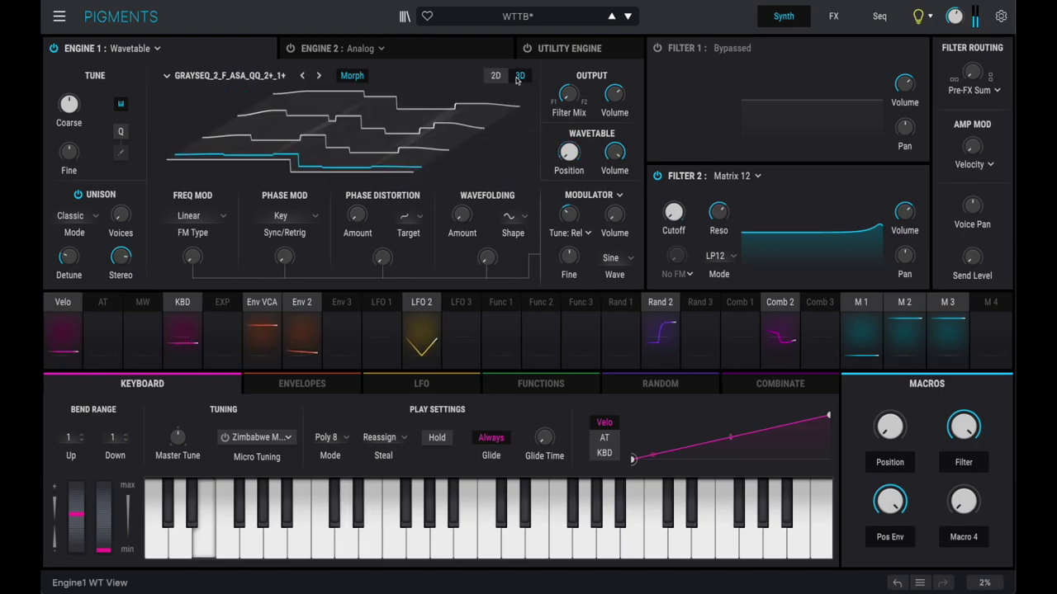
click(495, 75)
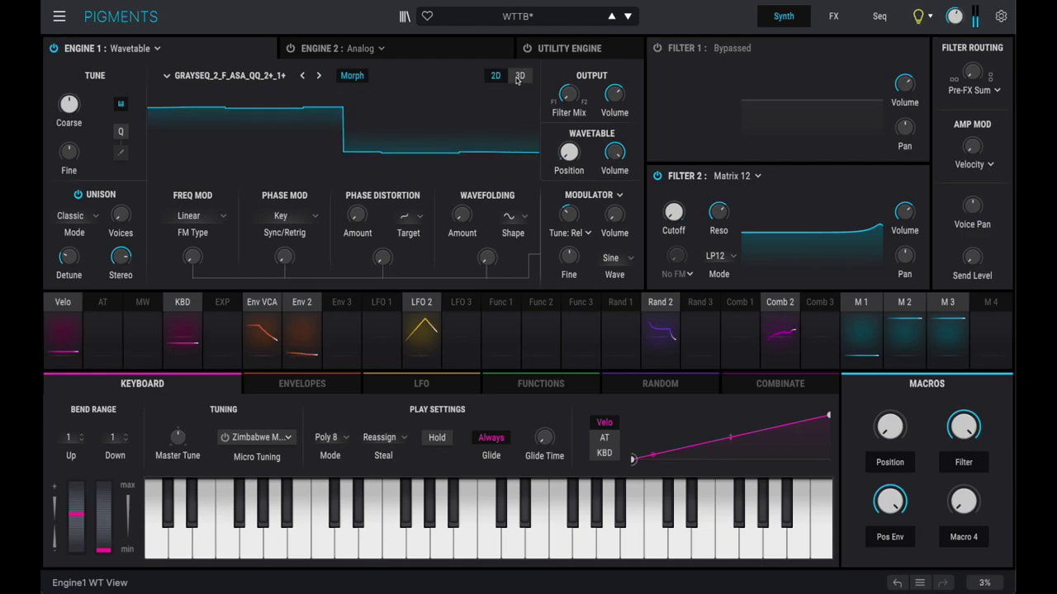
click(319, 76)
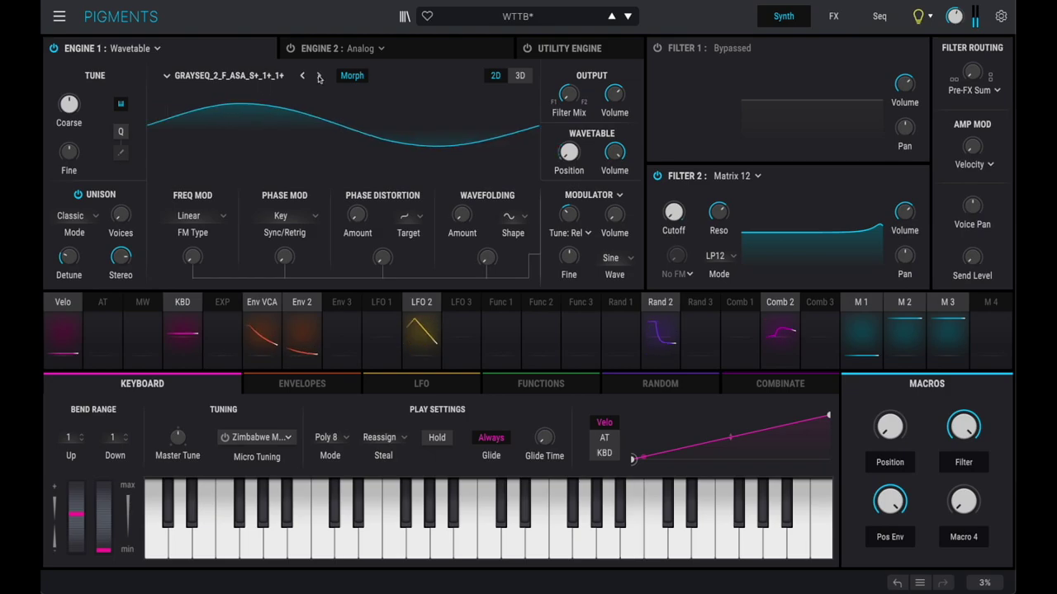
click(319, 76)
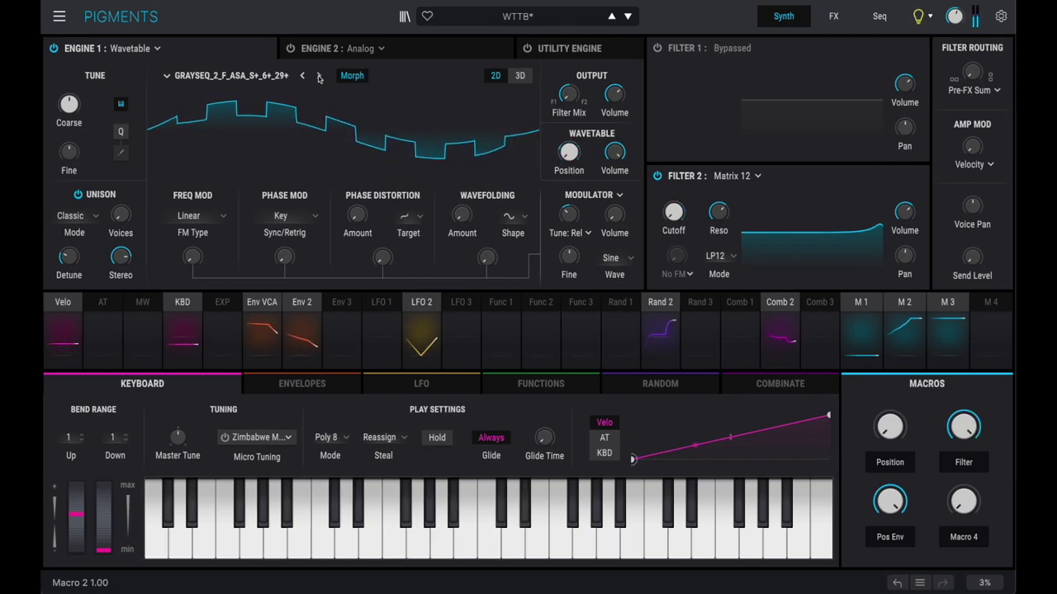
Load the grayseq_3_S51_asI_ss_7_10 wavetable from the Morphs folder and compare its 3D and 2D views
click(269, 79)
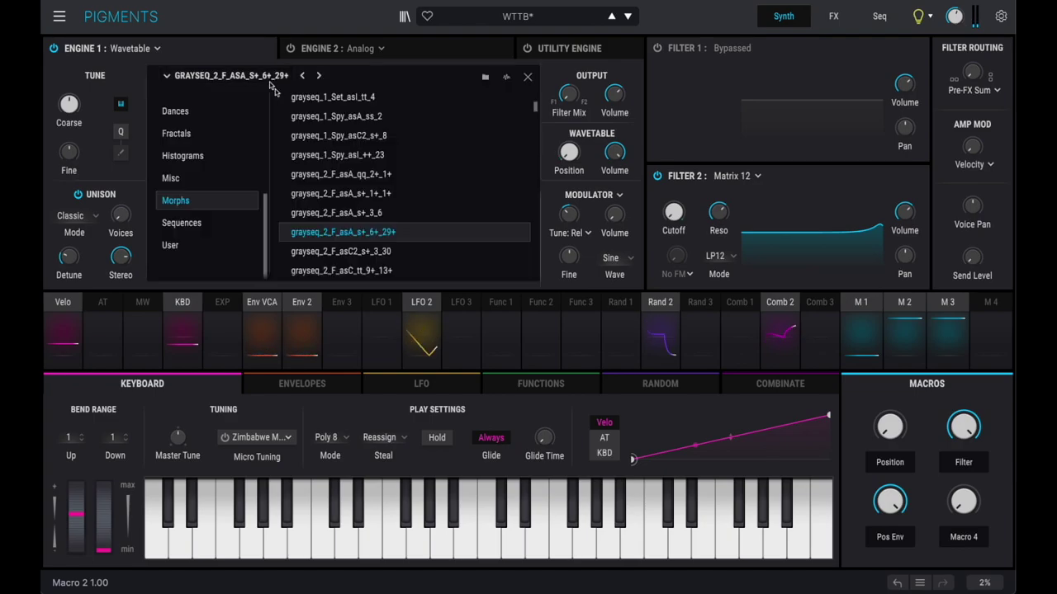
scroll(387, 192, down, 5)
double_click(408, 212)
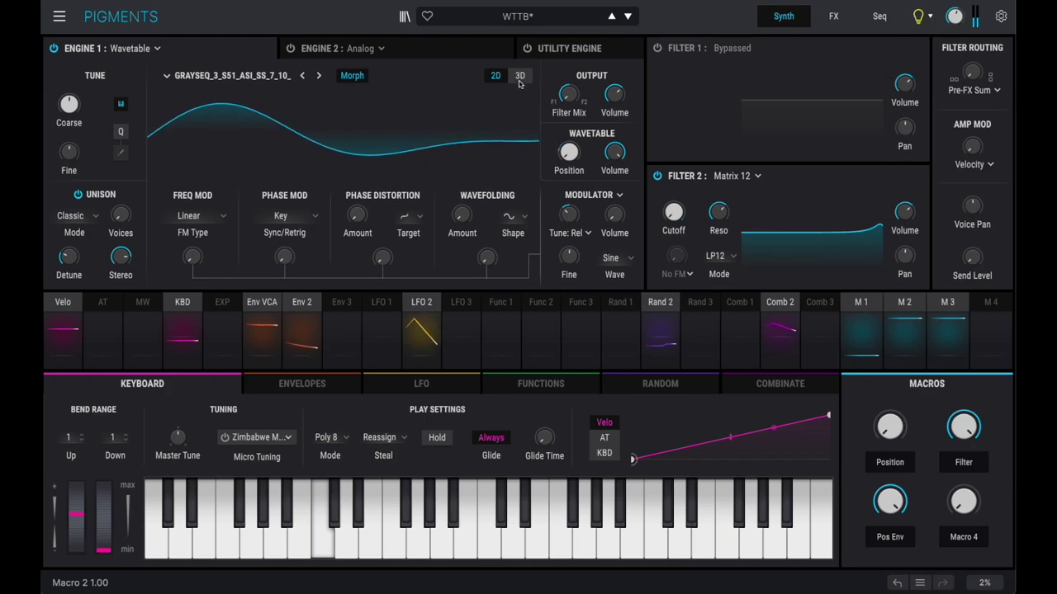
click(520, 76)
click(495, 75)
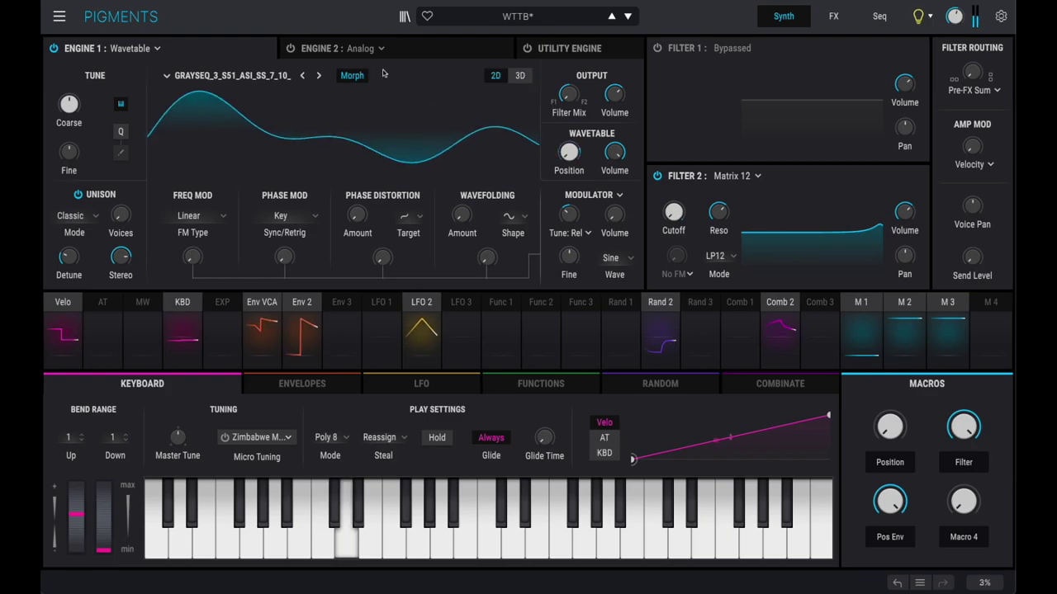
Step through the grayseq_3_Set and grayseq_3_Spy wavetables to grayseq_3_Spy_asC2_s+_28 and compare its 3D and 2D views
click(320, 77)
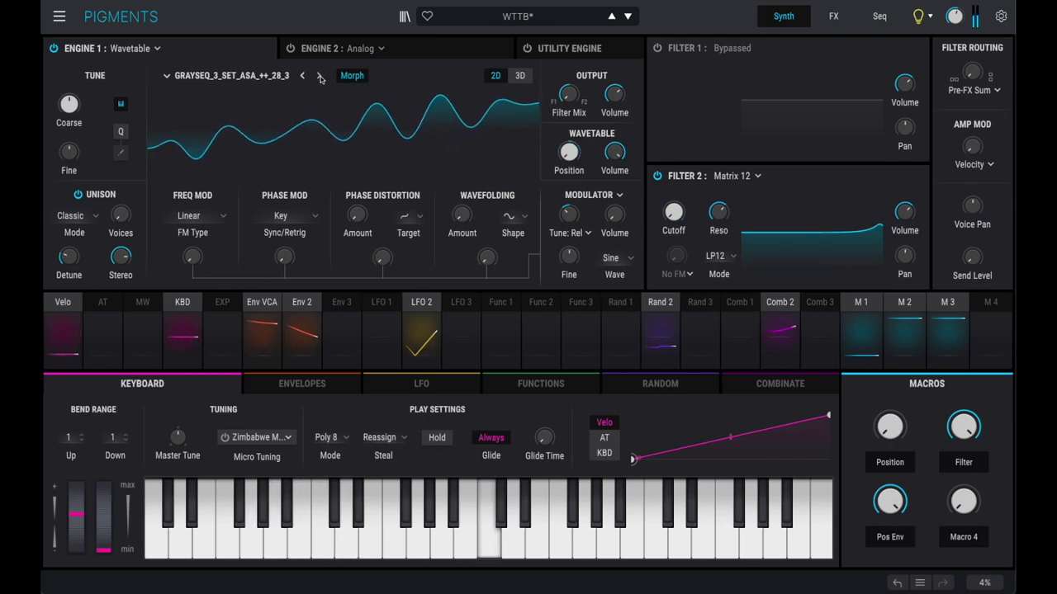
click(320, 77)
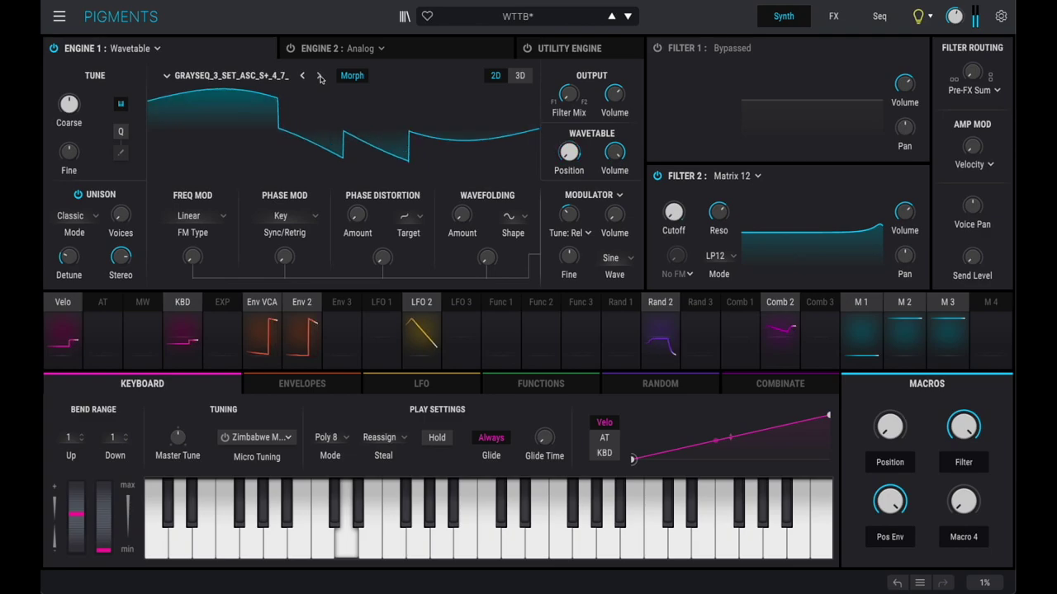
click(321, 78)
click(321, 78)
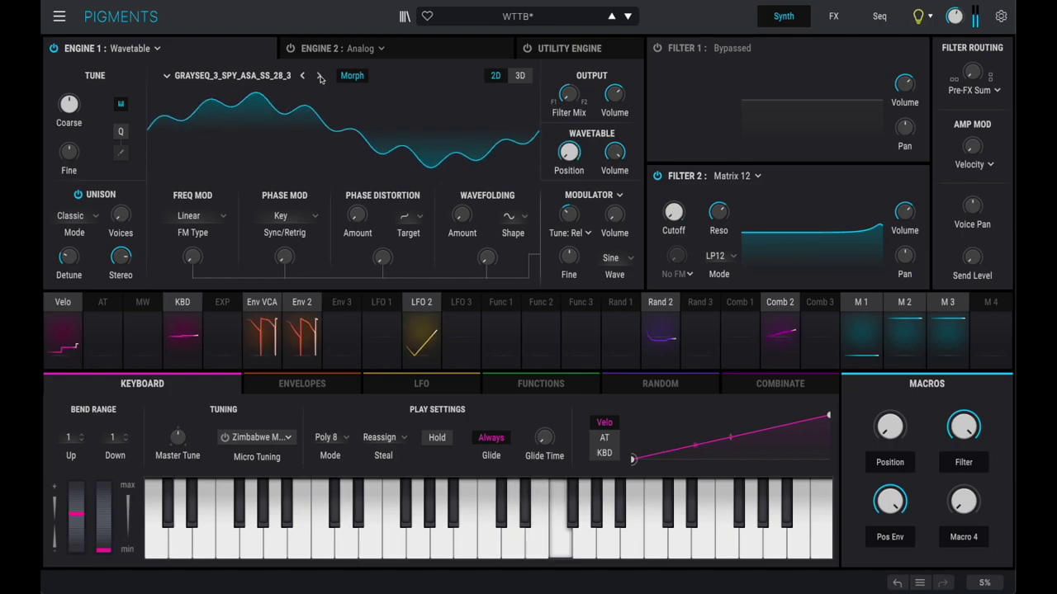
click(320, 77)
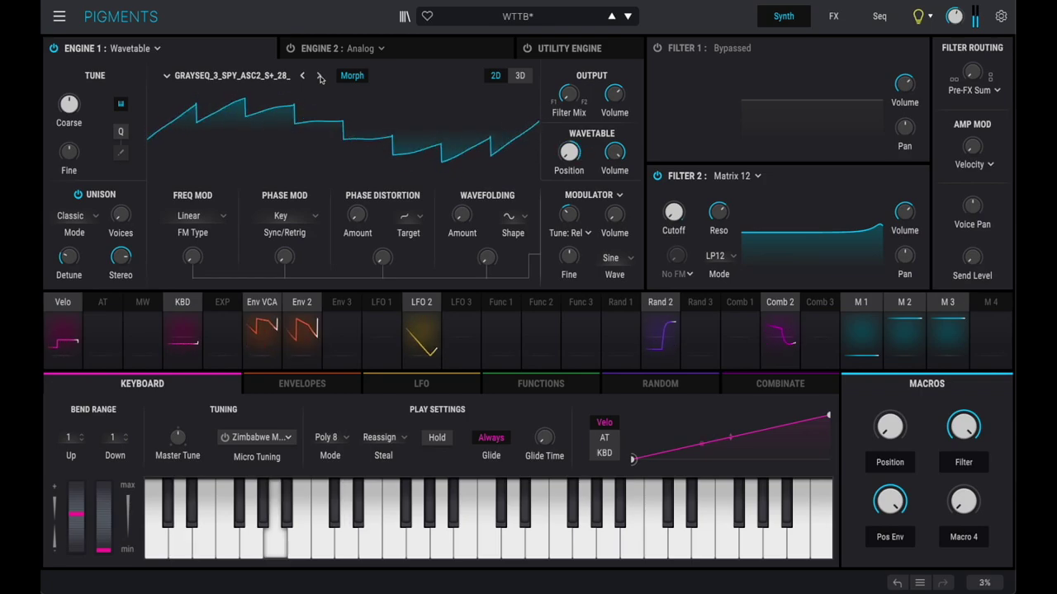
click(518, 75)
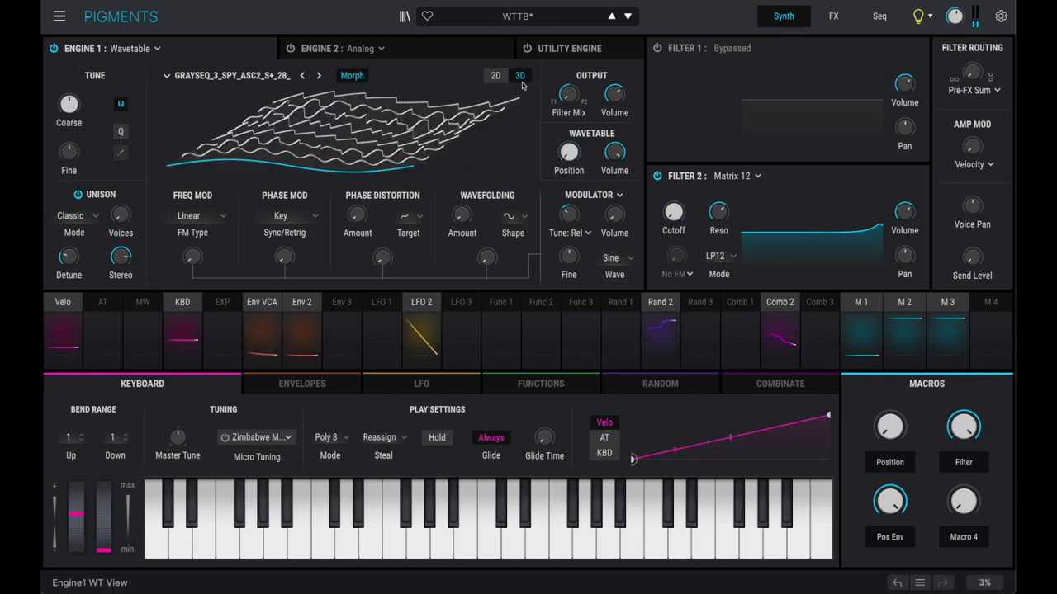
click(495, 75)
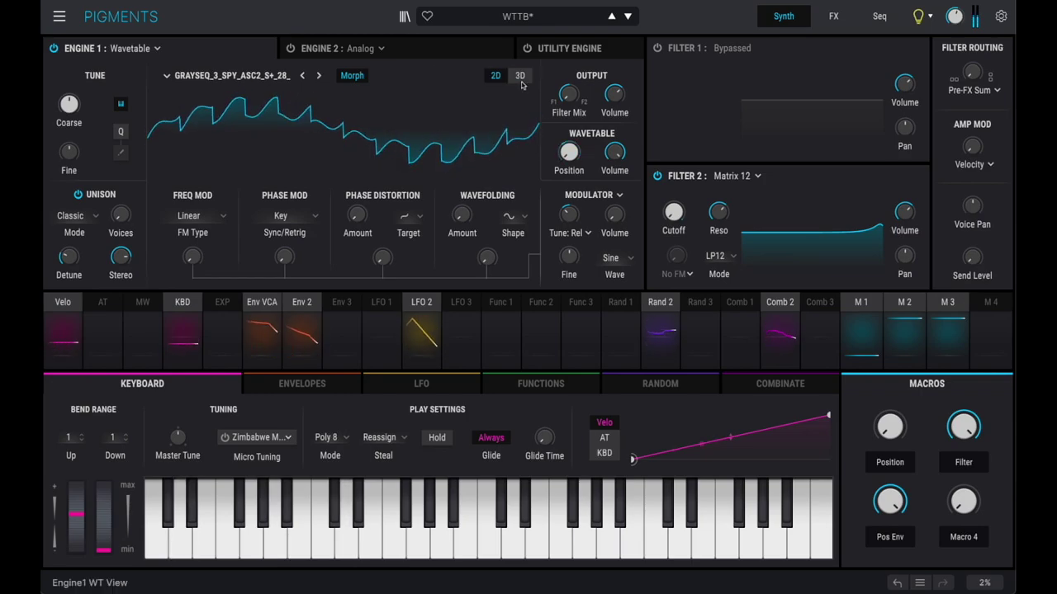
Advance through the remaining grayseq_3_Spy wavetables and into the grayseq_4 series, stopping at grayseq_4_F_asC_ss_22_6_26
click(319, 76)
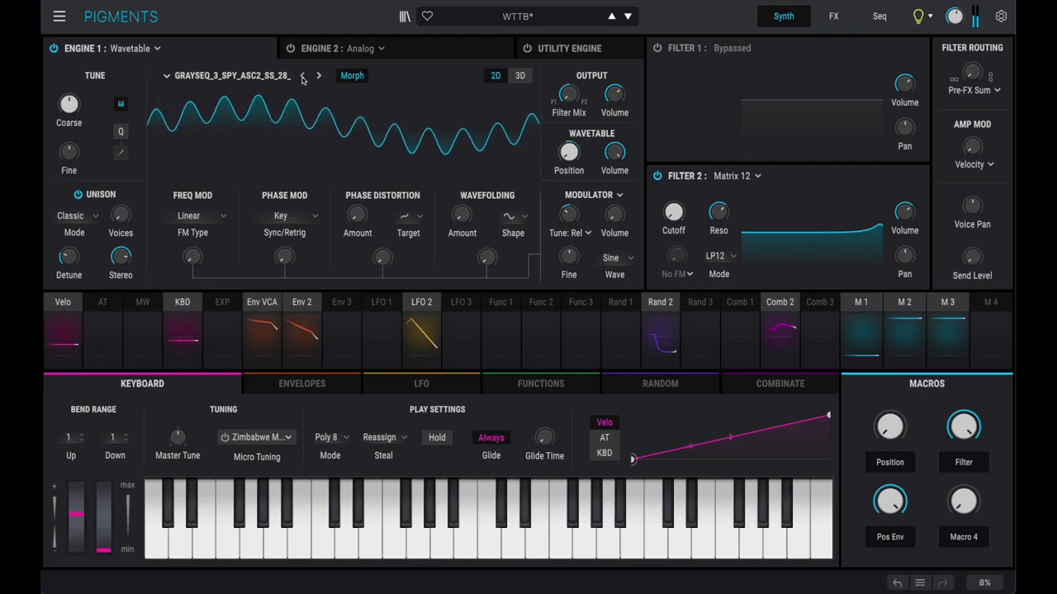
click(321, 76)
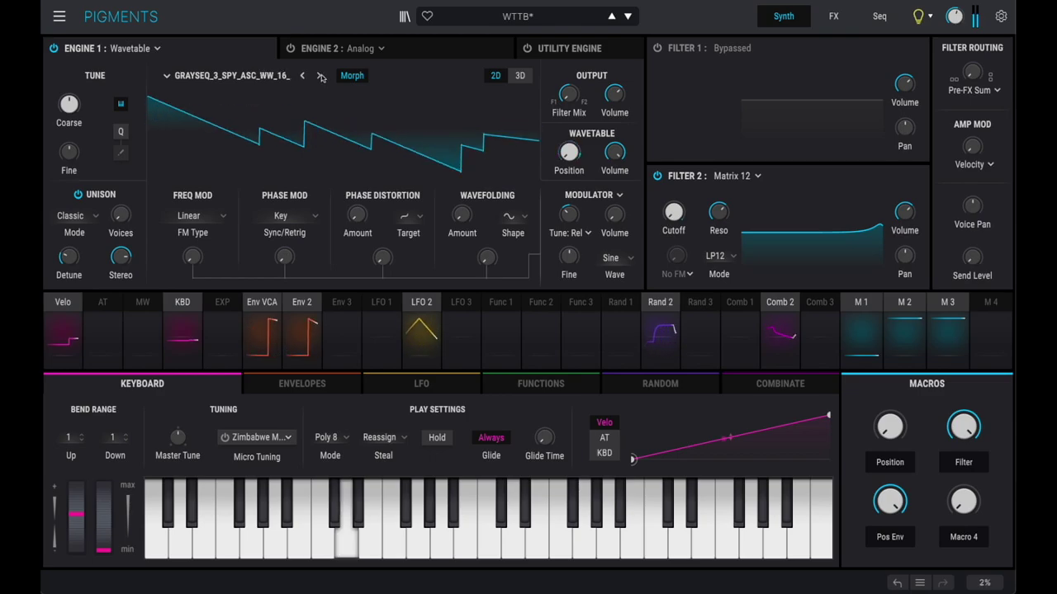
click(321, 76)
click(321, 76)
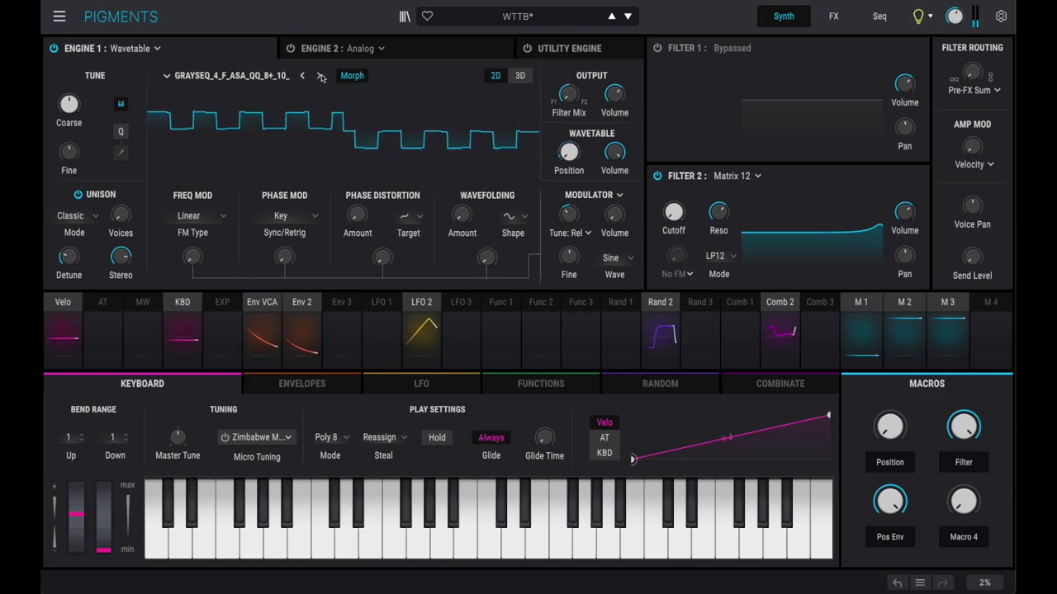
click(321, 76)
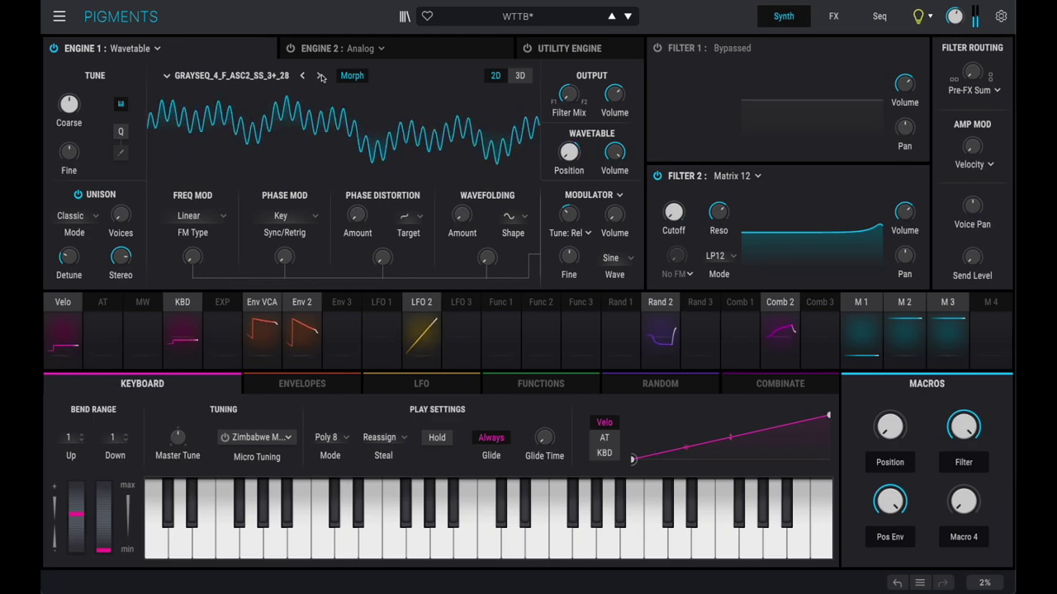
click(321, 76)
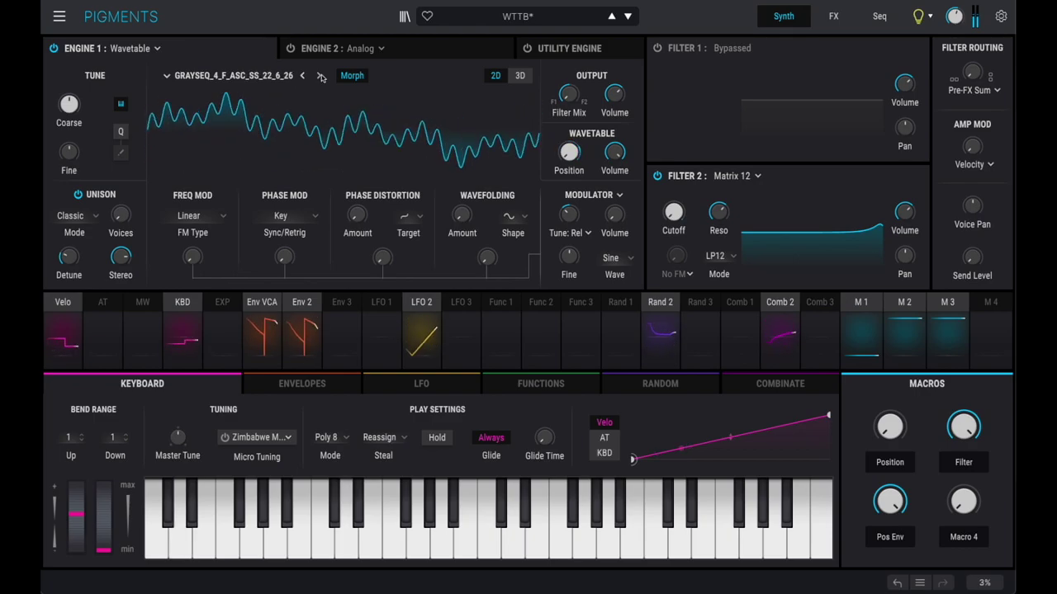
Load grayseq_6_F_asC_rr_2+_3+_30+_1+_13+_1+ from the Morphs folder into Engine 1
click(174, 75)
scroll(414, 180, down, 5)
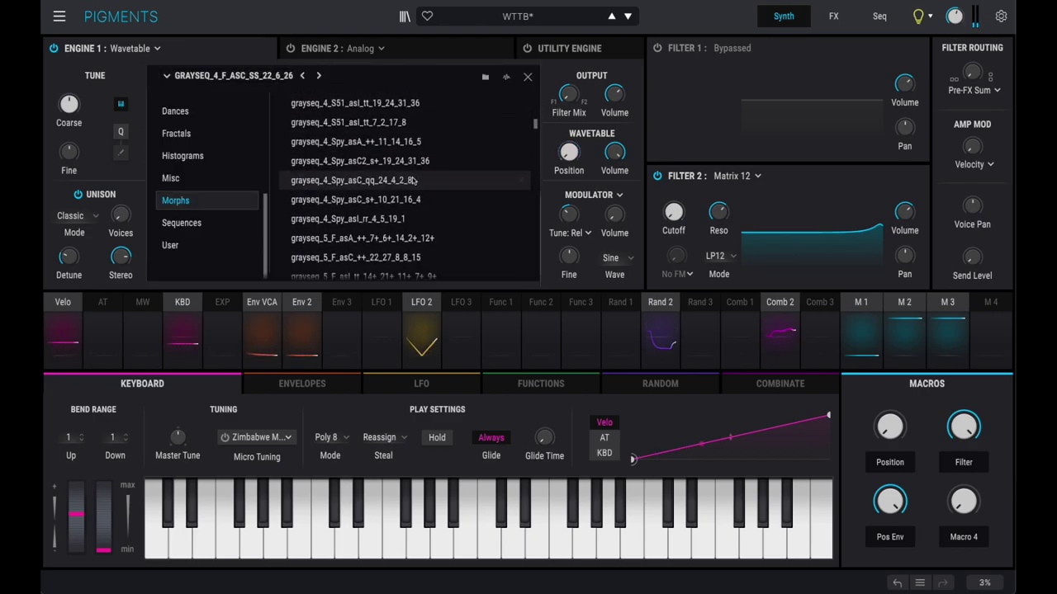
scroll(414, 180, down, 5)
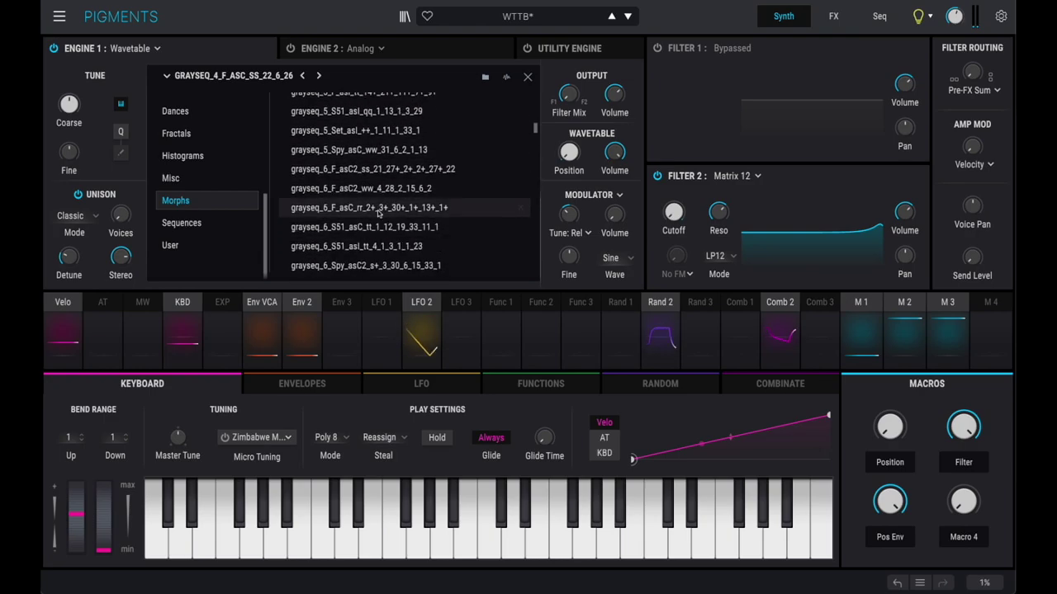
click(378, 208)
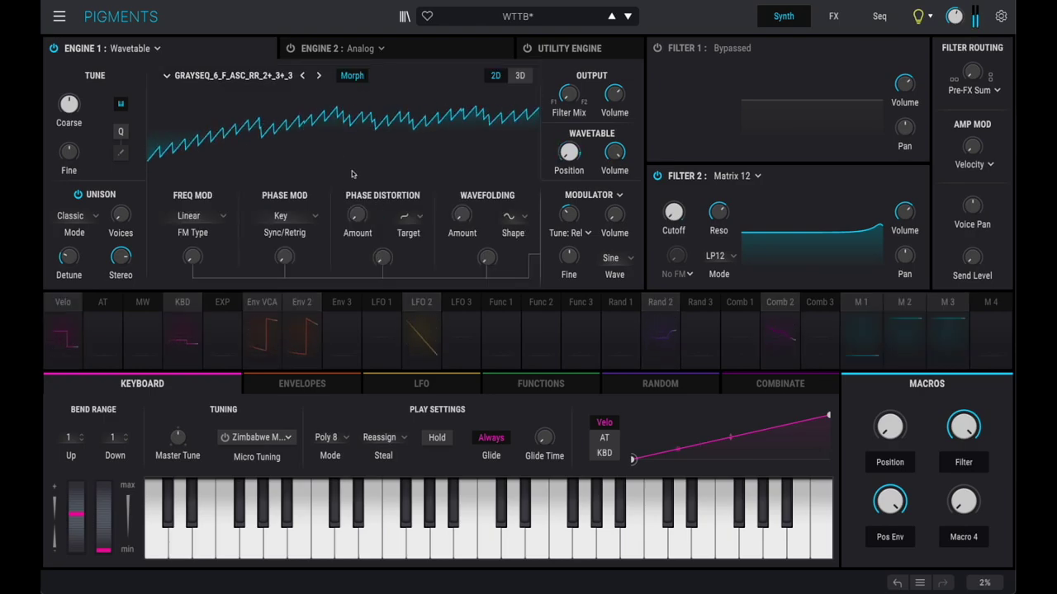
Step through the grayseq_6 and grayseq_7 wavetables to grayseq_7_Spy_asA_++_3_6_9_12_15_18_21
click(318, 76)
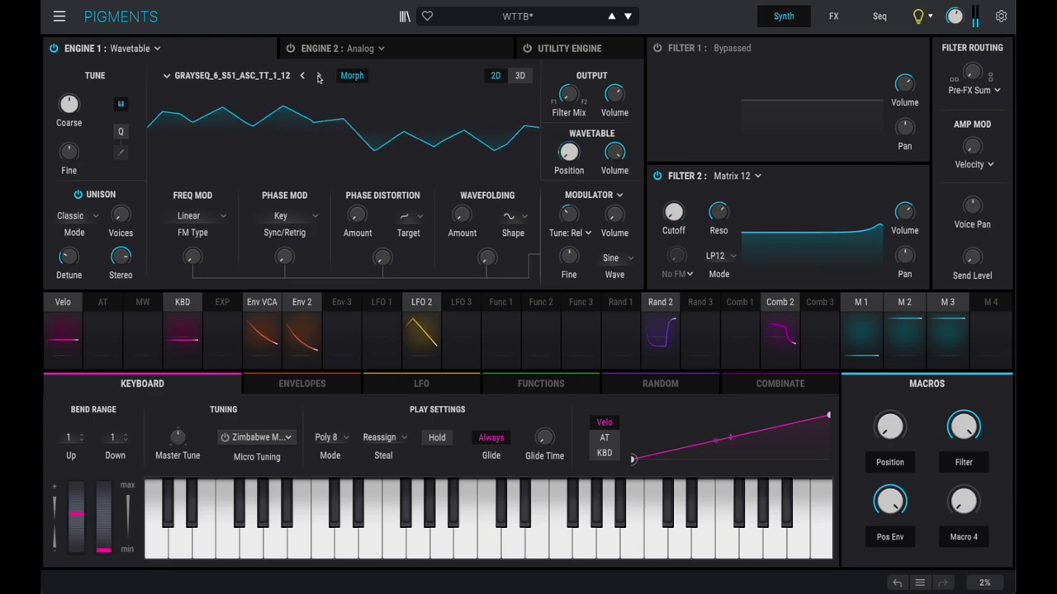
click(318, 76)
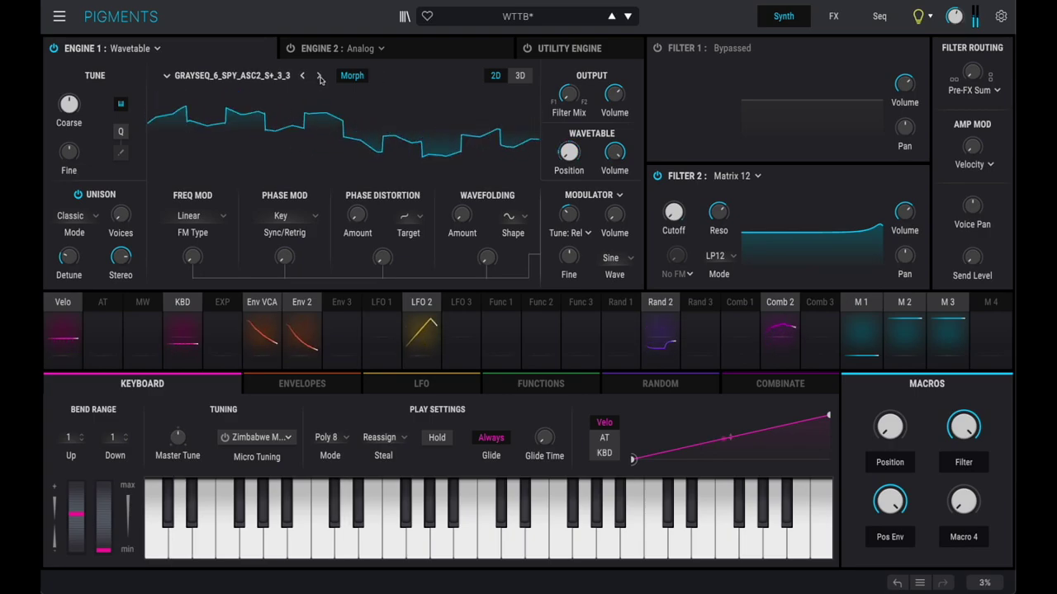
click(318, 76)
click(318, 76)
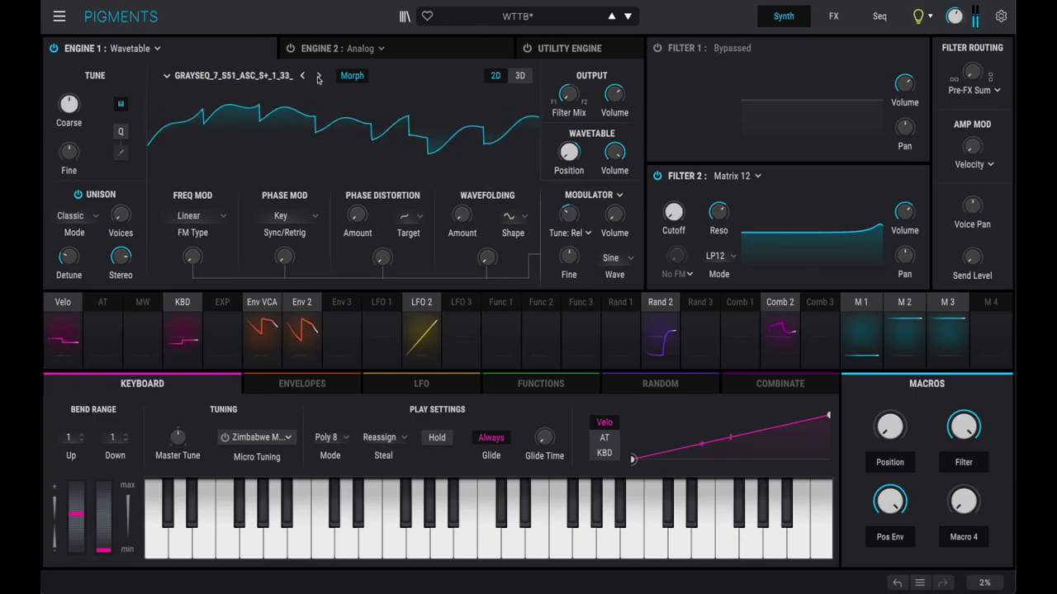
click(318, 76)
click(319, 76)
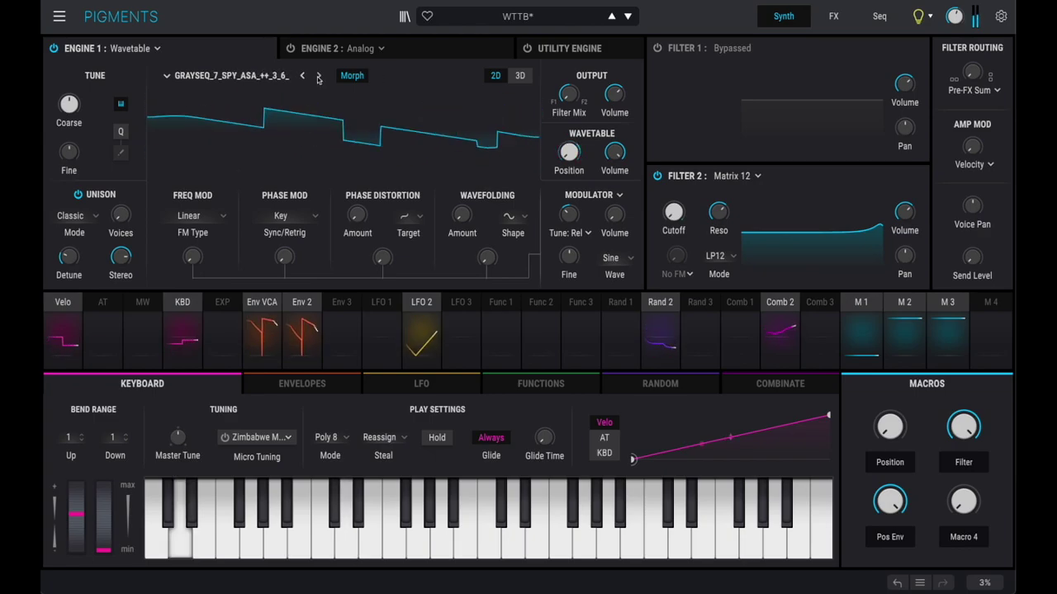
Load grayseq_8_F_asC2_ss_23+_4+_29+_16+_6+_5+_13+_11+ from the Morphs folder and compare its 3D and 2D views
click(231, 75)
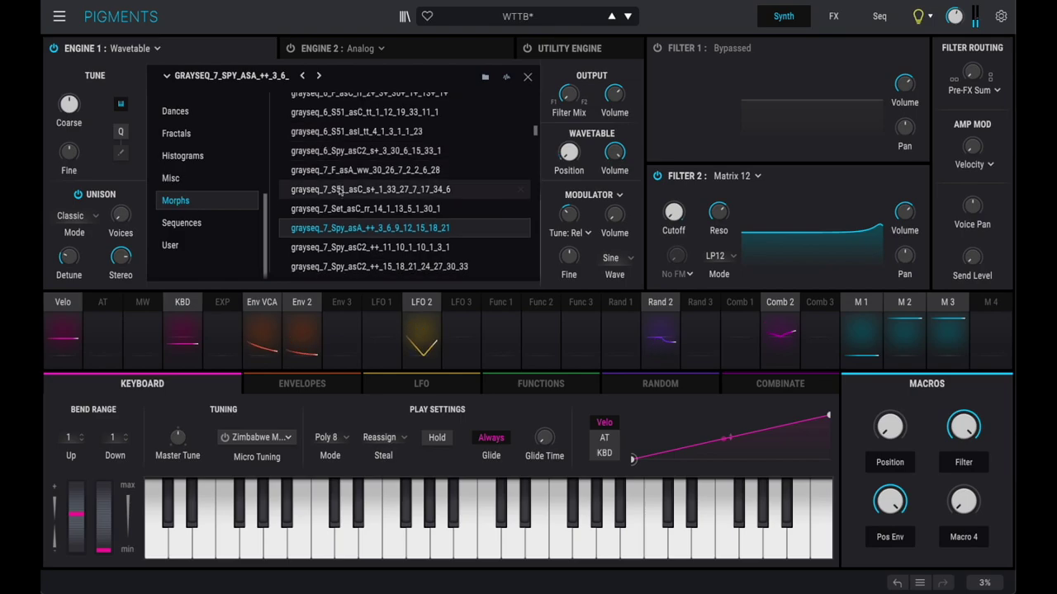
scroll(355, 215, down, 5)
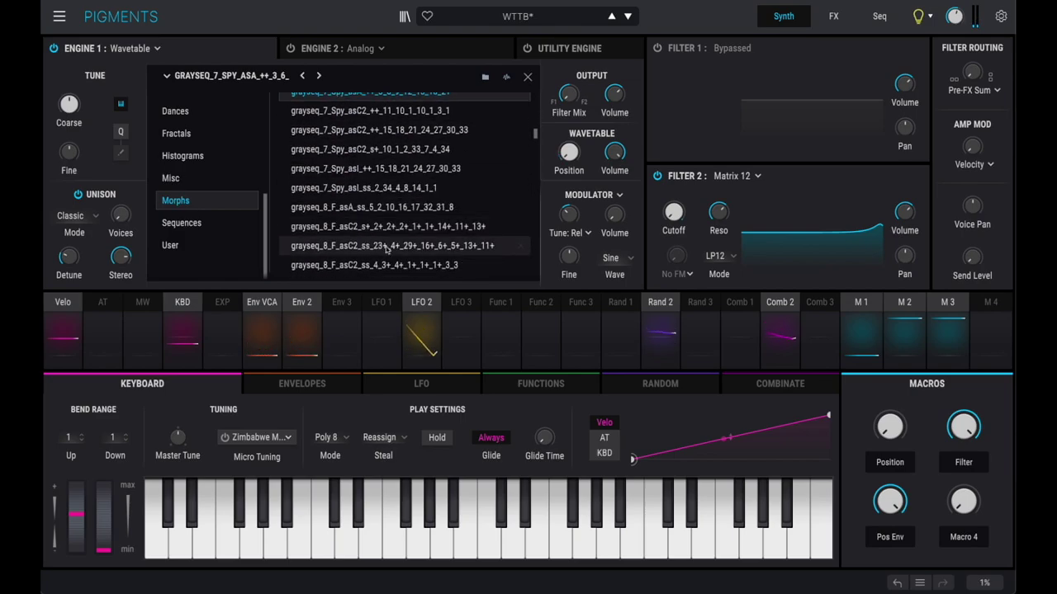
double_click(384, 246)
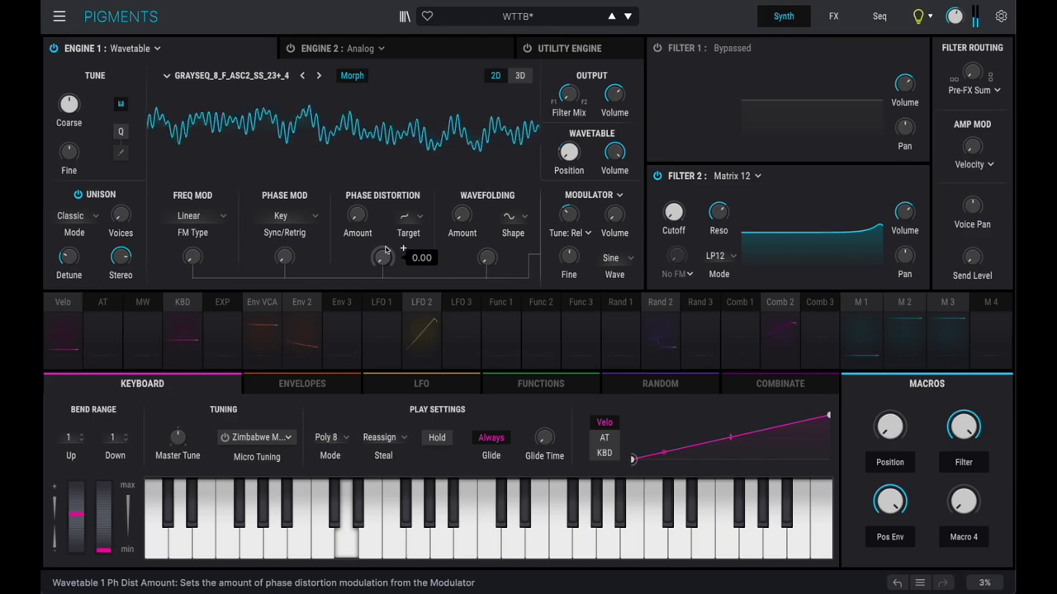
click(518, 76)
click(496, 76)
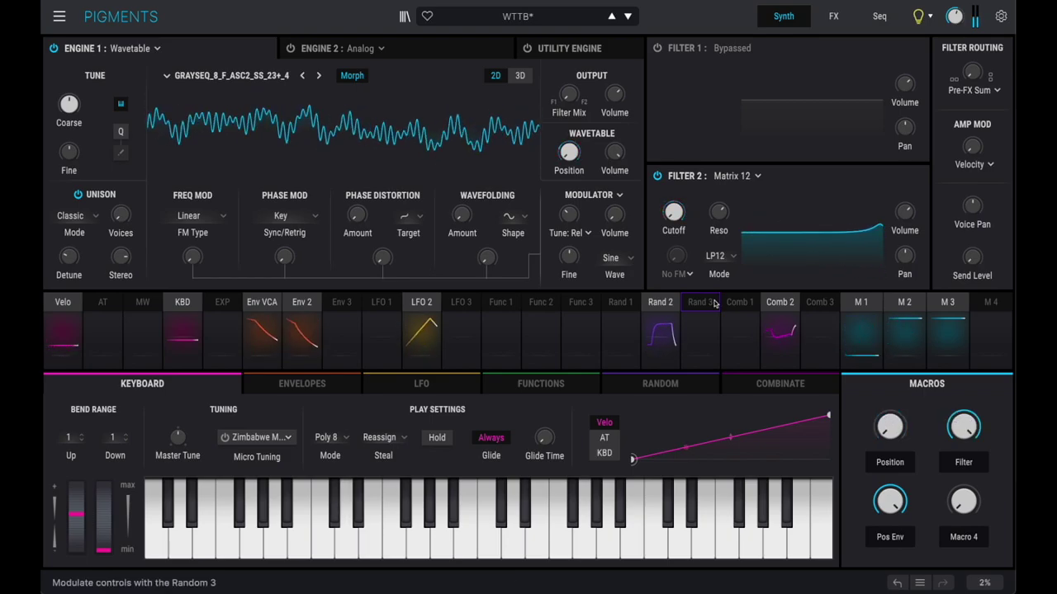
Load the wavetable hilbsine_1_100_1000_200_2000_t025 from the Morphs folder into Engine 1
click(231, 75)
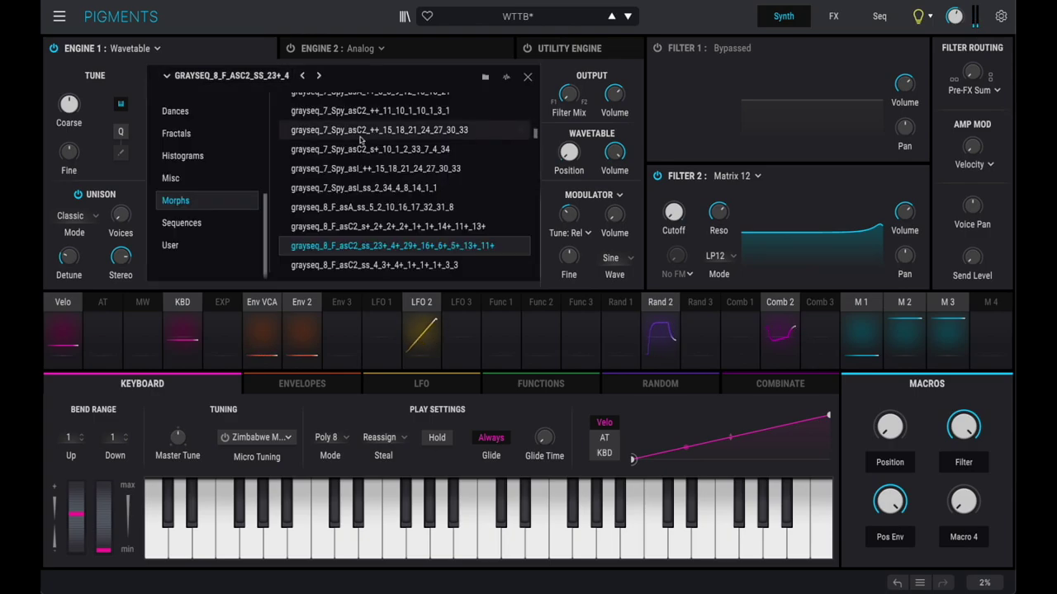
scroll(360, 140, down, 10)
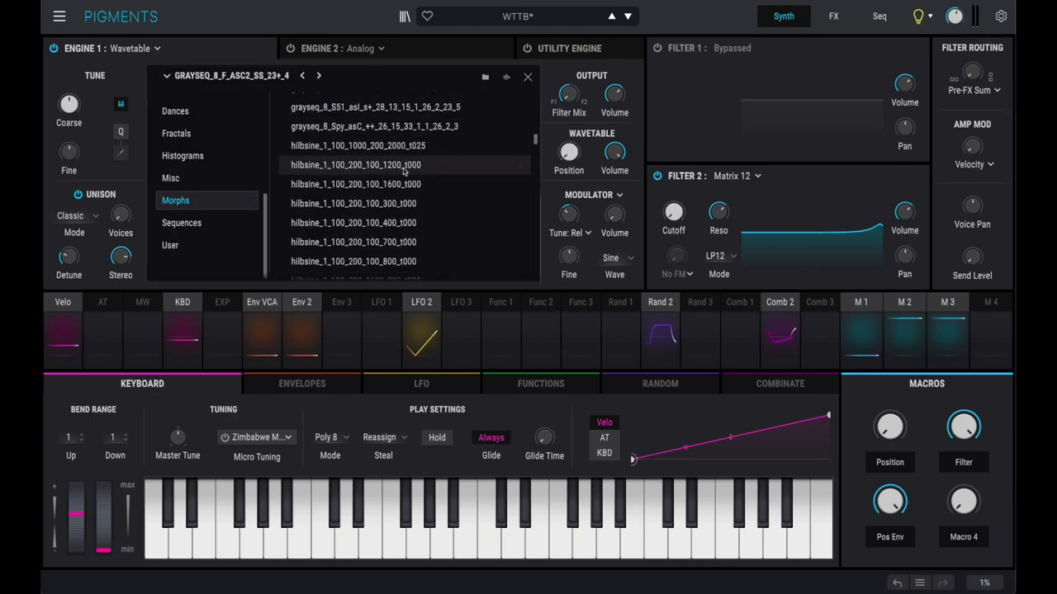
scroll(363, 140, down, 1)
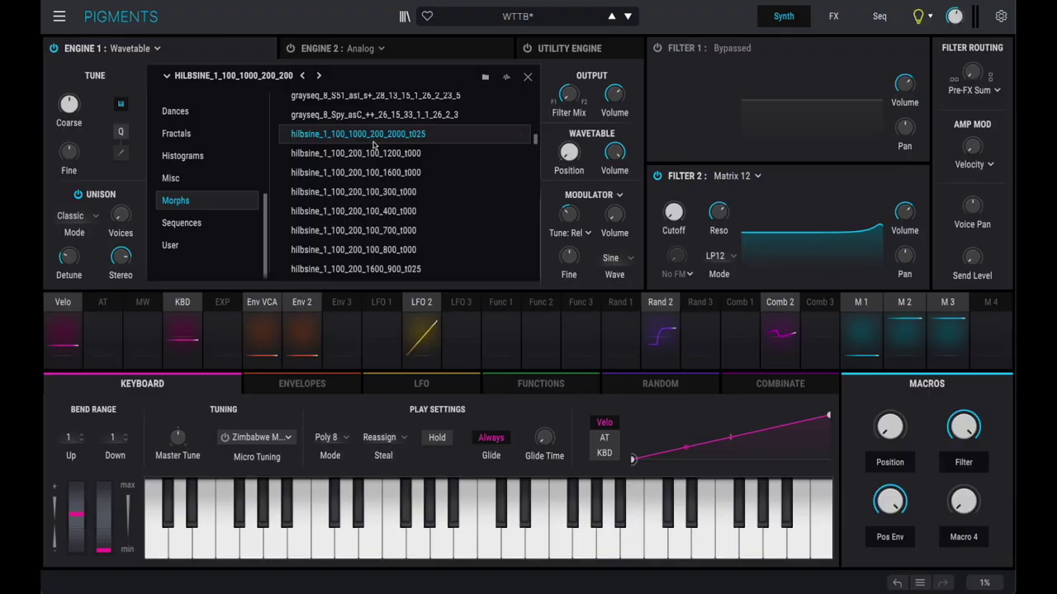
click(372, 144)
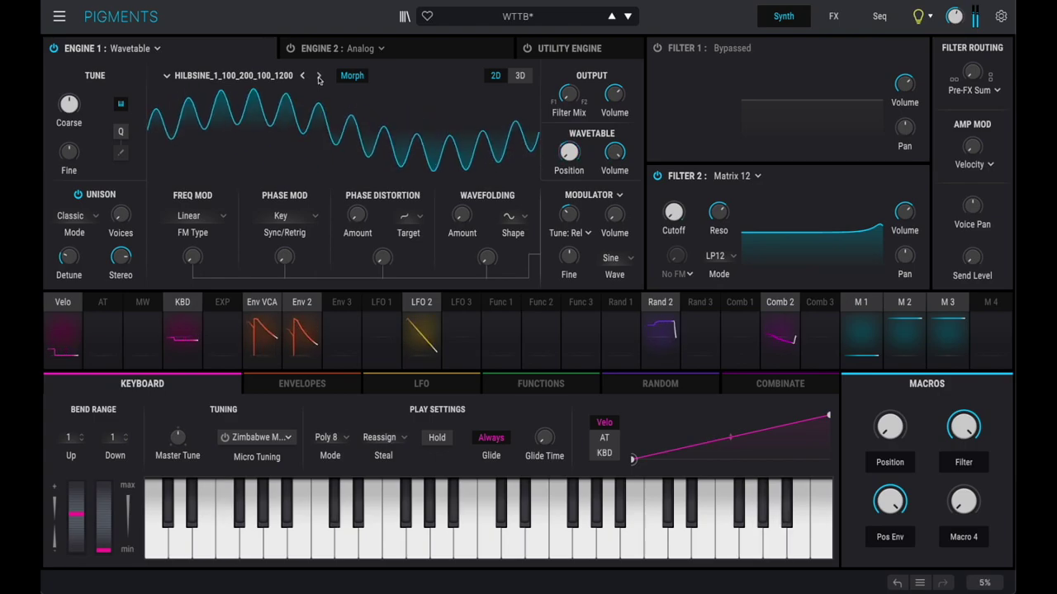
Step forward through the hilbsine_1_100_200_100 wavetables to hilbsine_1_100_200_100_800_t000
click(319, 76)
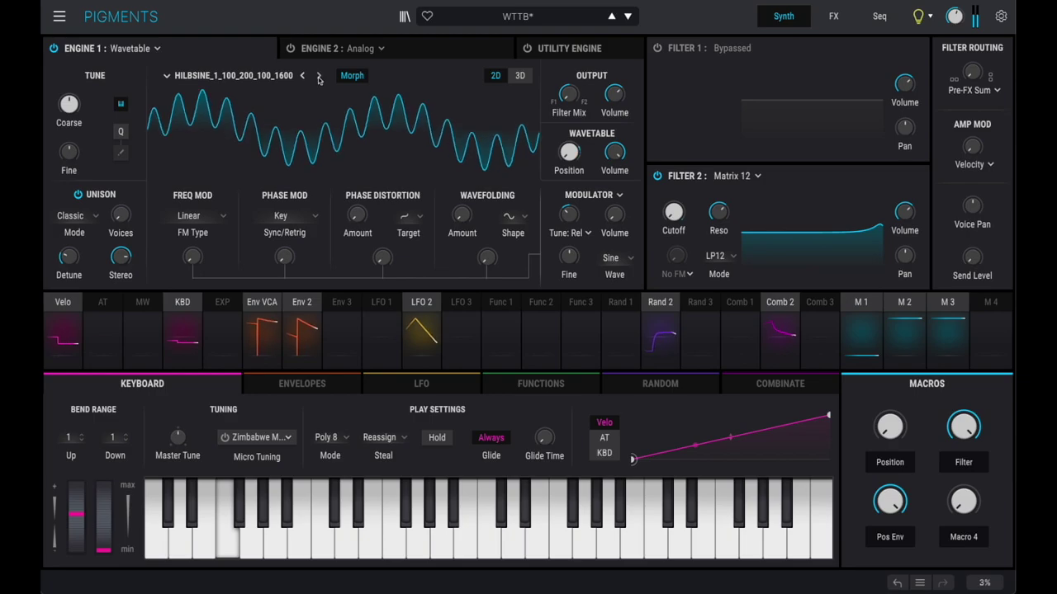
click(318, 76)
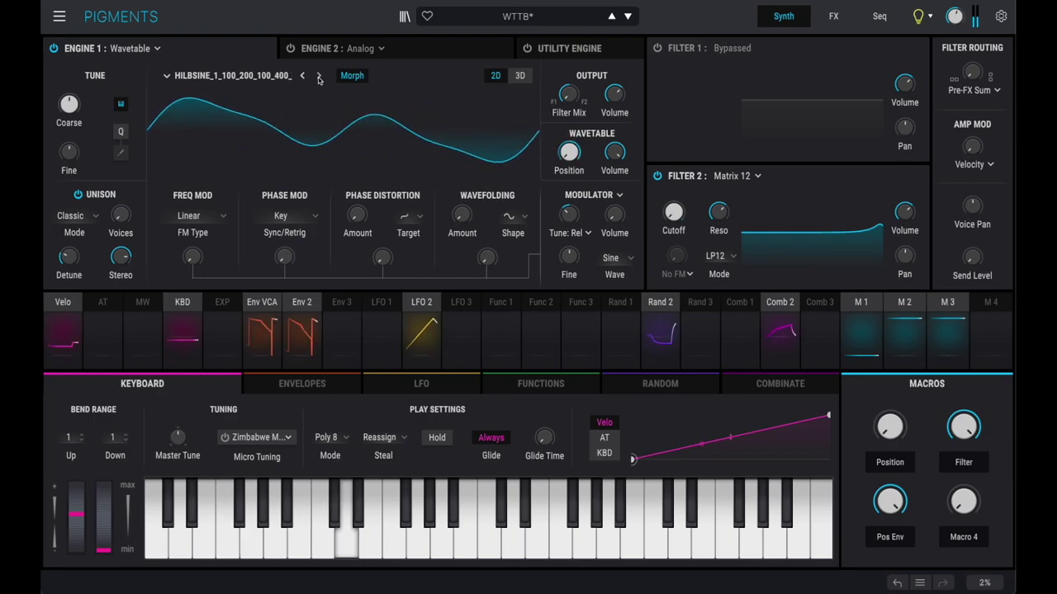
click(318, 75)
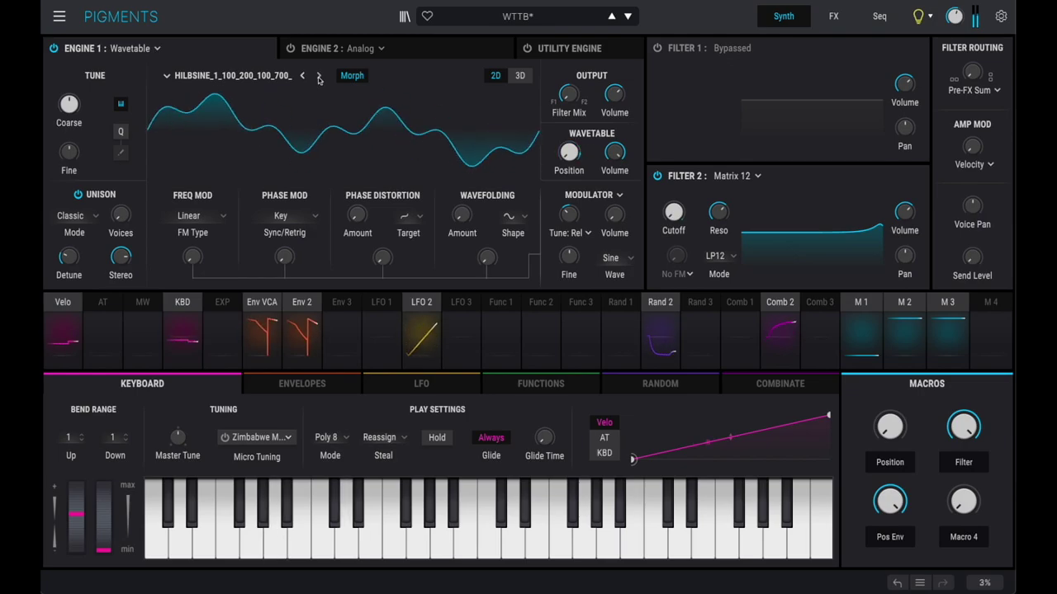
click(319, 76)
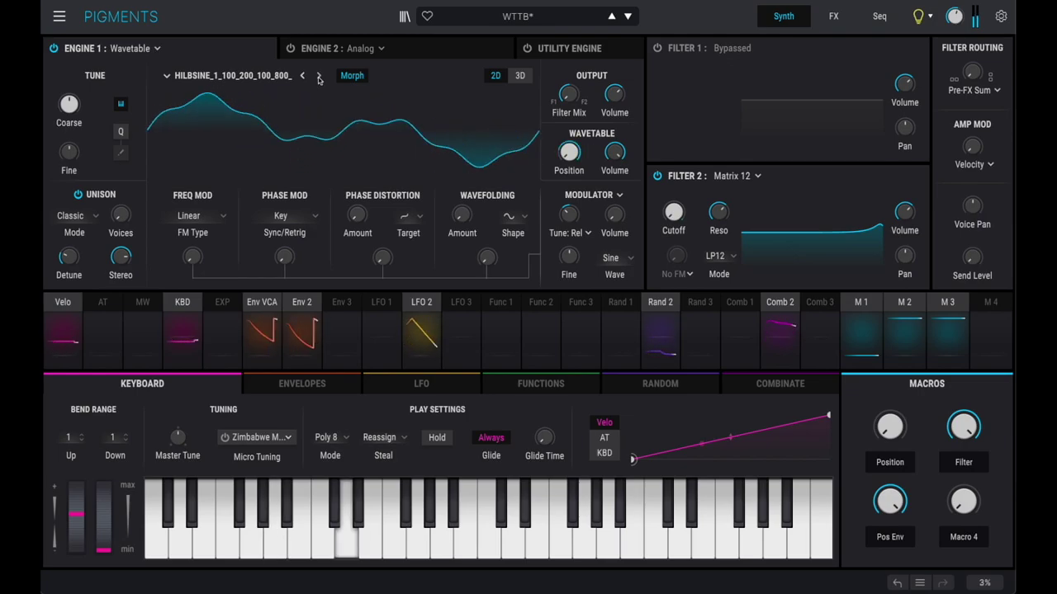
Load a hilbsine_1_100_300_100 wavetable from the Morphs folder and step forward to hilbsine_1_100_400_200_300
click(269, 76)
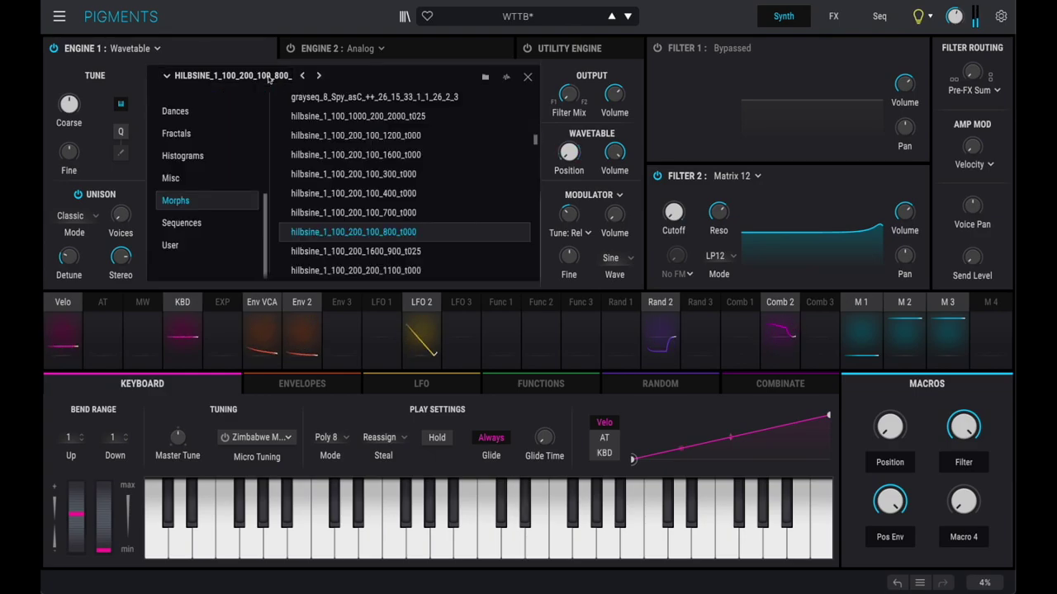
scroll(381, 198, down, 5)
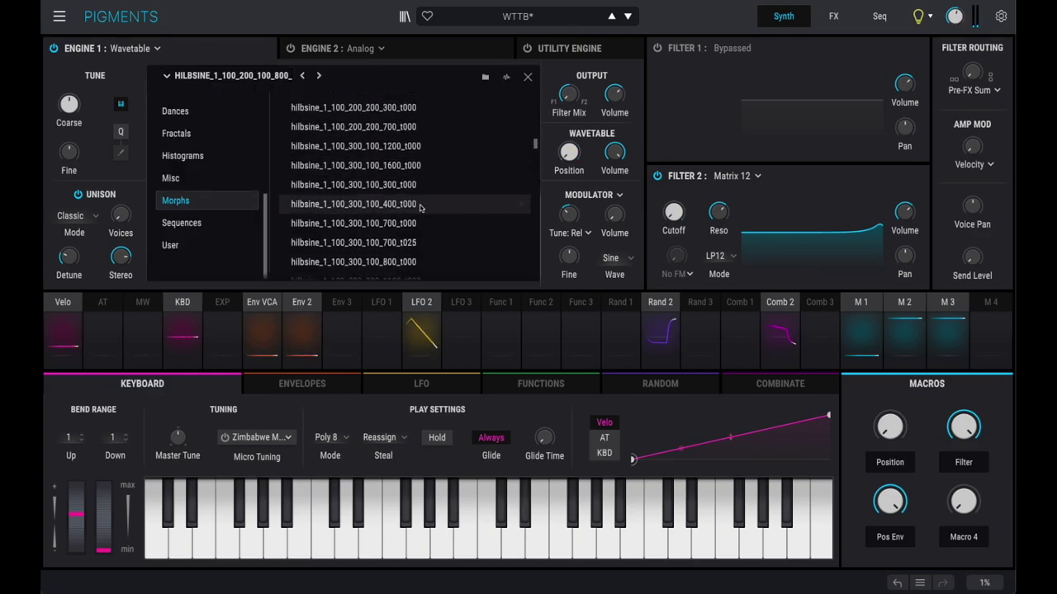
click(419, 208)
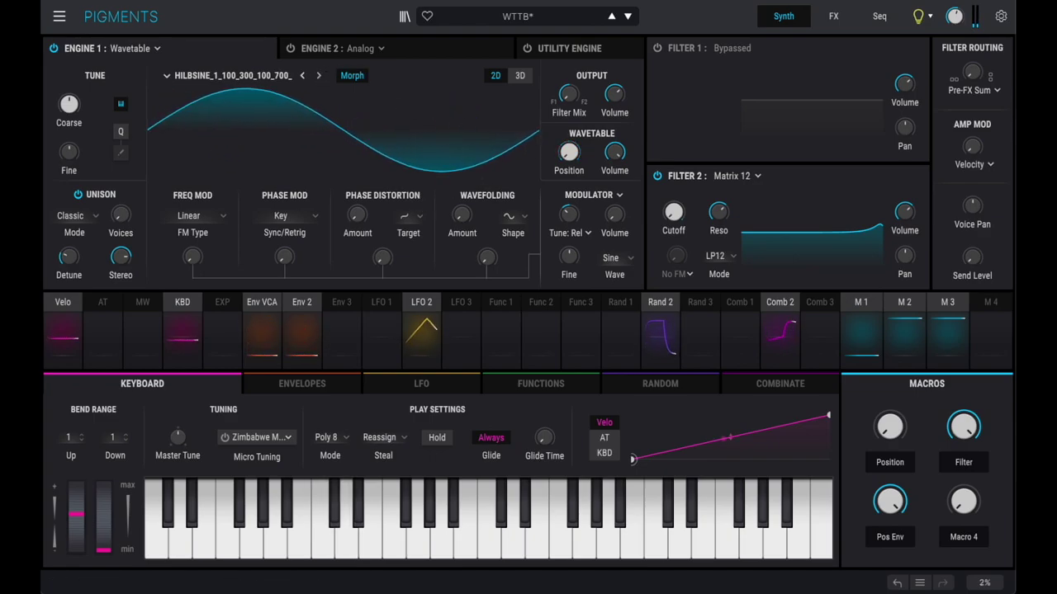
click(319, 76)
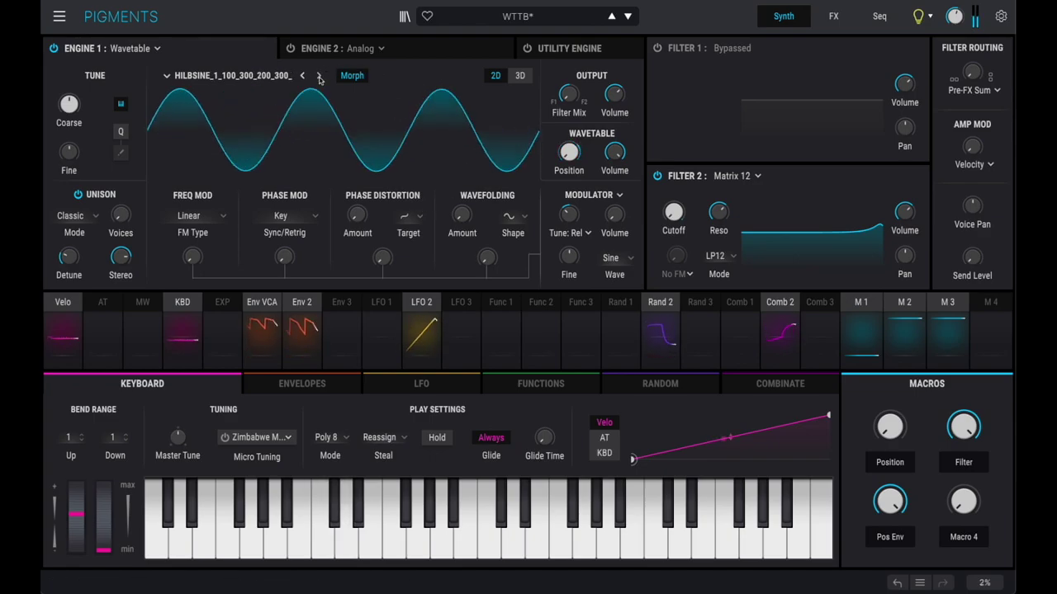
click(319, 76)
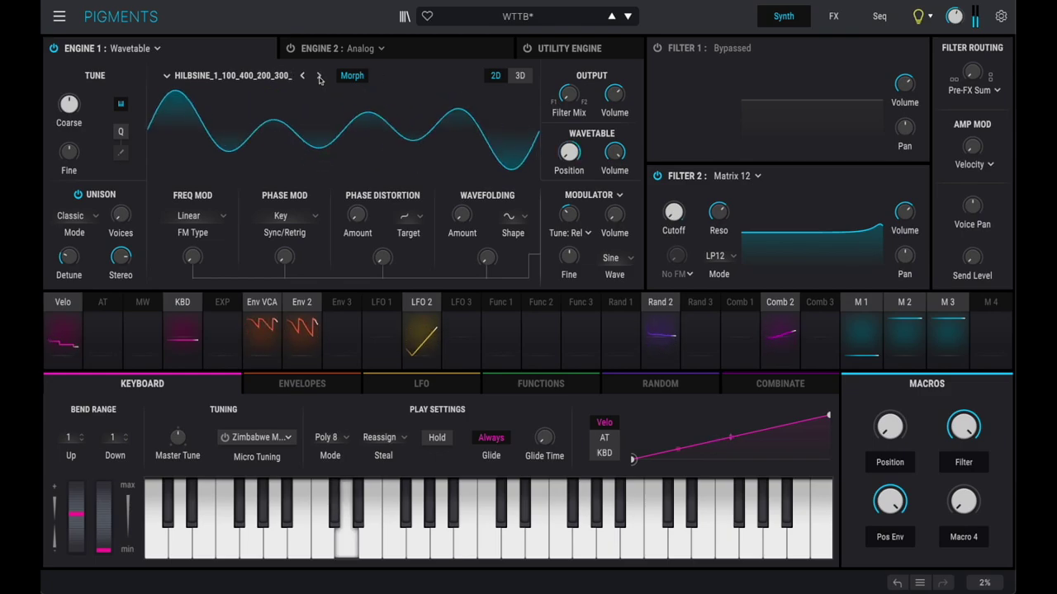
Load hilbsine_1_100_500_100_800_t000 from the Morphs folder into Engine 1
click(232, 75)
scroll(392, 142, down, 2)
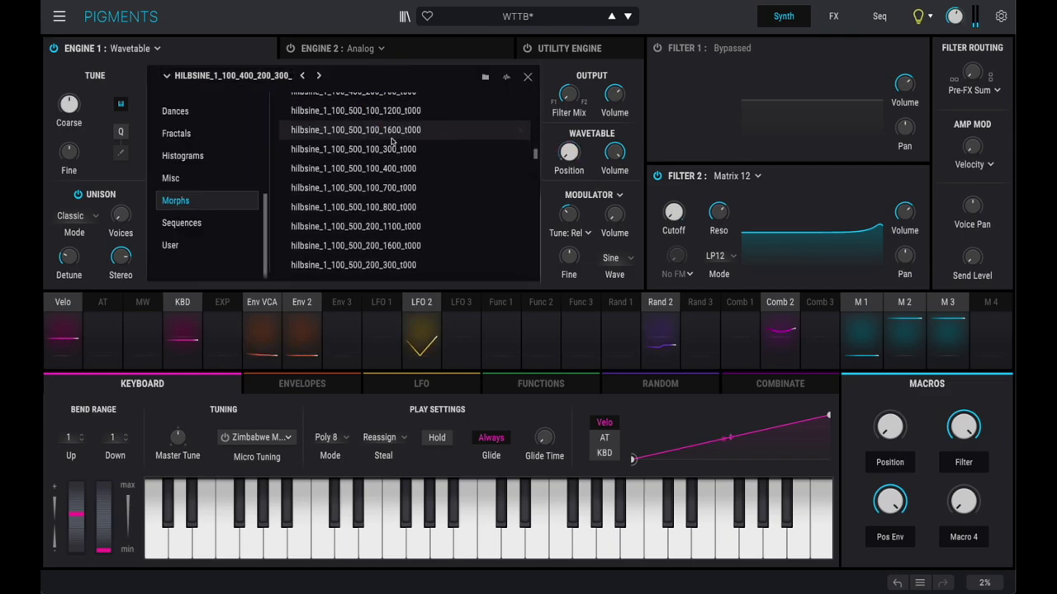
scroll(392, 142, down, 1)
double_click(396, 156)
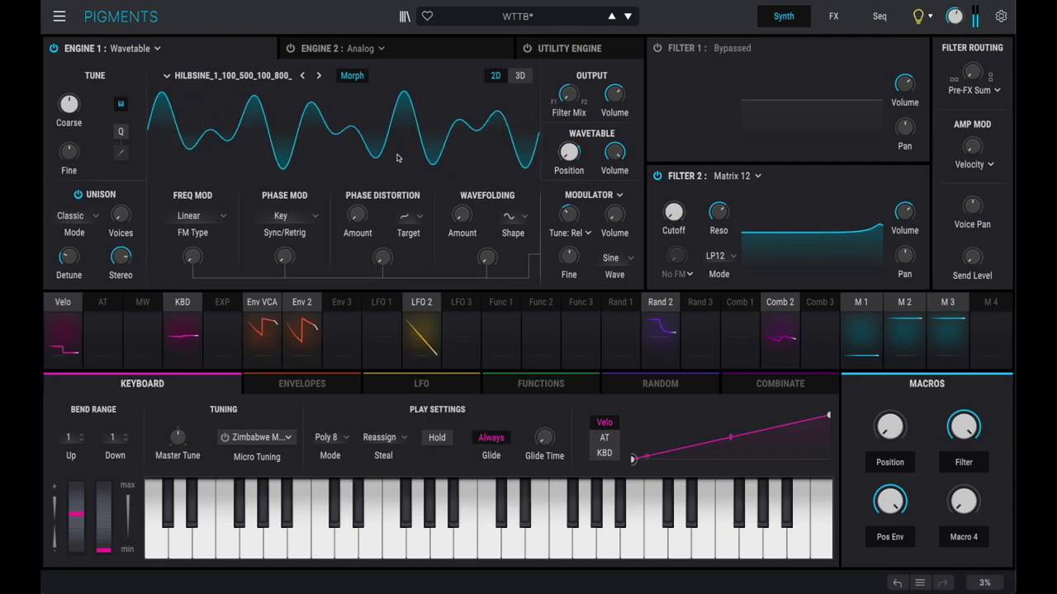
Load hilbsine_2_100_1000_100_1600_t000 from the Morphs folder into Engine 1
click(259, 75)
scroll(373, 200, down, 3)
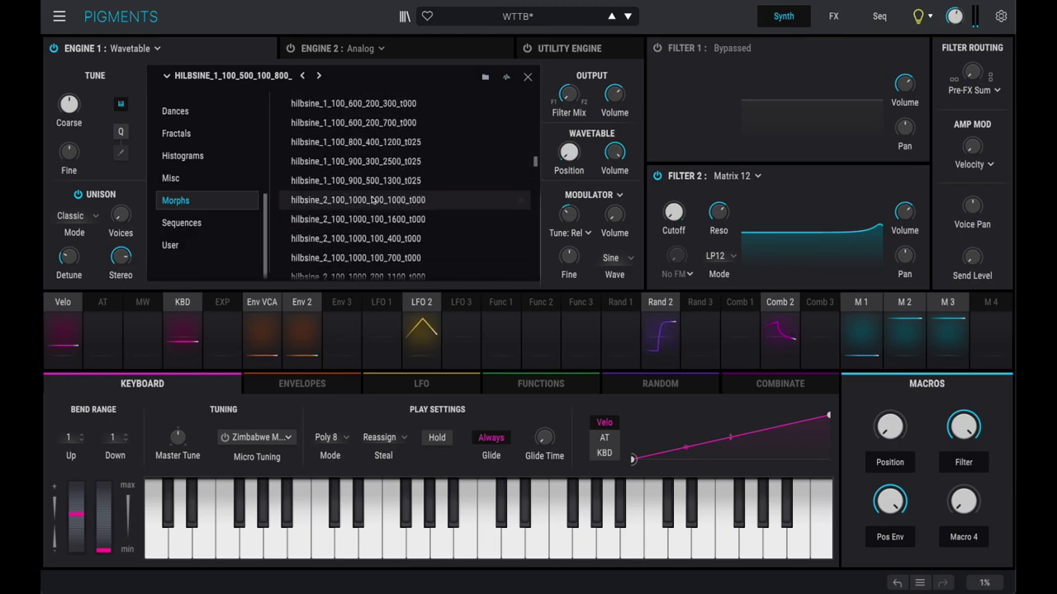
double_click(424, 197)
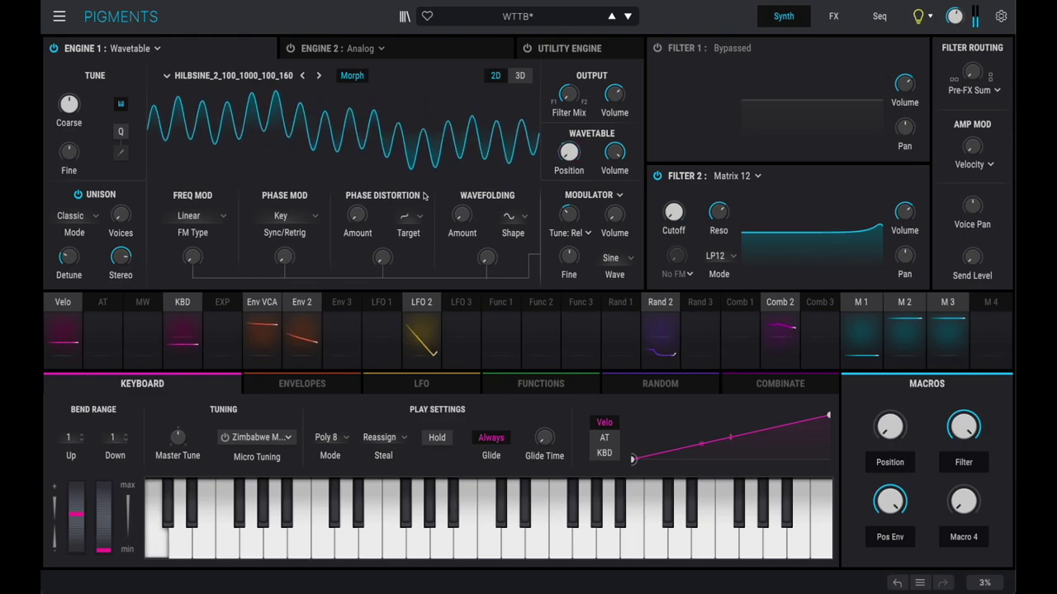
Compare the loaded wavetable's 3D and 2D views and turn off Morph to hear its unsmoothed waves
click(521, 75)
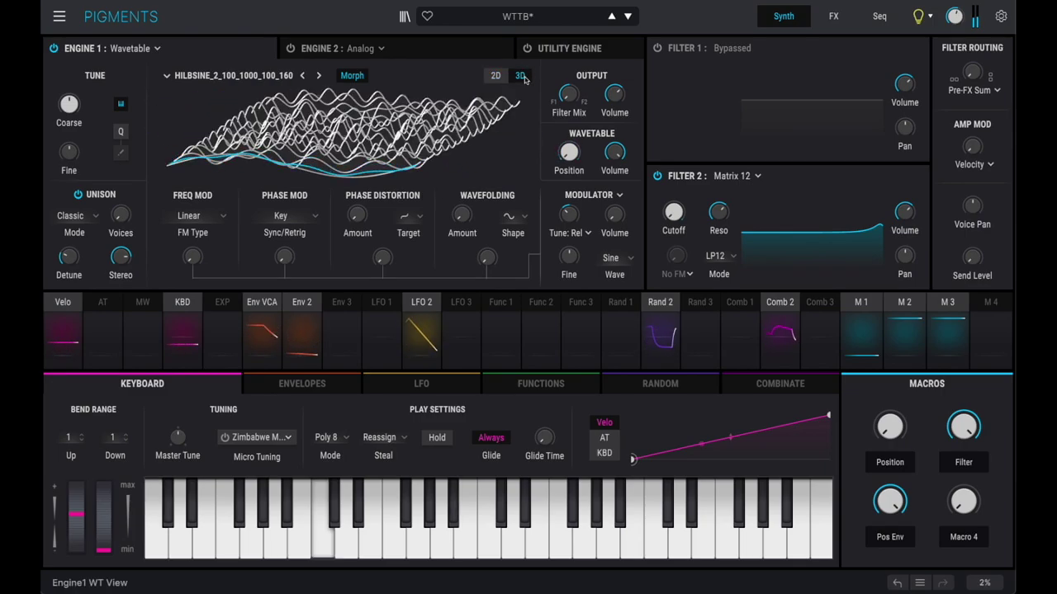
click(495, 75)
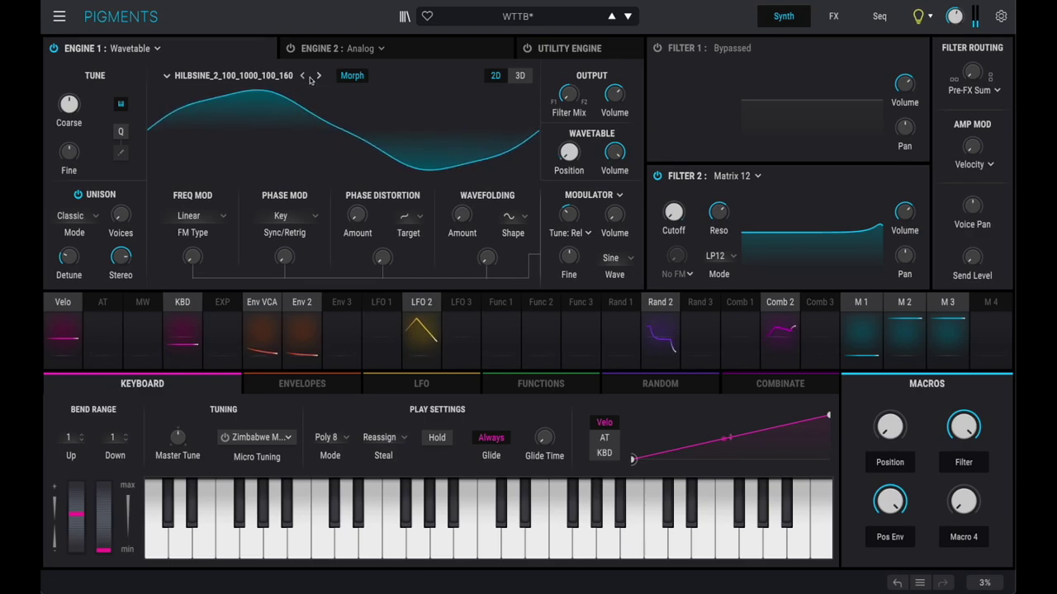
click(351, 76)
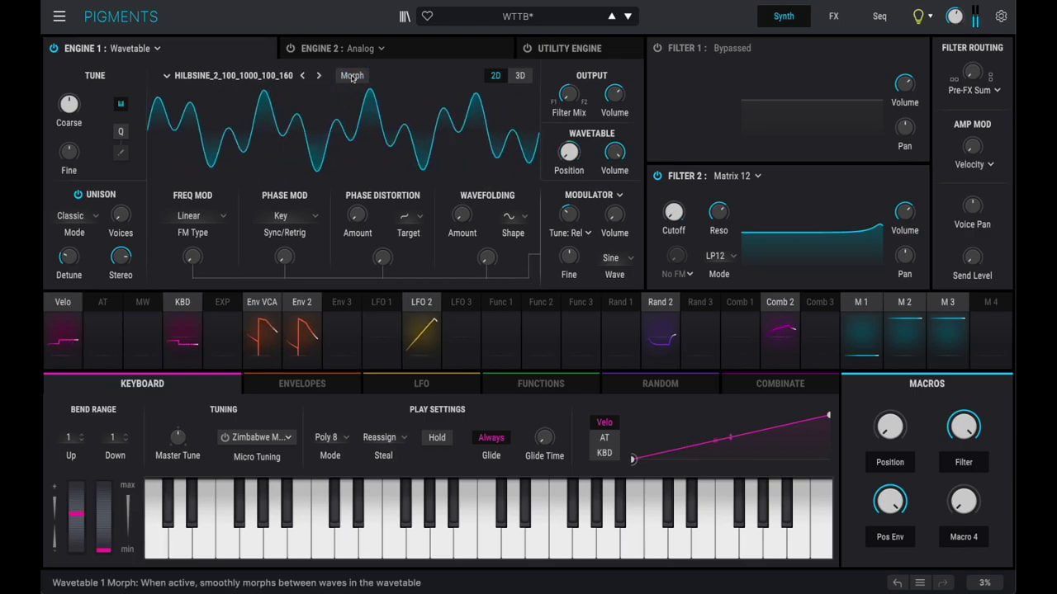
Audition hilbsine_2_100_1000_200_500_t000 and hilbsine_2_100_1000_300_600_t000 from the Morphs folder in Engine 1
click(277, 77)
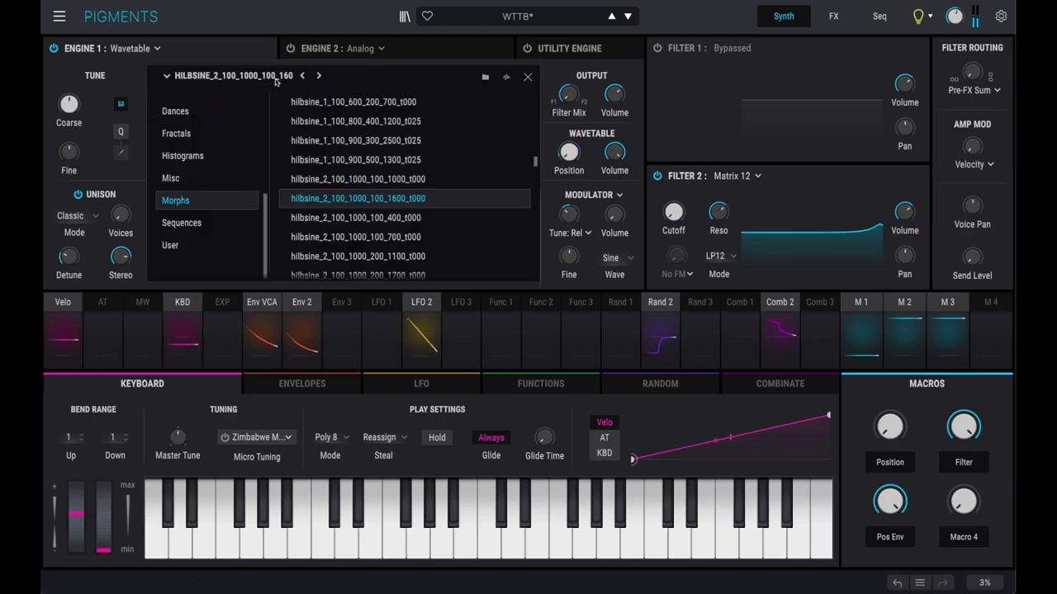
scroll(397, 190, down, 3)
double_click(400, 198)
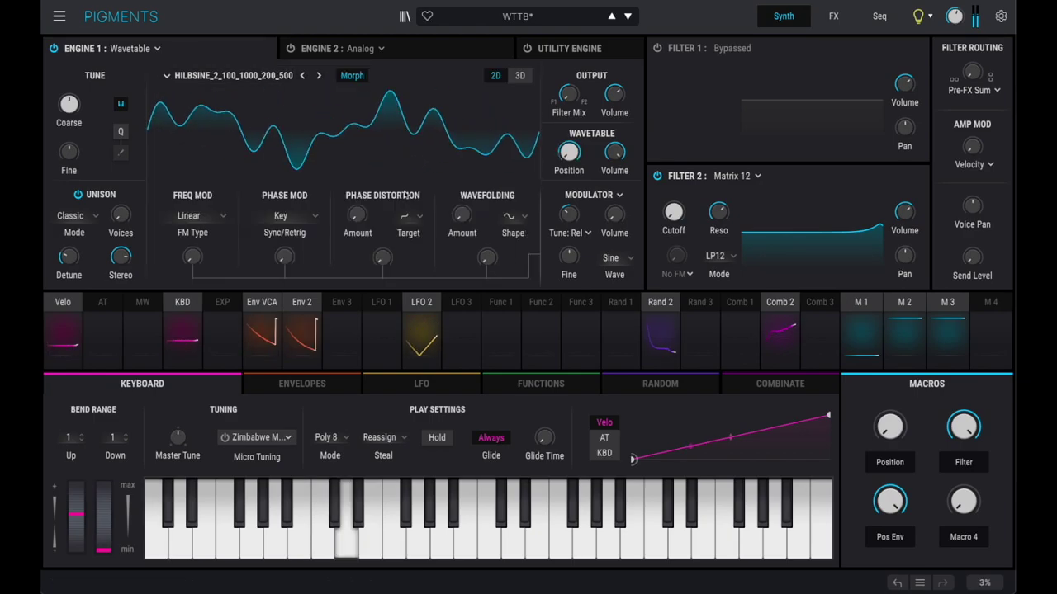
click(276, 77)
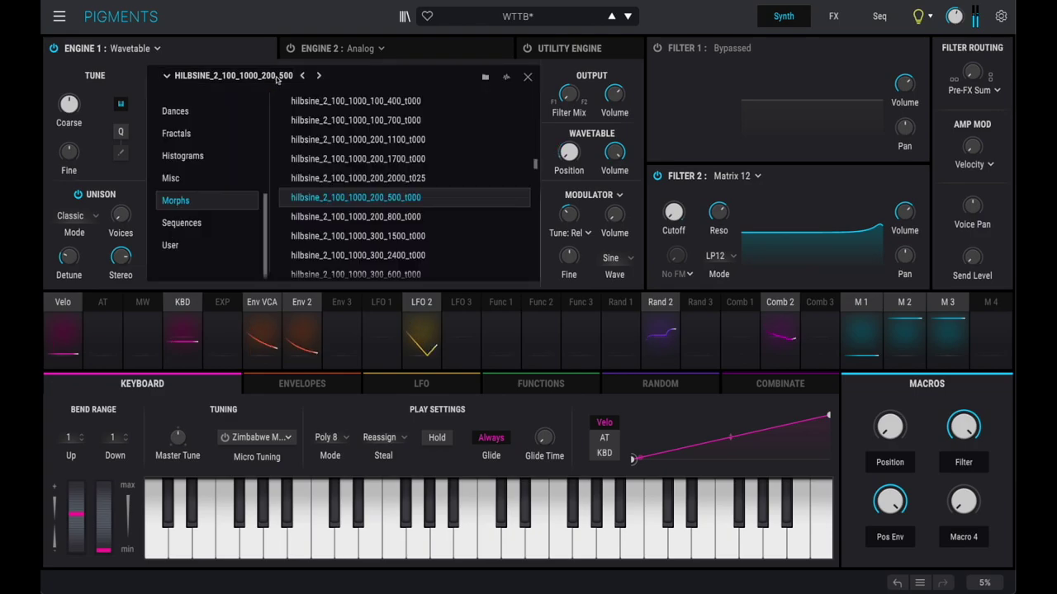
scroll(405, 207, down, 2)
double_click(409, 196)
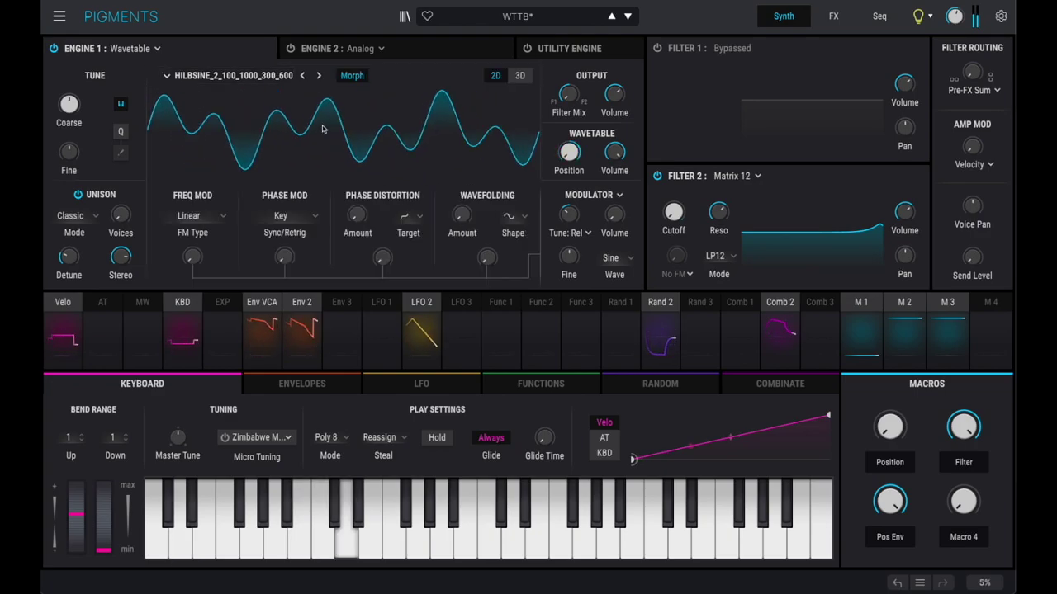
Audition hilbsine_2_100_700_100_1000_t000 and hilbsine_2_100_700_300_900_t000 from the Morphs folder in Engine 1
click(269, 75)
scroll(407, 147, down, 6)
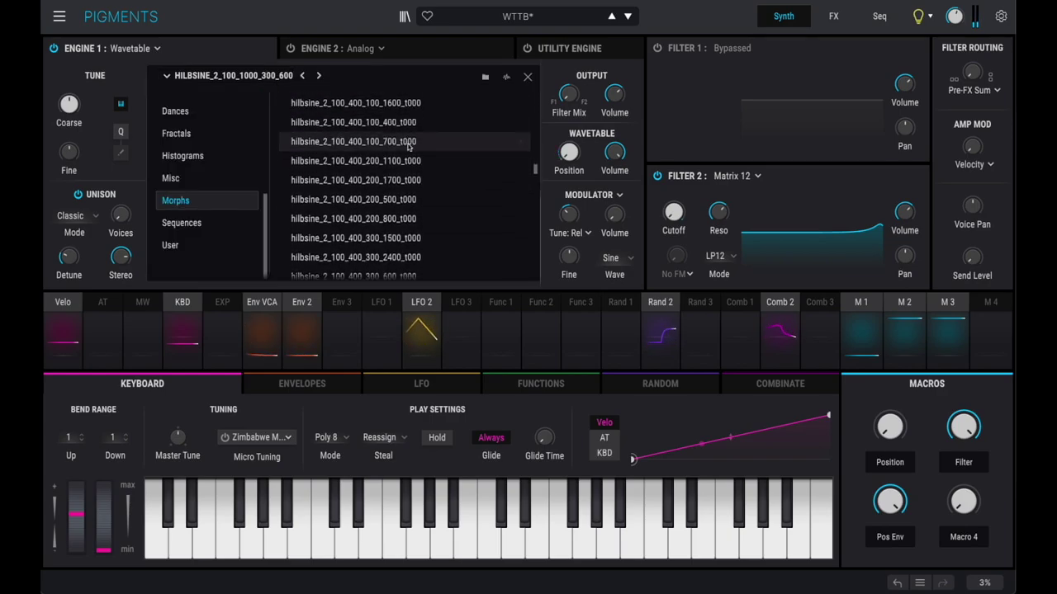
double_click(424, 158)
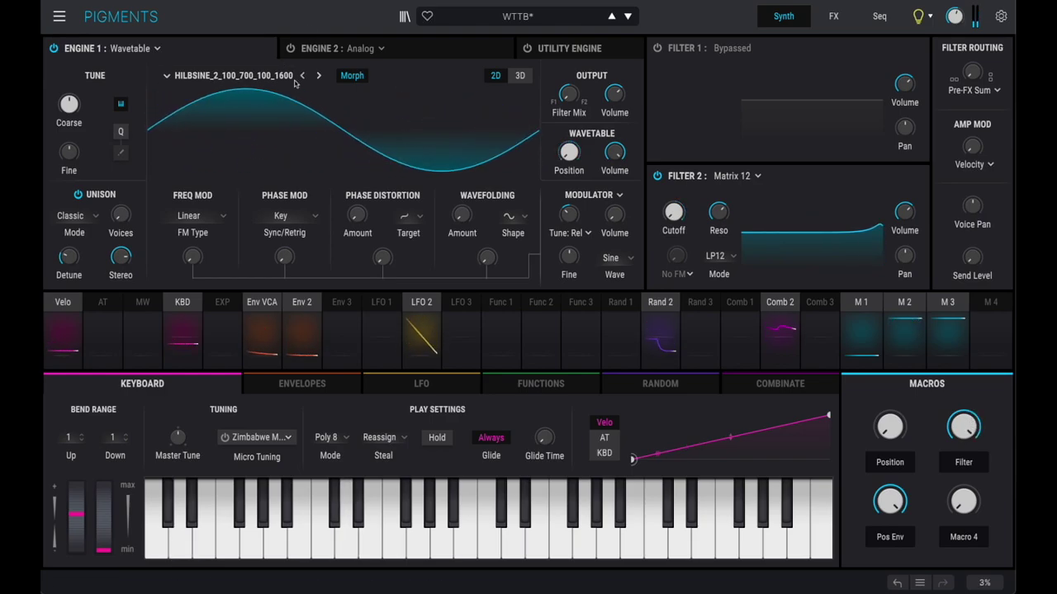
click(265, 74)
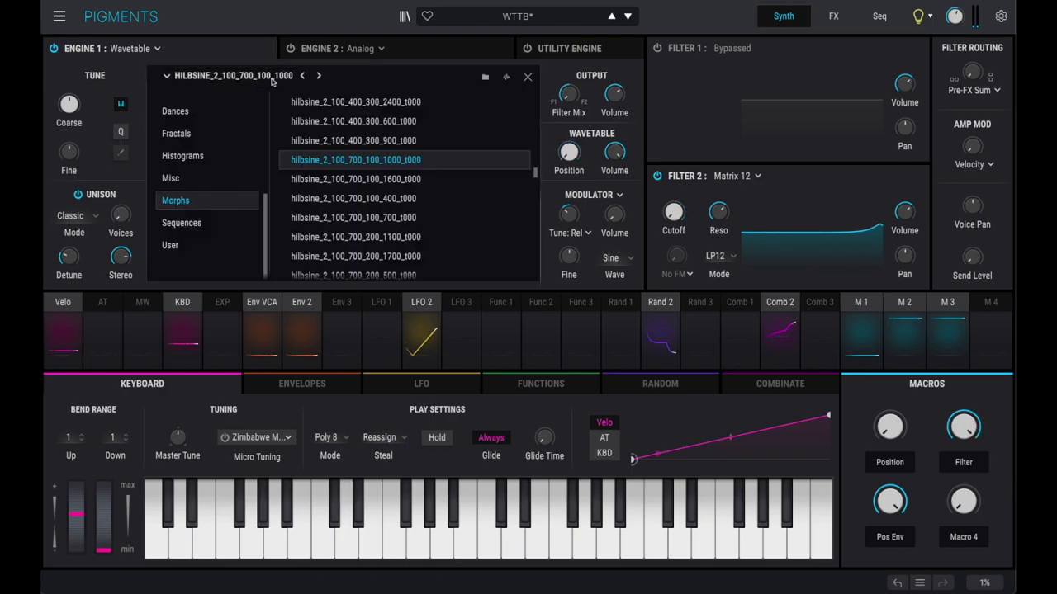
scroll(389, 185, down, 3)
double_click(371, 198)
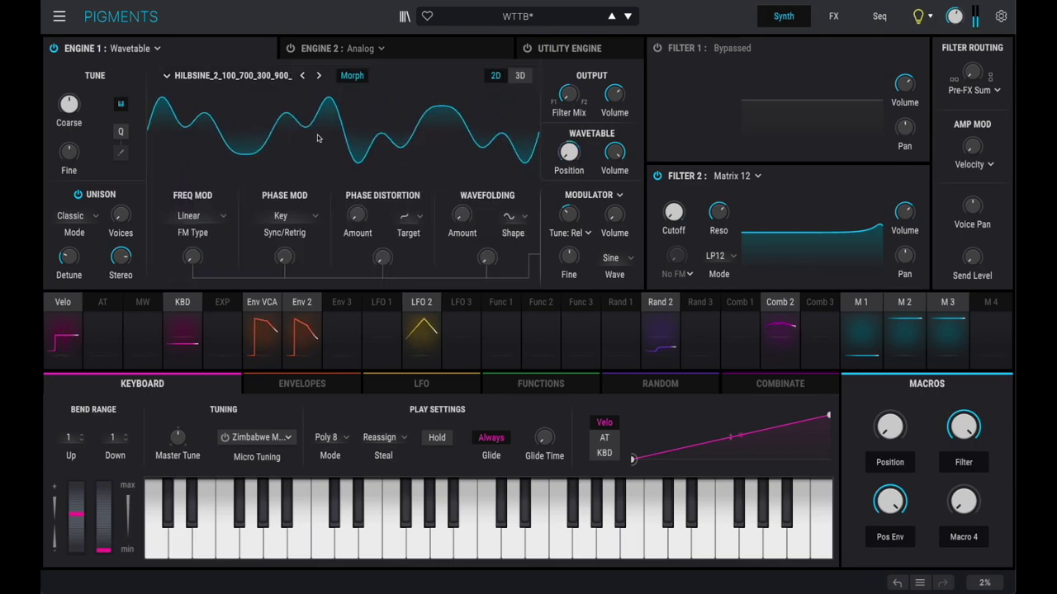
Load hilbsine_3_100_1500_100_2200_t000 from the Morphs folder and compare its 3D and 2D views
click(279, 78)
scroll(388, 198, down, 3)
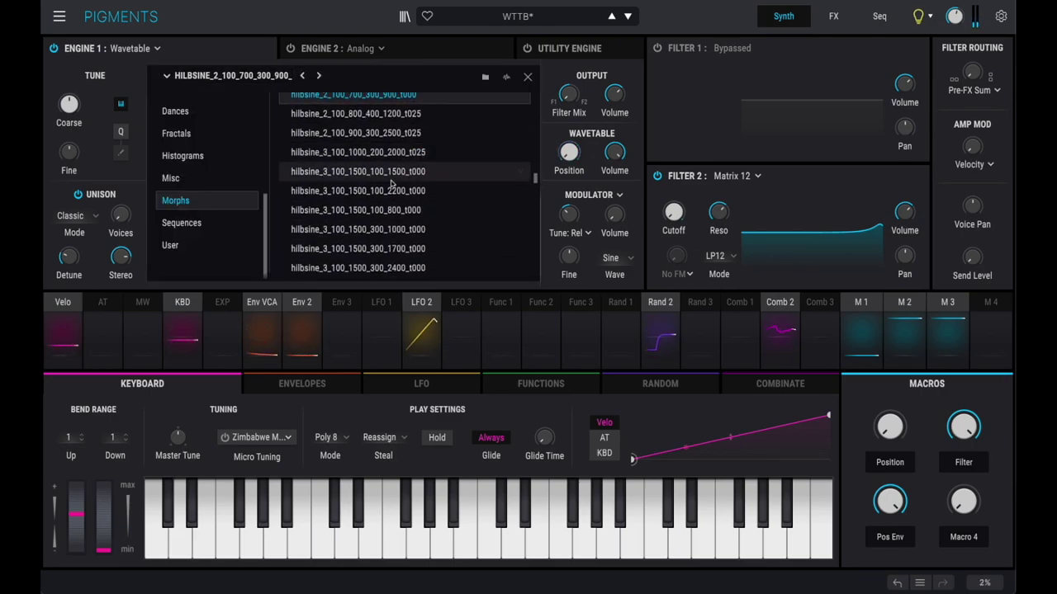
double_click(392, 186)
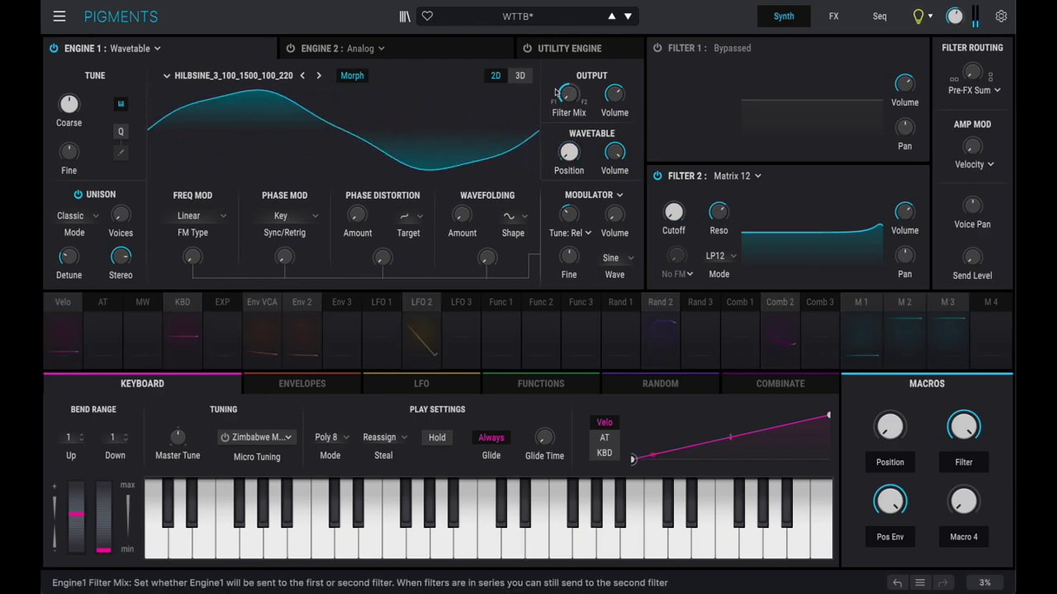
click(514, 78)
click(512, 81)
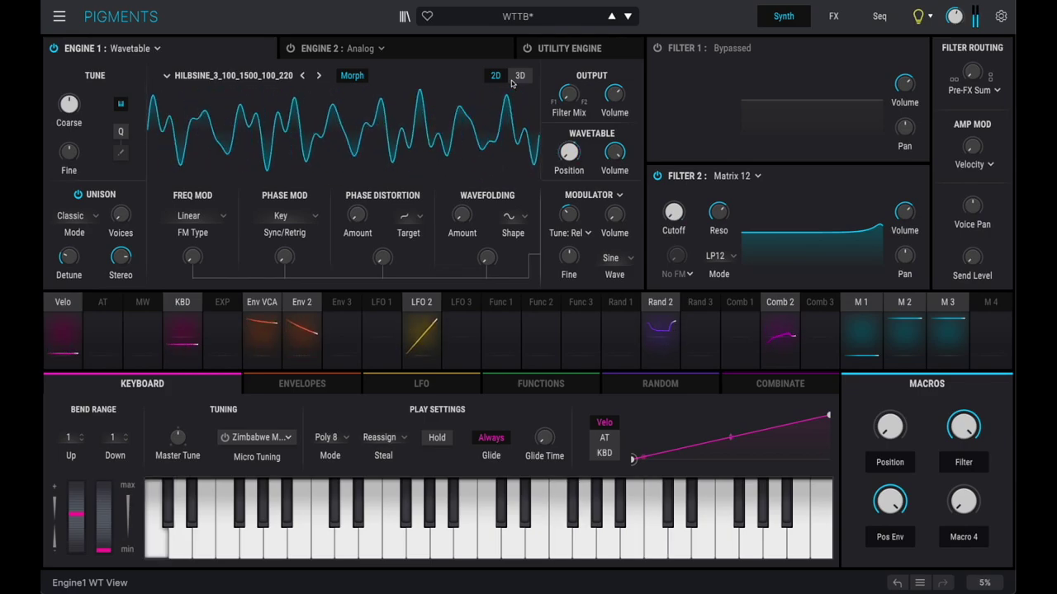
Load hilbsine_3_100_800_300_1000_t000 from the Morphs folder into Engine 1
click(262, 76)
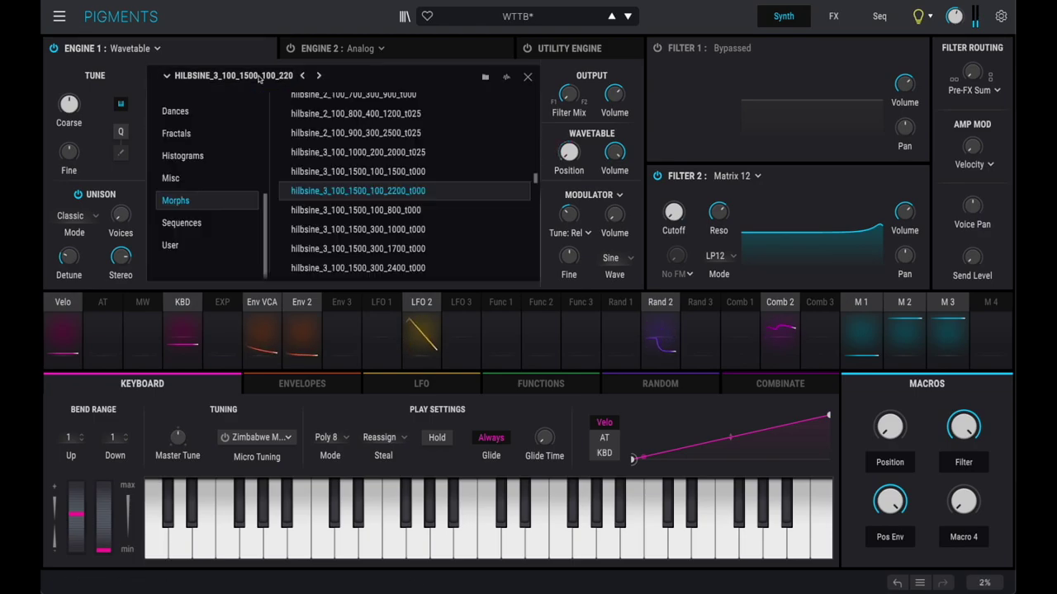
scroll(401, 177, down, 2)
click(391, 180)
click(390, 179)
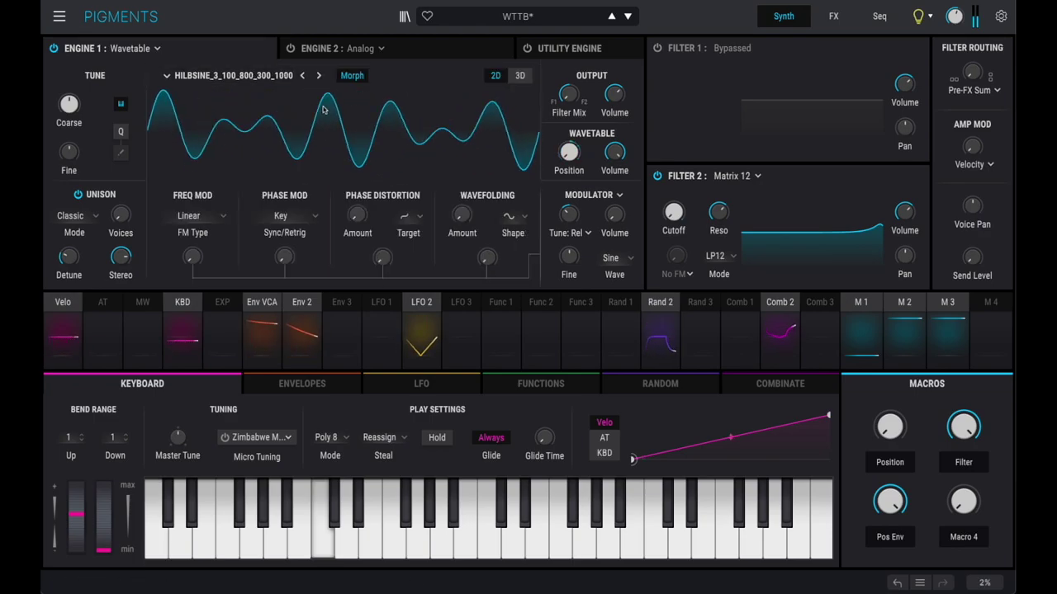
Load hilbsine_4_100_1600_100_3100_t000 from the Morphs folder into Engine 1
click(277, 81)
scroll(412, 173, down, 4)
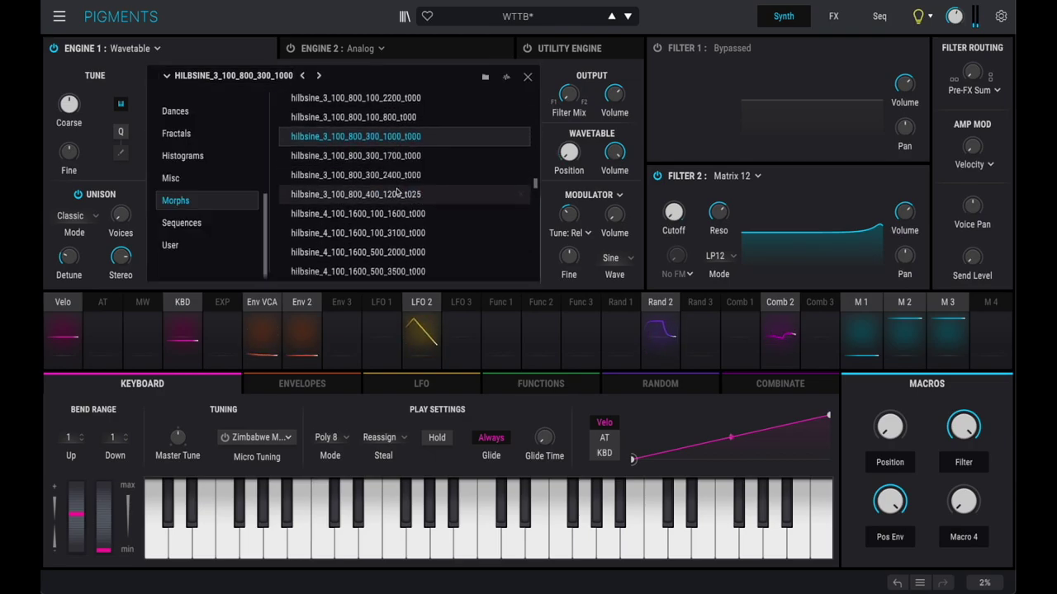
click(412, 174)
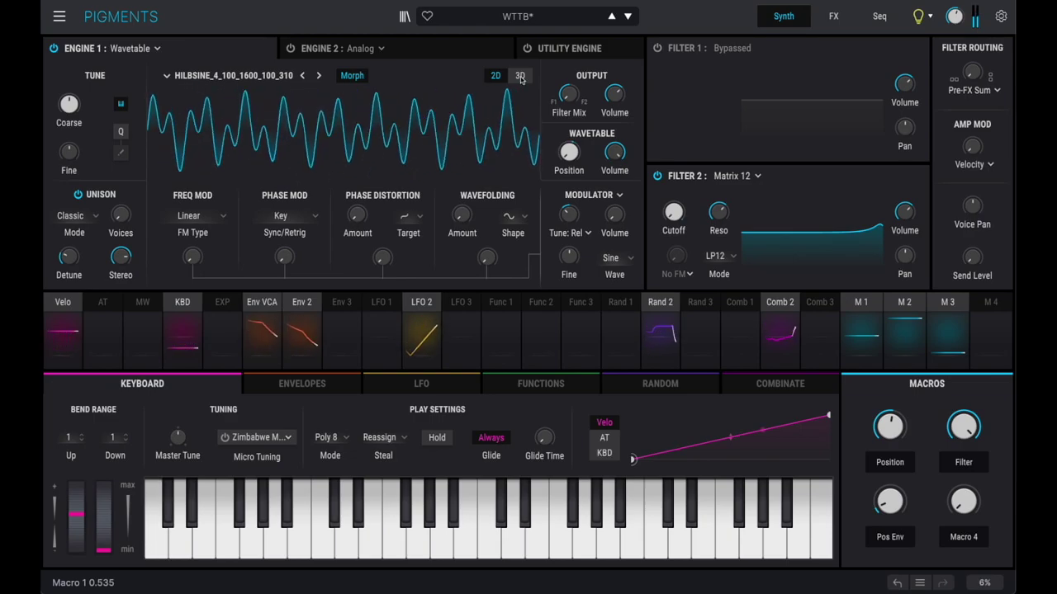
Audition hilbsine_4_100_300_100_700_t025 and hilbsine_4_100_300_200_1200_t025 from the Morphs folder in Engine 1
click(264, 76)
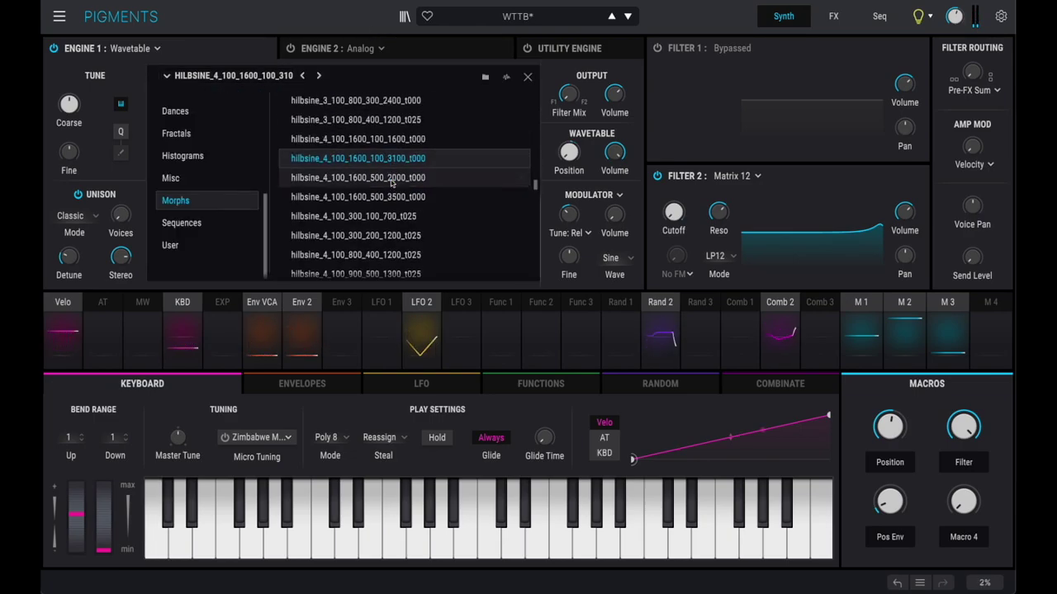
click(395, 215)
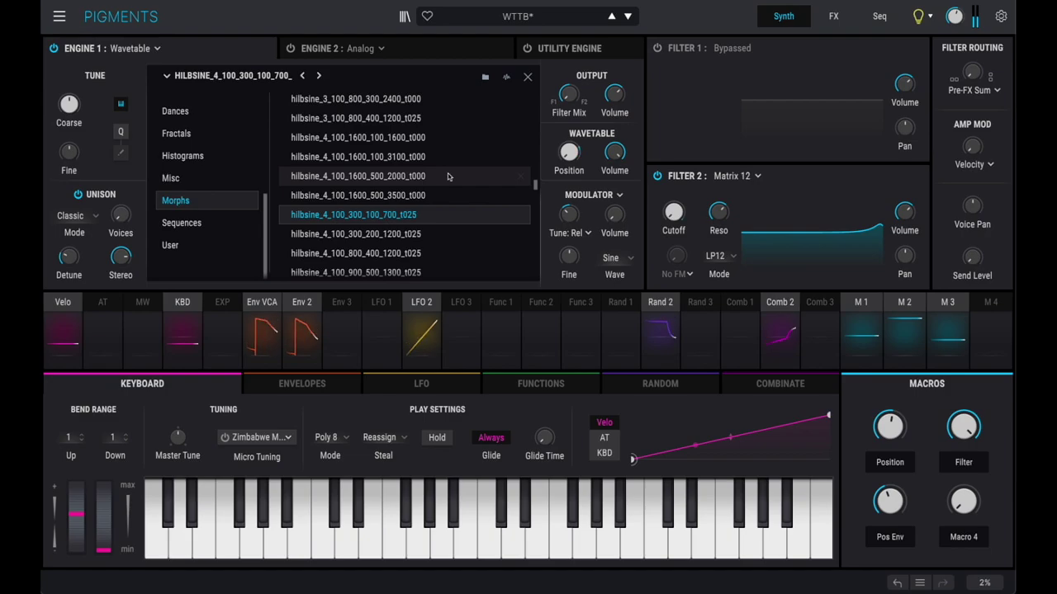
scroll(363, 128, down, 3)
double_click(385, 125)
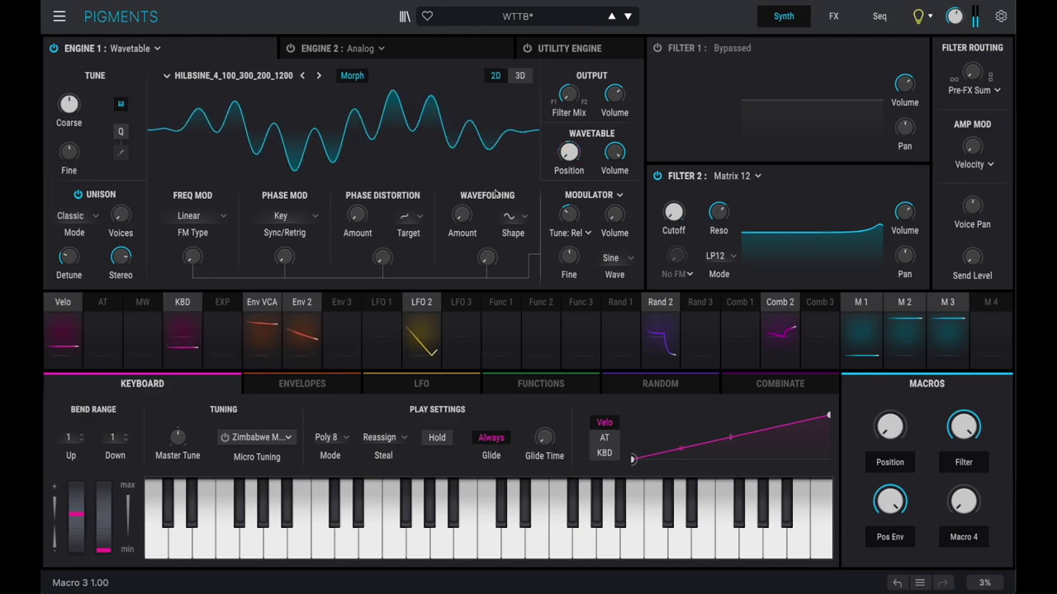
Audition morph_00001 and morph_00007 from the Morphs folder in Engine 1
click(319, 76)
click(271, 76)
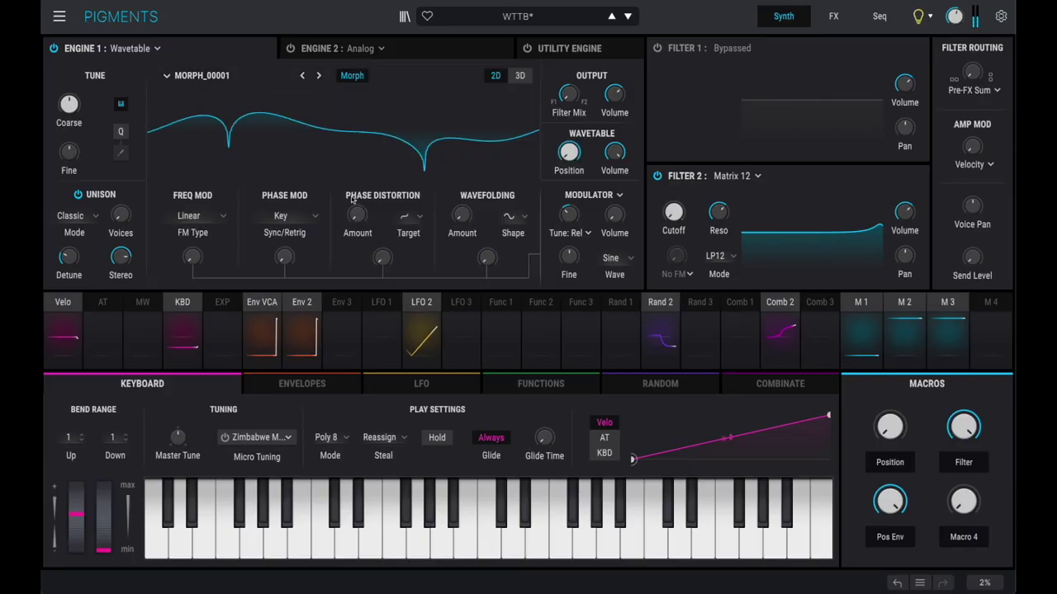
click(201, 75)
scroll(358, 194, down, 5)
click(358, 189)
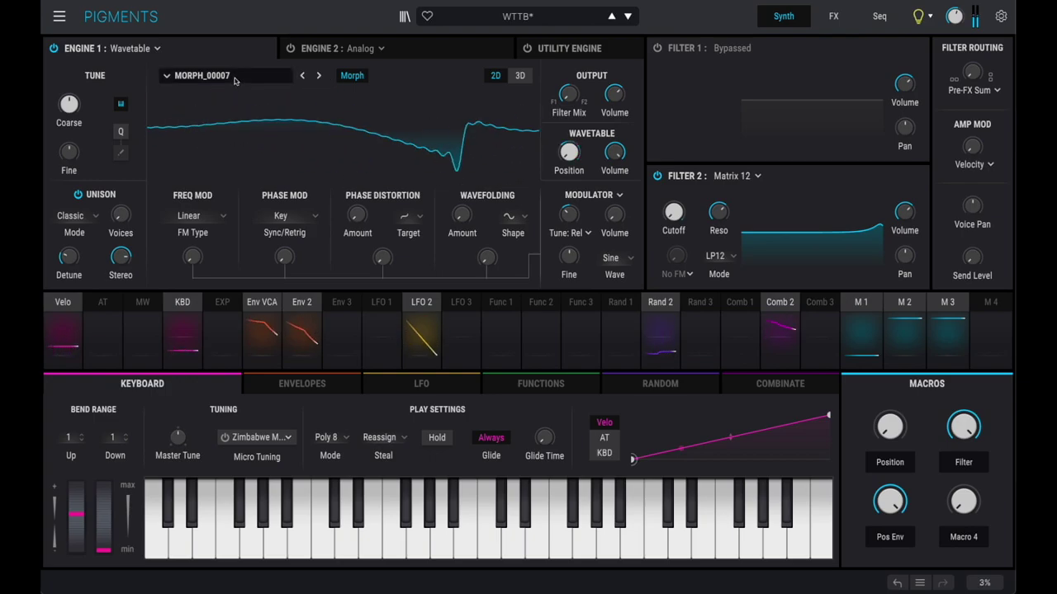
Audition morph_00012 and morph_00015 from the Morphs folder in Engine 1
click(281, 75)
scroll(388, 194, down, 3)
click(363, 226)
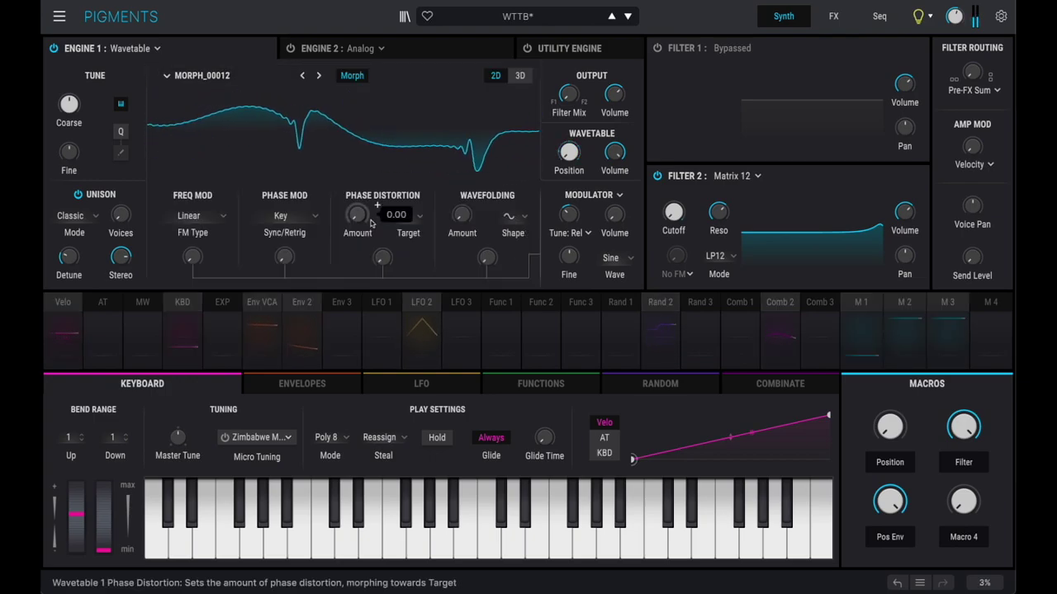
click(215, 75)
scroll(371, 215, down, 5)
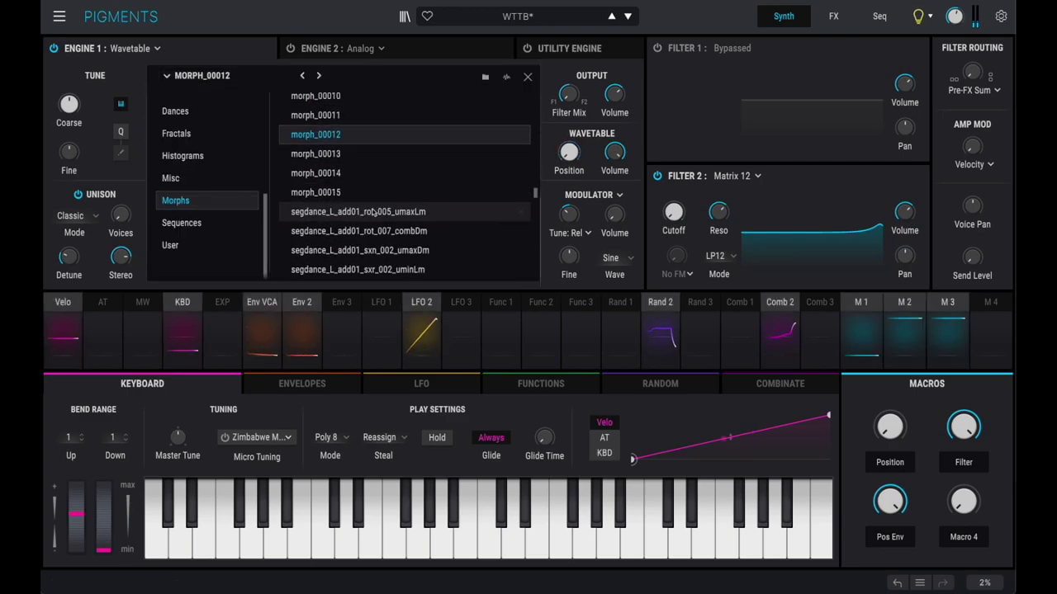
click(359, 190)
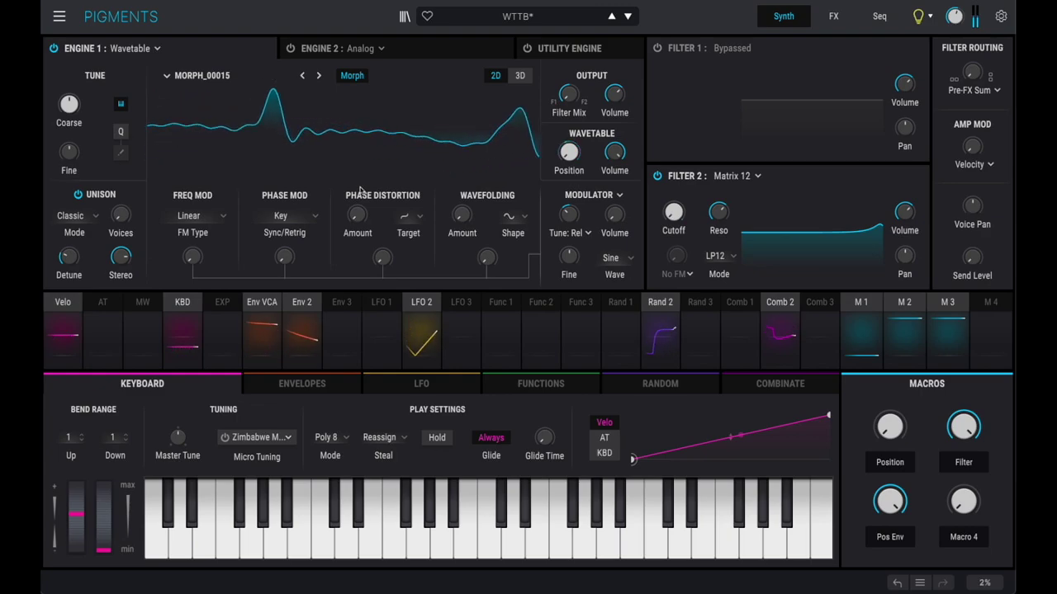
Load segdance_L_add01_rot_005_umaxLm from the Morphs folder, then advance to segdance_L_add01_sxn_002_umaxDm
click(303, 76)
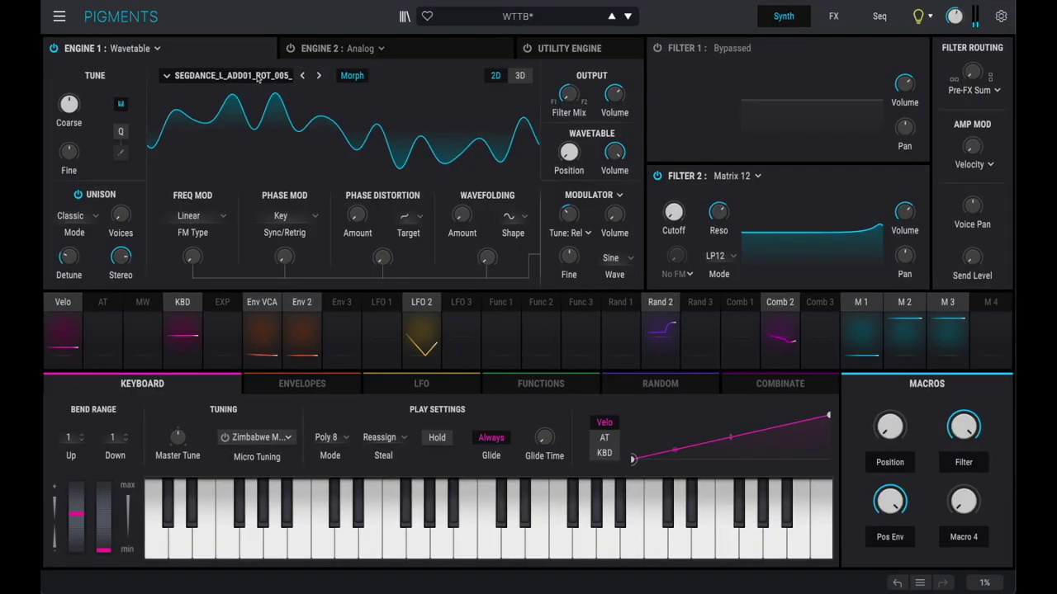
click(252, 78)
double_click(402, 212)
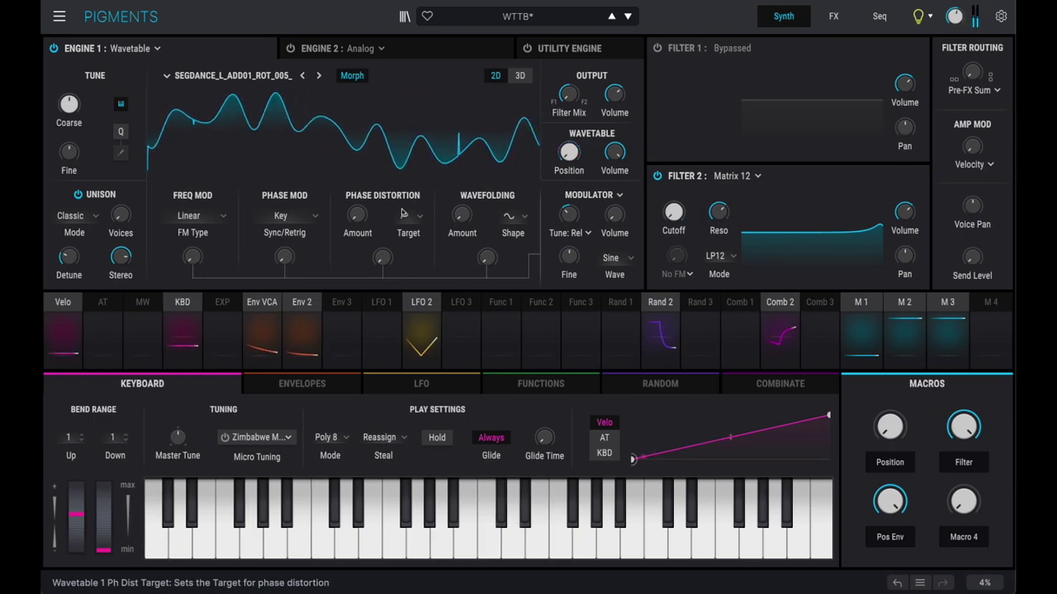
click(320, 76)
click(320, 76)
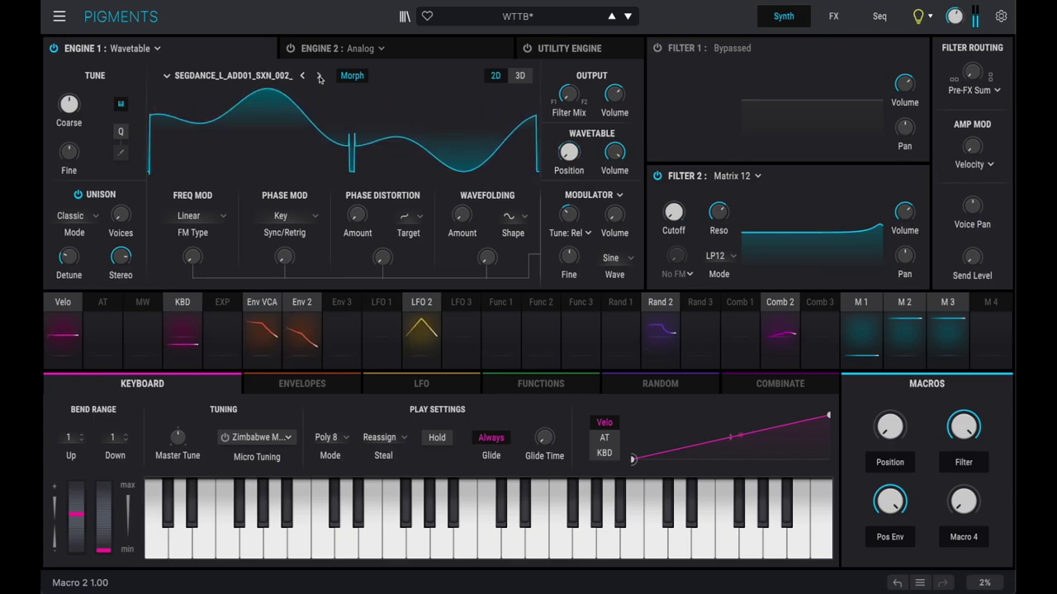
Advance one wavetable at a time through the segdance_L_add01 series, from syn_012 through synrot and syr_017F to txatyrs
click(320, 76)
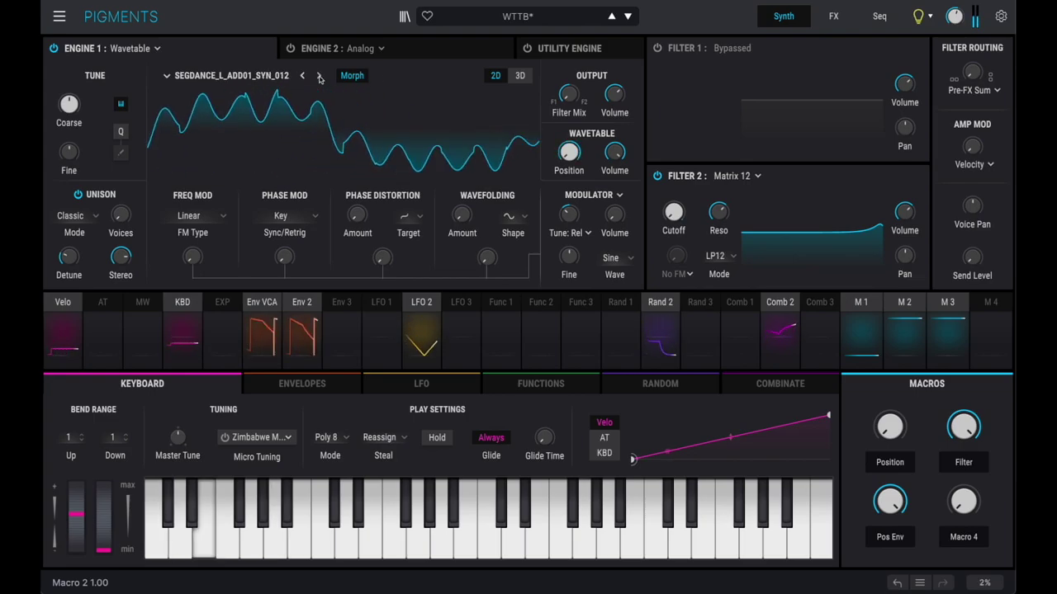
click(319, 76)
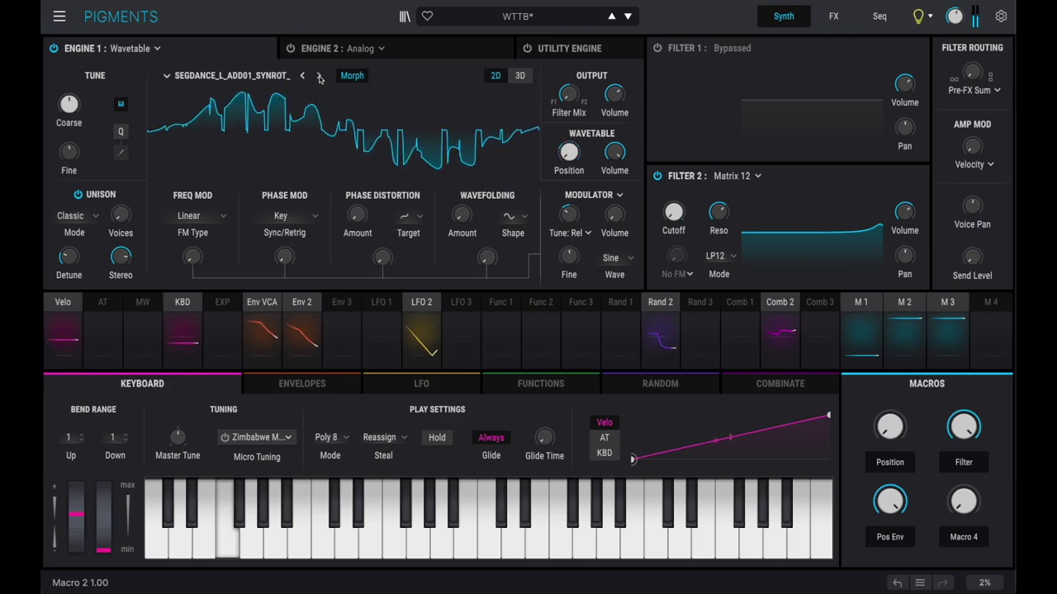
click(319, 76)
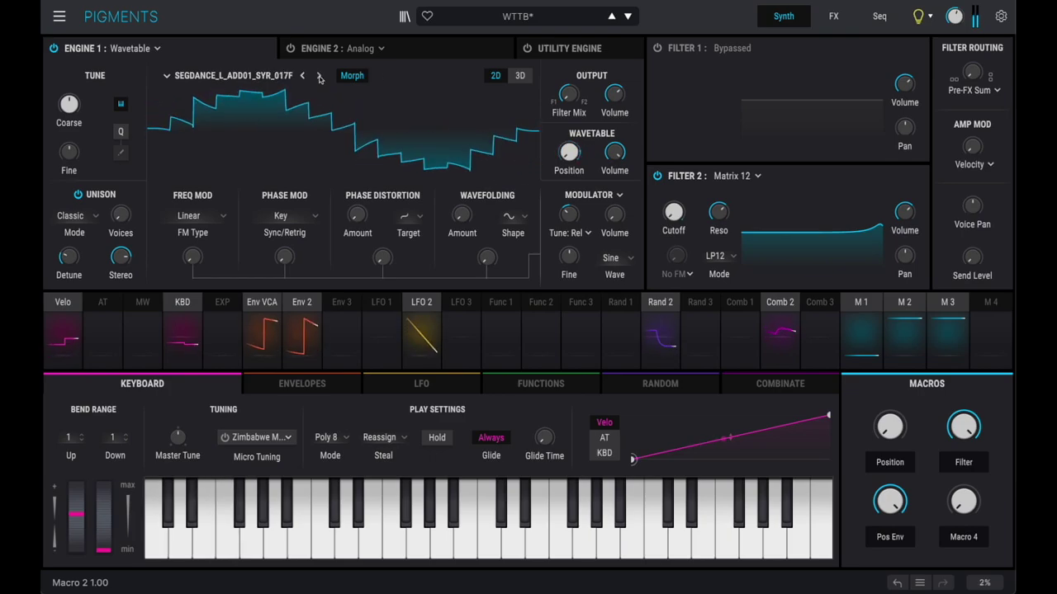
click(320, 76)
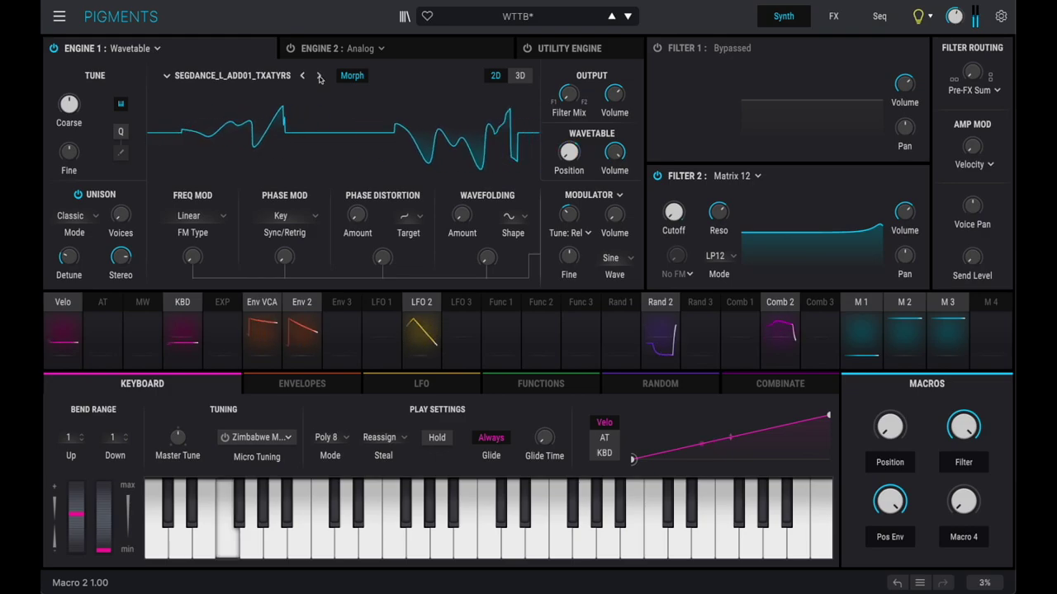
Advance to the segdance_L_add02 series, auditioning the sxrsyn wavetable and segdance_L_add02_tyr_003_umaxDm
click(319, 76)
click(319, 76)
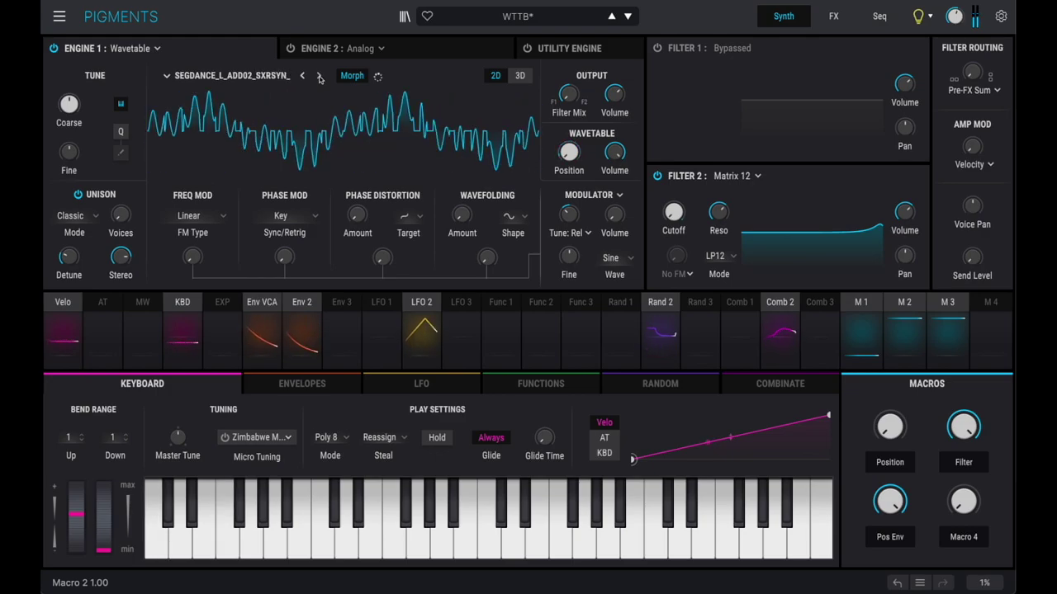
click(320, 76)
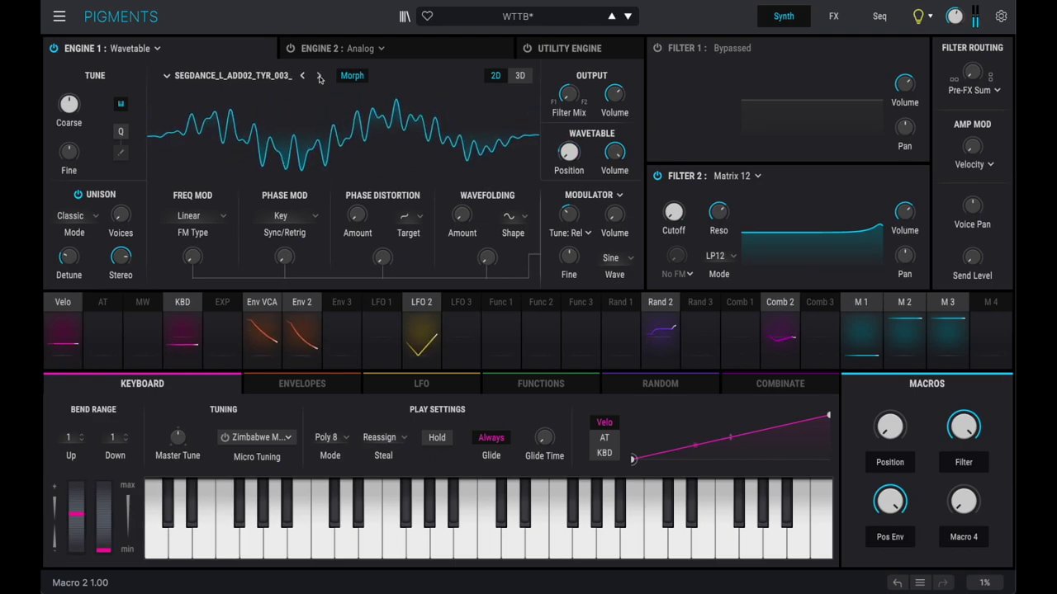
Load segdance_L_add04_txrsxrsyrrot_003F_bmaxPp from the Morphs folder into Engine 1
click(277, 77)
scroll(409, 169, down, 3)
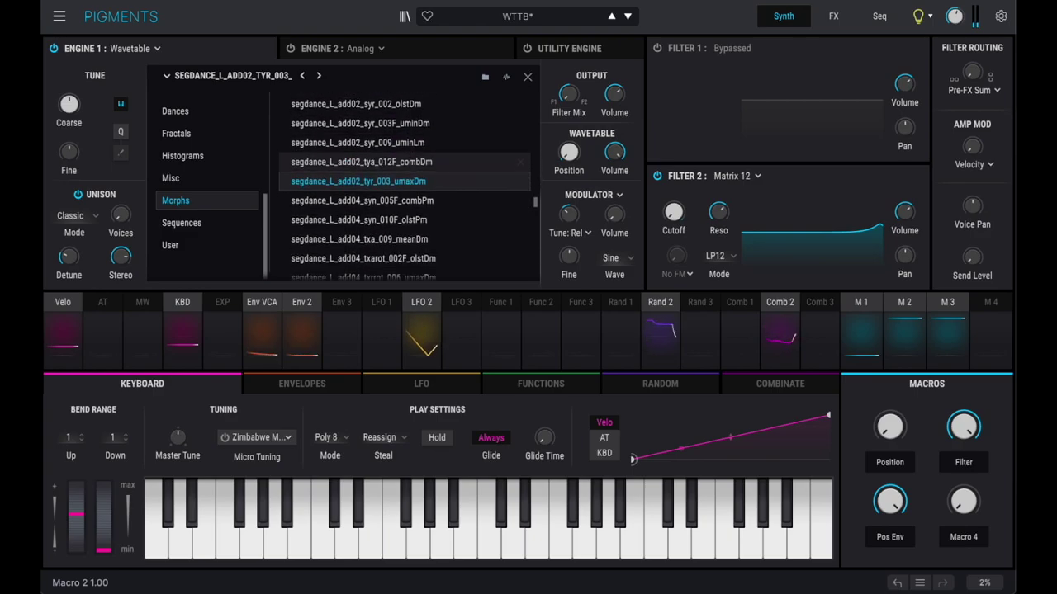
key(Down)
key(Down)
key(Down)
key(Down)
key(Down)
key(Down)
key(Return)
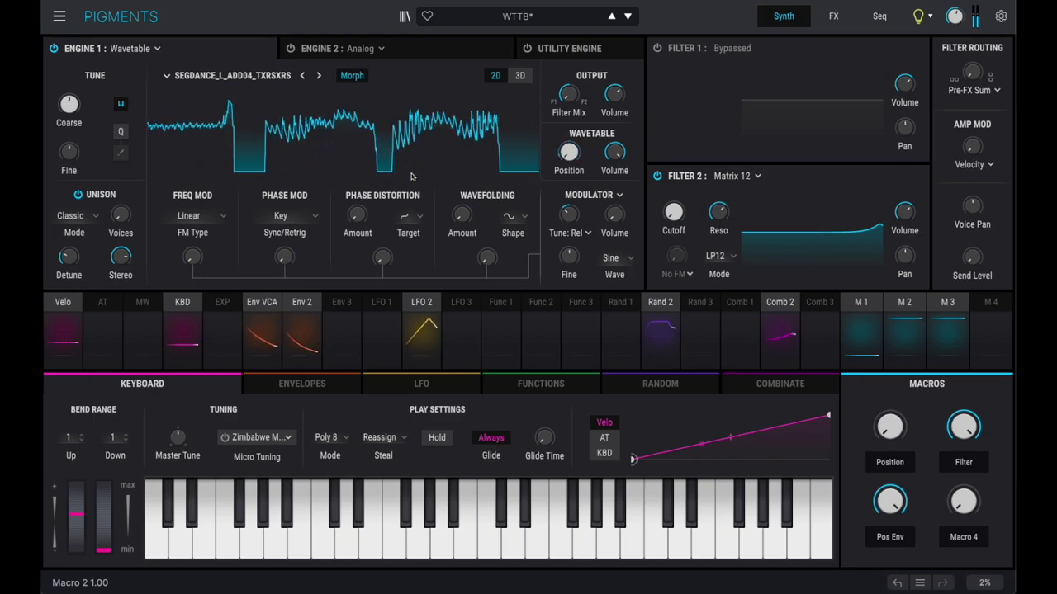
Audition segdance_L_add08_rot_020F_bmaxLm and the segdance_L_add08_txasyr wavetable from the Morphs folder
click(321, 77)
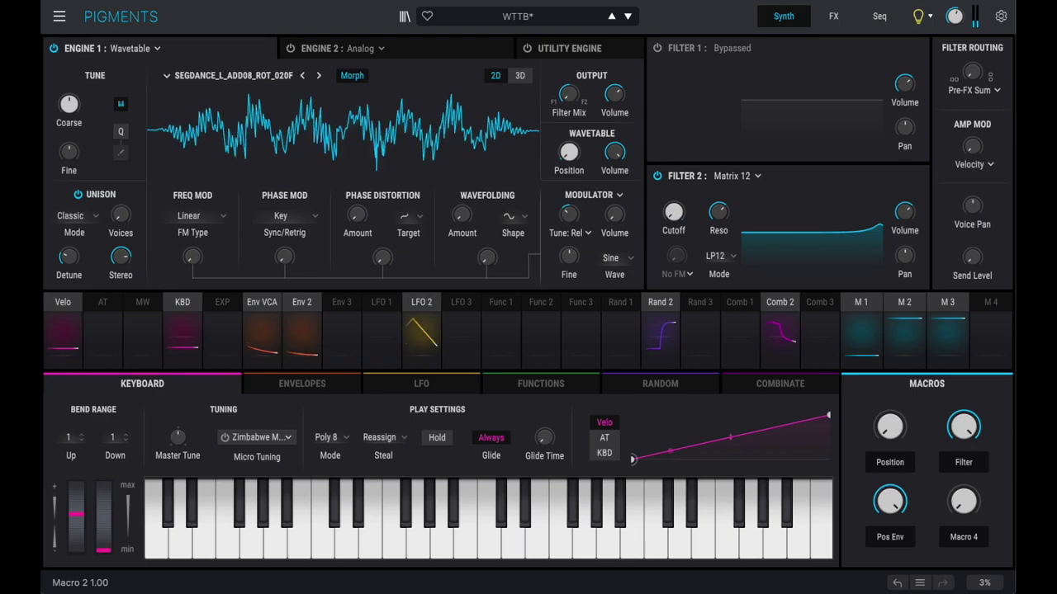
click(252, 75)
scroll(392, 196, down, 5)
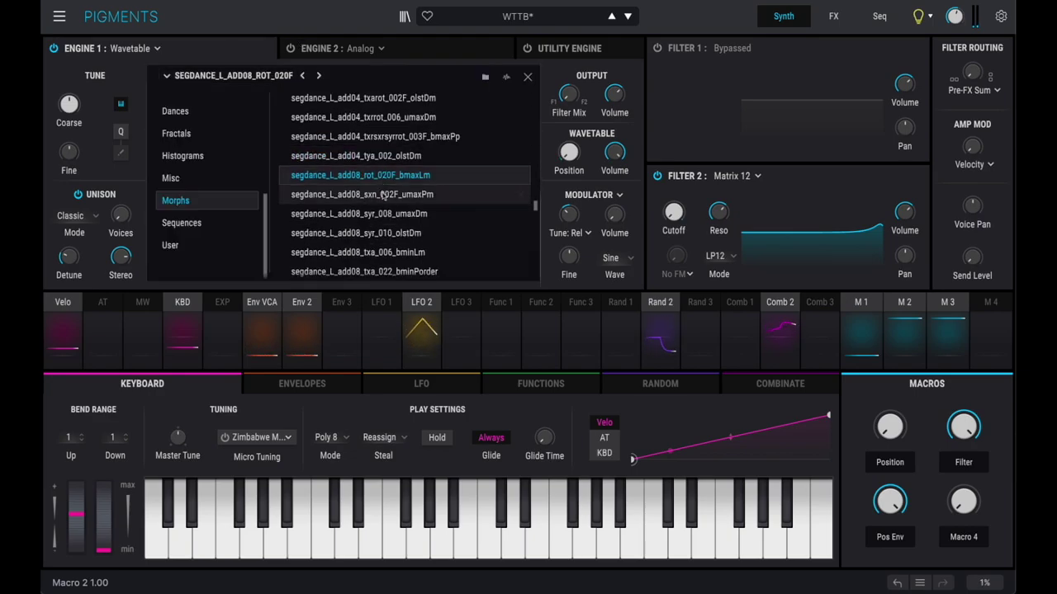
double_click(394, 205)
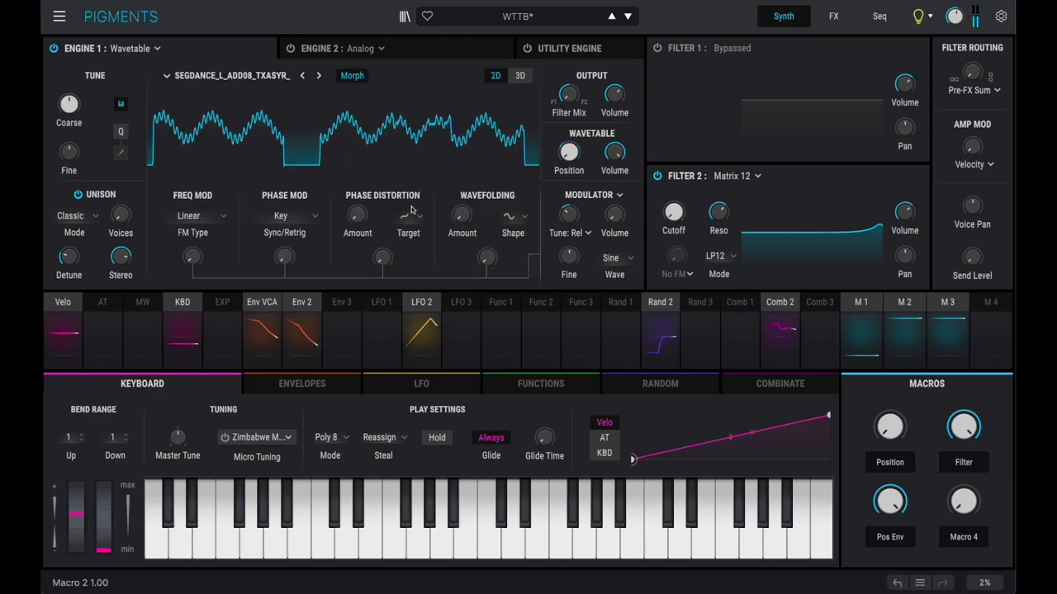
Step through the segdance_L_rmp wavetables, from rmp02_sxn_008_bminLm through rmp08_syrrot_007_olstLm to rmp08_tyarot_008_umaxLm
click(323, 78)
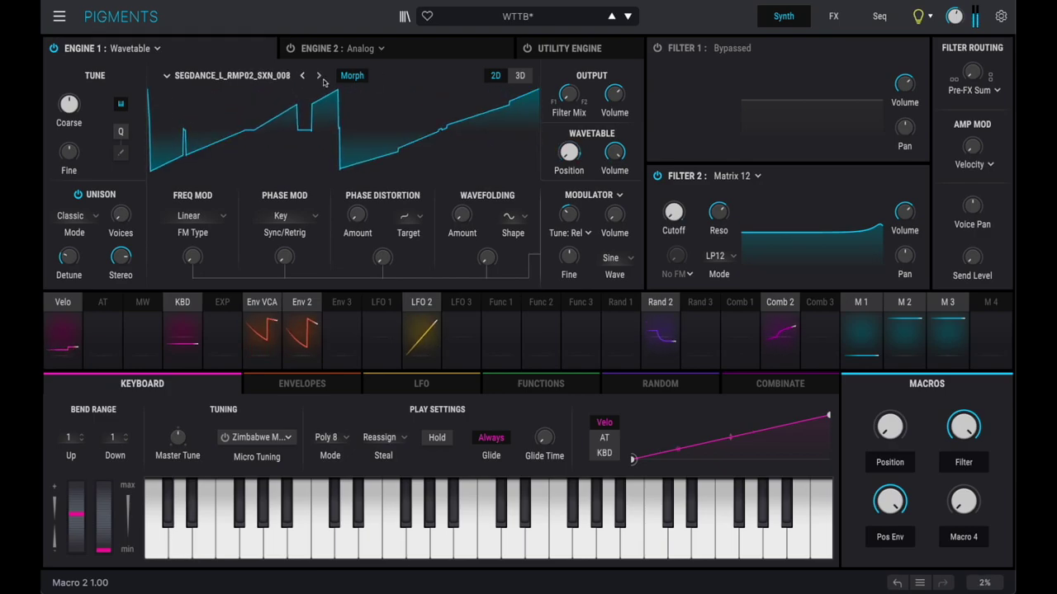
click(318, 76)
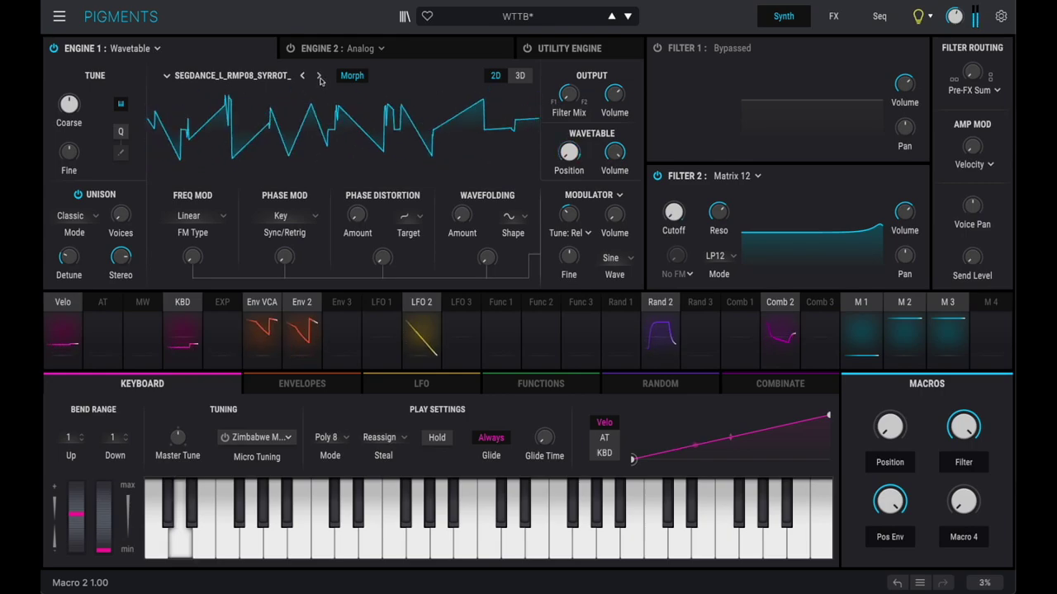
click(319, 77)
click(320, 76)
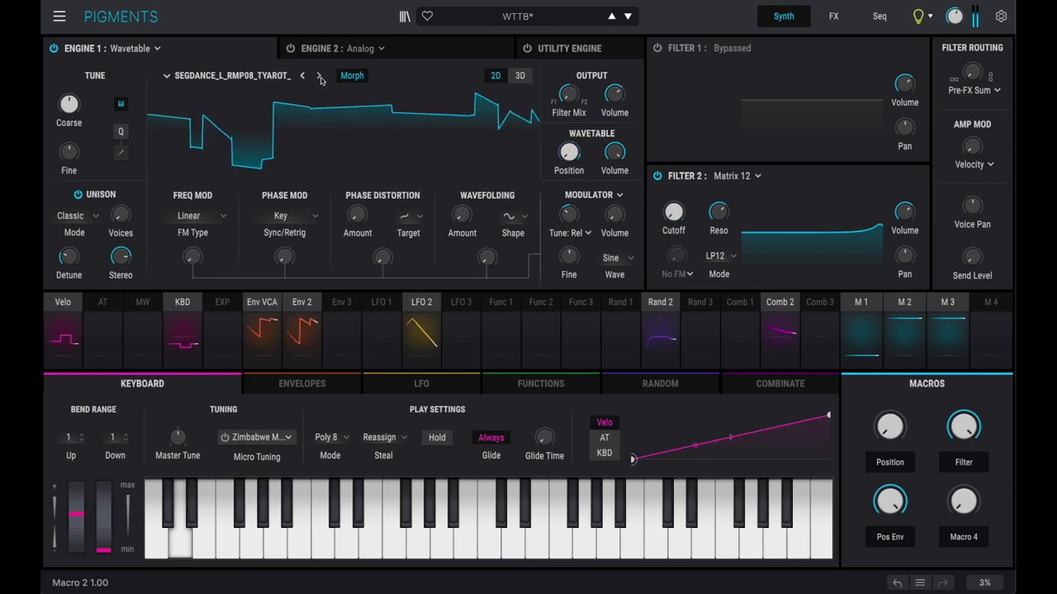
Audition segdance_L_saw01_txa_005_umaxDm and segdance_L_saw02_txatya_010F_bmaxDp from the Morphs folder in Engine 1
click(269, 76)
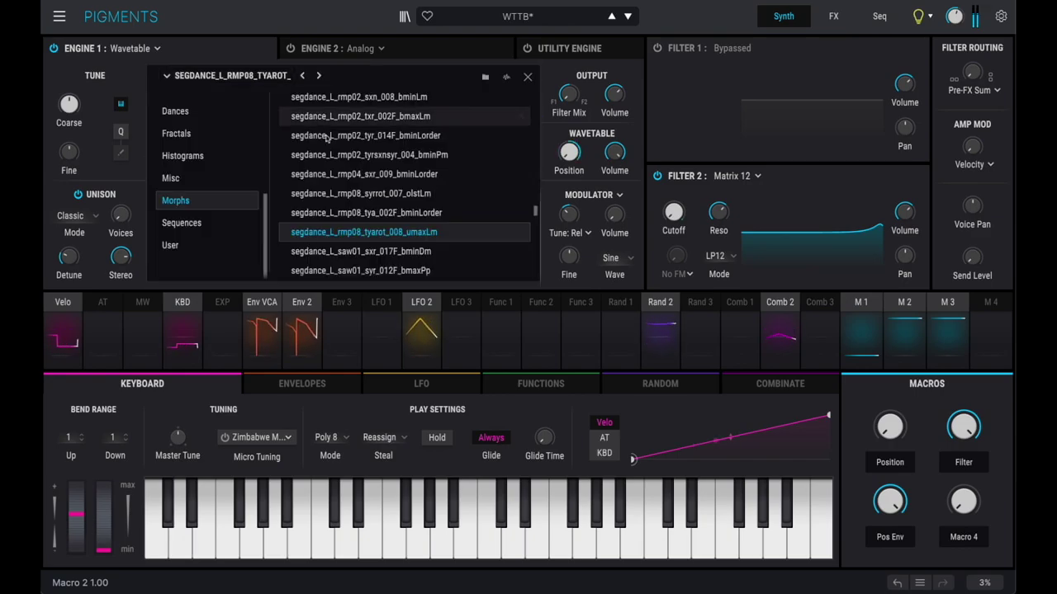
scroll(404, 198, down, 4)
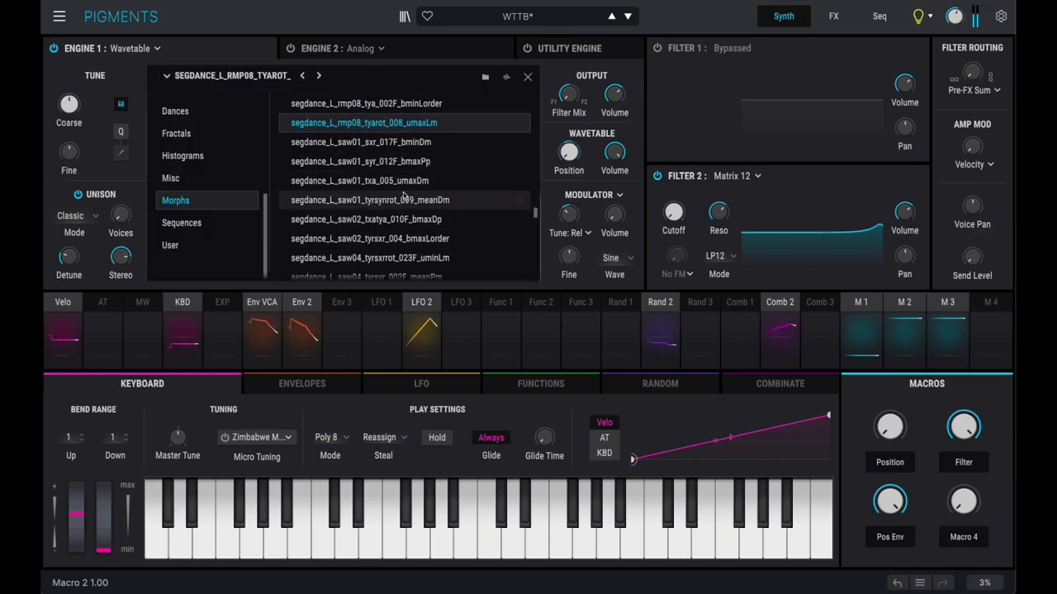
double_click(403, 200)
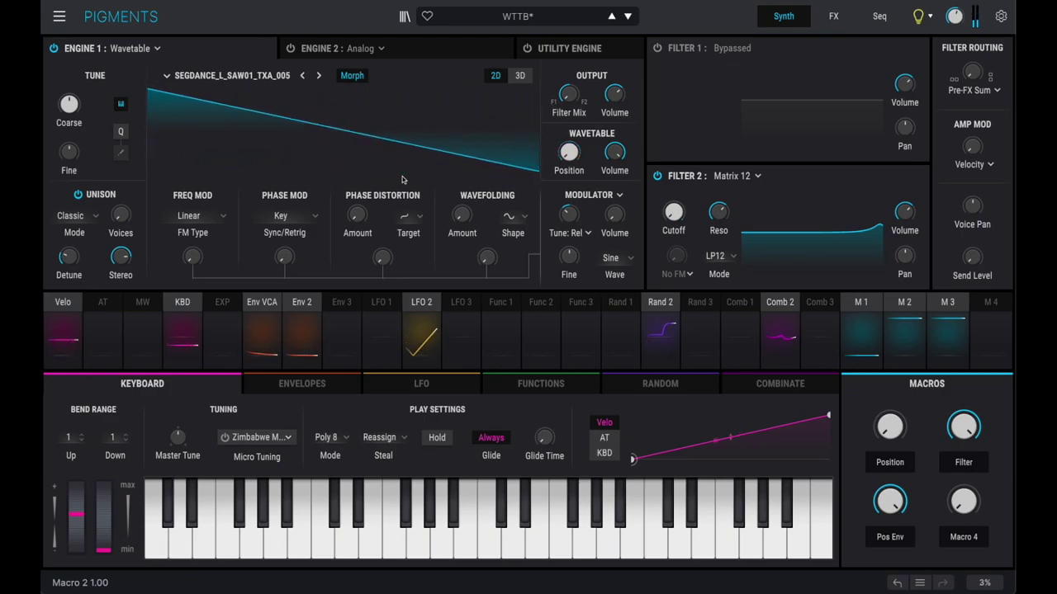
click(320, 77)
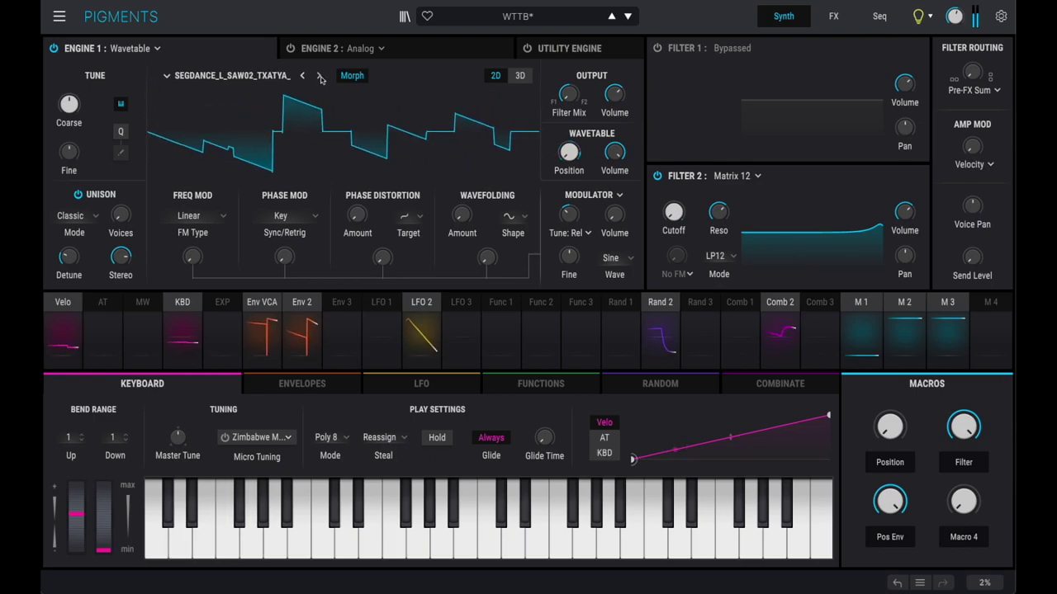
Advance to the segdance_L_saw04 series, auditioning tyrsxrrot_023F_uminLm and the tyrsyr wavetable
click(321, 77)
click(321, 78)
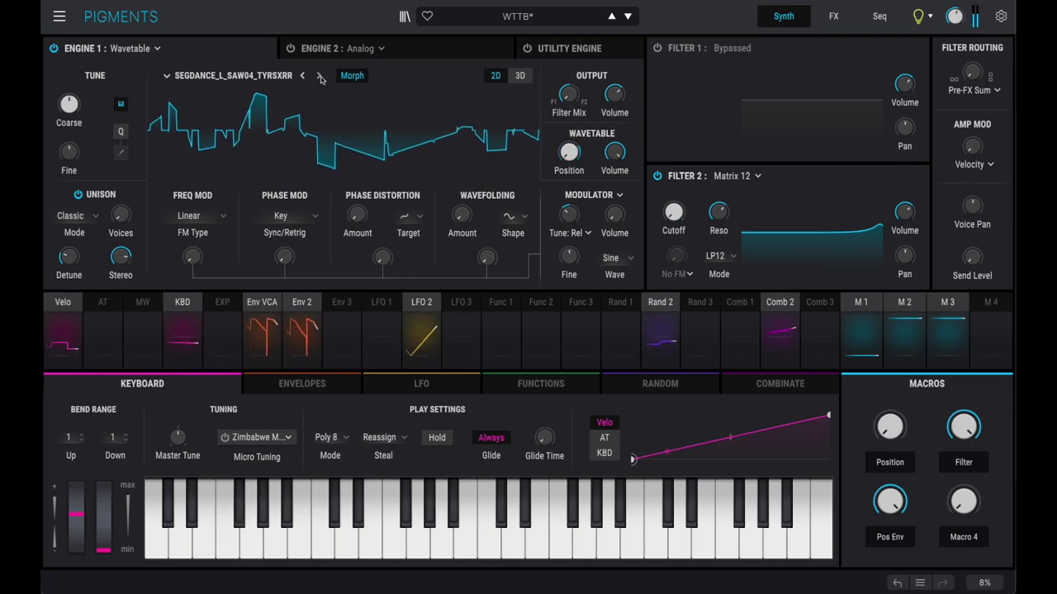
click(321, 78)
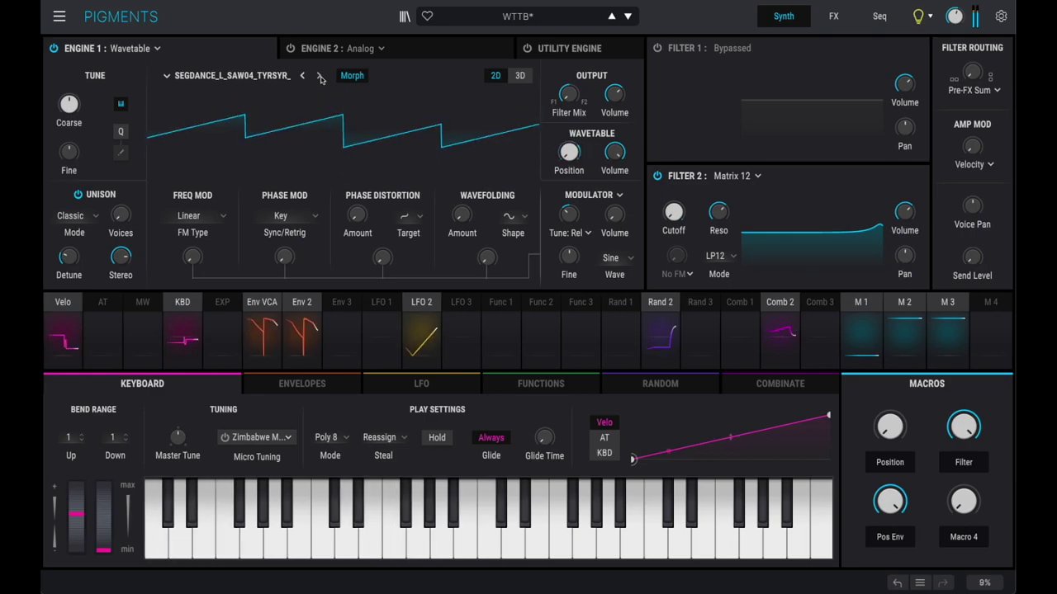
Step through segdance_L_saw08 txa_002 and txatya, then segdance_L_sin01 sxn_022F and sxr_016, in Engine 1
click(320, 76)
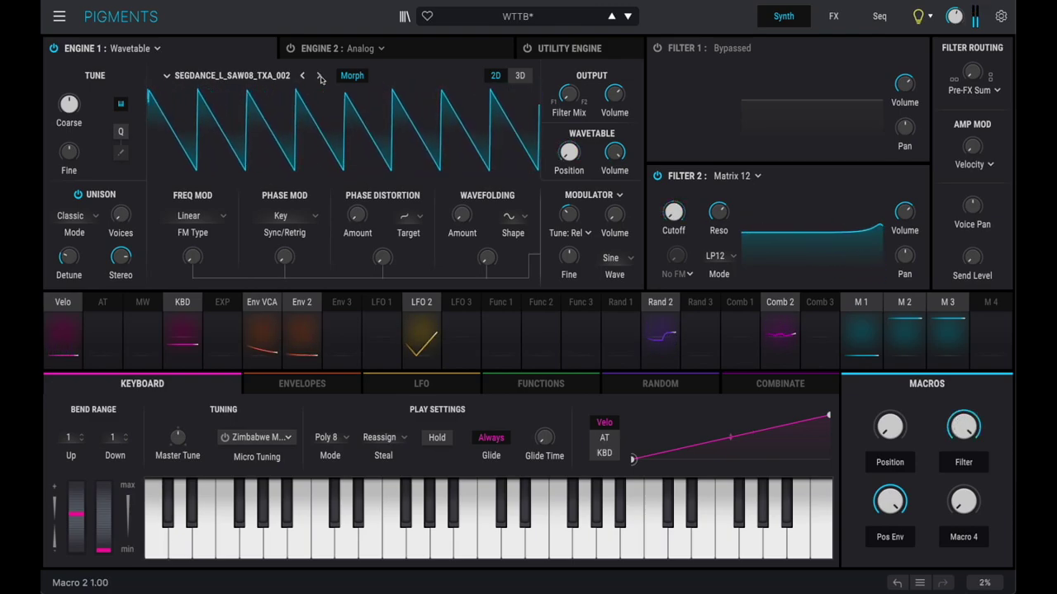
click(320, 76)
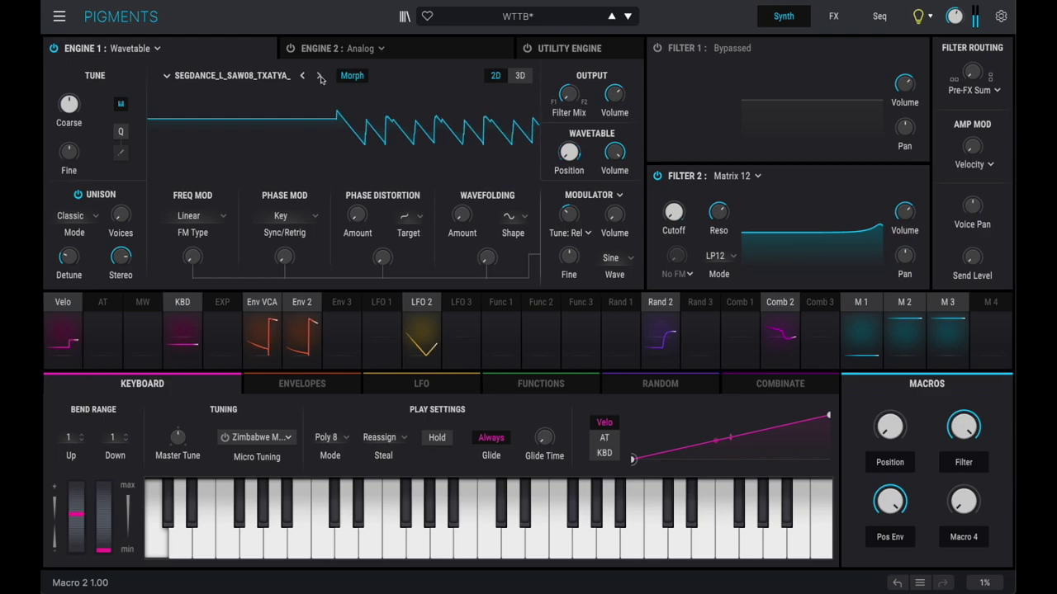
click(320, 76)
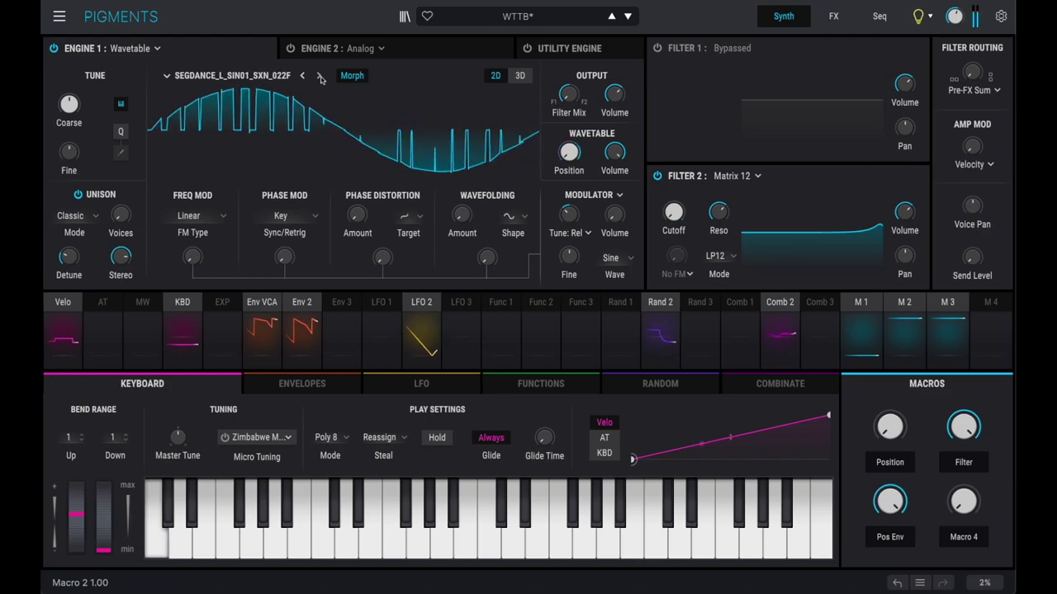
click(320, 76)
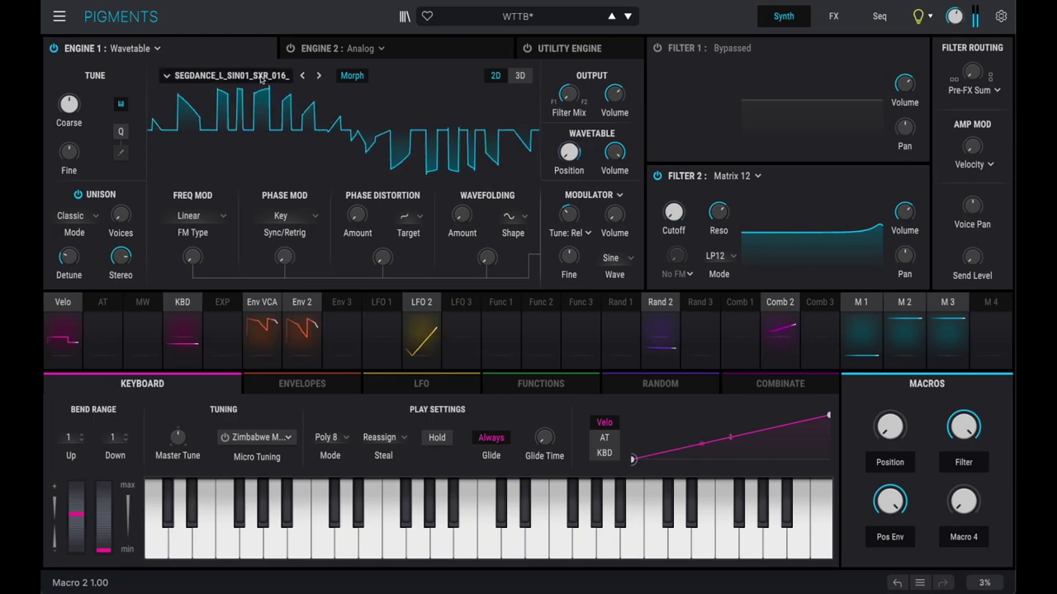
Audition segdance_L_sin02_tyrsxr_005_bminPorder from the Morphs folder in Engine 1 and advance to segdance_L_sin04_syr_002F_nwstDm
click(231, 76)
scroll(453, 231, down, 5)
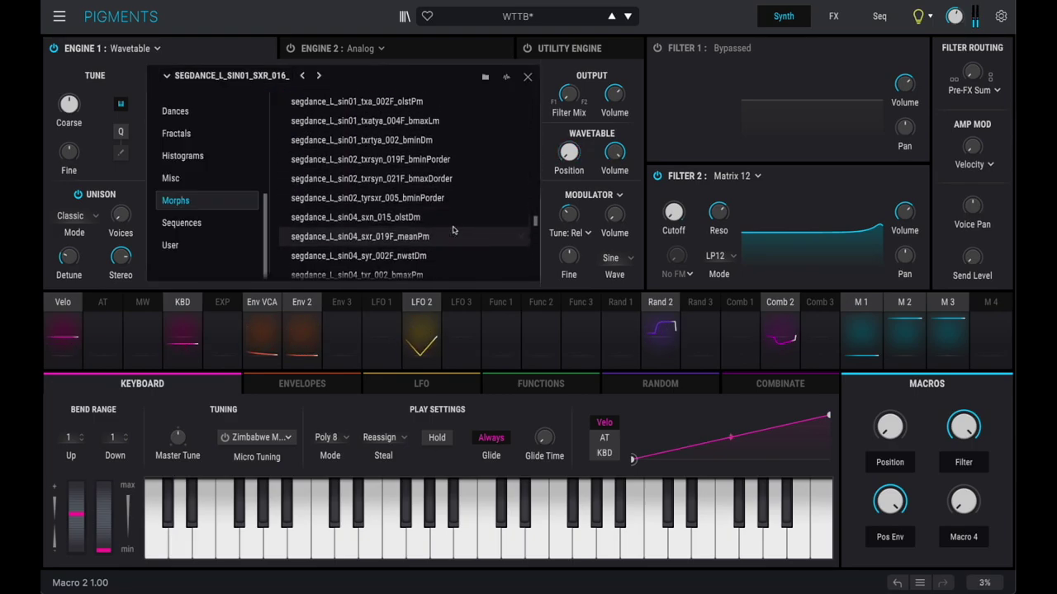
double_click(404, 196)
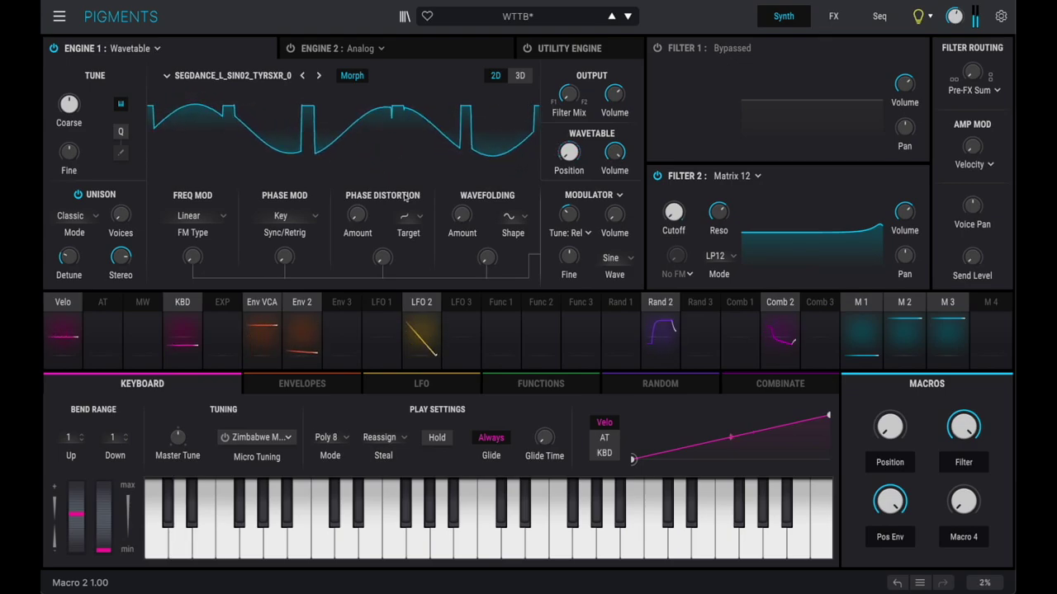
click(319, 76)
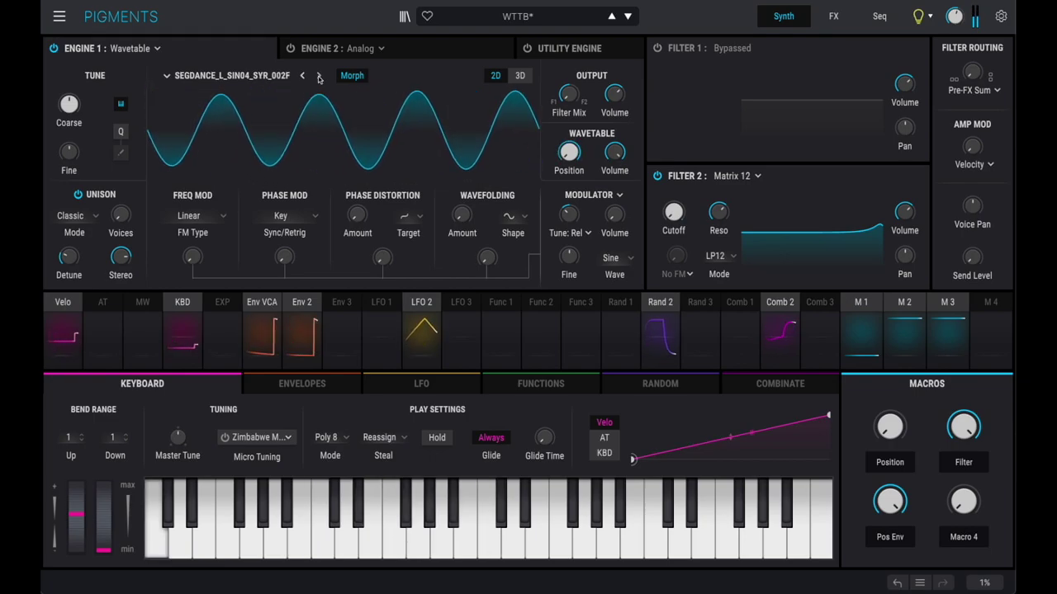
Step through segdance_L_sin04 txr_002 and tya_006F, sin08 txr_014 and the sqr01 txasyr wavetable
click(319, 76)
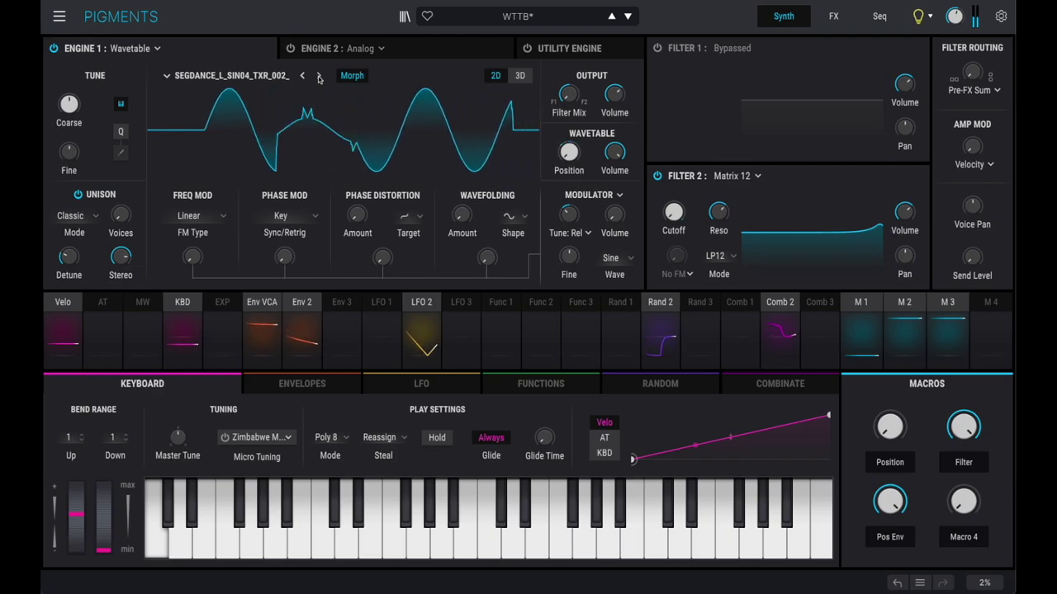
click(320, 77)
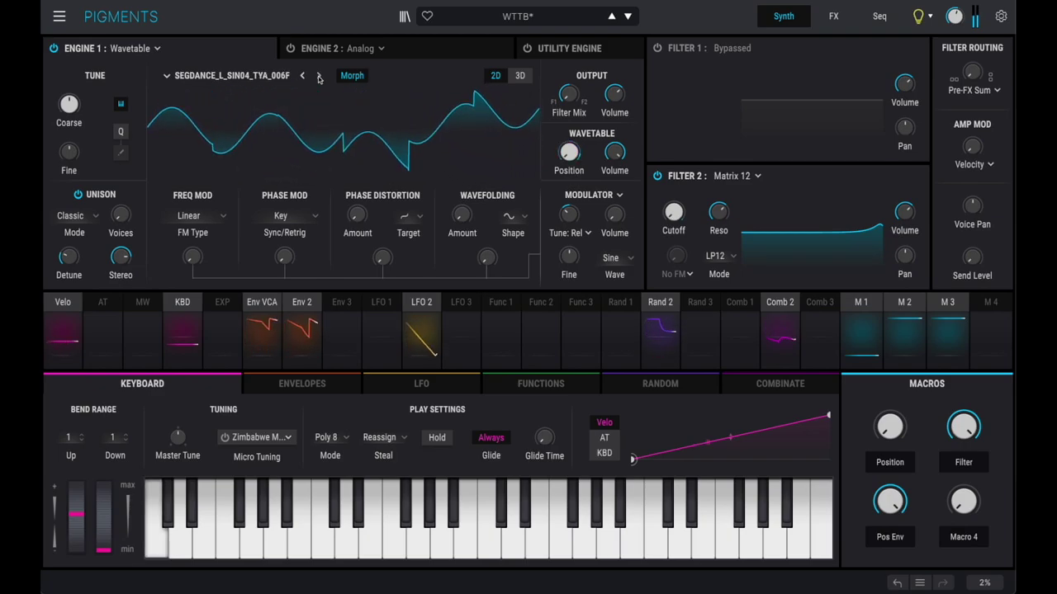
click(320, 76)
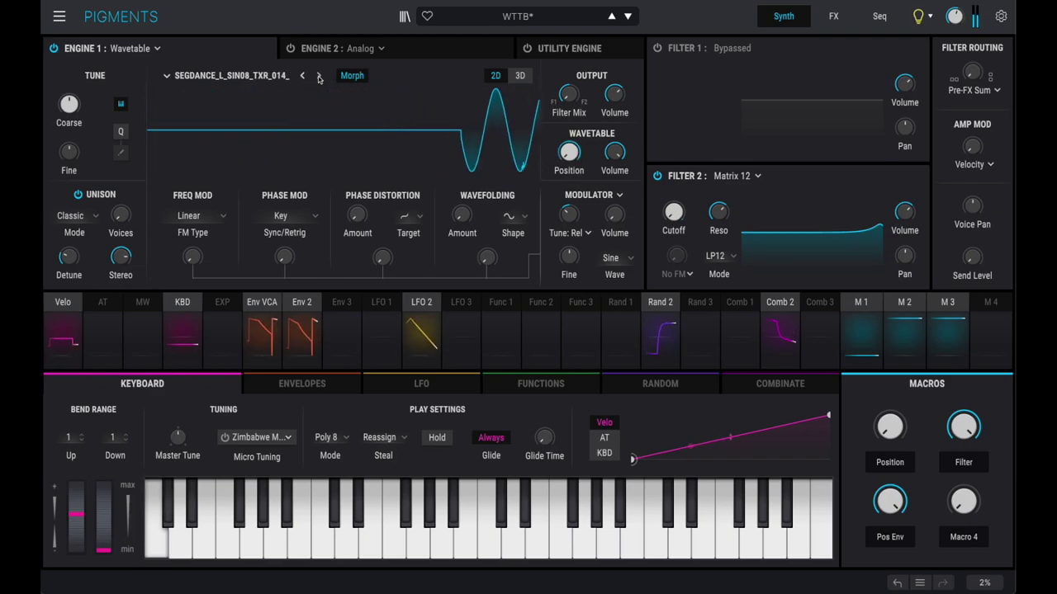
click(320, 76)
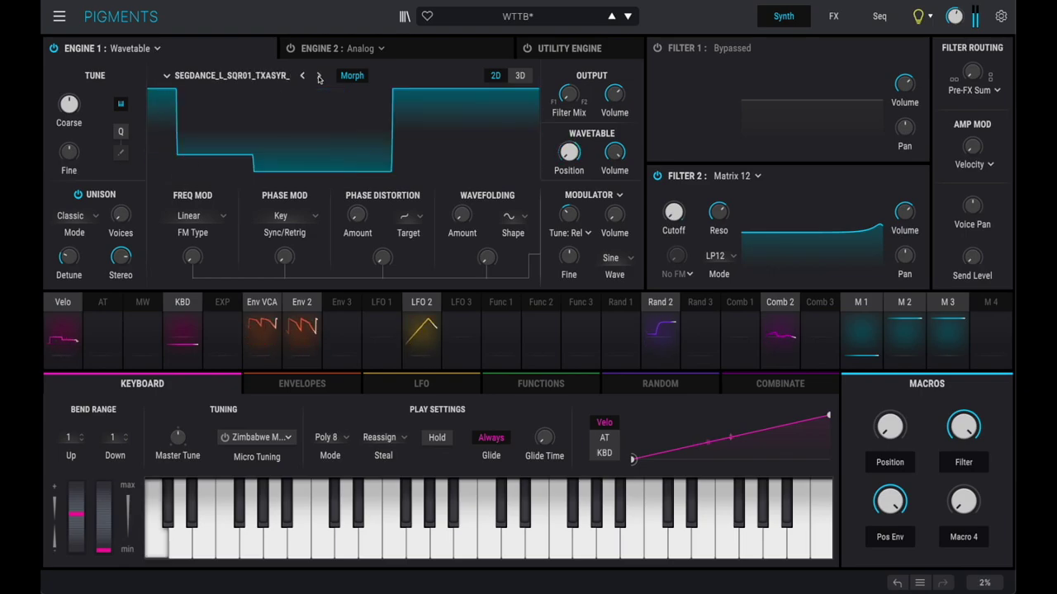
Audition segdance_L_tri01_syr_025_bmaxLm from the Morphs folder and advance to the segdance_L_tri02_rot_004 wavetable
click(227, 75)
scroll(455, 194, down, 5)
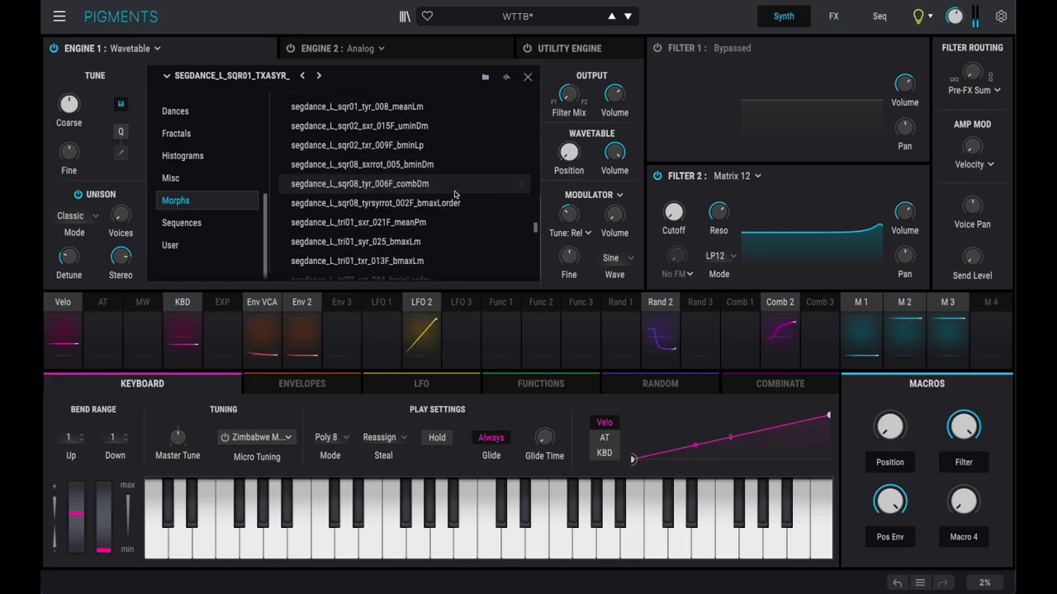
double_click(395, 183)
click(318, 75)
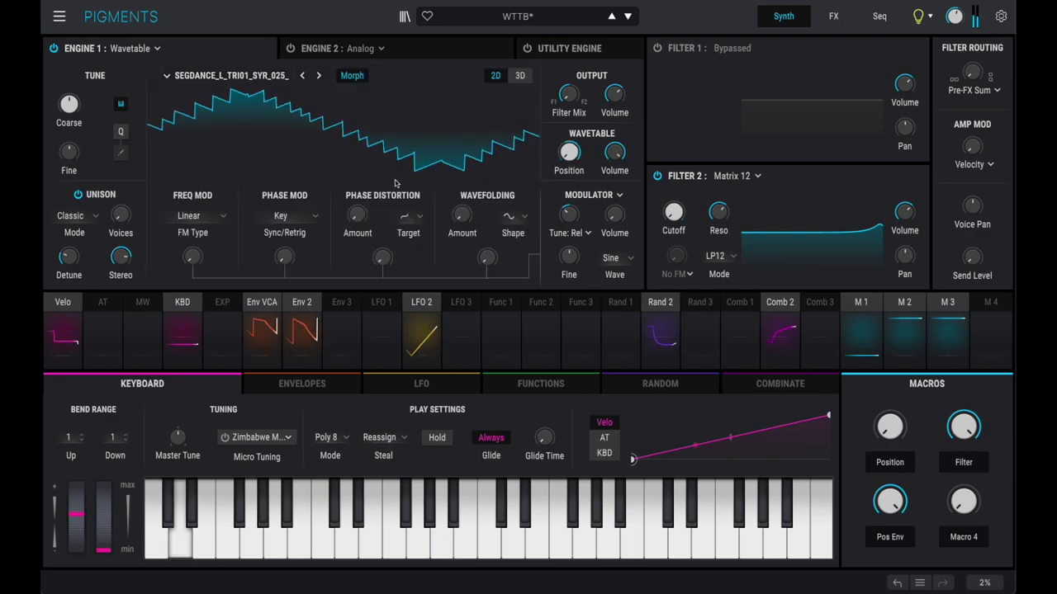
click(319, 75)
click(319, 75)
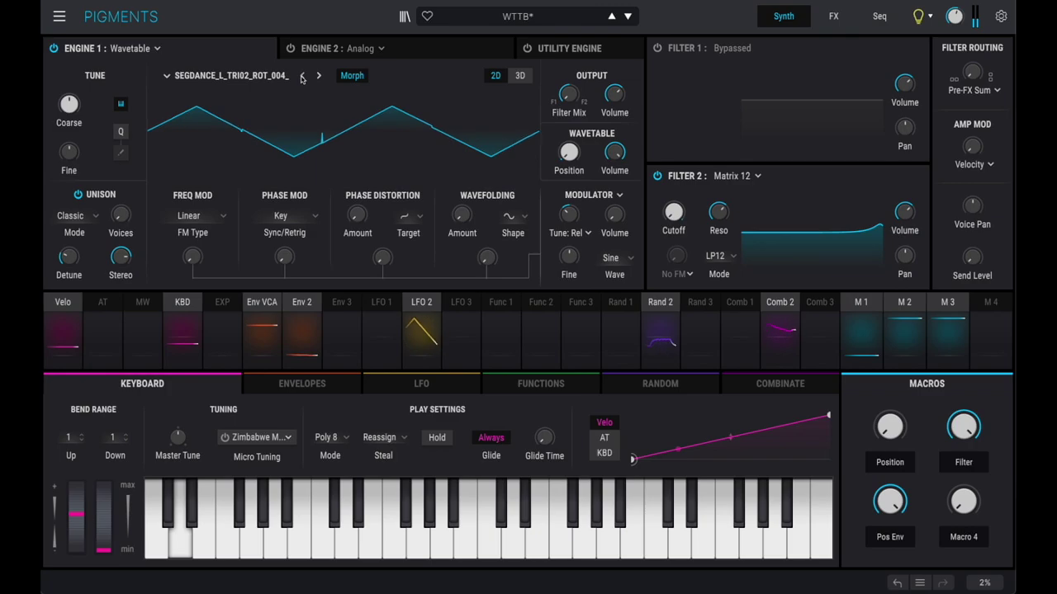
View segdance_L_tri02_rot_016F in 3D and continue through the tri02 txatyr, tri08_sxnsyn_002_bmaxLorder and tri08_syrrot_006_bminLorder wavetables
click(302, 76)
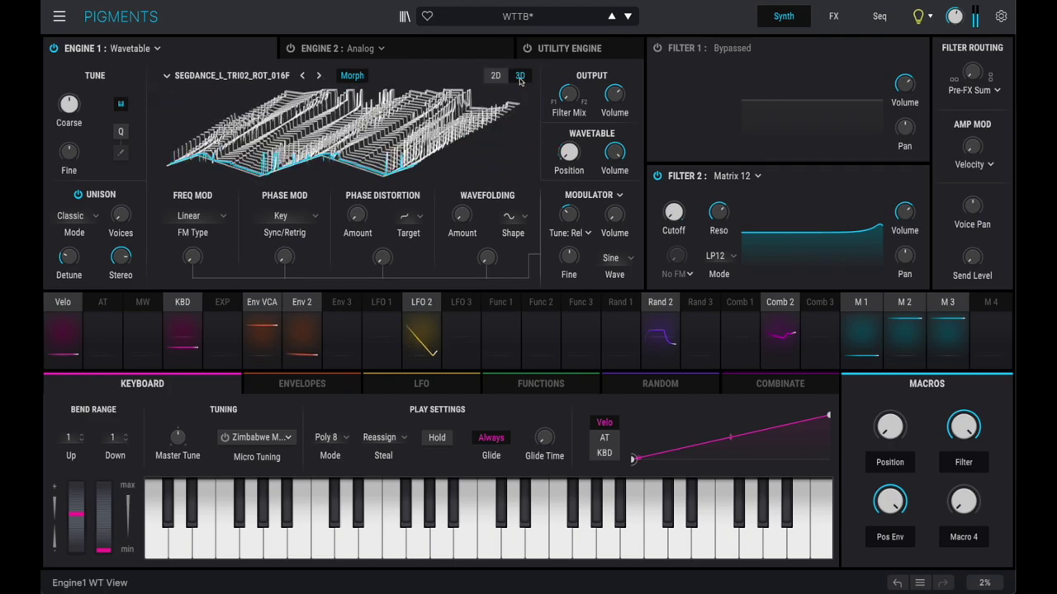
click(320, 76)
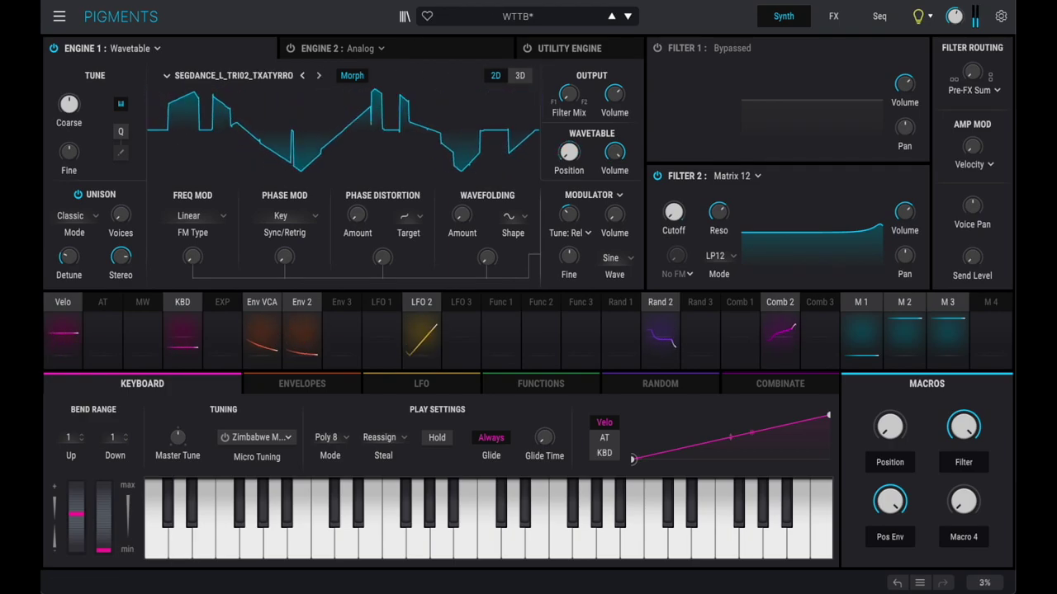
click(321, 77)
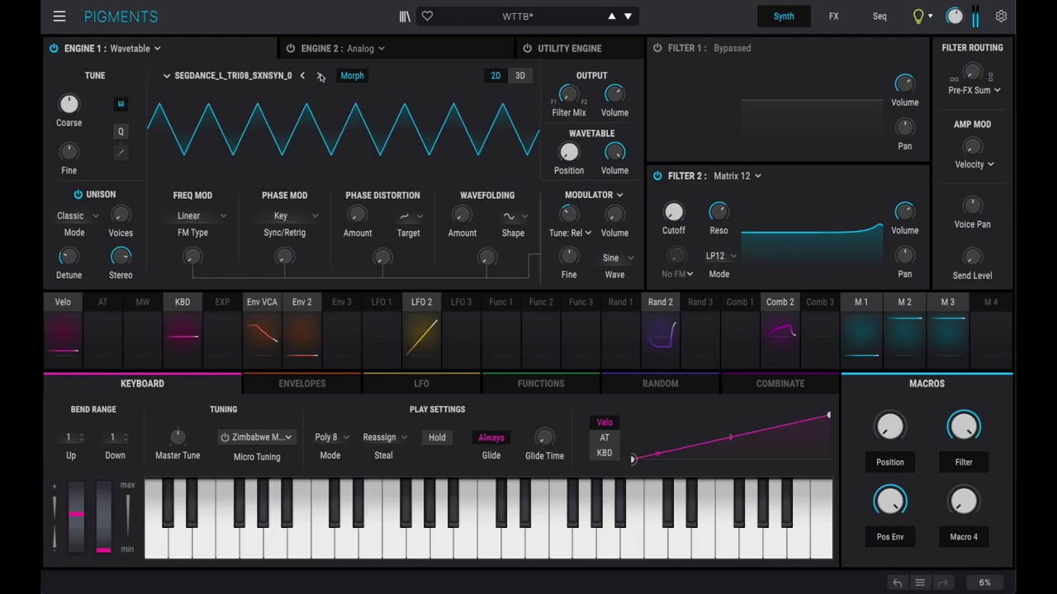
click(320, 77)
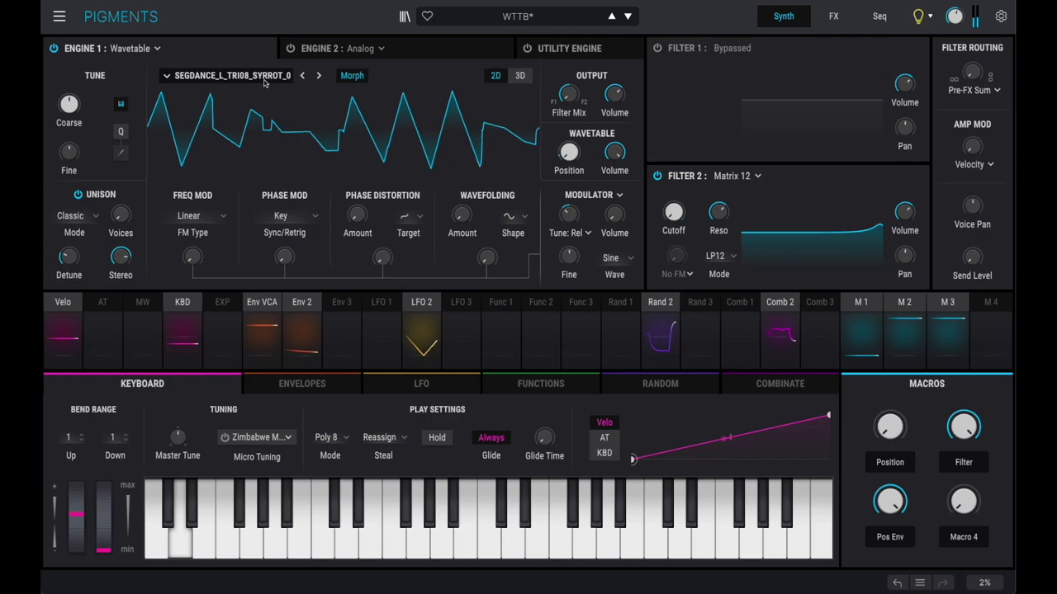
Browse the segmorph wavetables in the Morphs folder and load segmorph_L_fnBE_add08_sin11_003F in Engine 1
click(232, 75)
scroll(264, 196, down, 5)
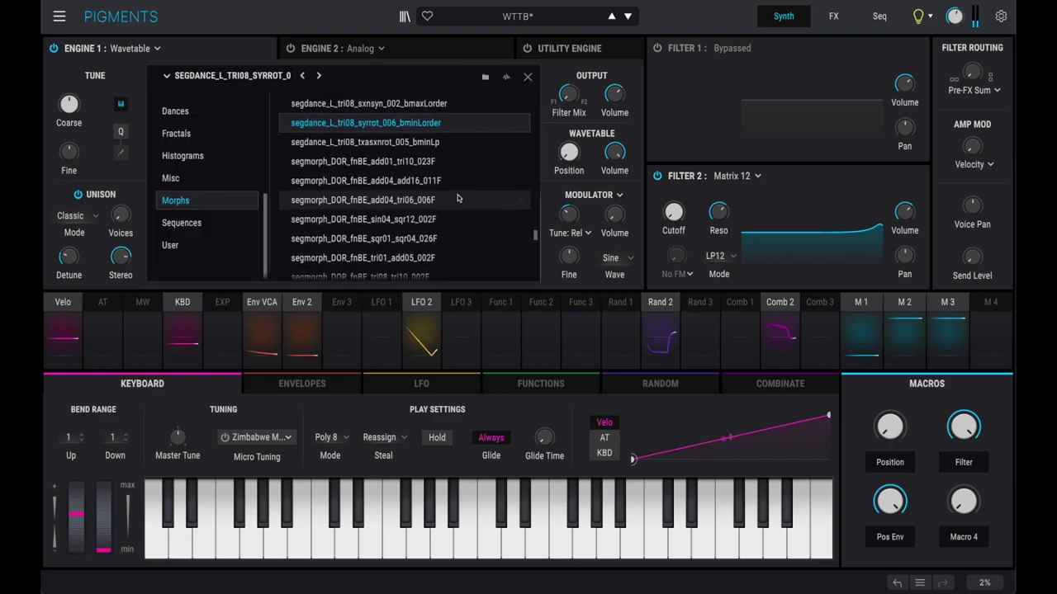
scroll(380, 213, down, 10)
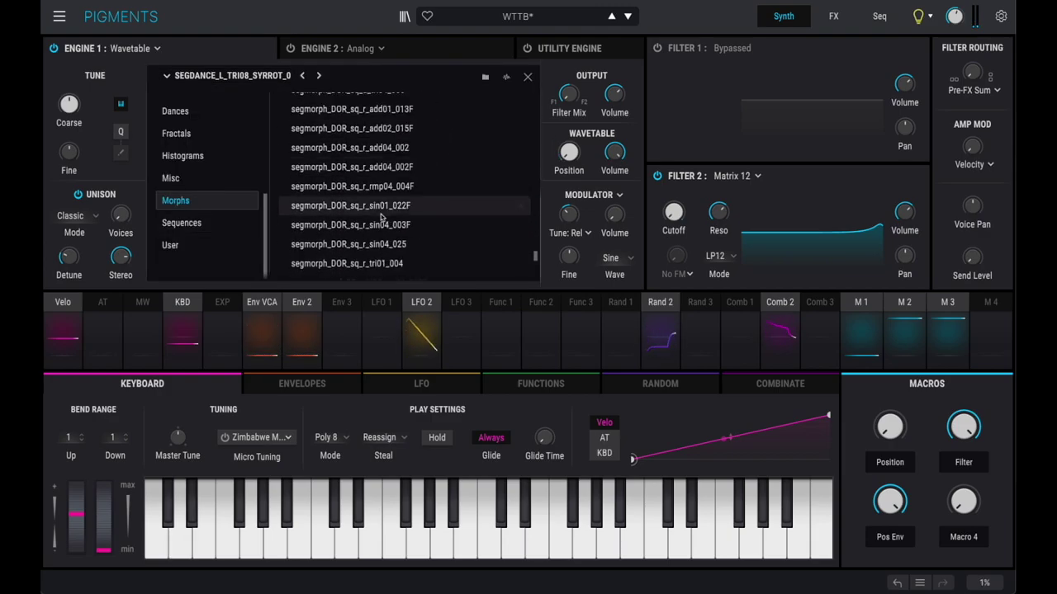
scroll(378, 198, up, 5)
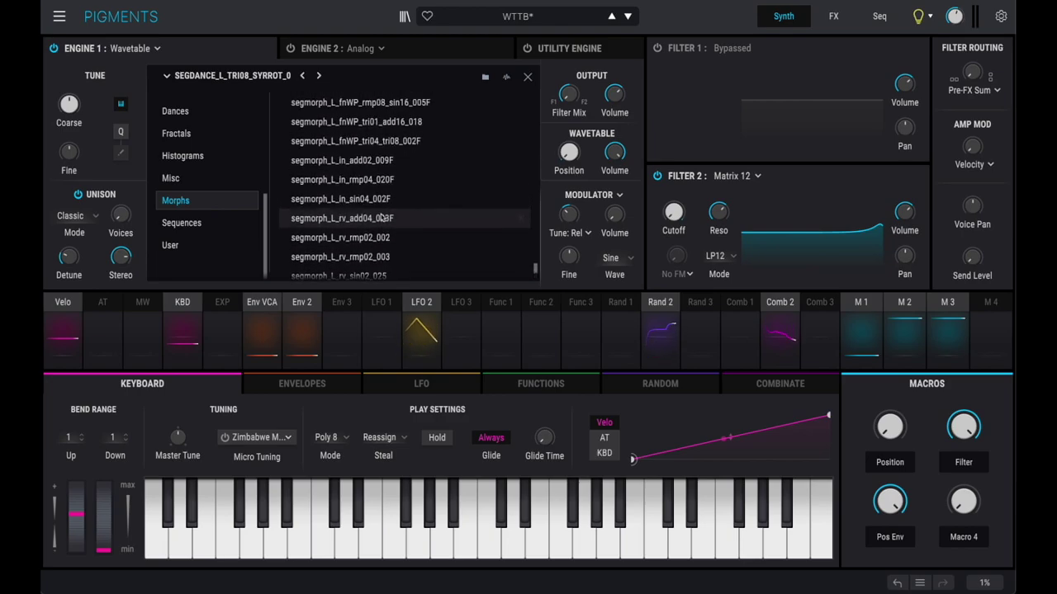
scroll(371, 168, up, 8)
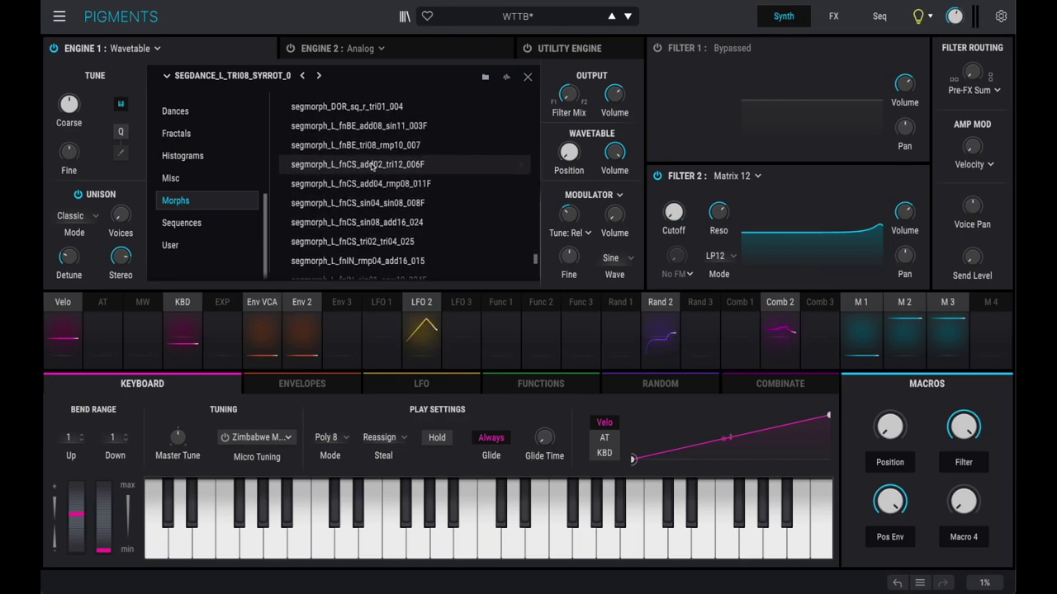
scroll(372, 167, down, 3)
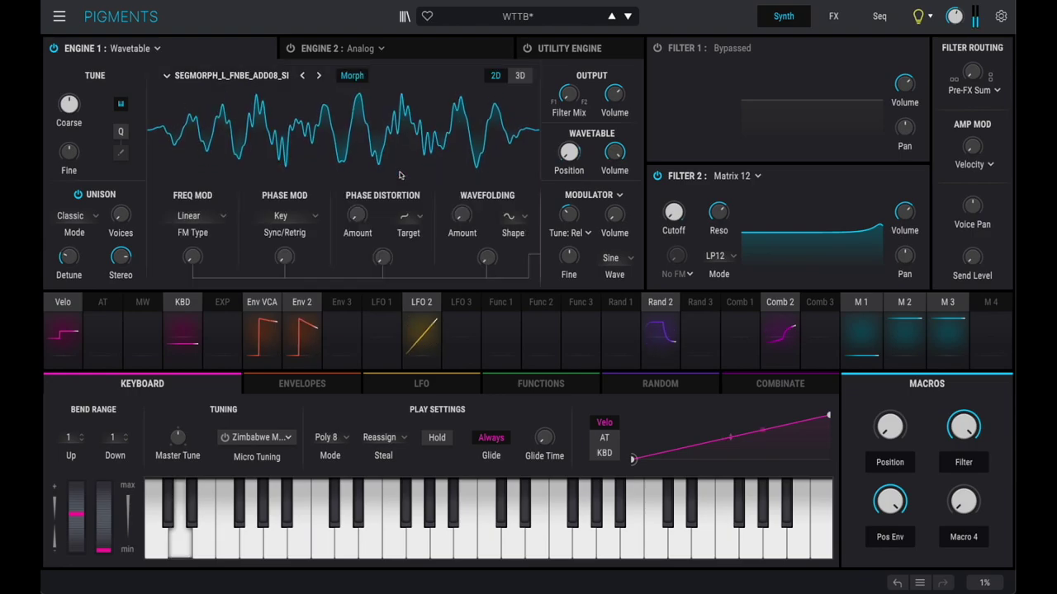
Step through the segmorph_L wavetables from fnBE_tri08_rmp10_007 and fnCS_add02_tri12_006F through fnCS_sin04_sin08_008F to fnCS_tri02_tri04_025
click(319, 75)
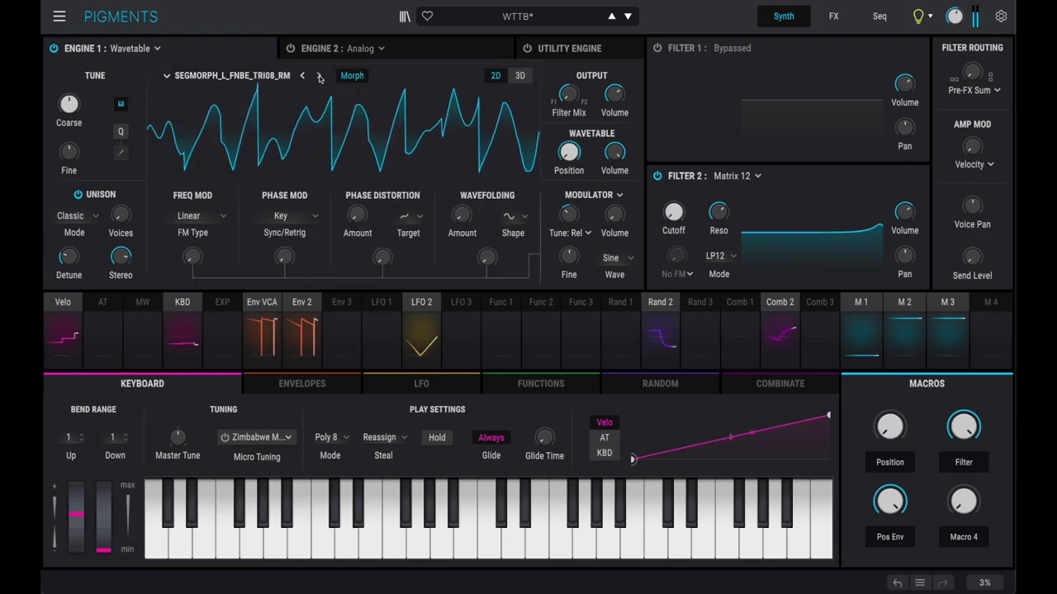
click(319, 75)
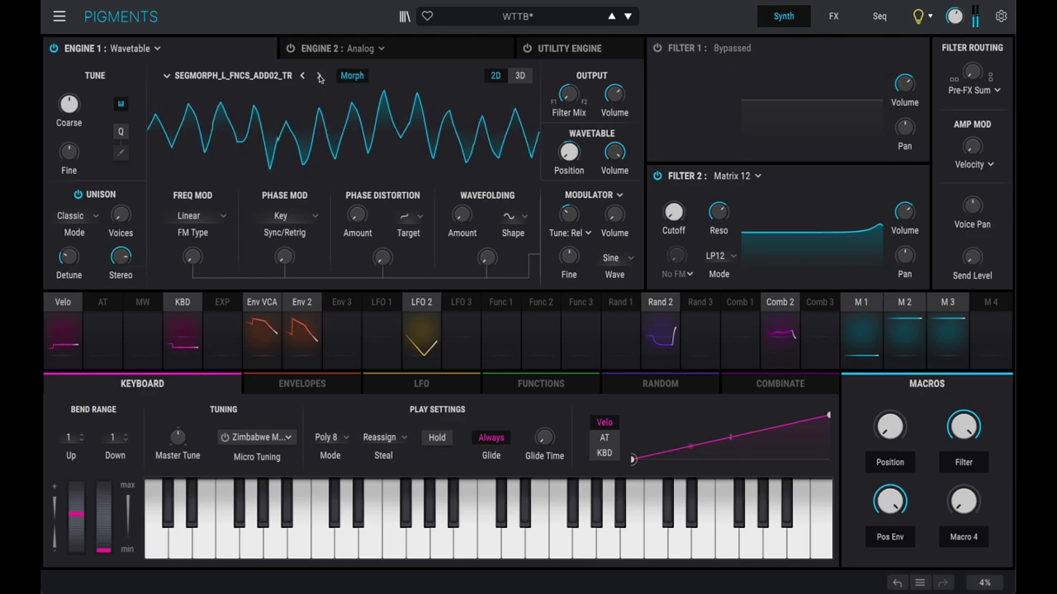
click(320, 78)
click(319, 78)
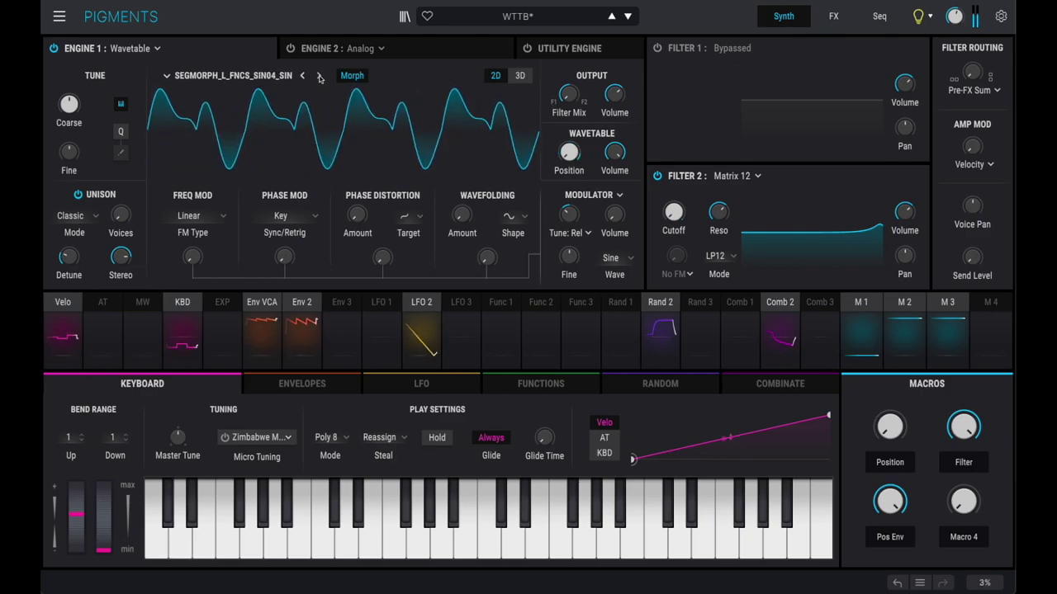
click(319, 77)
click(319, 77)
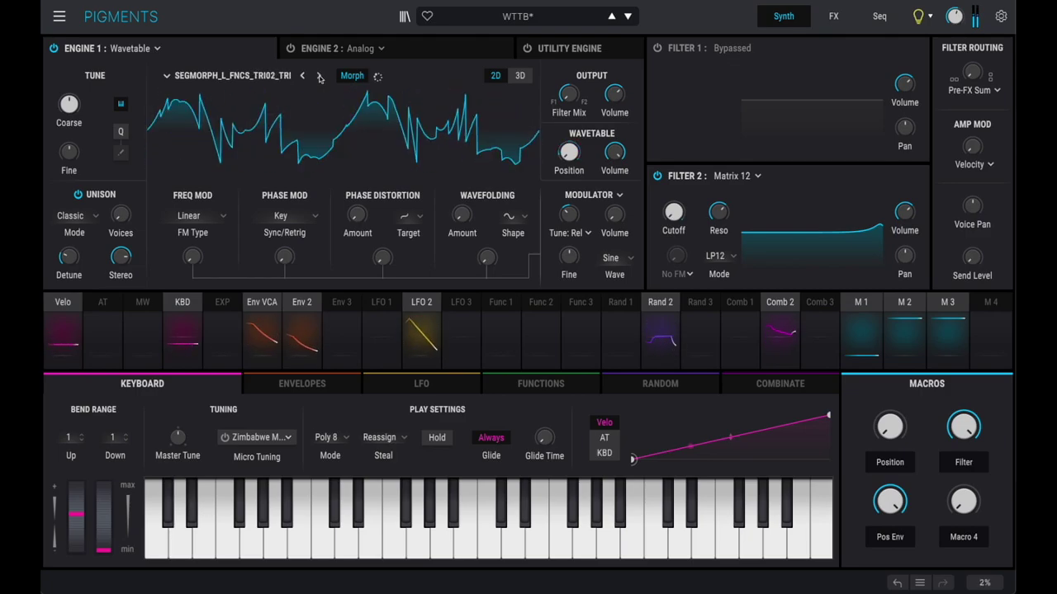